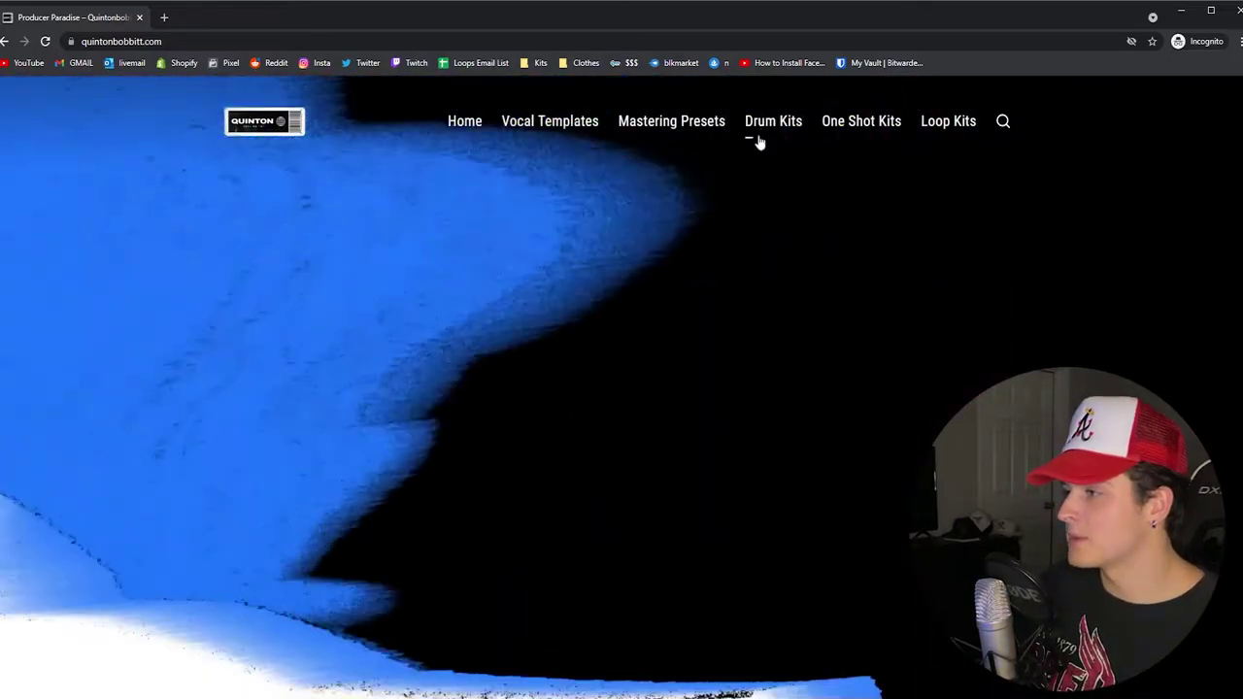
Open the Full Circle multi kit from the Drum Kits collection and look through its product page and demo beats.
left_click(766, 124)
left_click(354, 388)
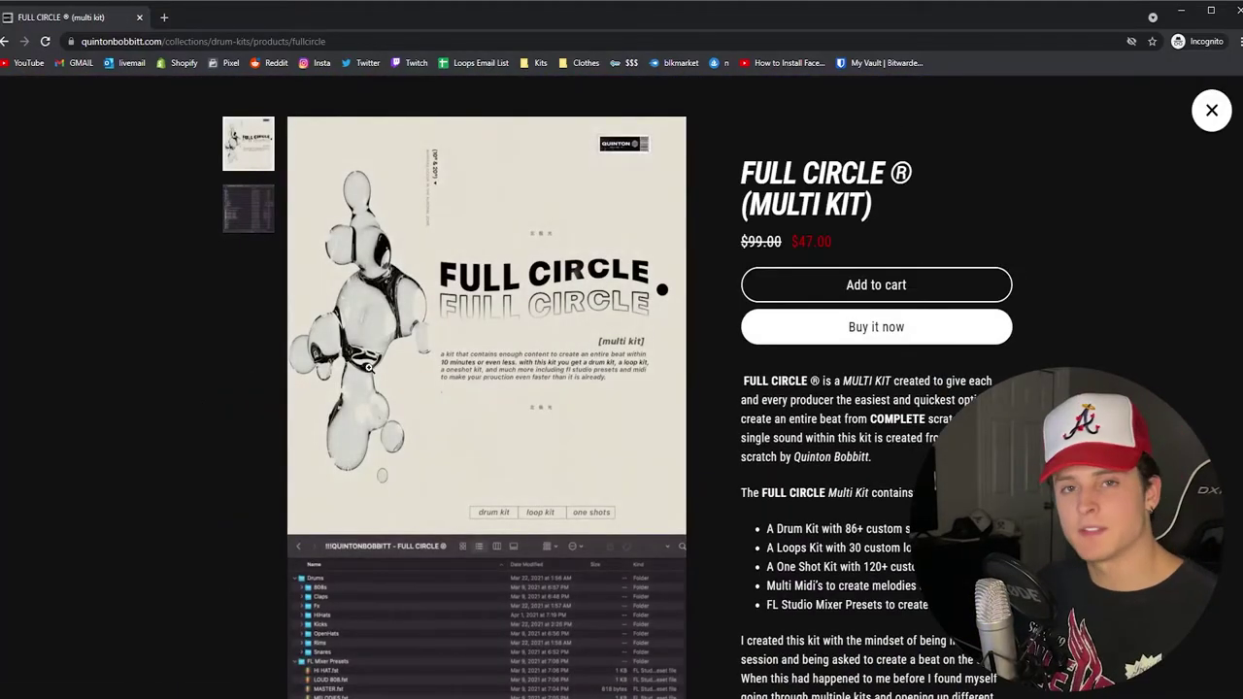
scroll(372, 367, "down", 10)
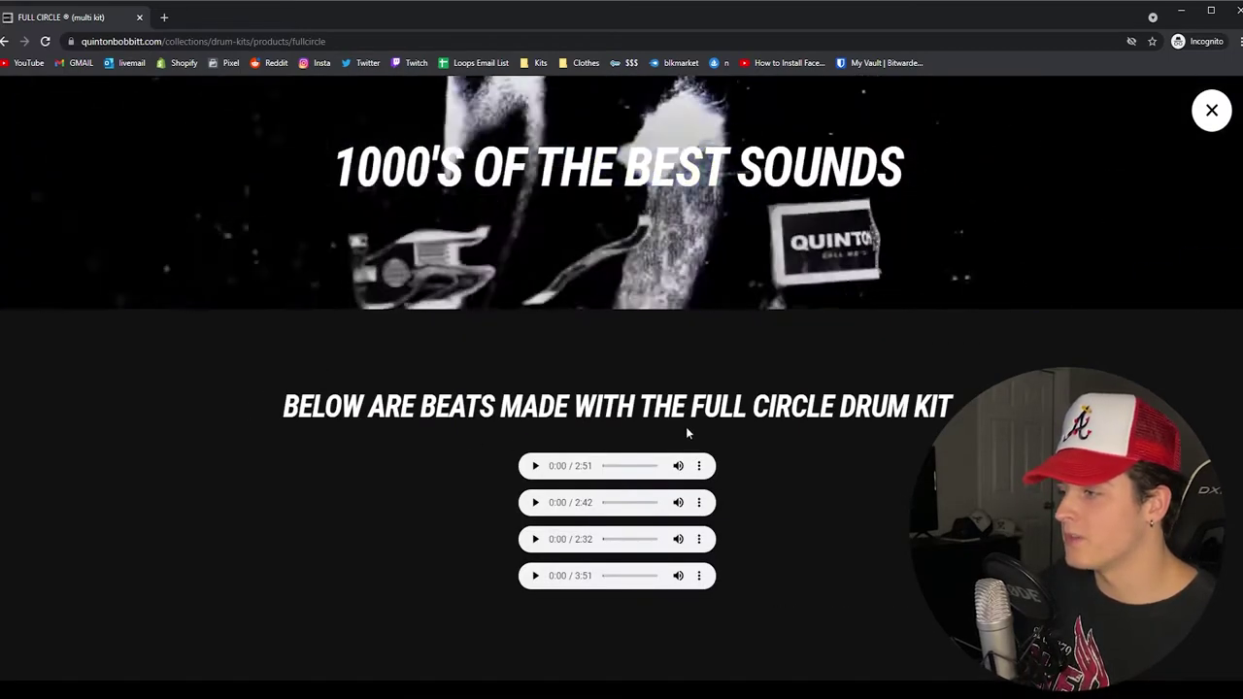
scroll(685, 426, "down", 1)
scroll(741, 291, "down", 9)
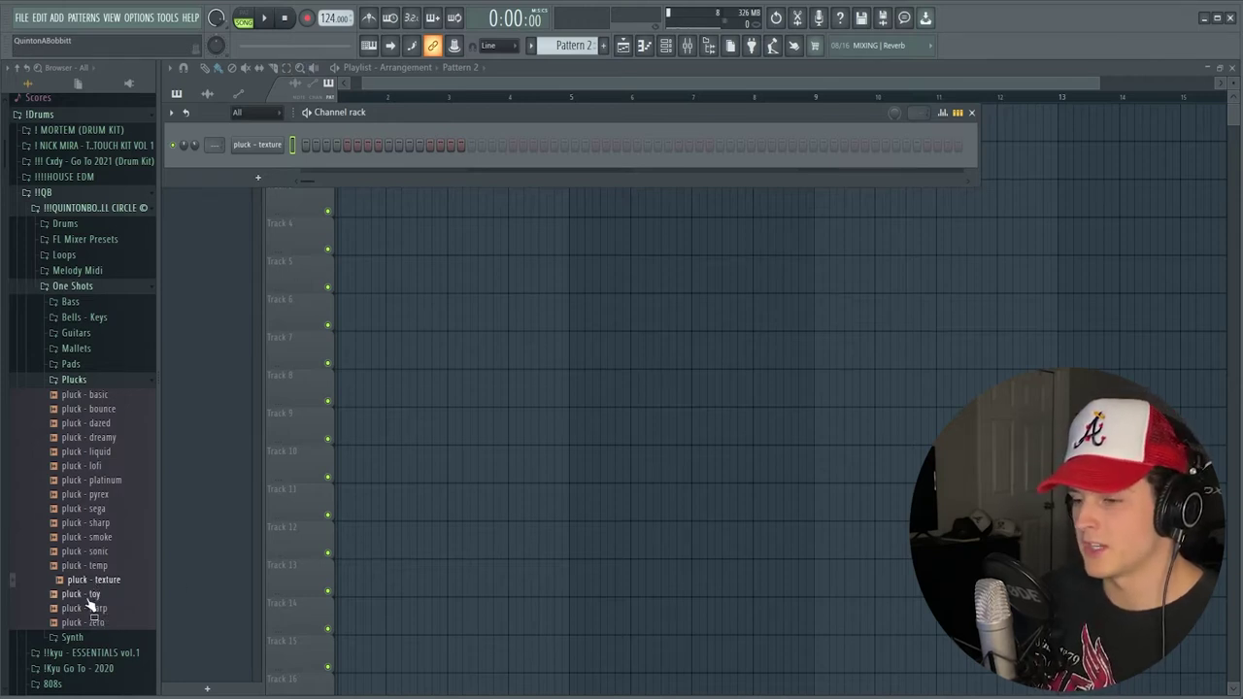
In FL Studio, enable the volume envelope of the pluck - texture channel and set its release time to 0%.
left_click(267, 149)
left_click_drag(402, 260, 408, 222)
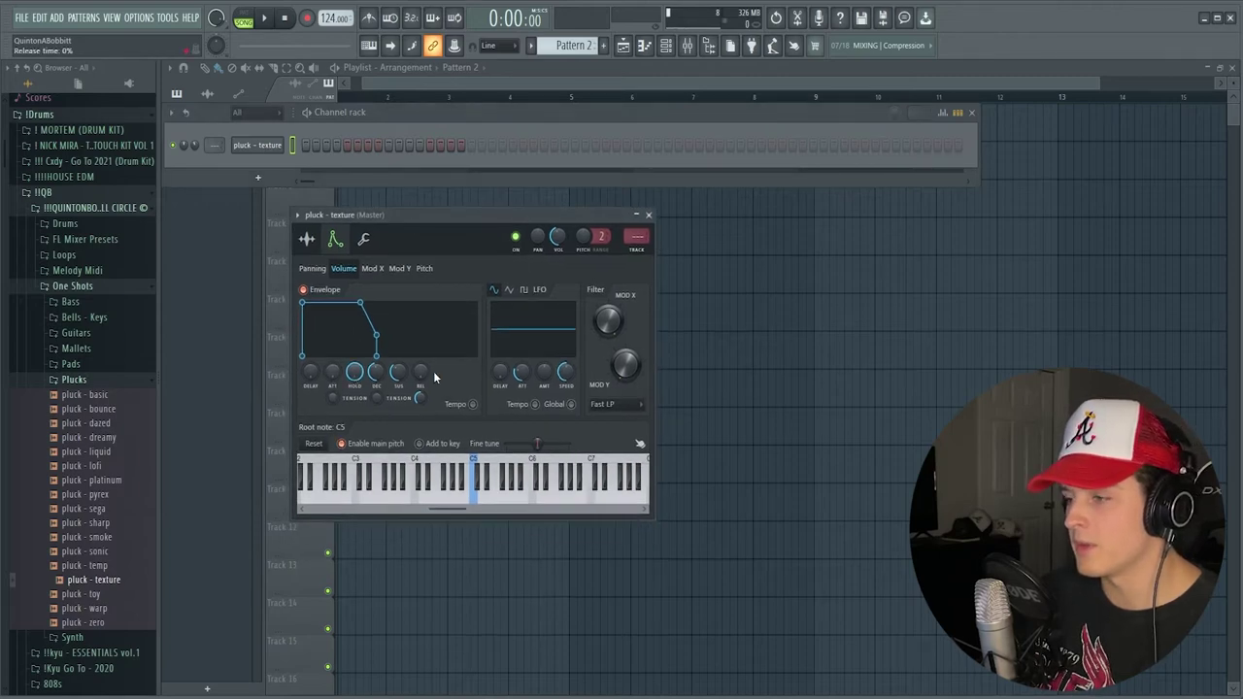
left_click(257, 145)
Open the piano roll of the pluck - texture channel.
right_click(281, 142)
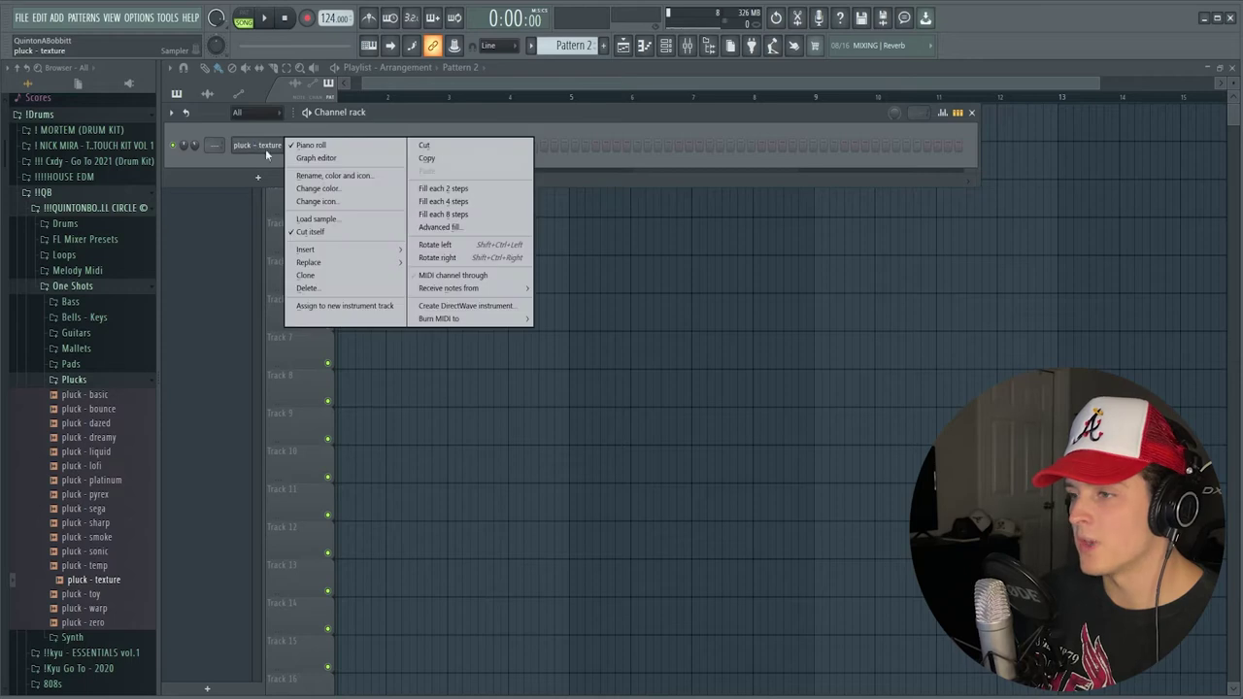
left_click(234, 167)
right_click(255, 146)
left_click(298, 147)
right_click(262, 147)
left_click(305, 158)
right_click(265, 148)
left_click(292, 147)
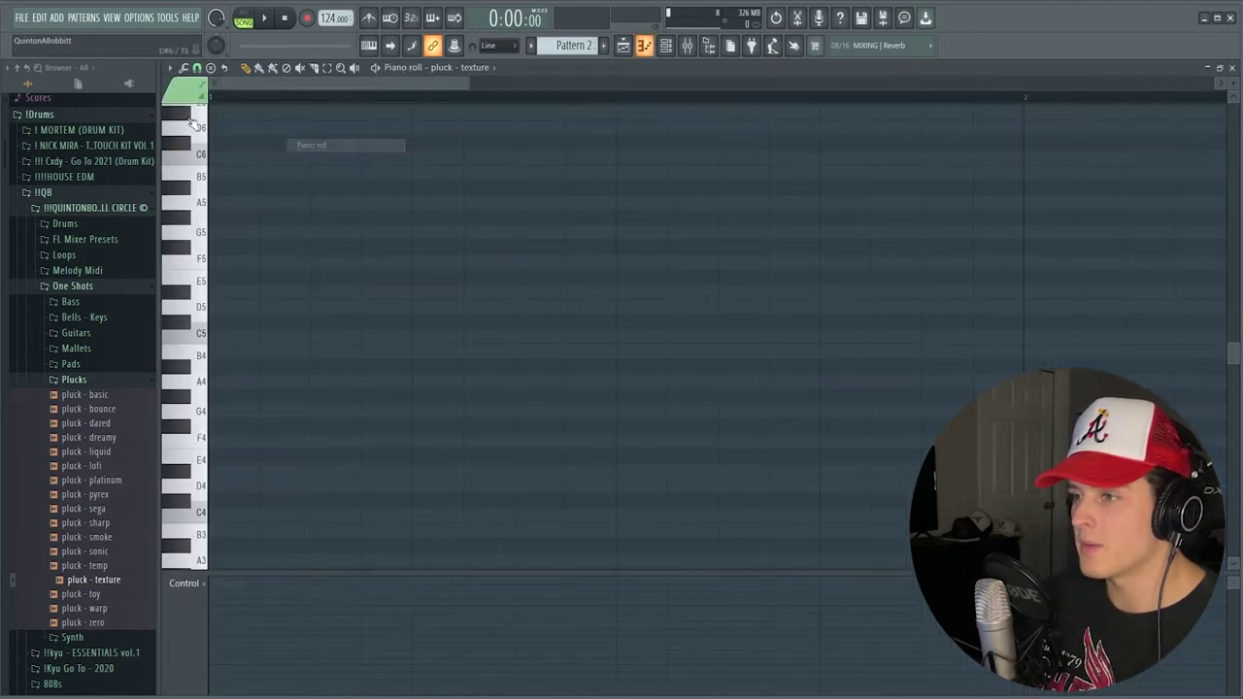
Set the piano roll's scale highlighting to Minor Natural (Aeolian).
left_click(170, 68)
mouse_move(237, 141)
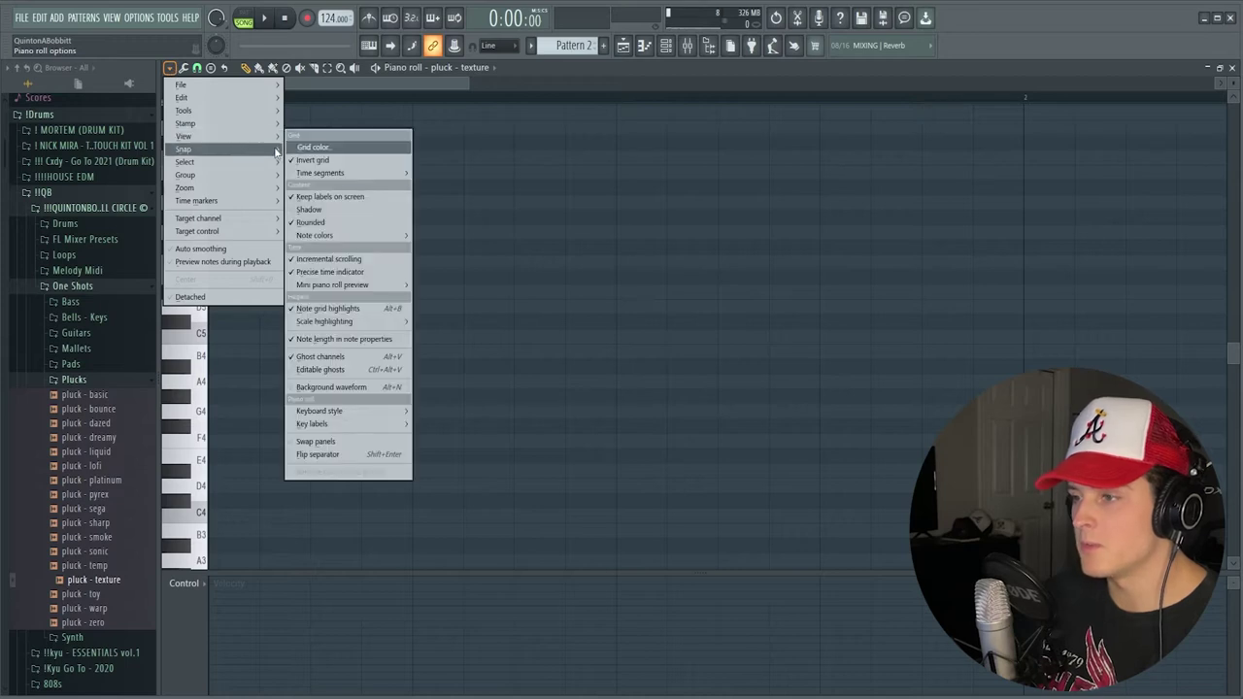
mouse_move(369, 322)
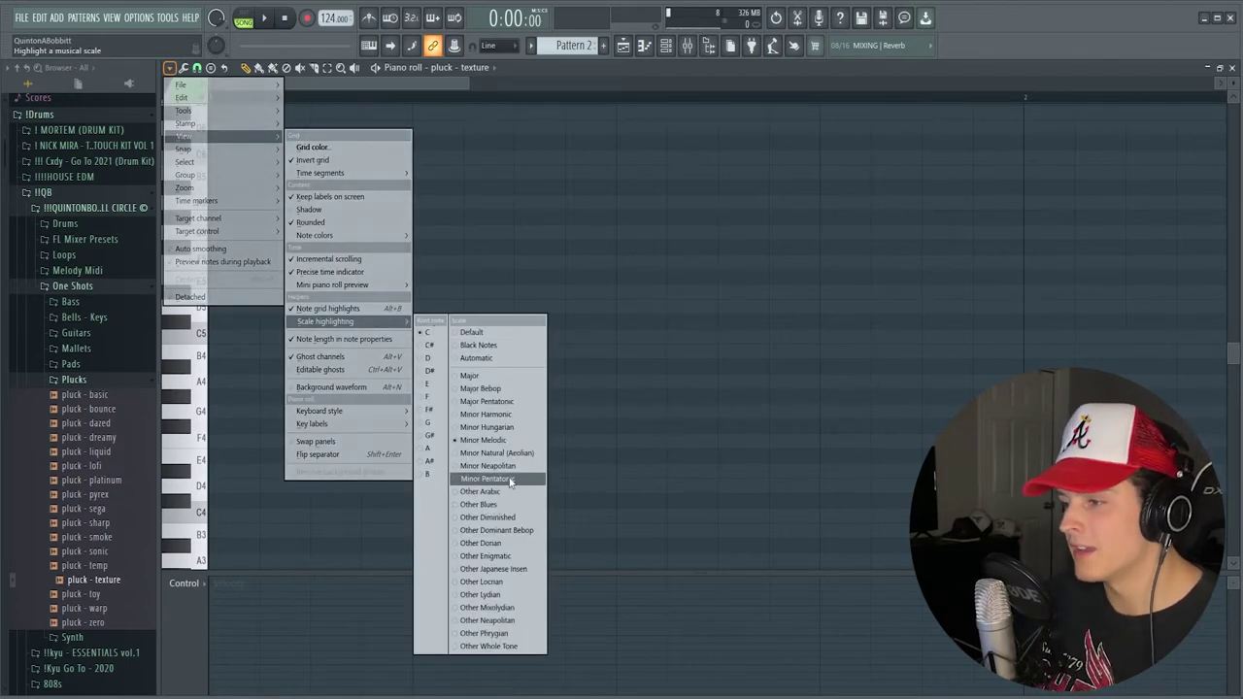
left_click(479, 450)
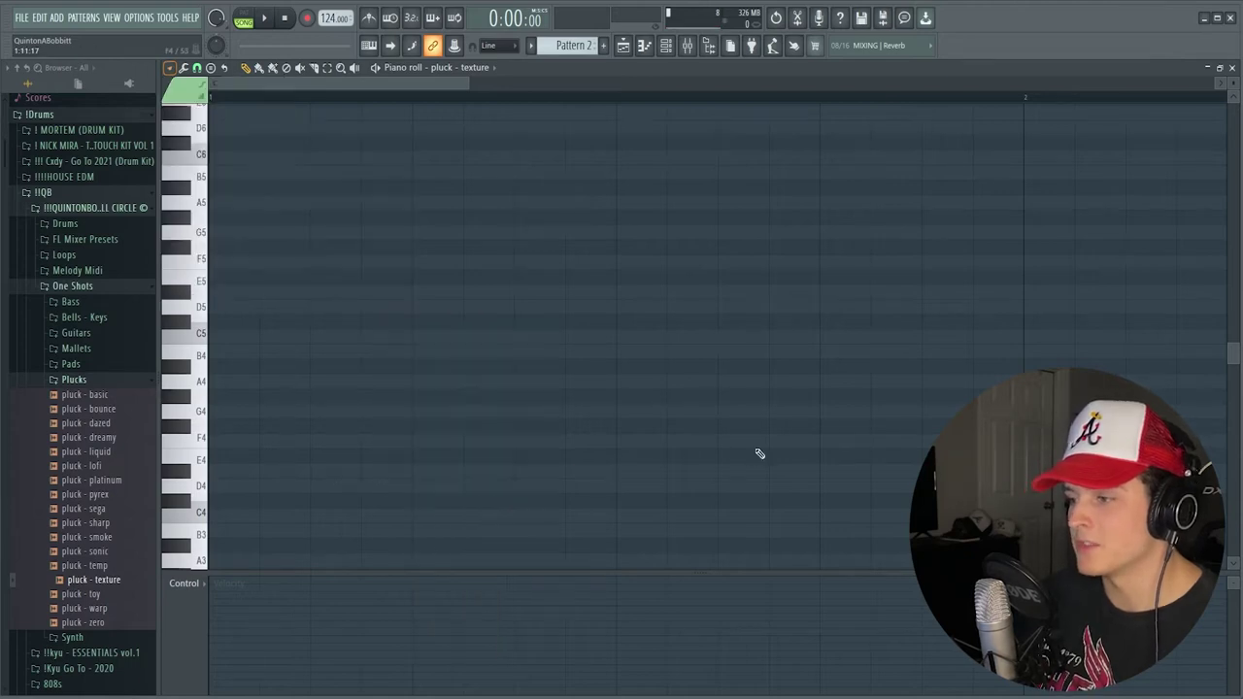
Place a half-bar C5 note at the start of bar 1 and set the pluck channel's volume to 75%.
scroll(463, 366, "down", 2, "ctrl")
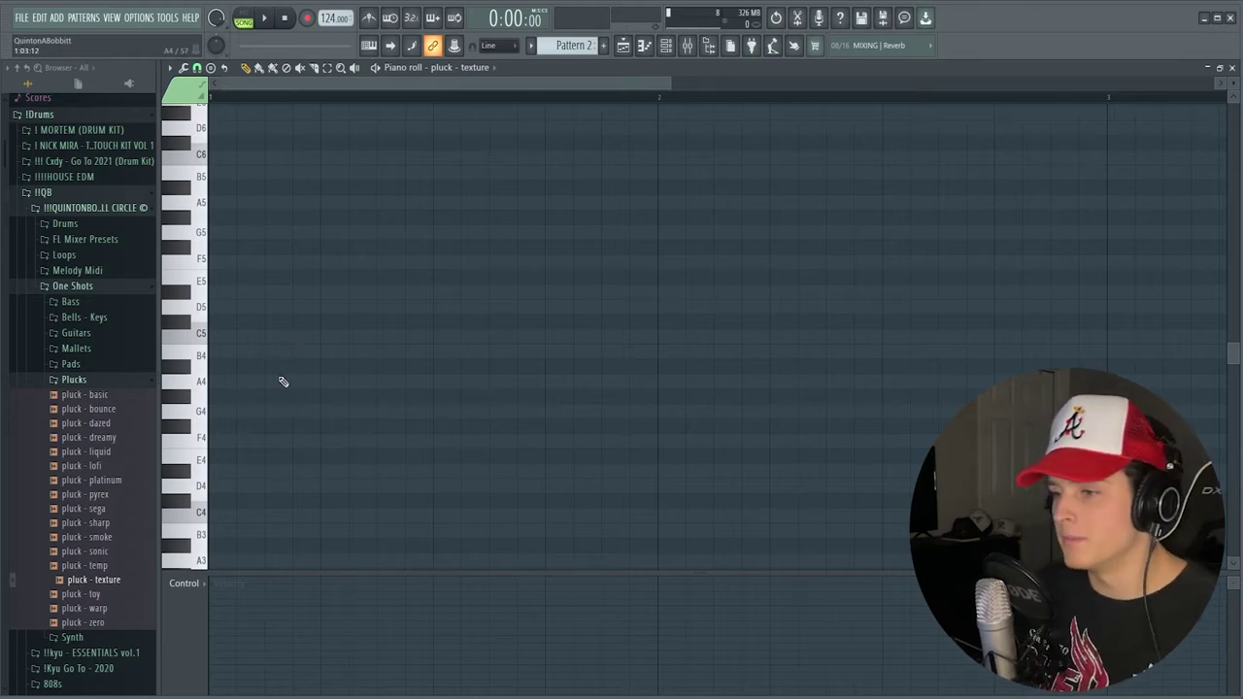
left_click(273, 338)
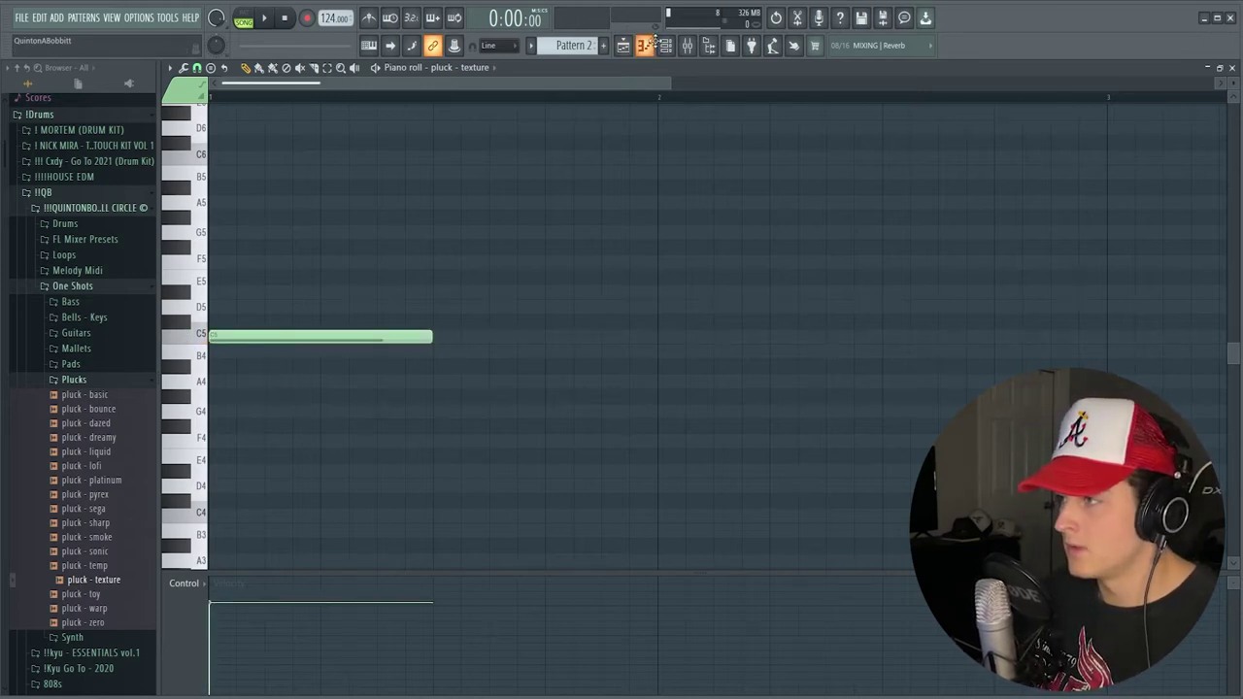
key("F6")
key("space")
left_click_drag(196, 145, 197, 152)
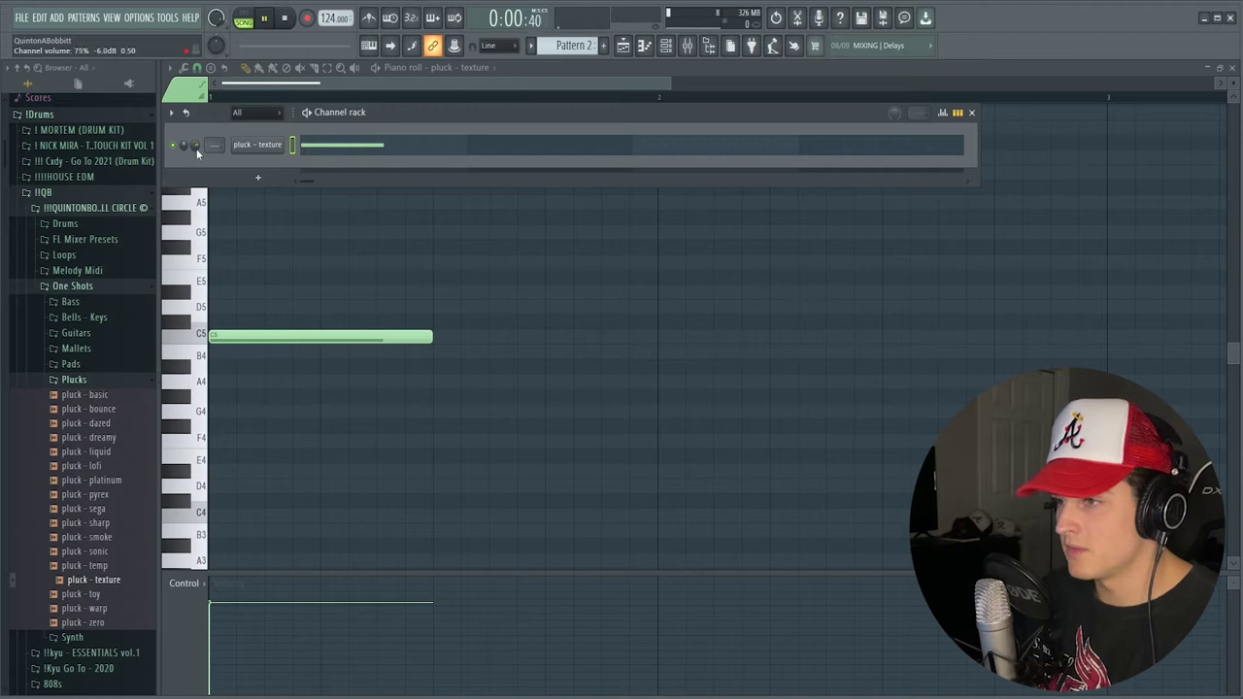
key("space")
key("F6")
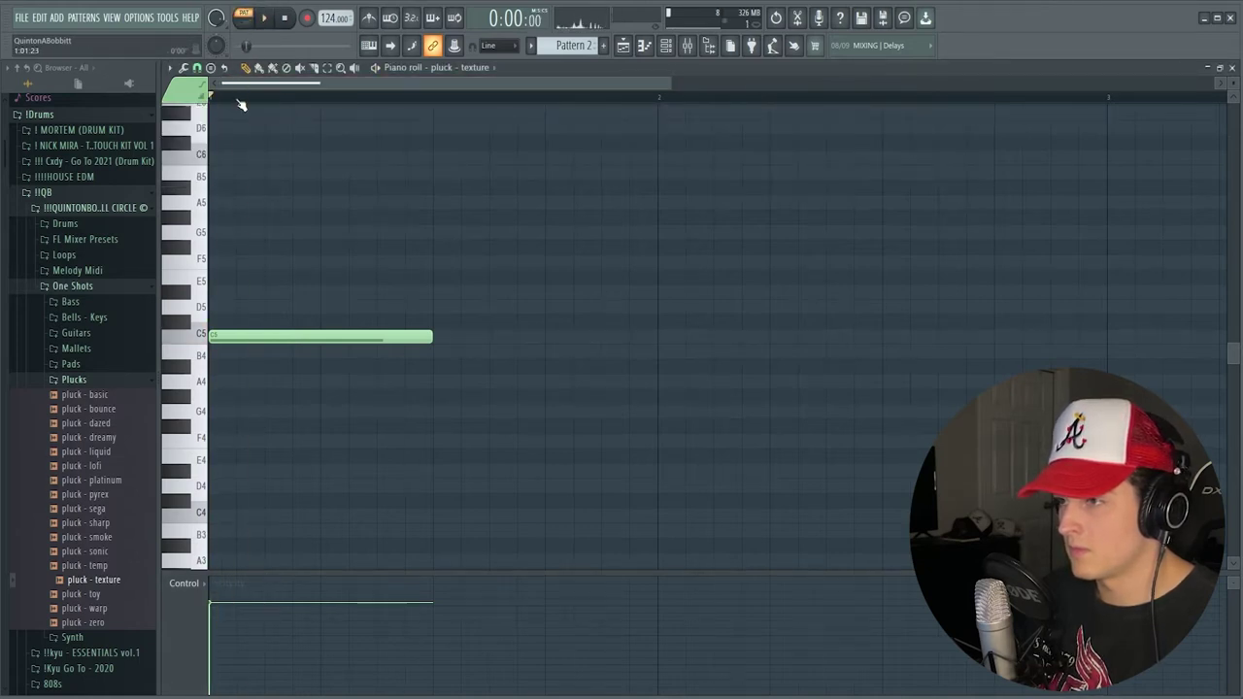
Add half-bar D#5 and G5 notes at steps 3 and 5 of bar 1 and play the staggered chord.
scroll(244, 111, "up", 2)
scroll(263, 107, "down", 3)
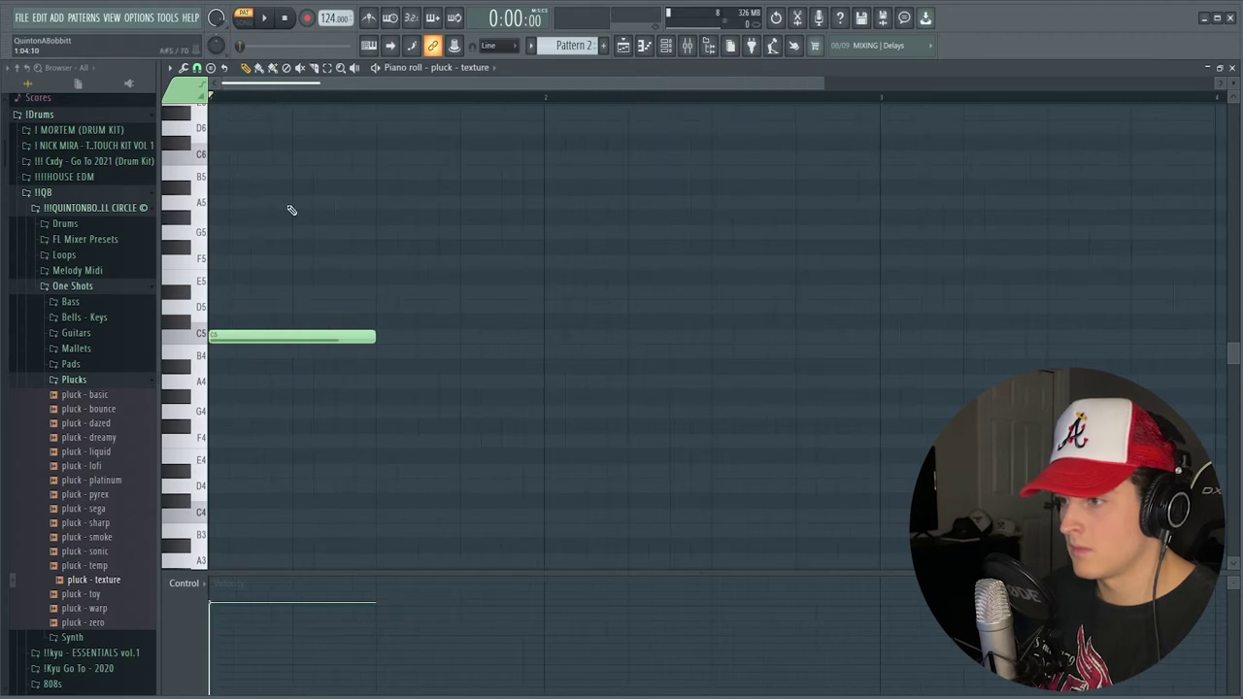
key("space")
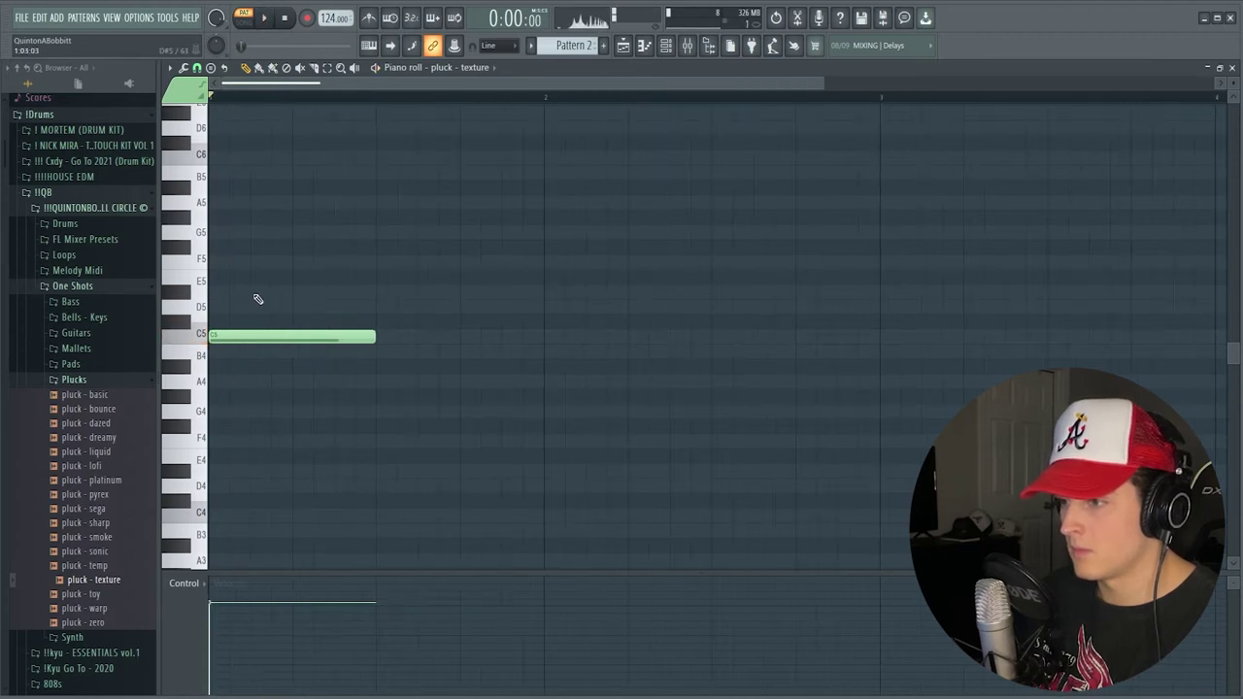
left_click(255, 293)
left_click(297, 233)
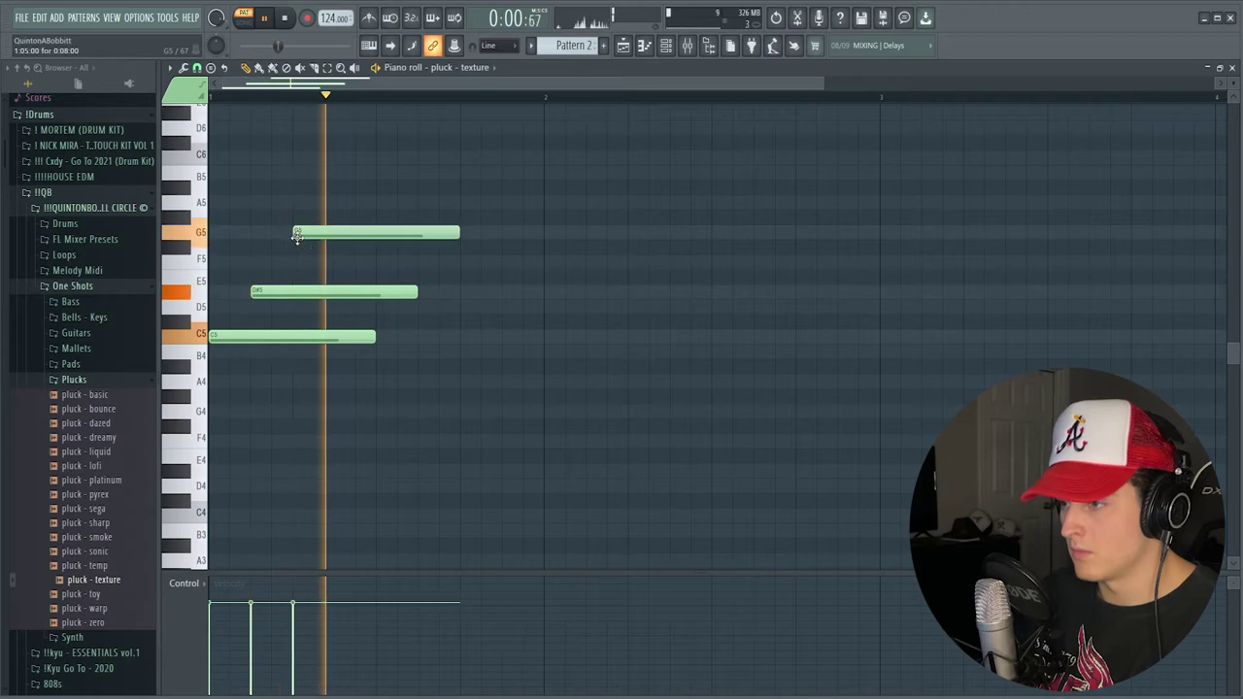
key("space")
key("space")
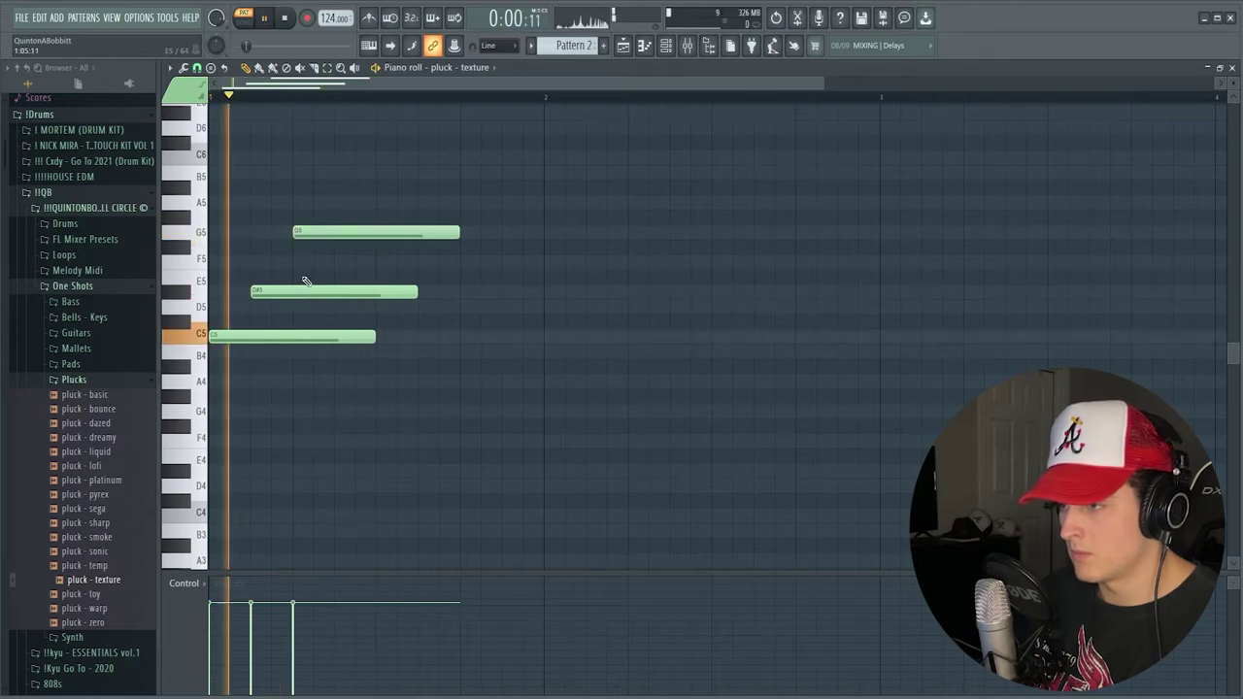
Transpose all three chord notes down one octave and play the pattern.
key("space")
key("ctrl+Down")
key("space")
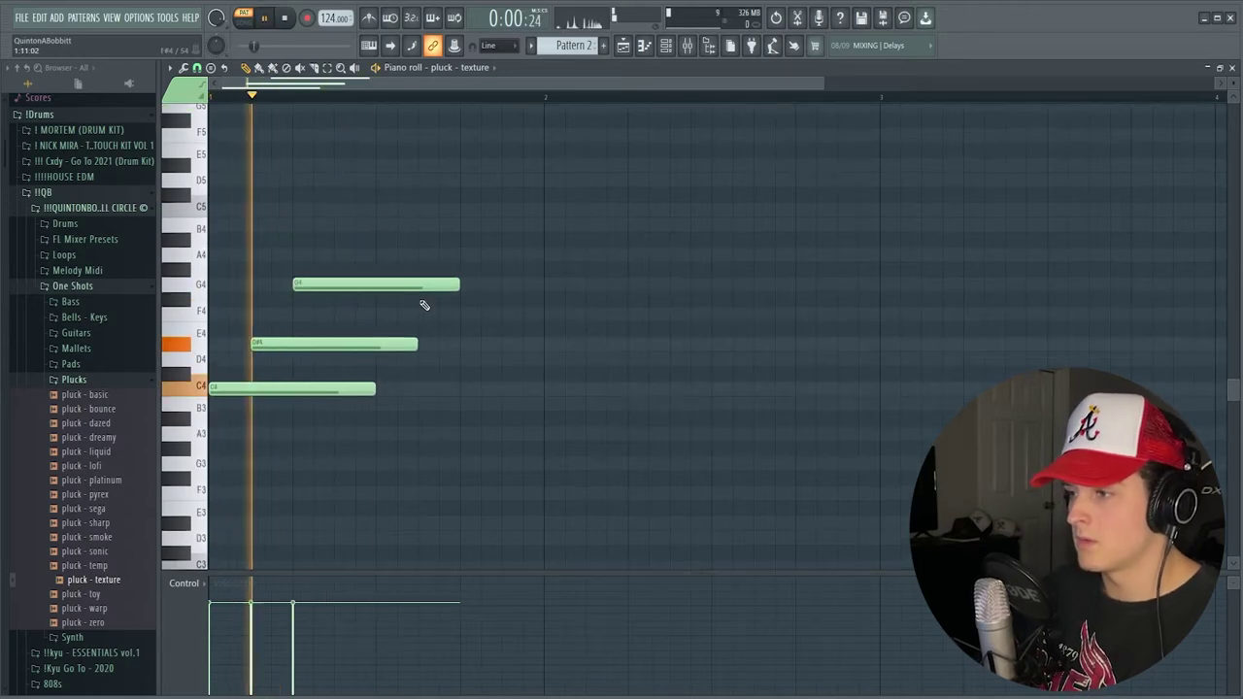
key("space")
key("space")
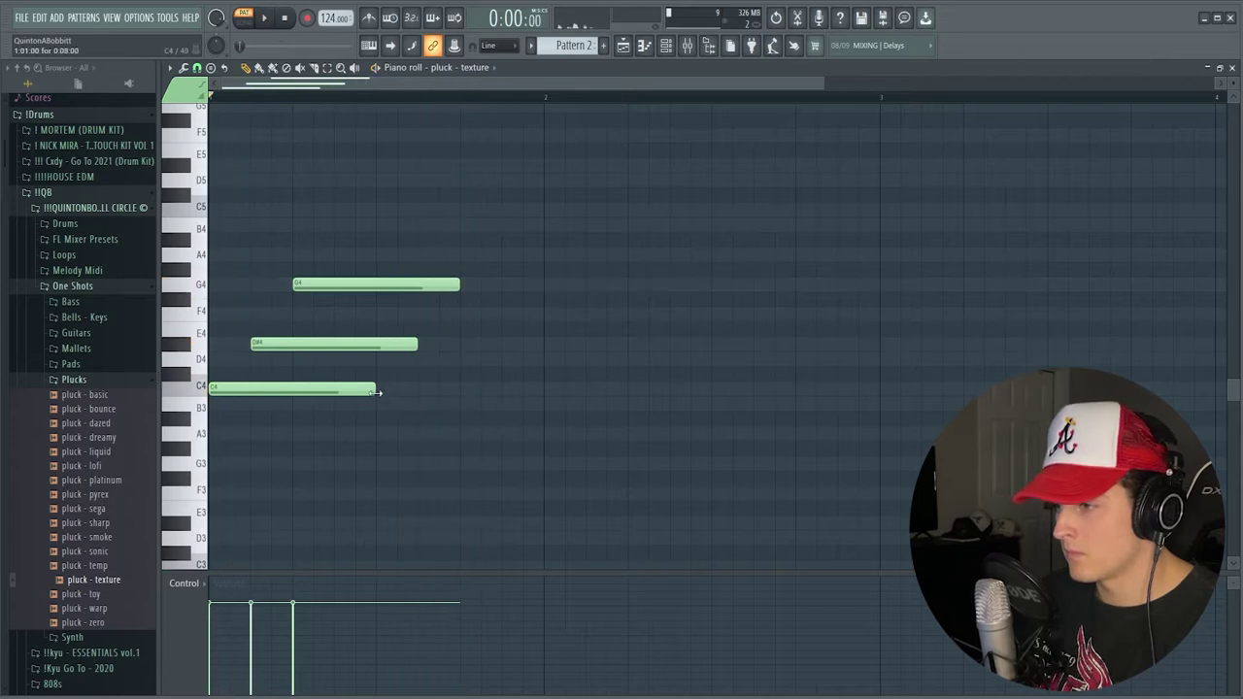
Extend the C4, D#4 and G4 notes to the end of bar 1.
left_click_drag(375, 388, 541, 388)
left_click_drag(416, 343, 540, 343)
left_click_drag(457, 284, 540, 284)
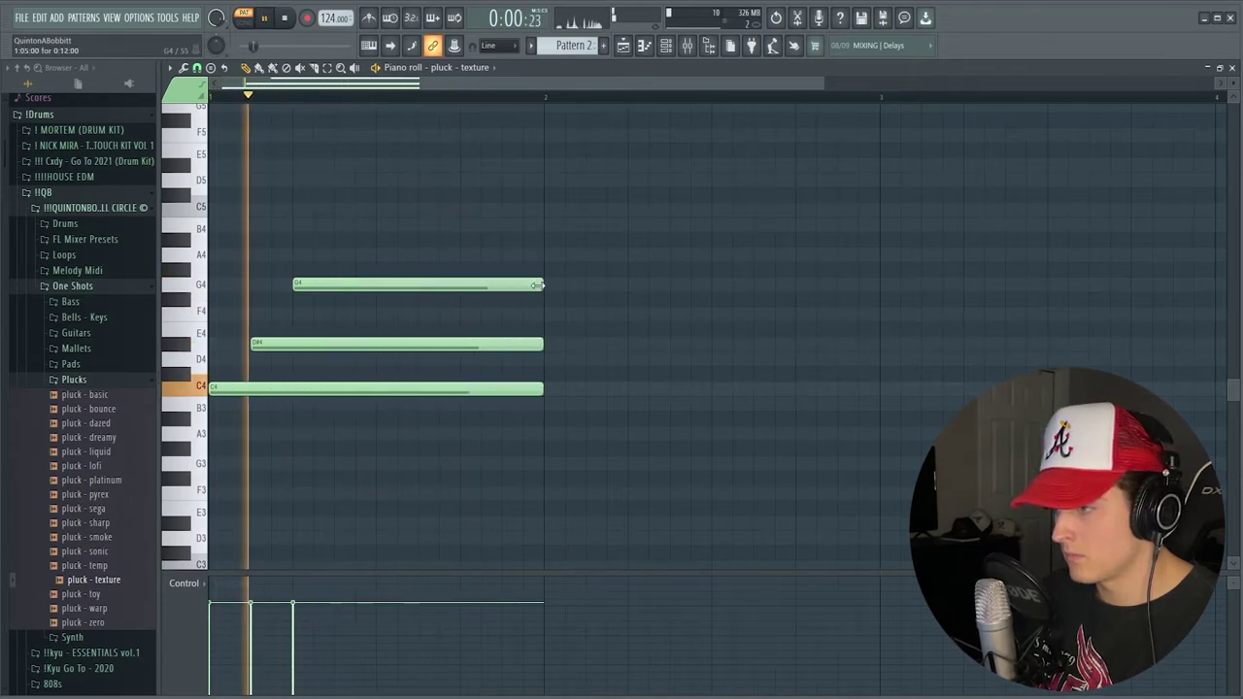
key("space")
Add a staggered G3, B3 and D4 chord at steps 1, 3 and 5 of bar 2, with every note lasting to the bar's end.
left_click(553, 463)
left_click(596, 405)
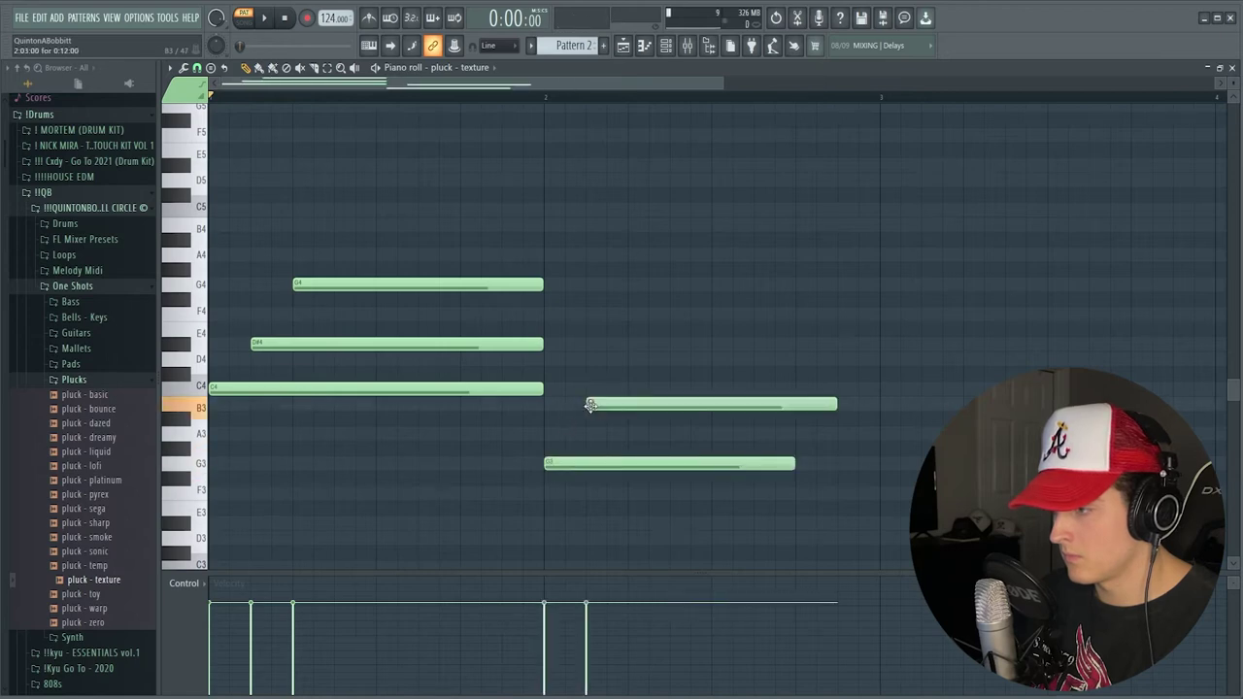
left_click(635, 359)
key("space")
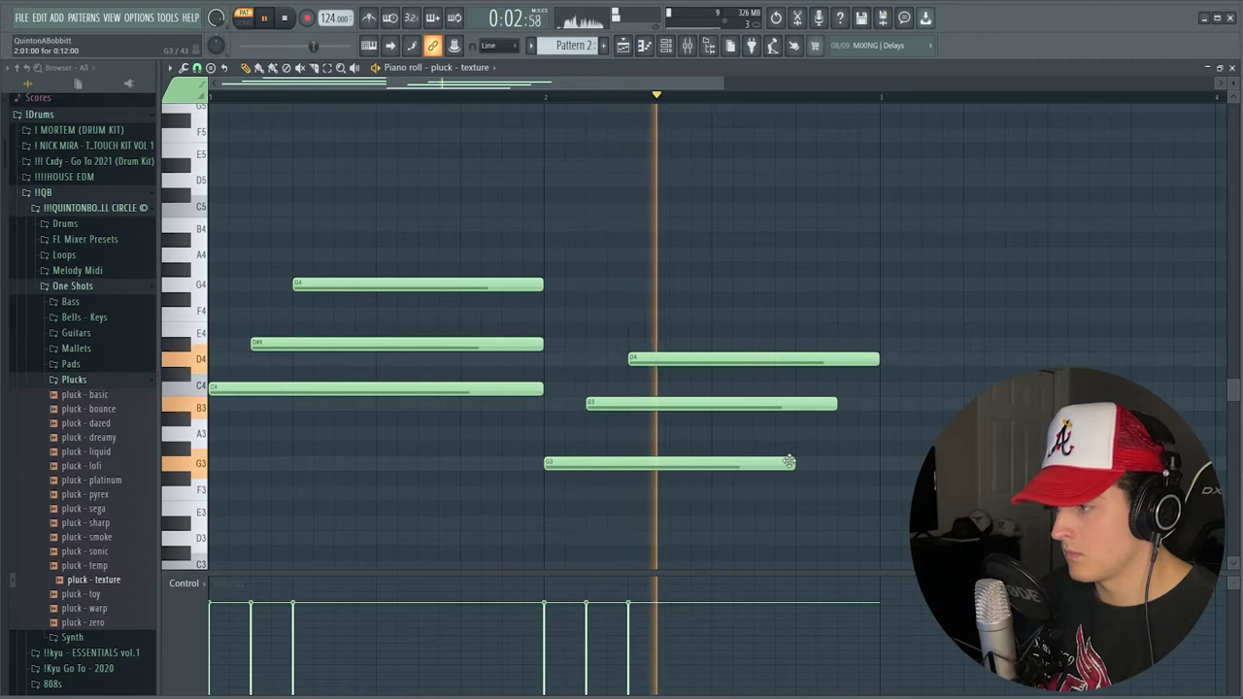
left_click_drag(793, 463, 869, 463)
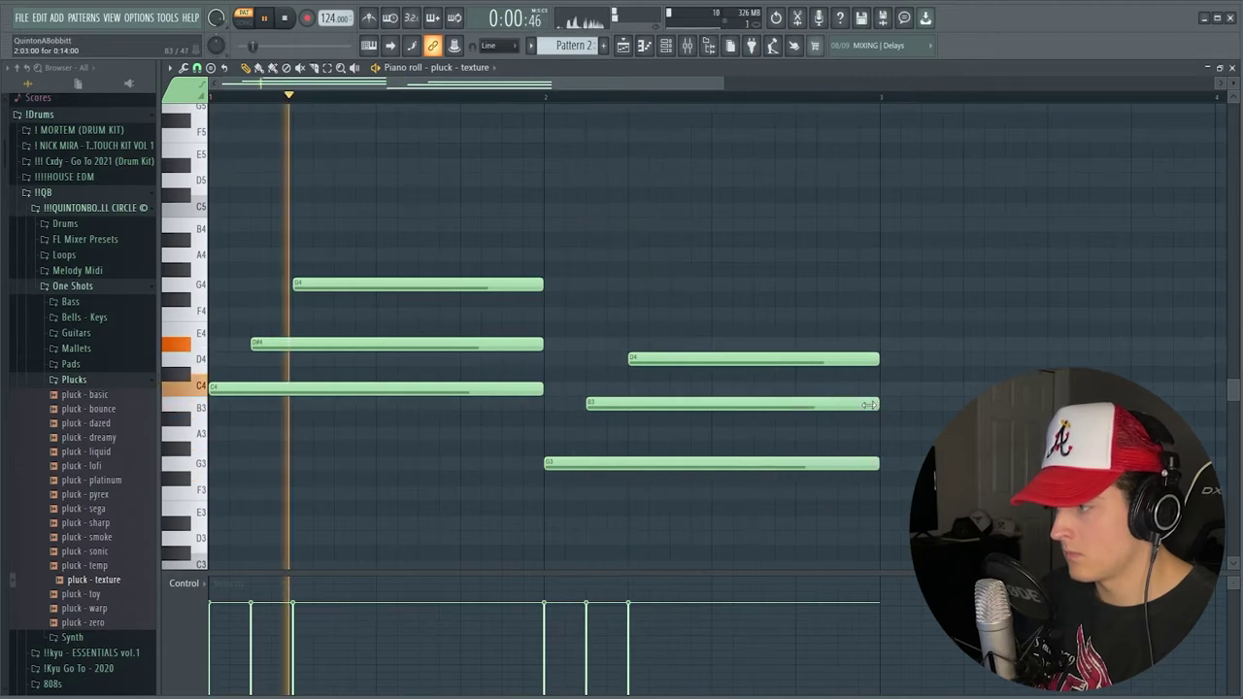
Duplicate the two-bar chord progression into bars 3 and 4.
scroll(454, 108, "down", 2)
key("ctrl+b")
scroll(455, 108, "down", 1)
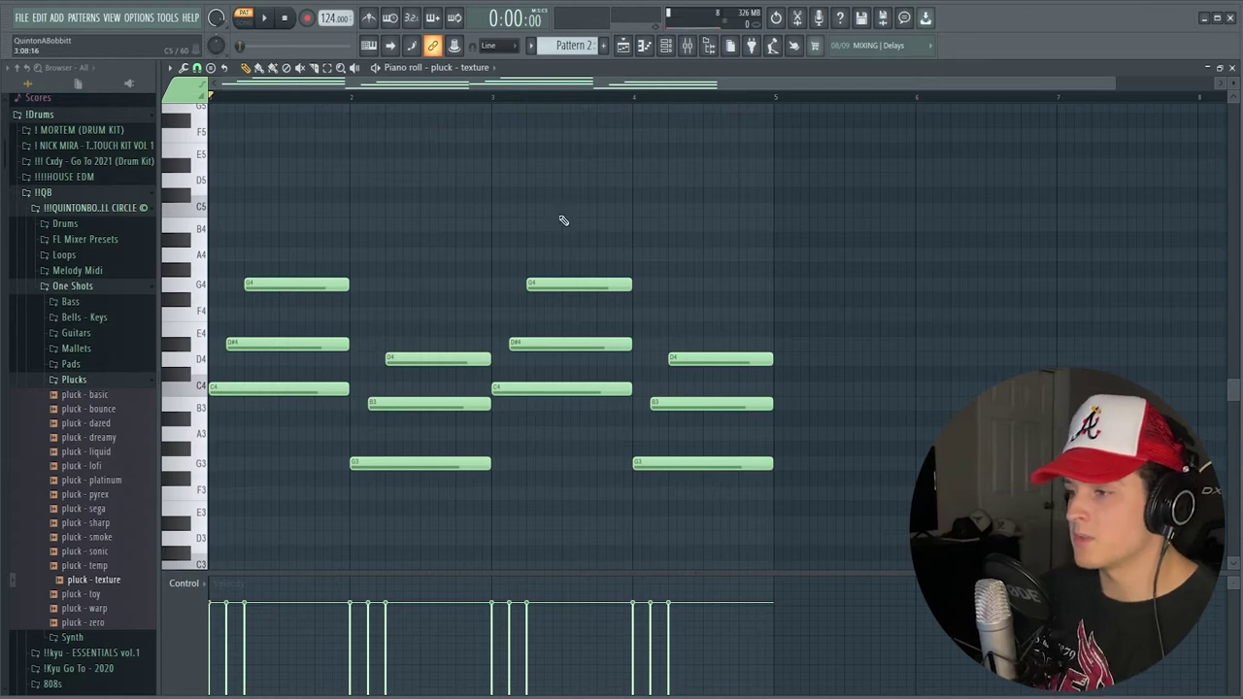
left_click_drag(248, 434, 308, 216)
right_click(327, 220)
left_click_drag(391, 544, 454, 293)
left_click(493, 376, "ctrl")
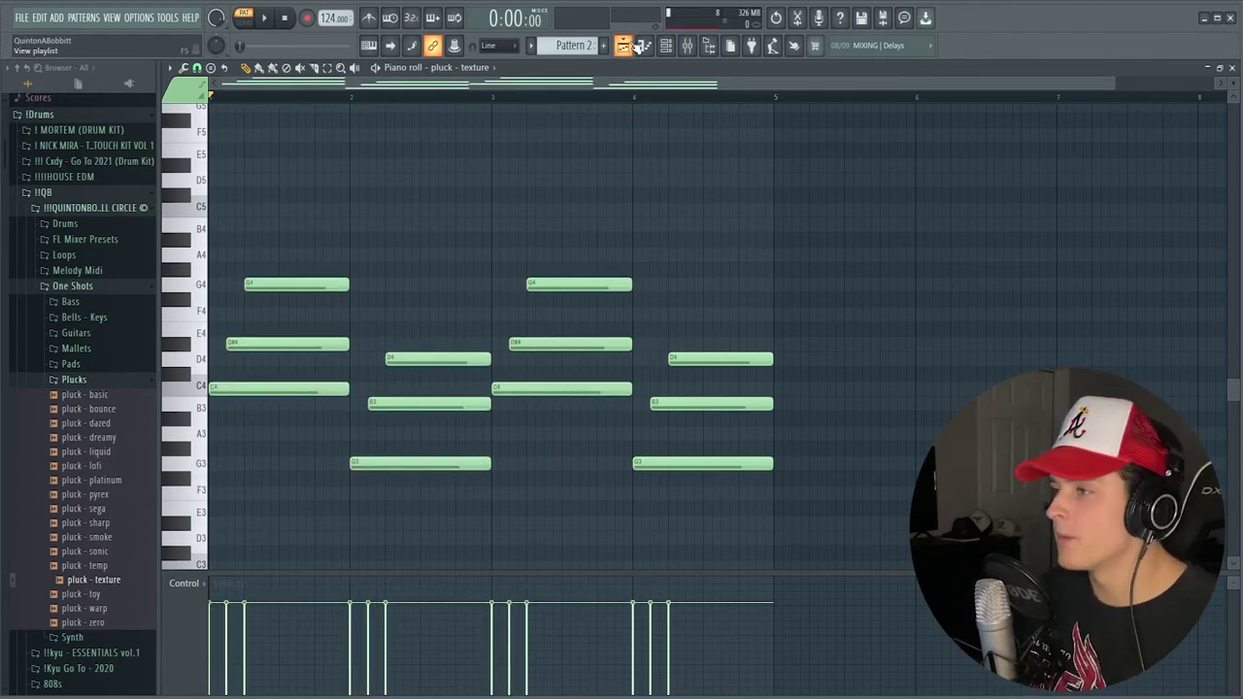
Place Pattern 2 at the start of Track 1 in the playlist and consolidate it into an audio clip.
left_click(627, 46)
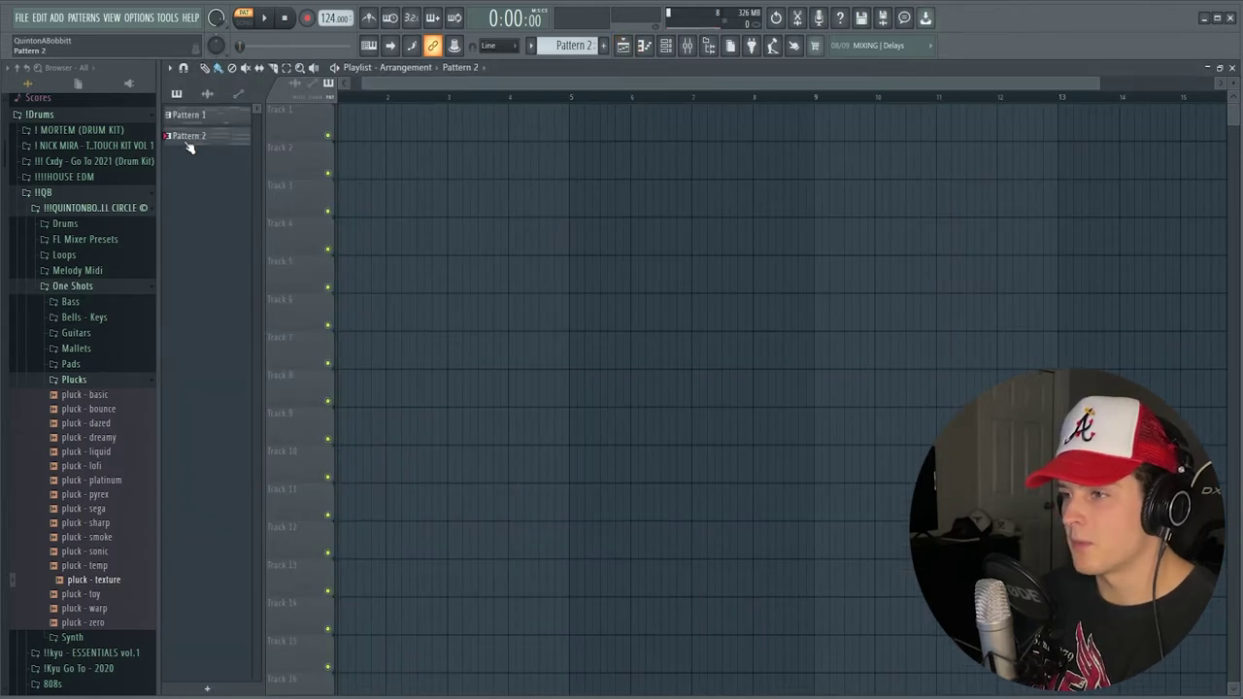
left_click_drag(189, 138, 376, 136)
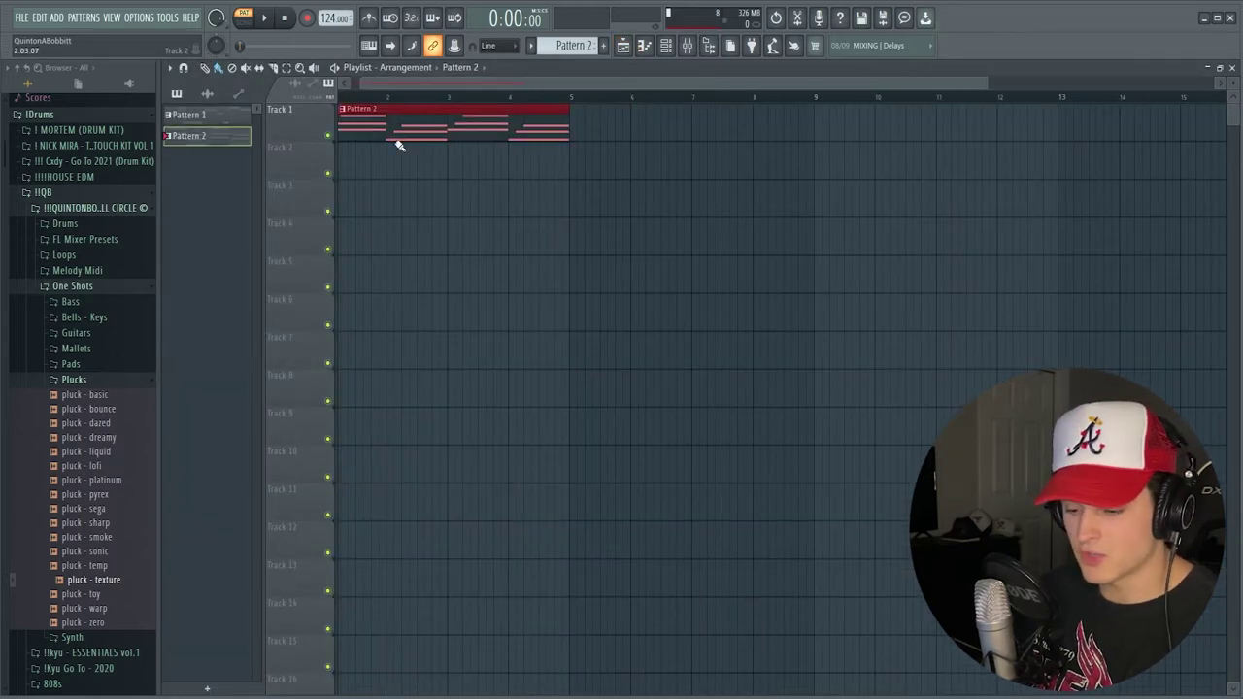
key("ctrl+alt+c")
mouse_move(614, 154)
left_mouse_down()
mouse_move(584, 151)
mouse_move(620, 142)
left_mouse_up()
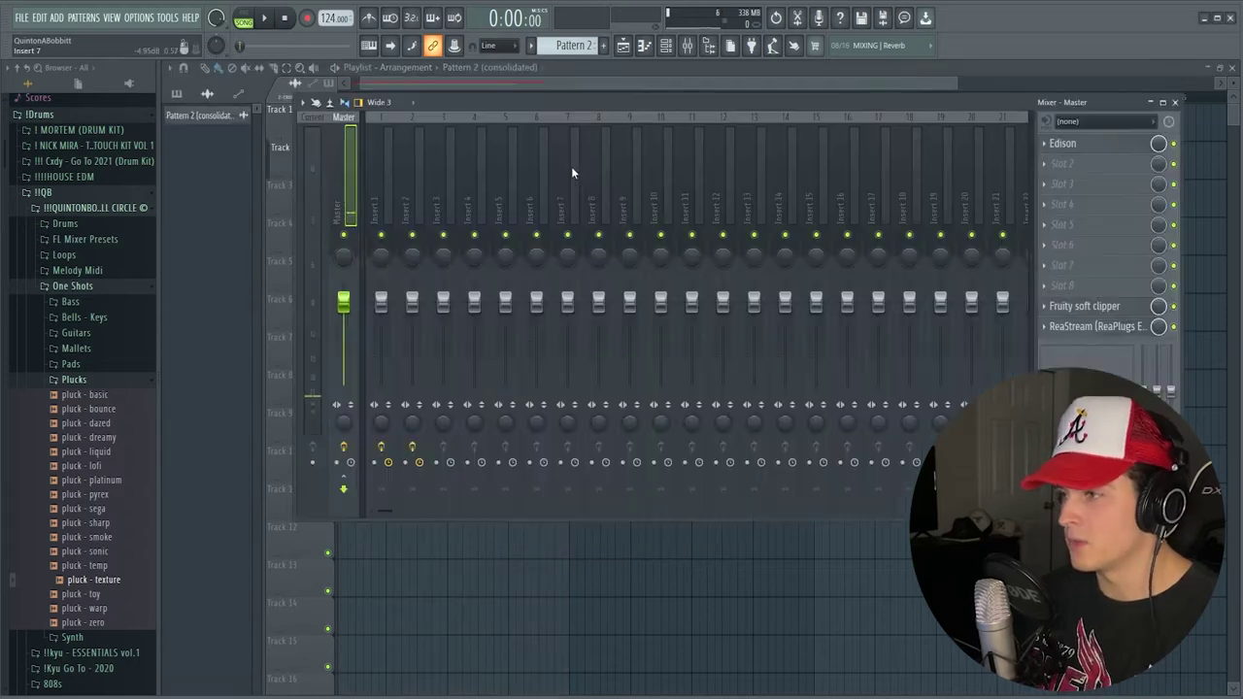
key("F9")
key("c")
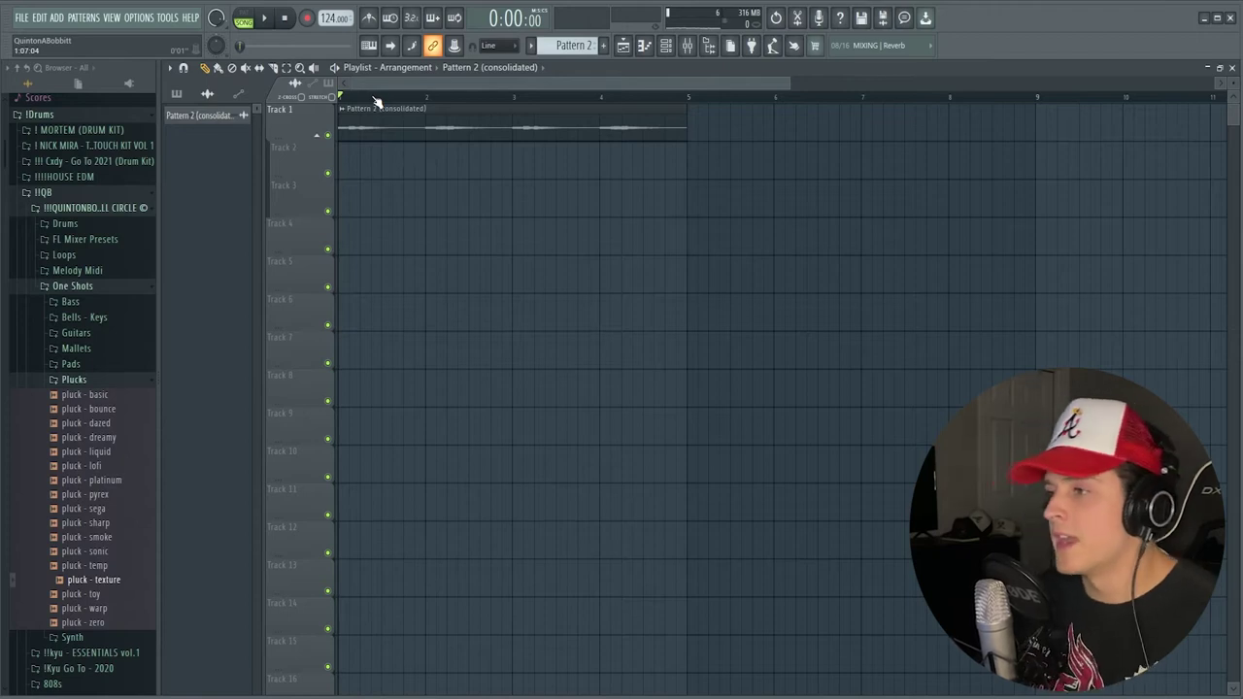
Open the consolidated Pattern 2 clip's sample in the Edison audio editor.
left_click(386, 124)
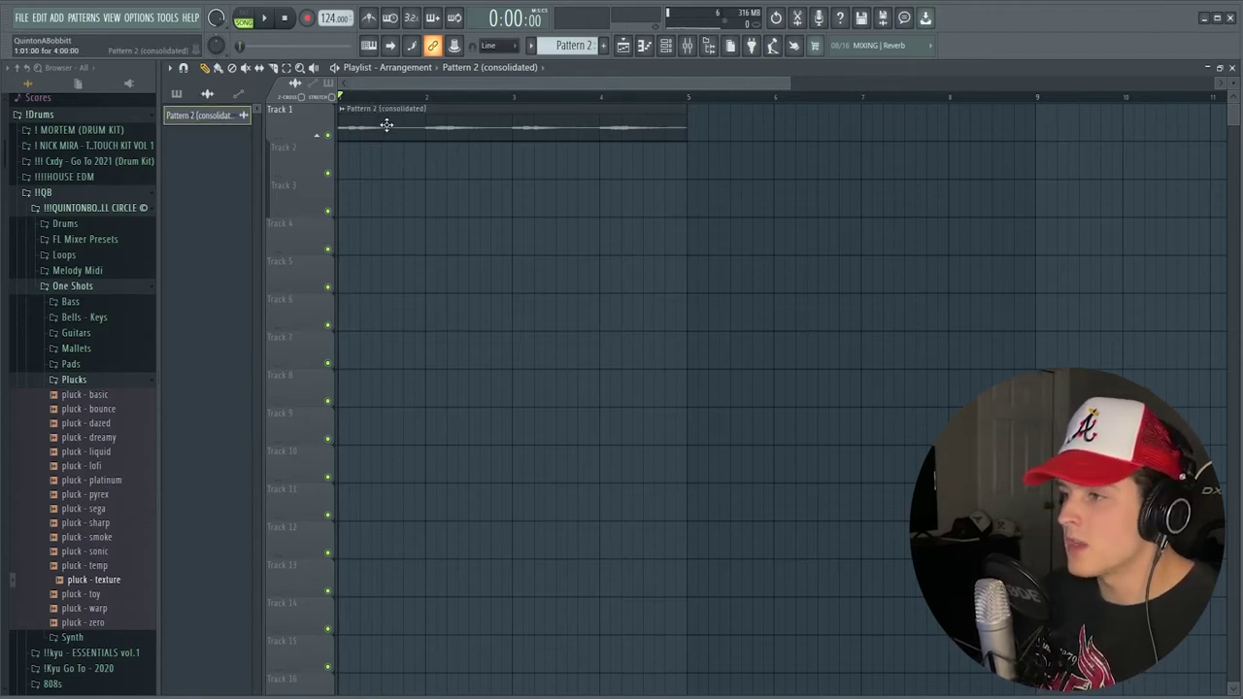
double_click(386, 124)
right_click(312, 427)
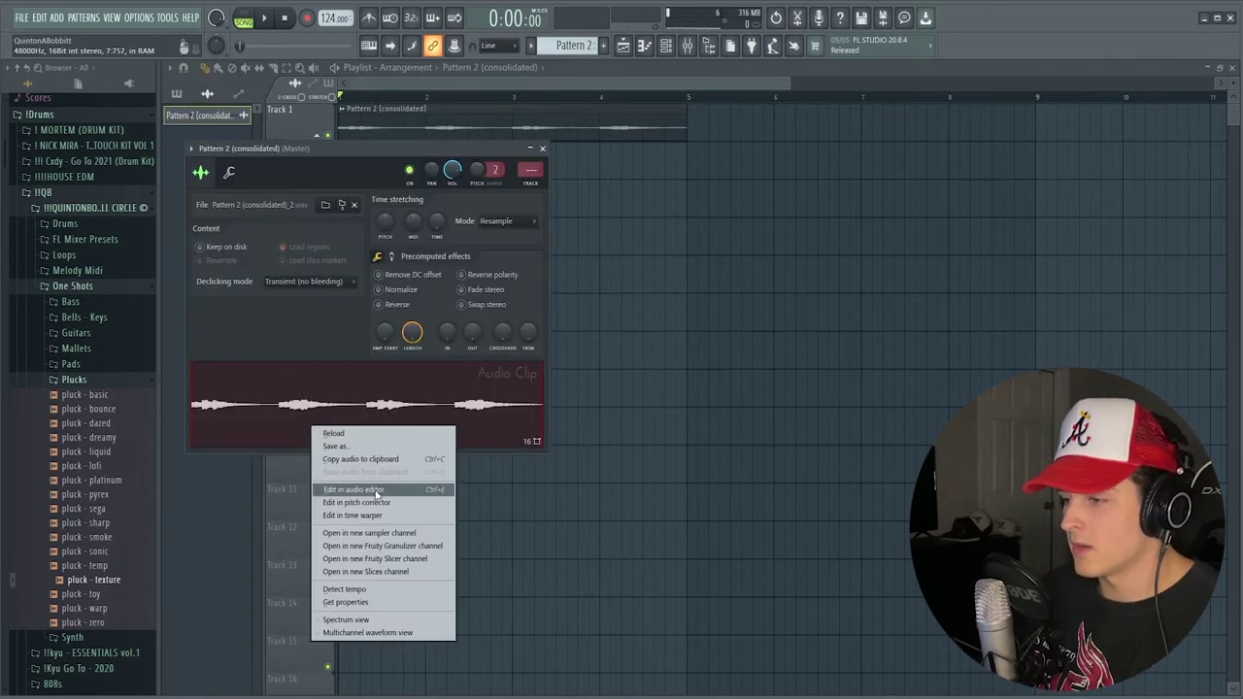
left_click(376, 493)
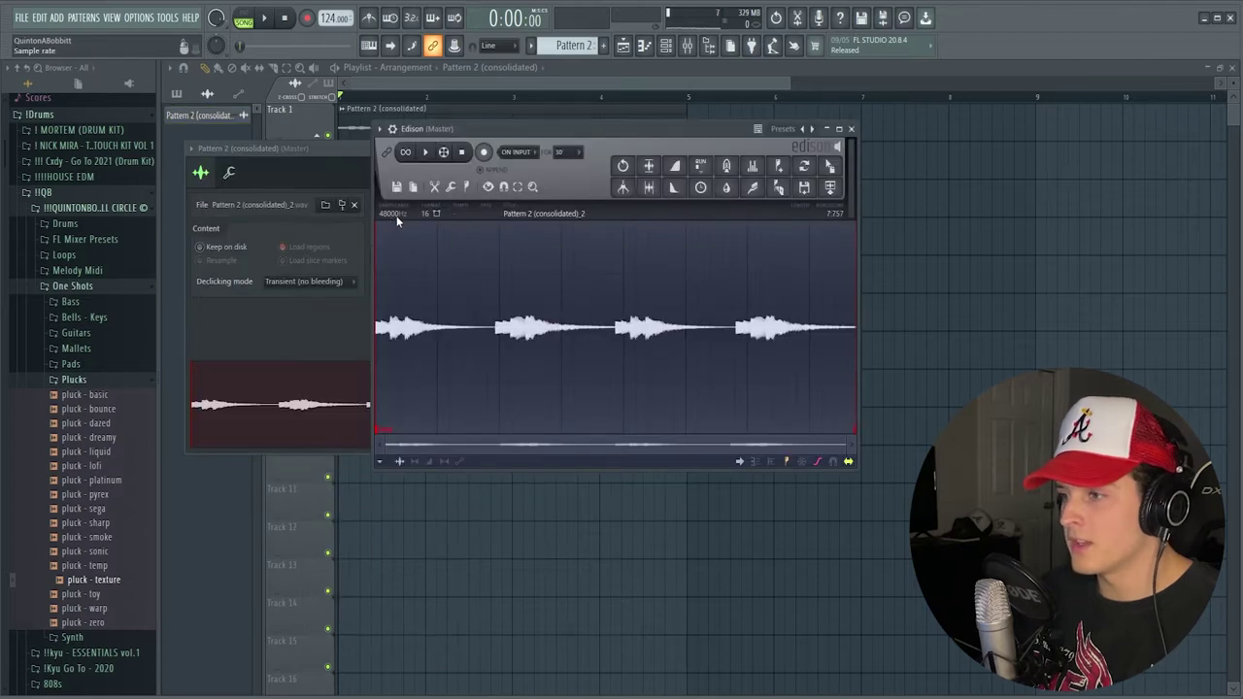
Set the sample rate to 2000 Hz and put the edited sample at the start of Track 1 in the playlist.
left_click(392, 214)
type("2000")
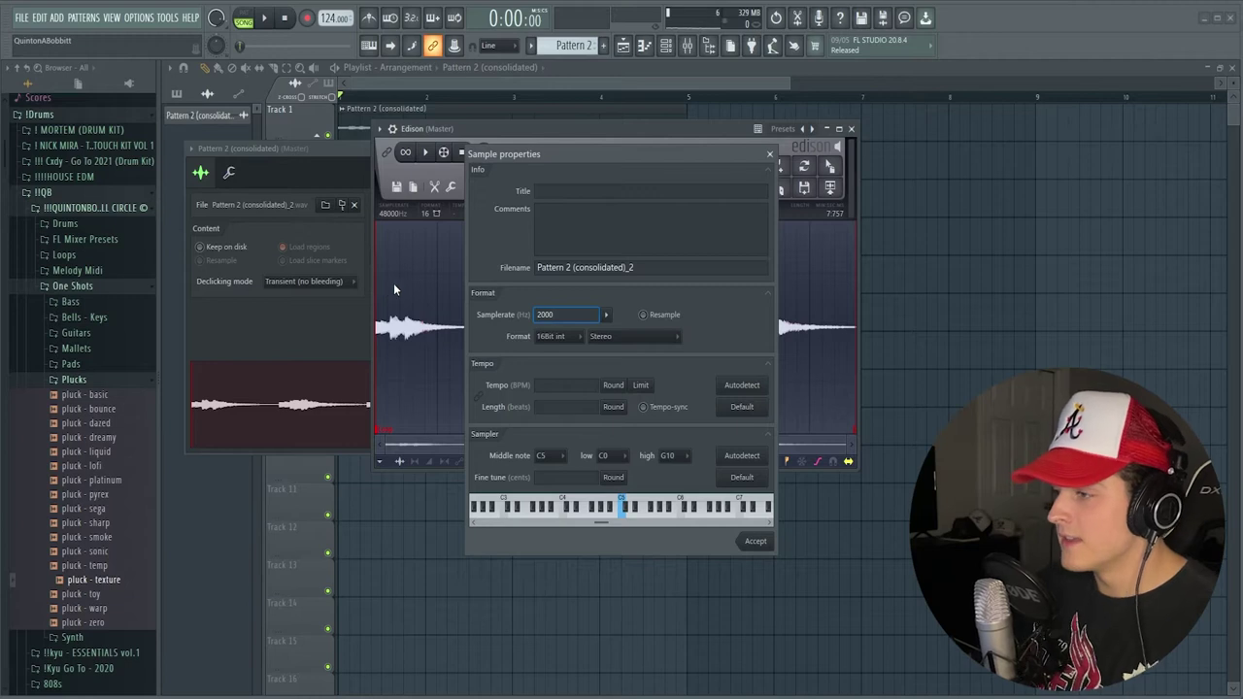
left_click(756, 540)
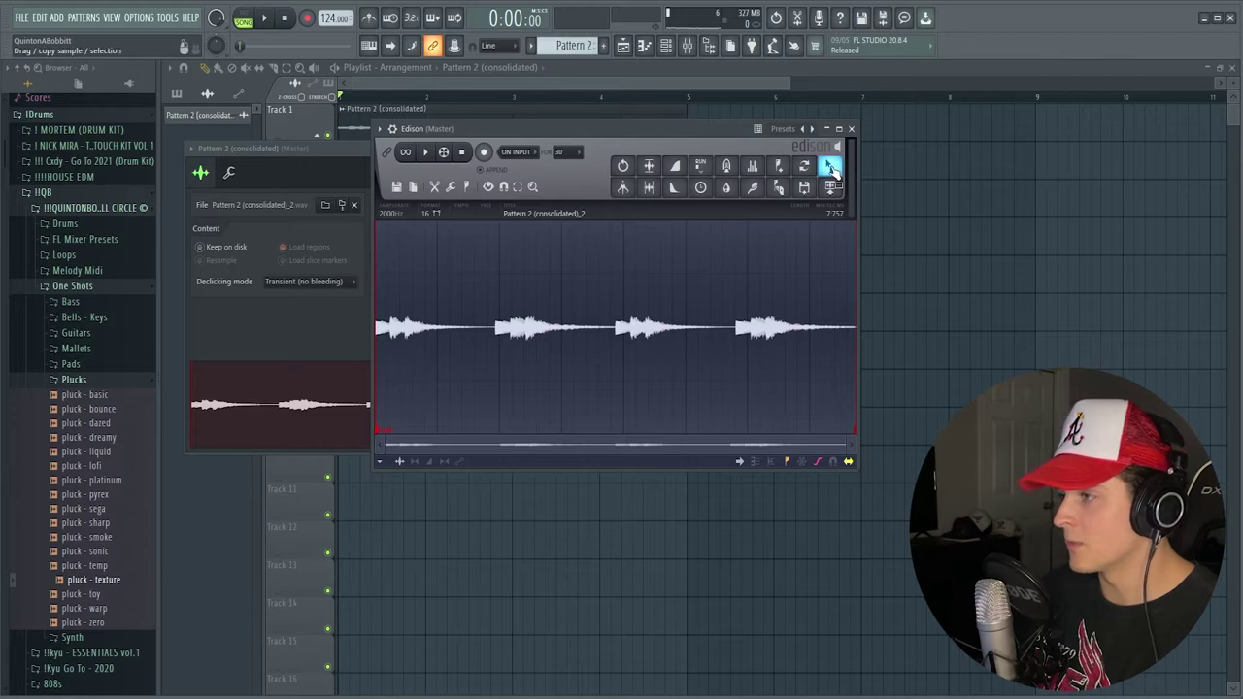
left_click_drag(842, 167, 447, 208)
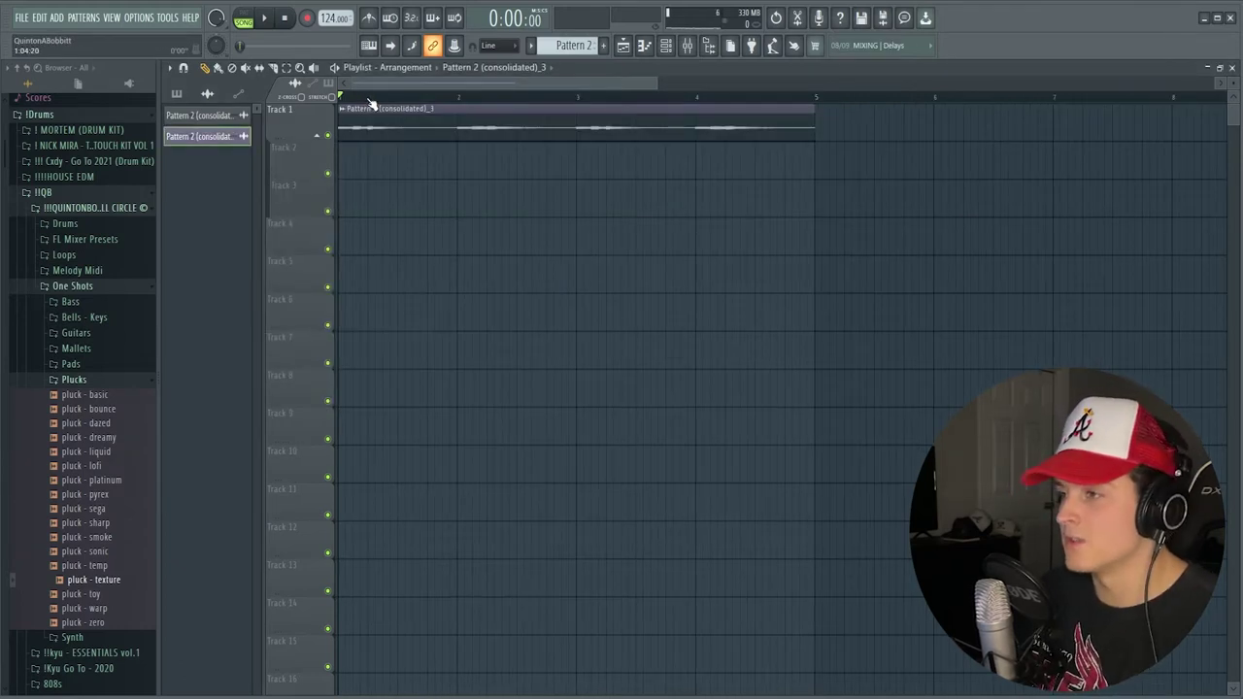
Play back the edited Pattern 2 clip in the playlist.
key("space")
scroll(369, 102, "down", 4)
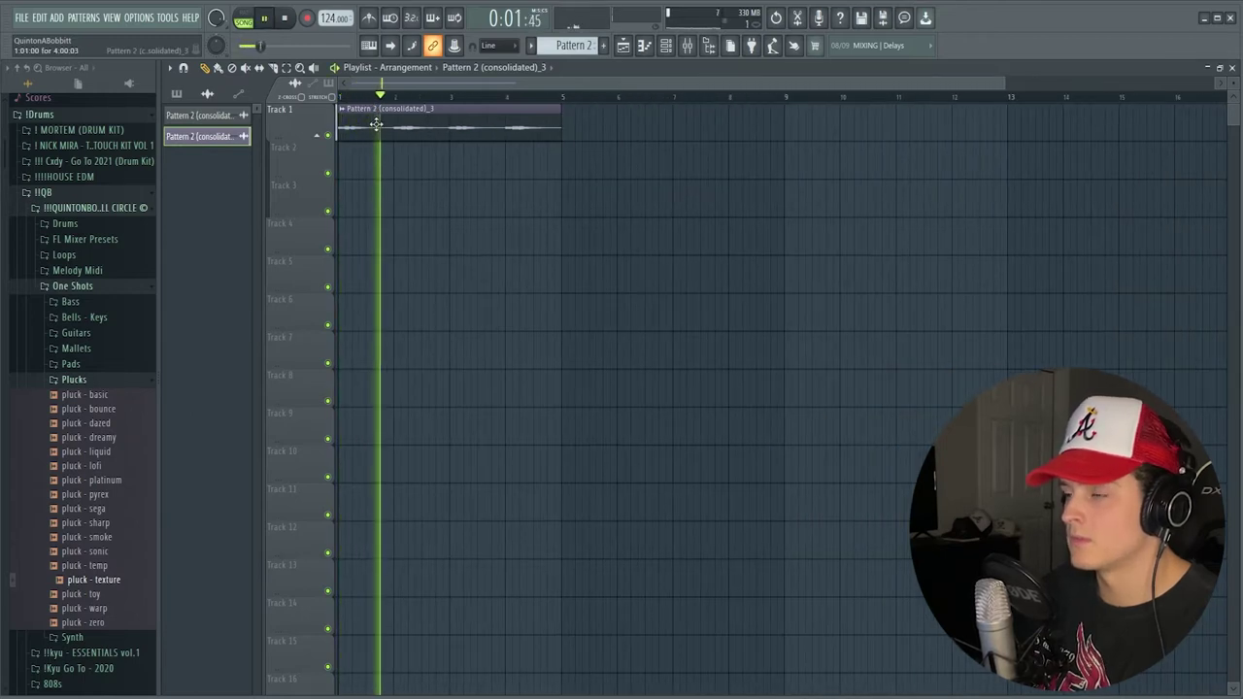
key("space")
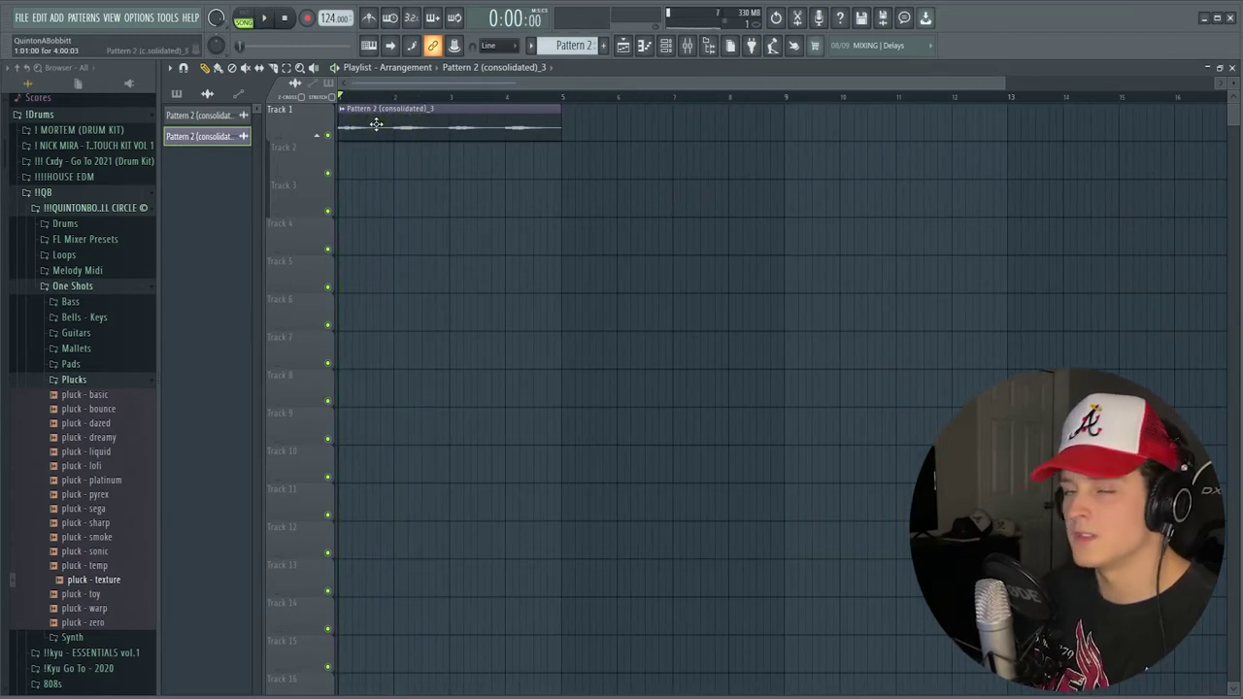
Process the Pattern 2 clip on mixer Insert 1 with RC-20 Retro Color, using the Vinyl 1 preset with Space at 39%.
double_click(376, 125)
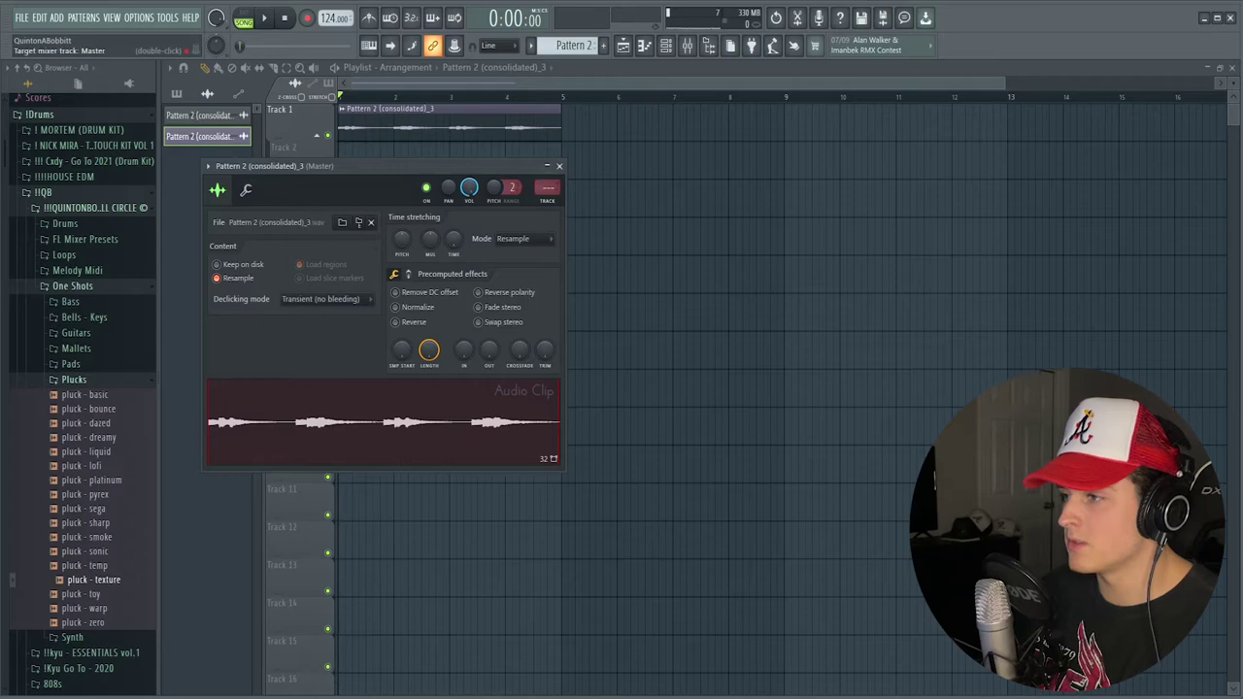
left_click(559, 166)
left_click(687, 48)
left_click_drag(443, 137, 495, 117)
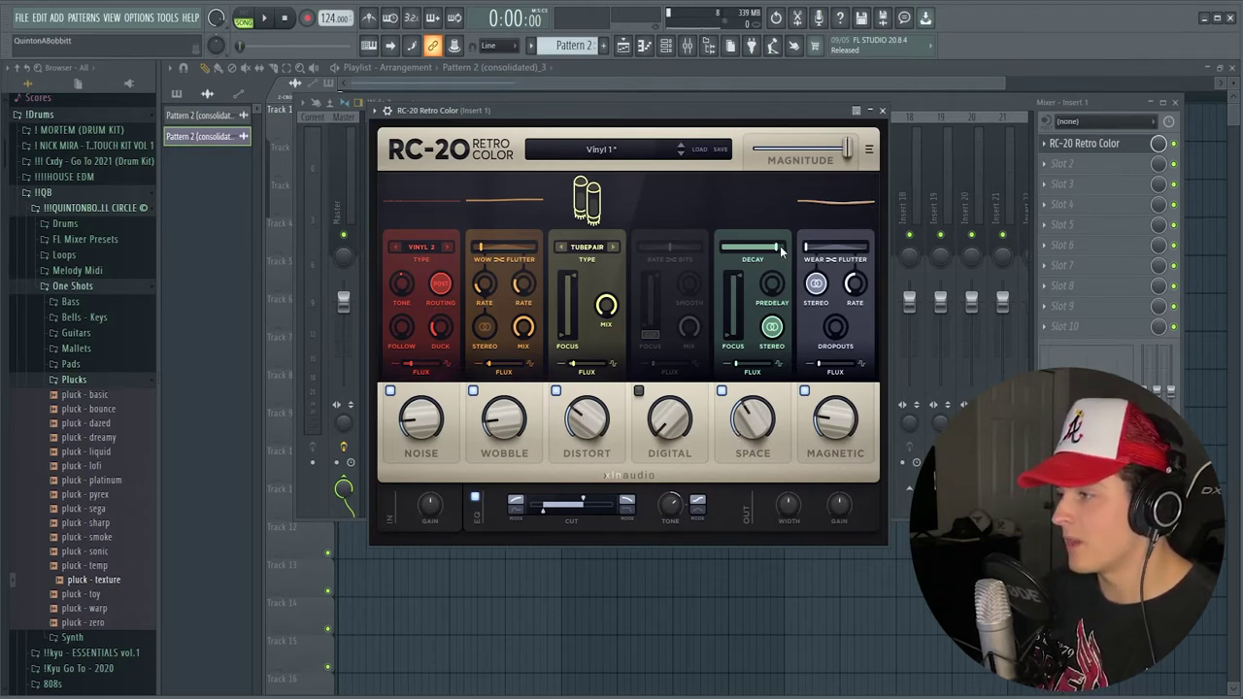
left_click_drag(749, 429, 749, 430)
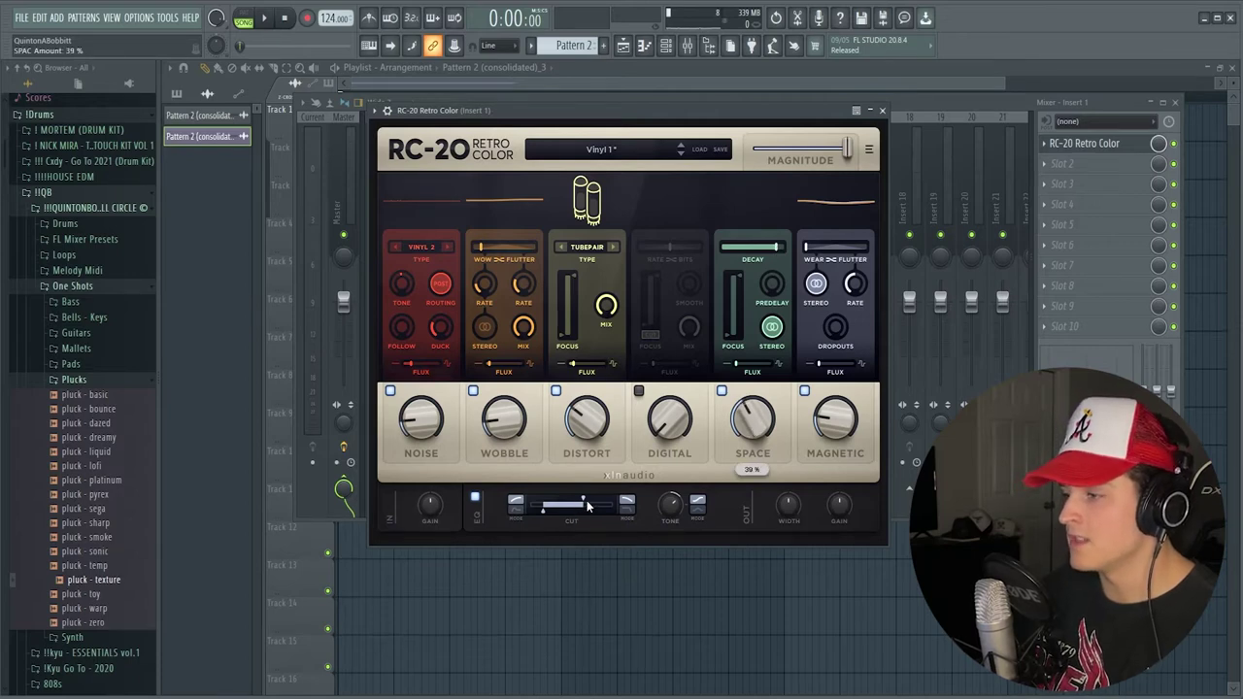
left_click_drag(696, 111, 739, 135)
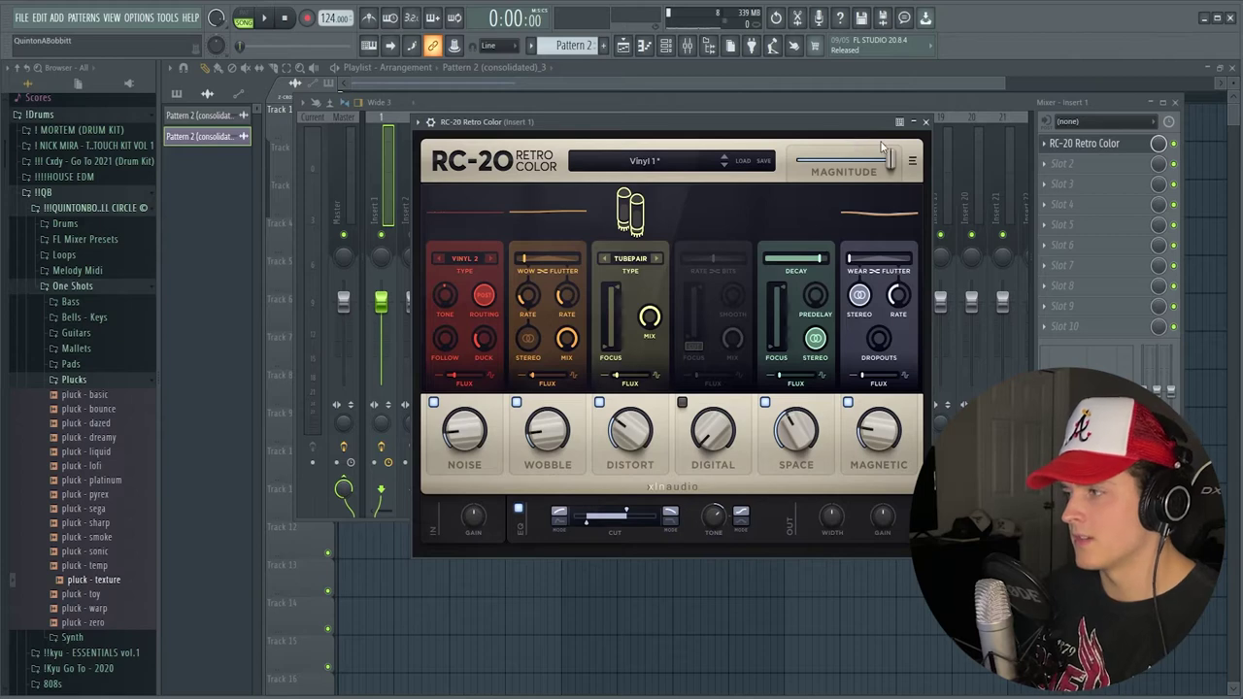
key("space")
mouse_move(453, 434)
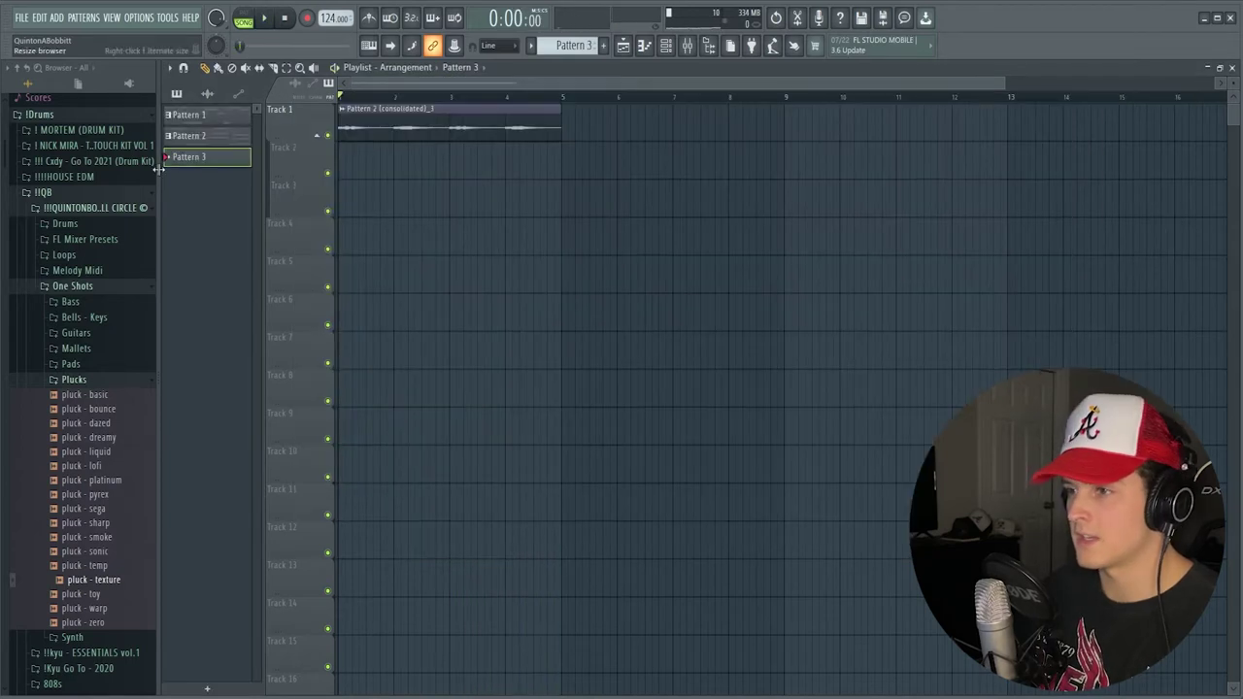
Lay Pattern 3 across bars 1 to 4 of Track 2 and add the bass - phantom one-shot as a new channel.
left_click(350, 152)
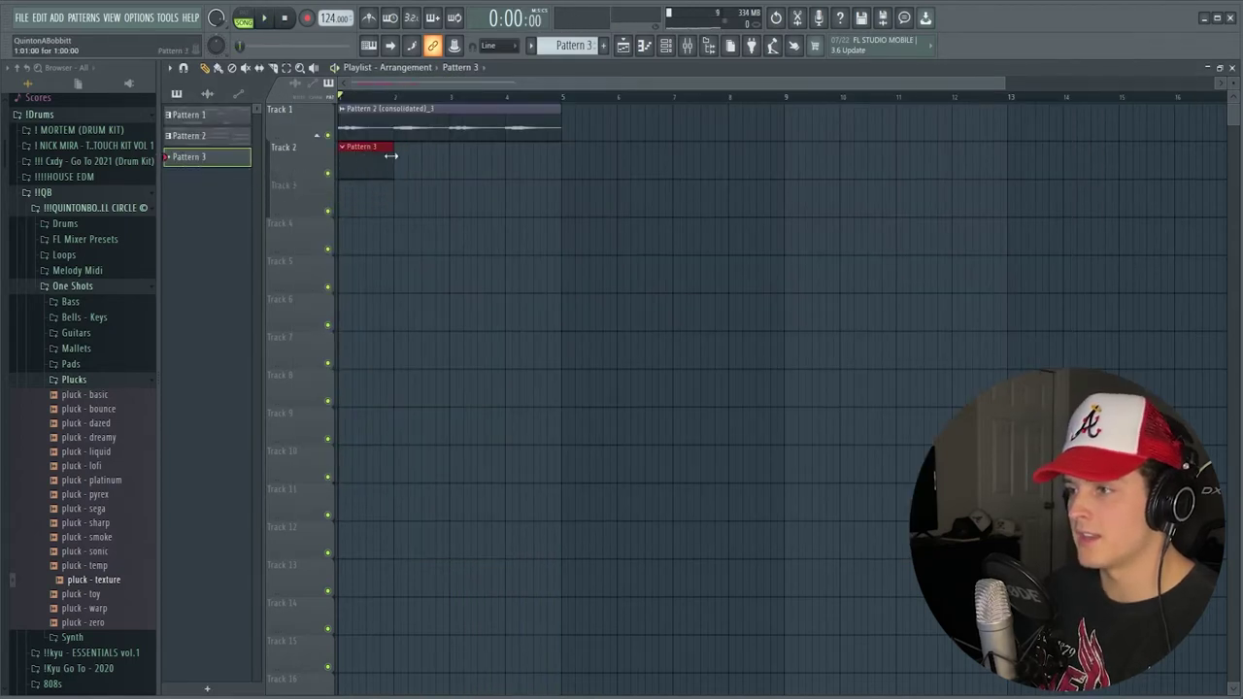
left_click_drag(391, 155, 565, 162)
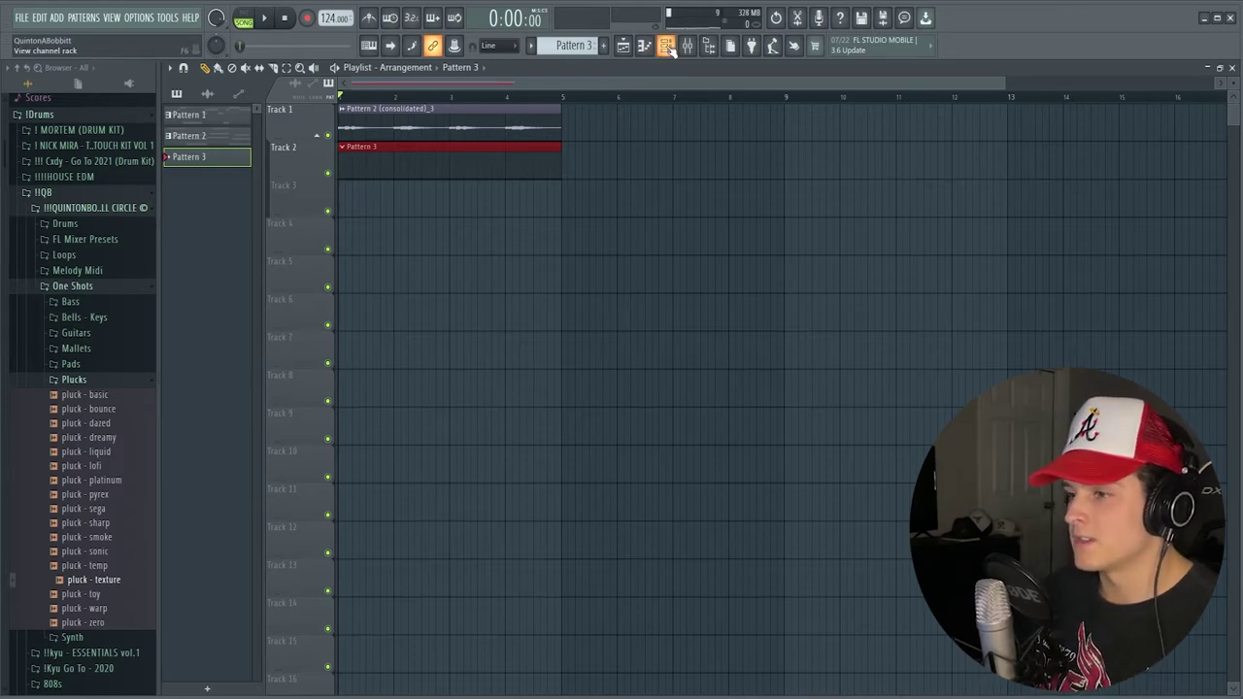
left_click(91, 380)
left_click(72, 303)
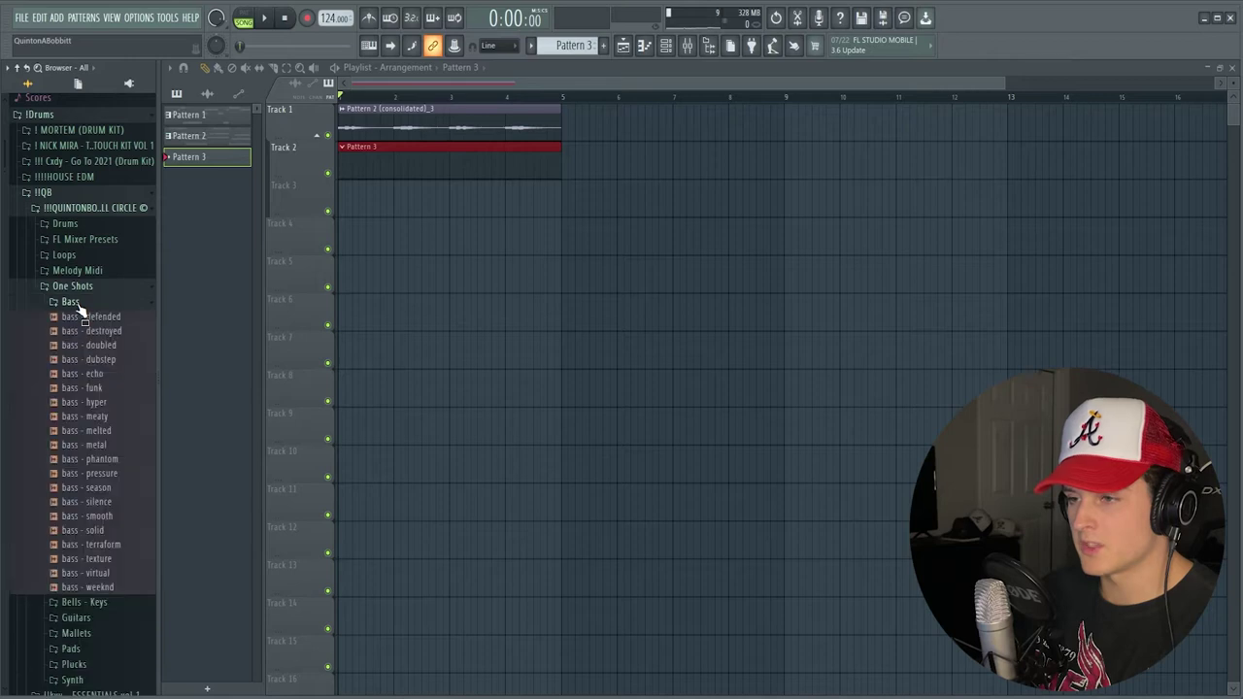
middle_click(94, 461)
Enable the bass - phantom volume envelope with release at 0% and set the channel to cut itself.
left_click(259, 167)
left_click(263, 208)
left_click_drag(260, 341, 281, 286)
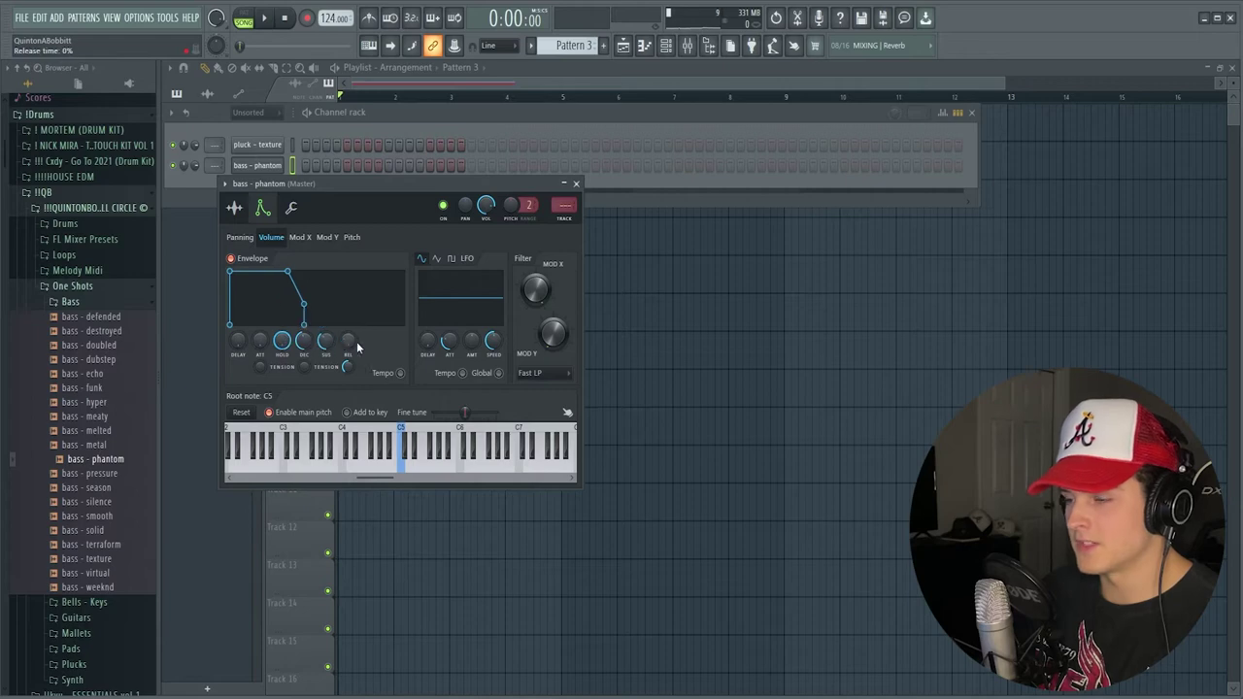
left_click(576, 184)
right_click(263, 167)
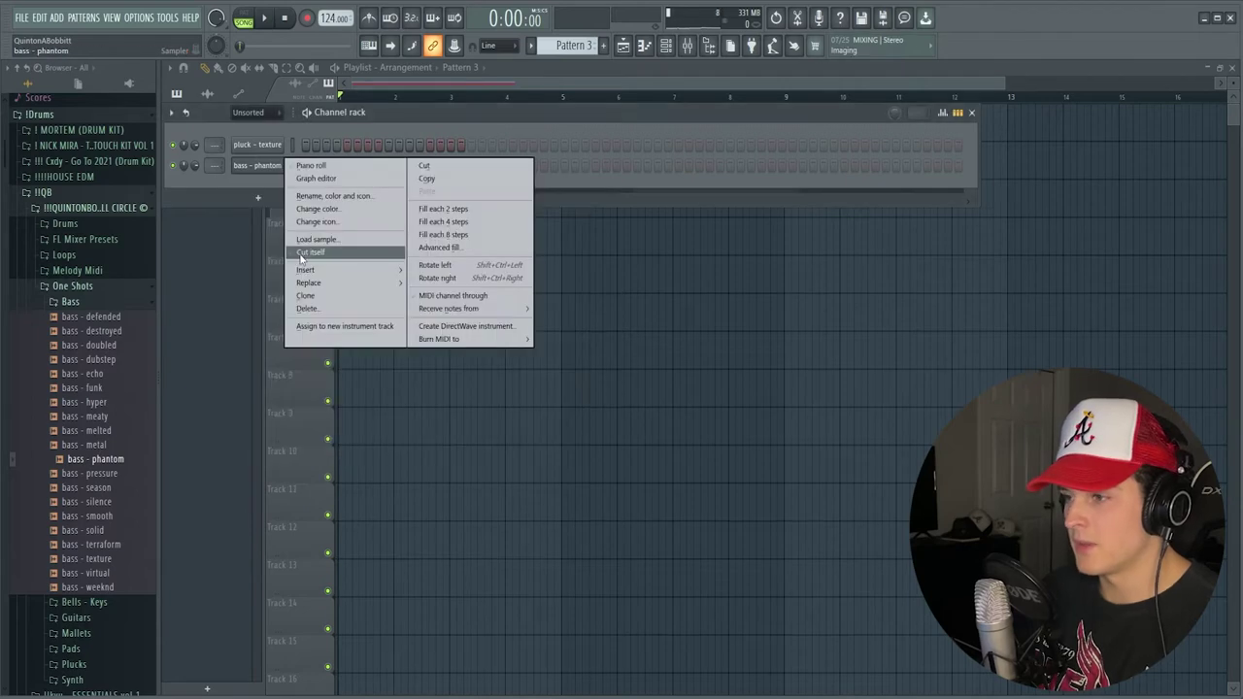
left_click(304, 253)
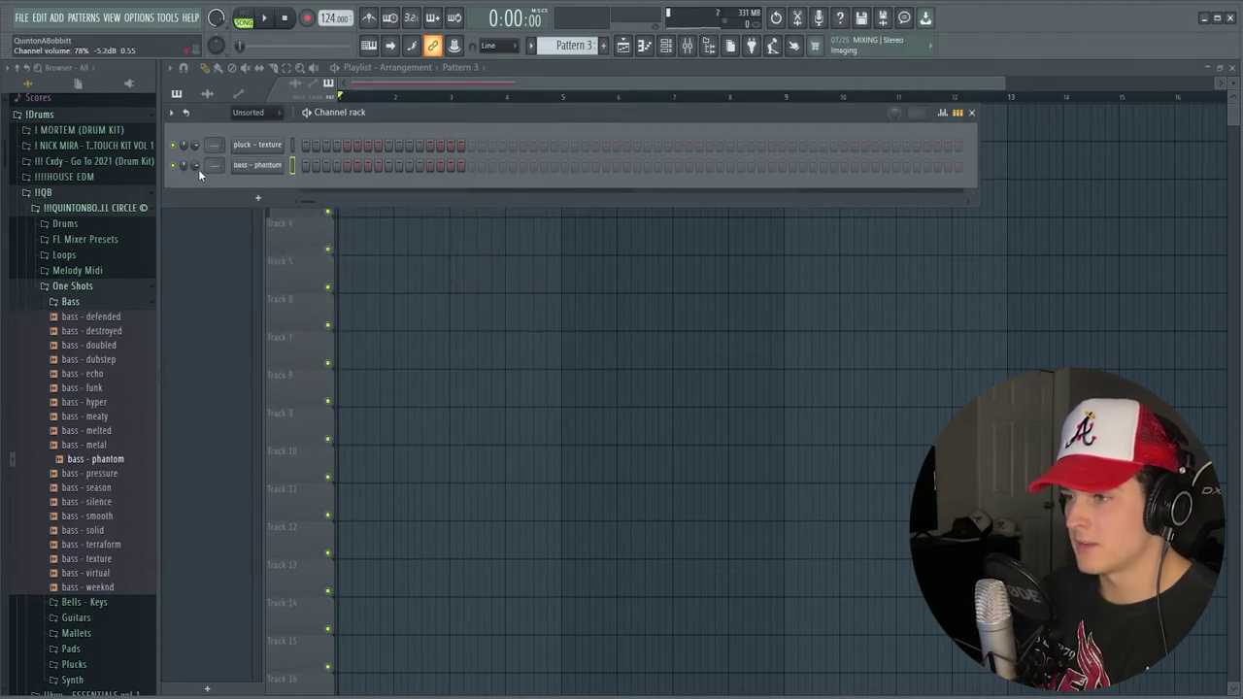
In the bass - phantom piano roll, draw a C5 note in bar 1 and a G4 note in bar 2, each filling its bar.
right_click(266, 167)
left_click(344, 167)
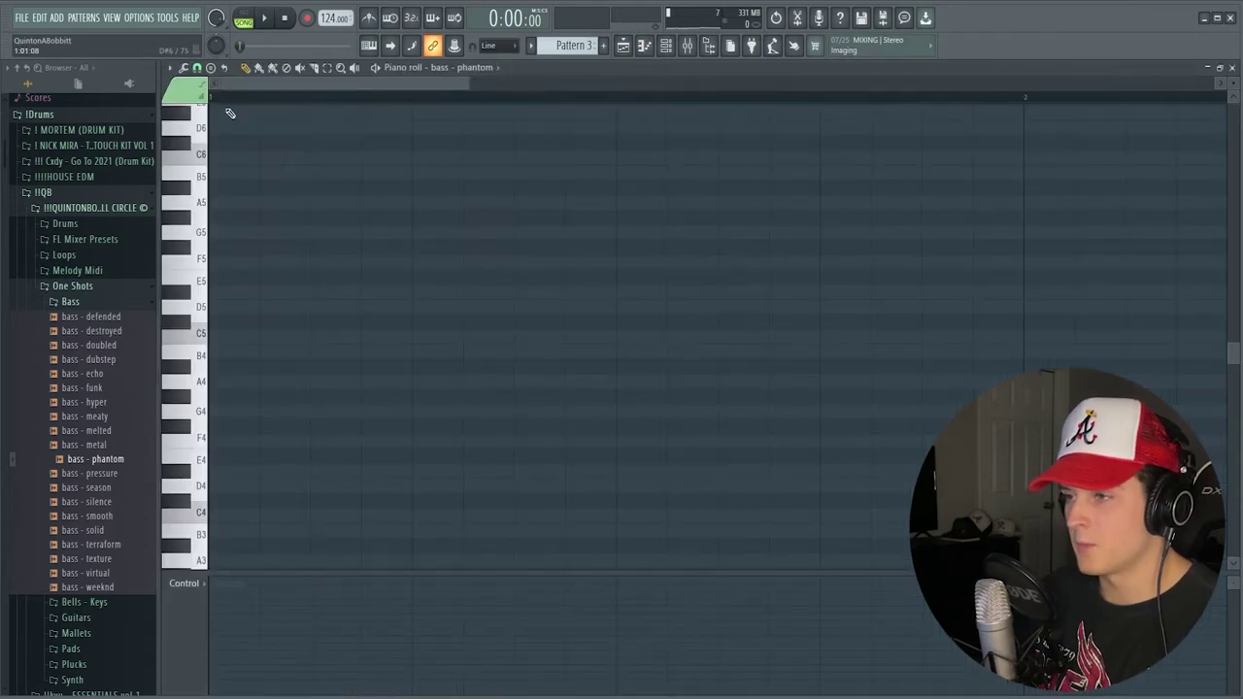
scroll(241, 103, "down", 4, "ctrl")
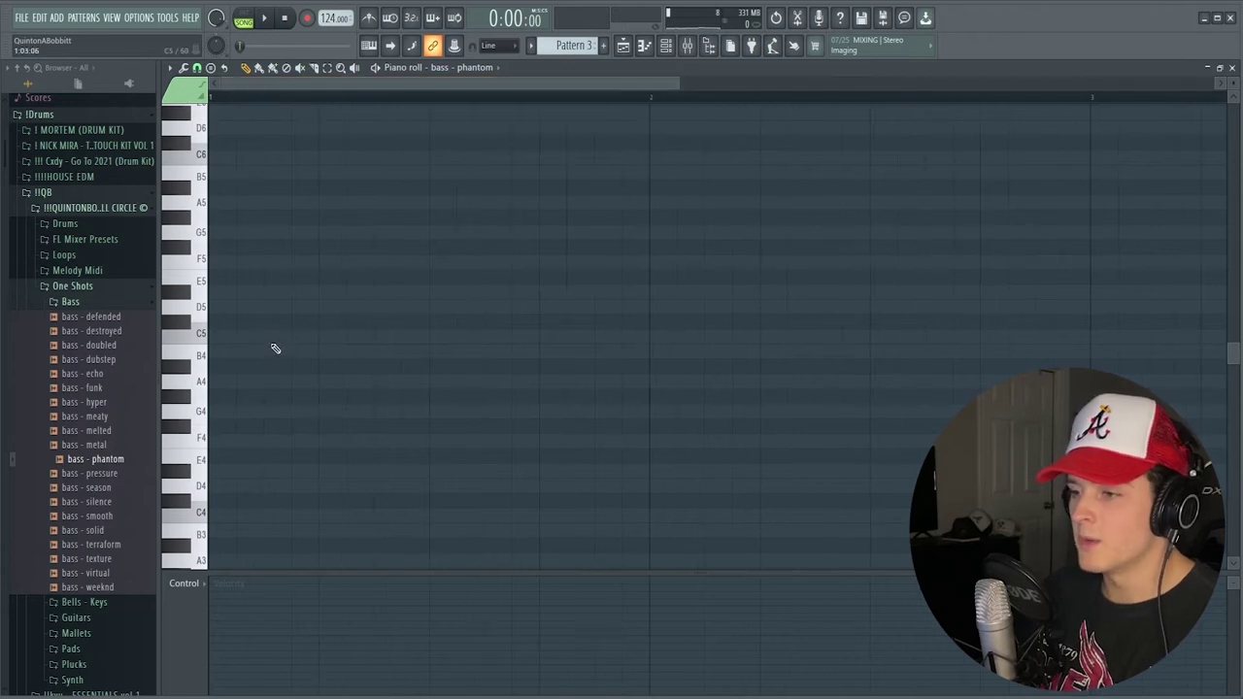
left_click_drag(273, 336, 595, 337)
left_click_drag(651, 410, 966, 410)
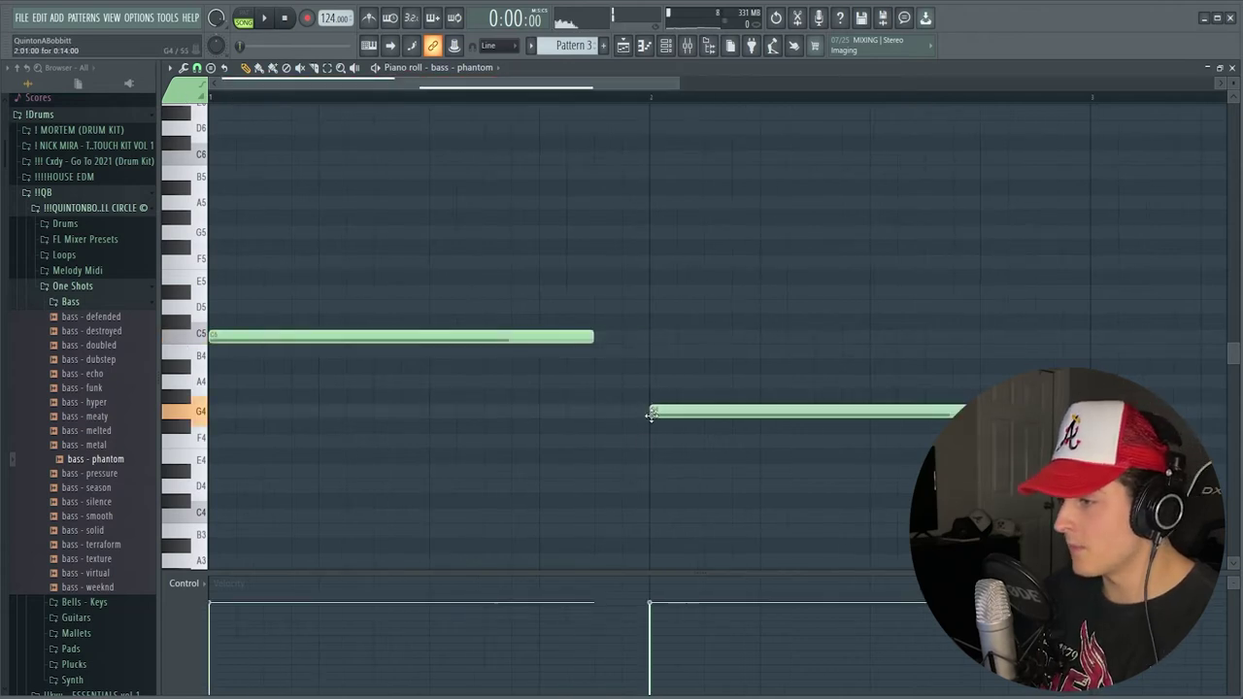
scroll(374, 104, "down", 4, "ctrl")
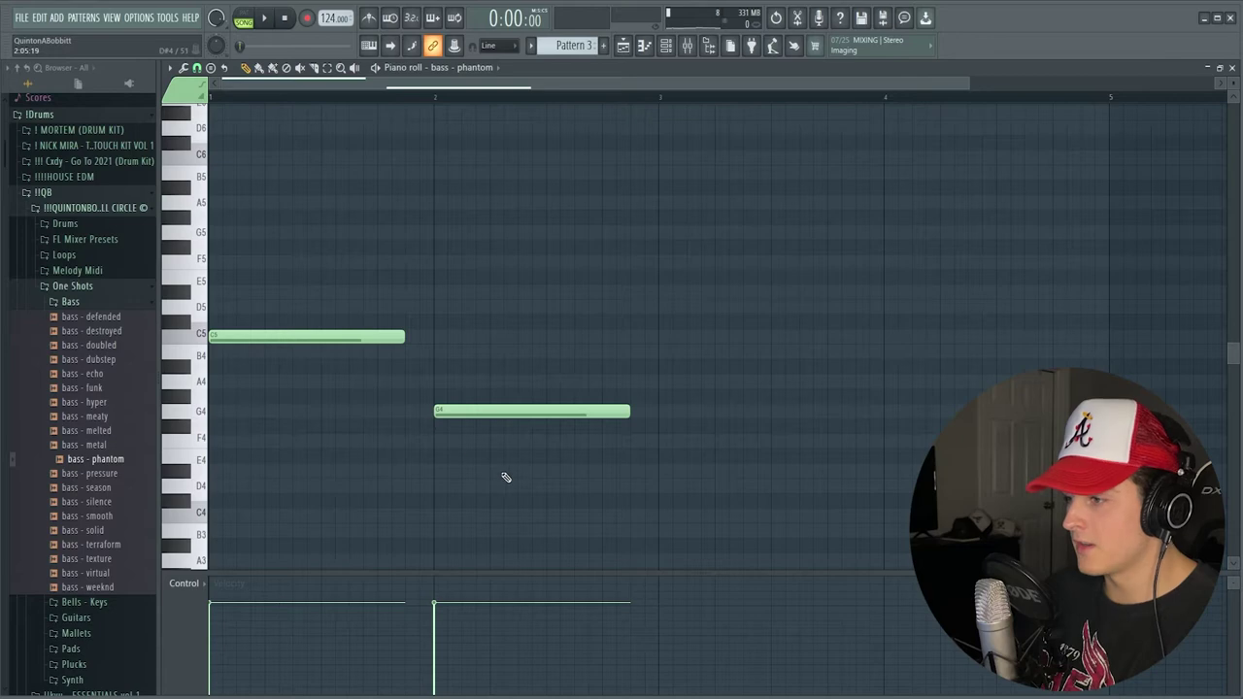
key("ctrl+l")
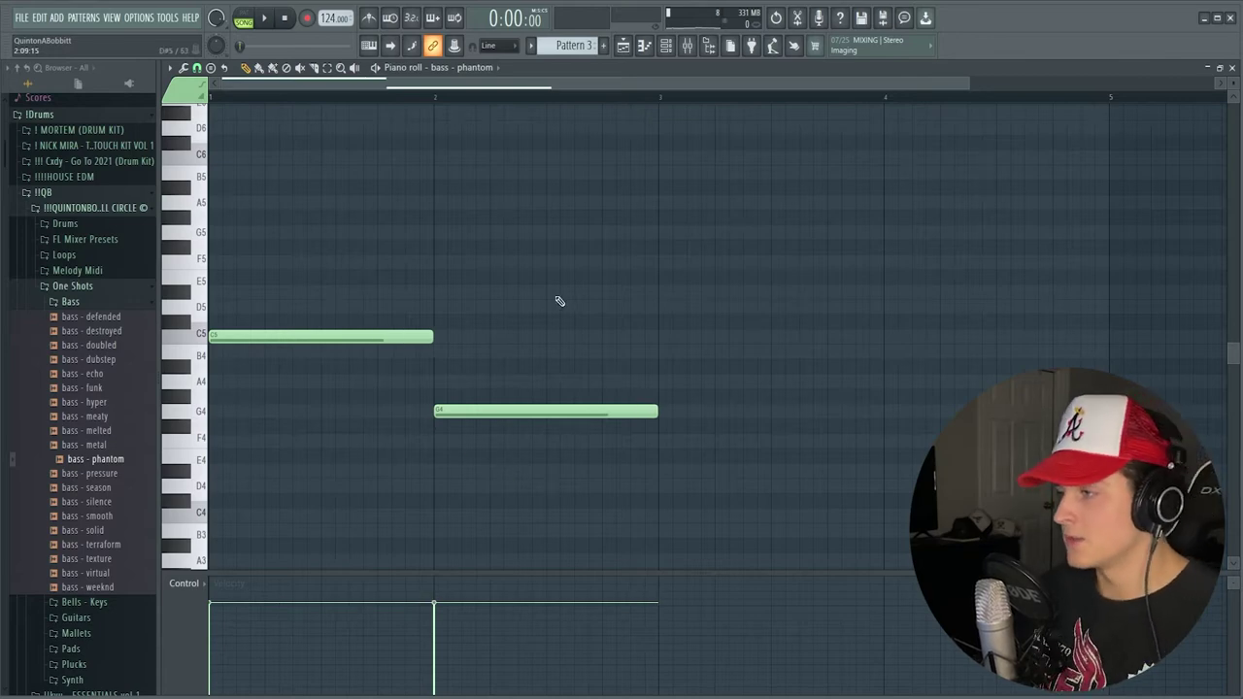
left_click_drag(538, 458, 312, 281, "ctrl")
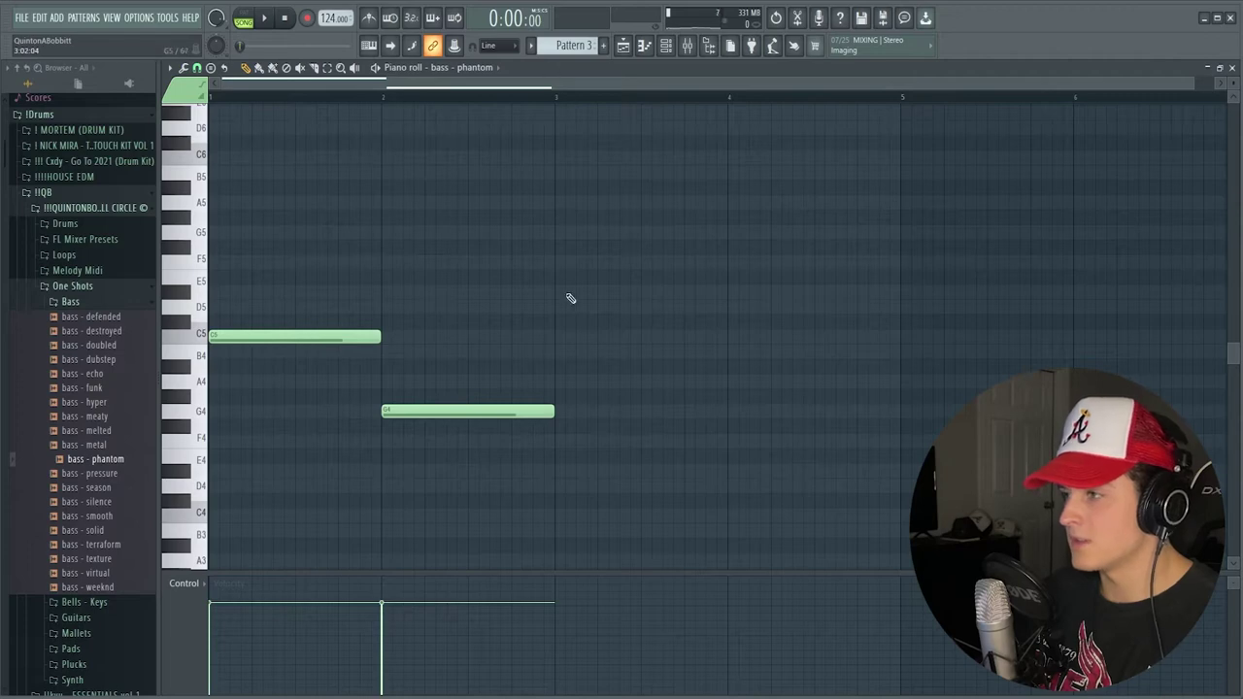
Complete the bassline with full-bar D5 and D#5 notes in bars 3 and 4, all notes at maximum velocity, and play it.
left_click(564, 308)
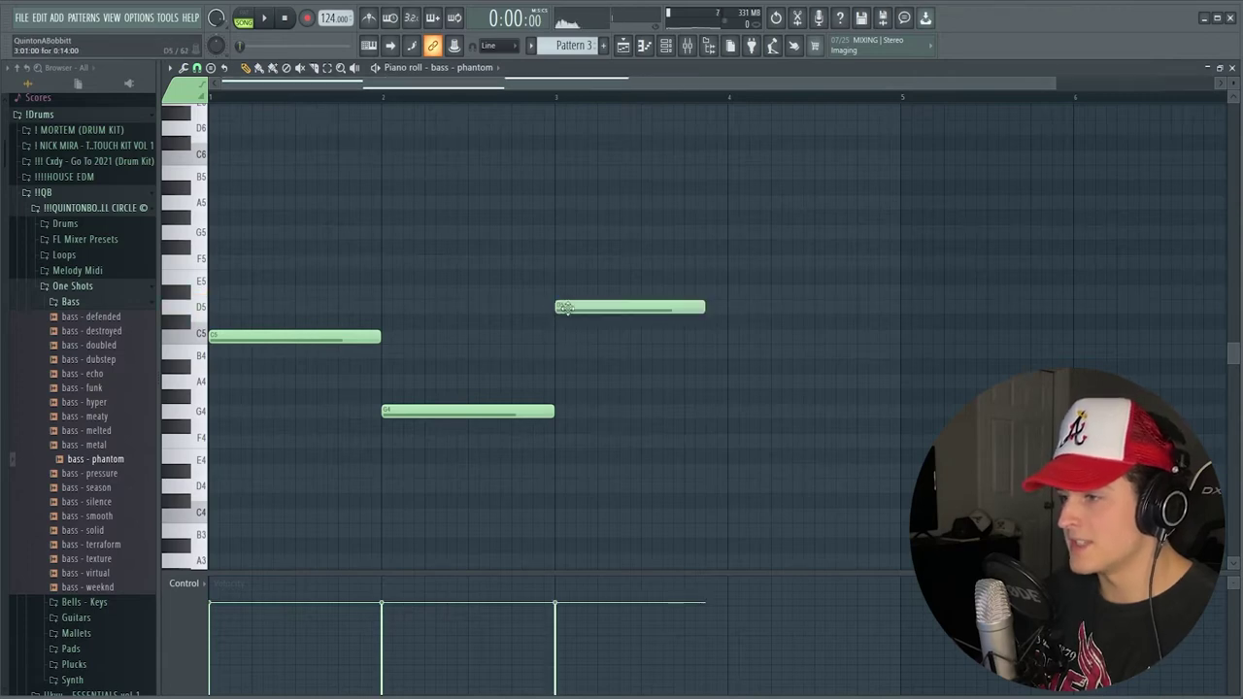
left_click(736, 292)
key("ctrl+l")
key("space")
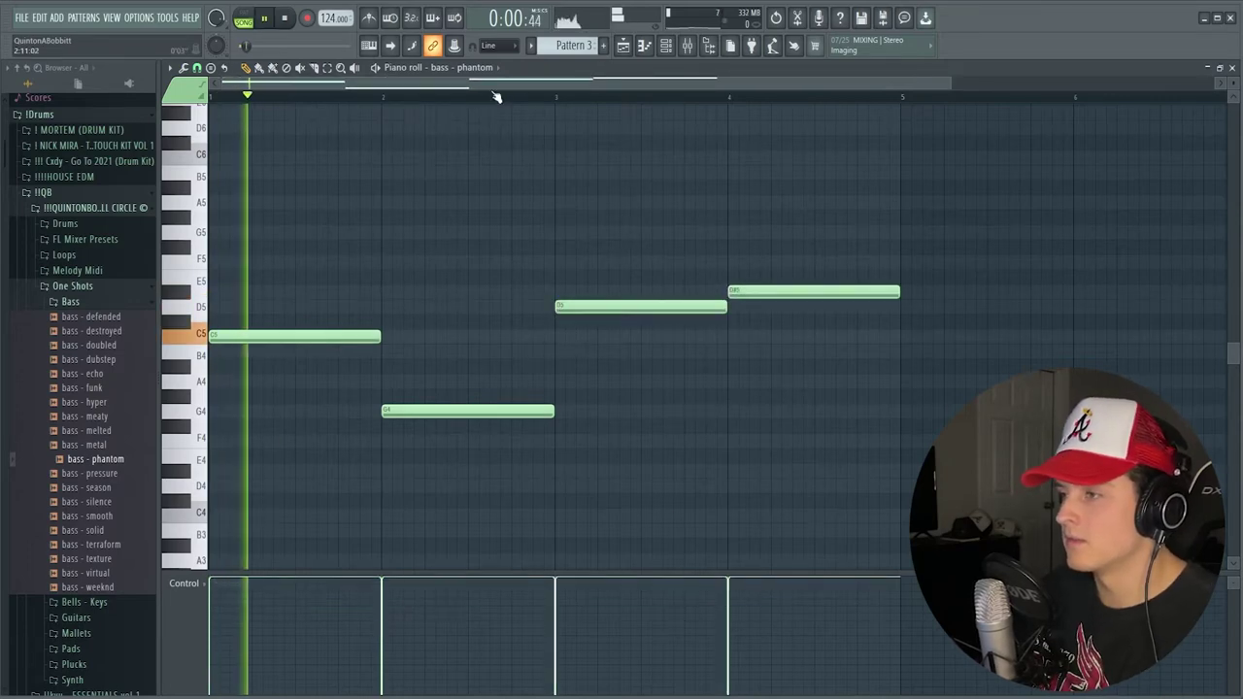
scroll(485, 103, "down", 1)
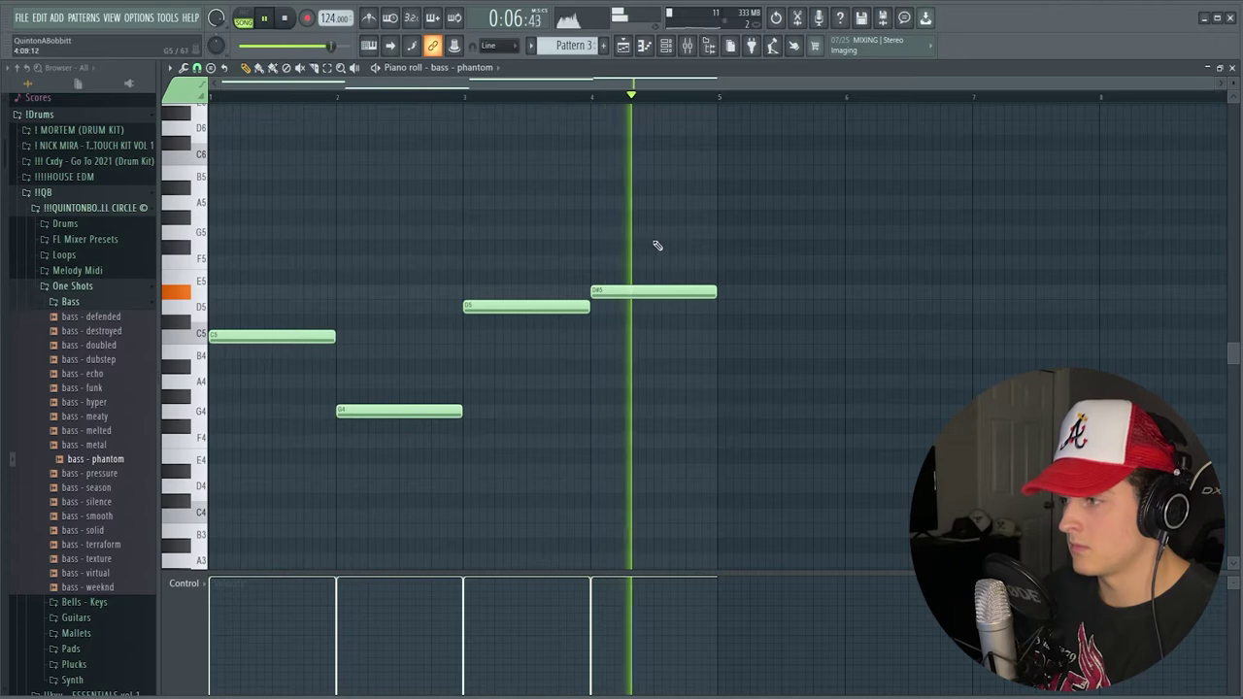
Split the bar 4 D#5 bass note in half and move its second half up to F5.
key("space")
key("c")
left_click(663, 291)
key("space")
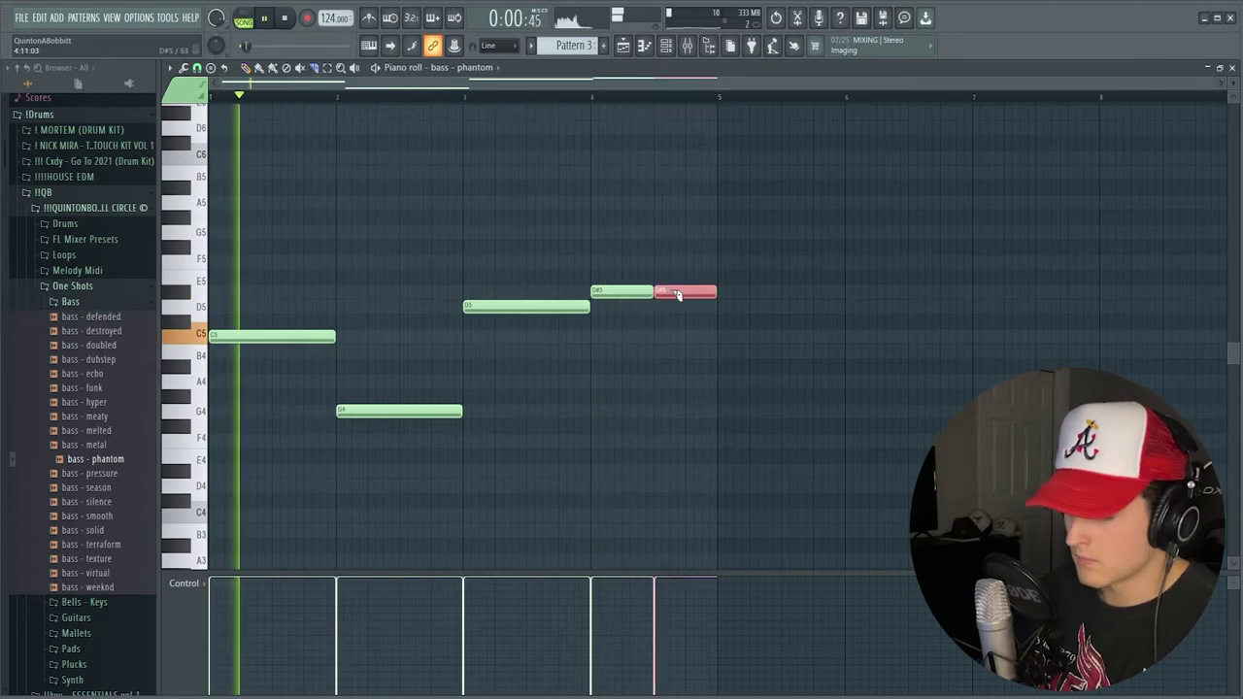
left_click_drag(674, 292, 670, 260)
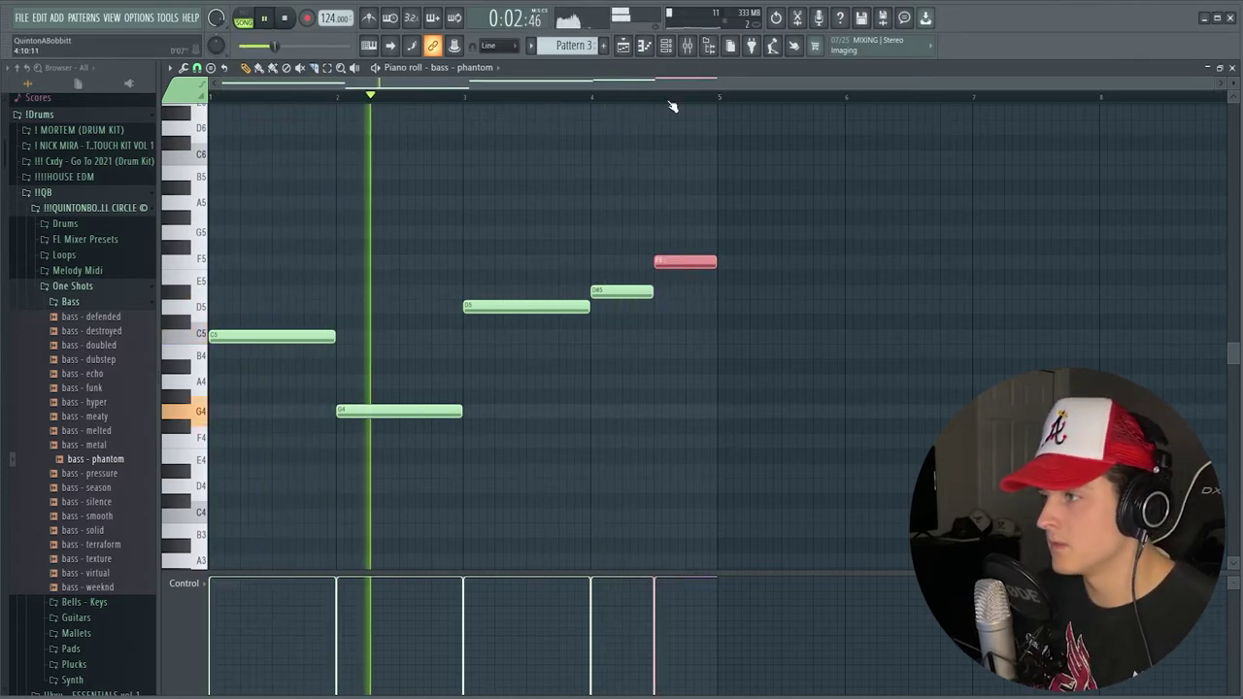
Open the envelope settings of the bass - phantom channel.
left_click(684, 48)
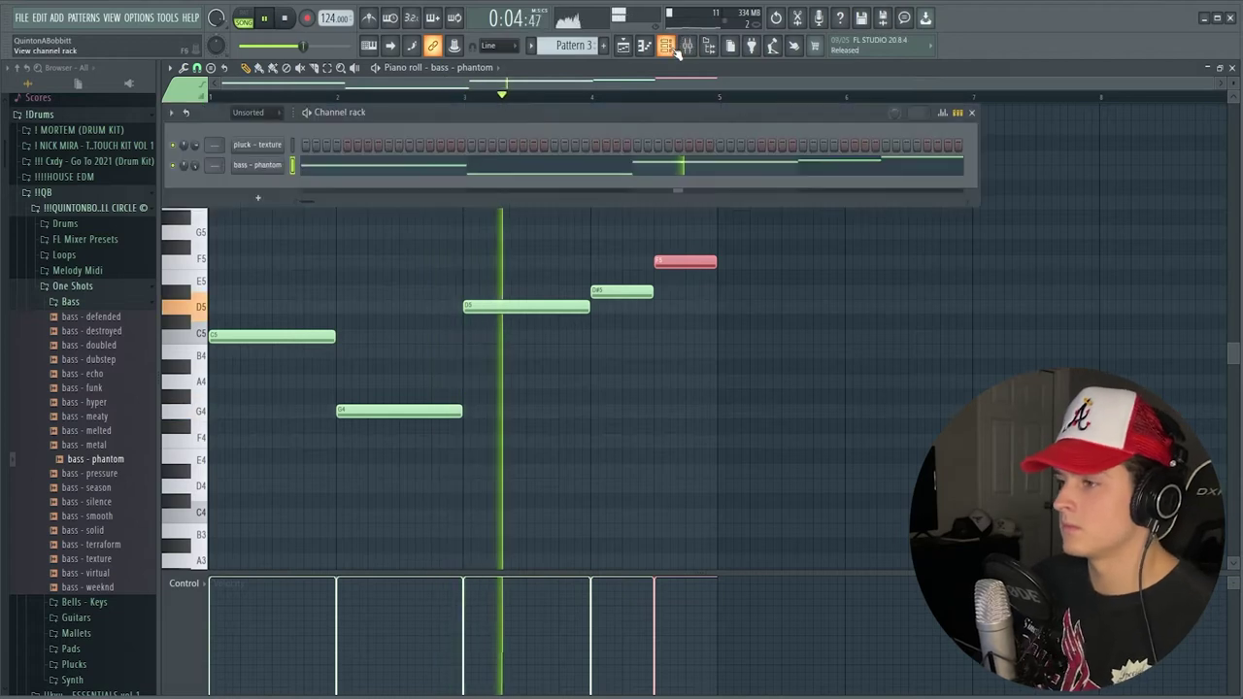
left_click(256, 165)
left_click(266, 208)
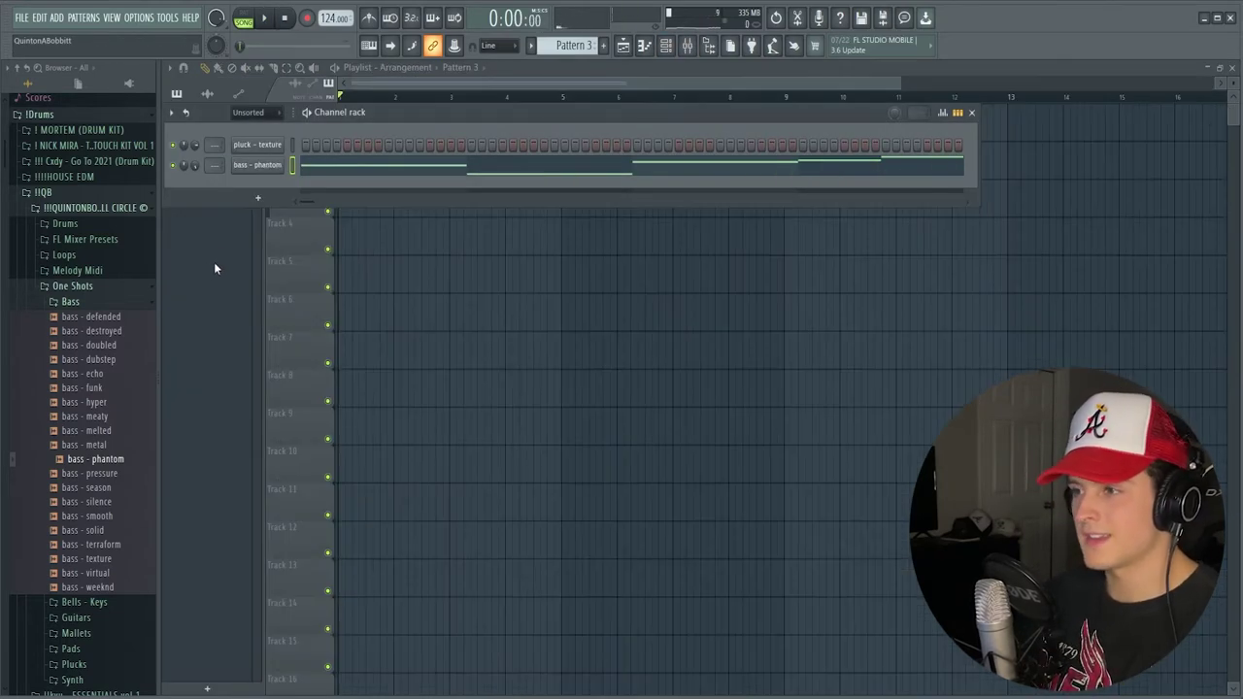
Add the synth - flute one-shot from the Synth folder as a new channel and open its piano roll.
left_click(68, 302)
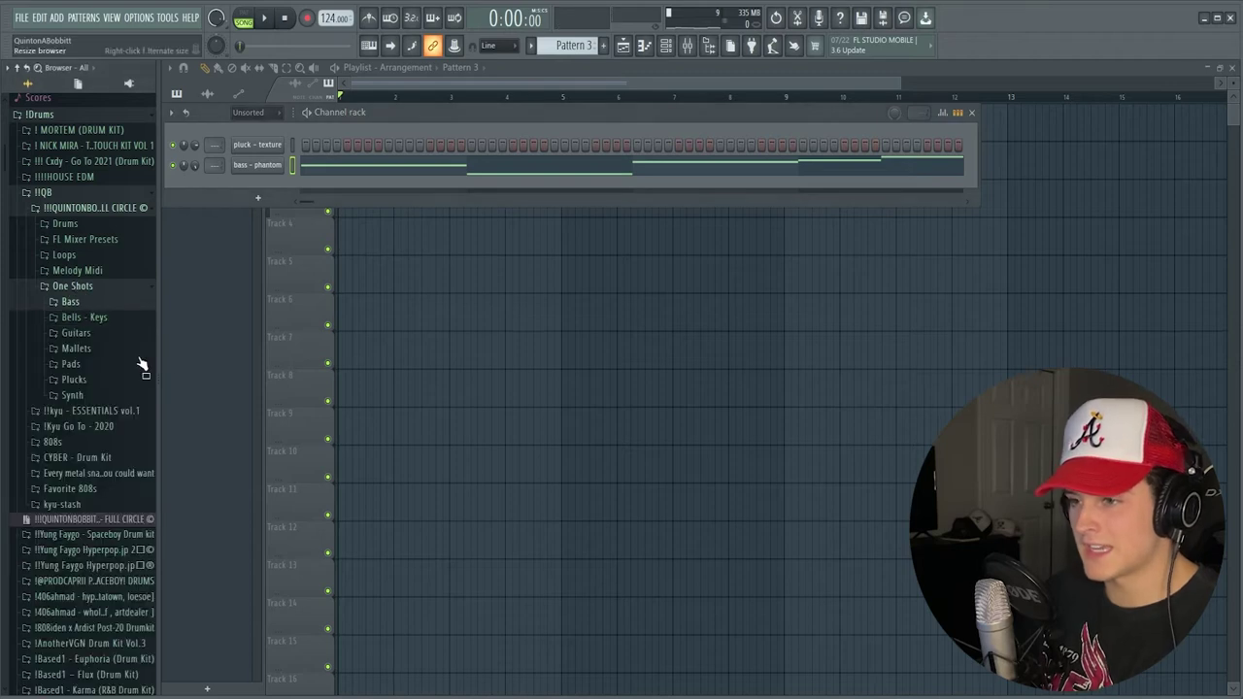
left_click(73, 395)
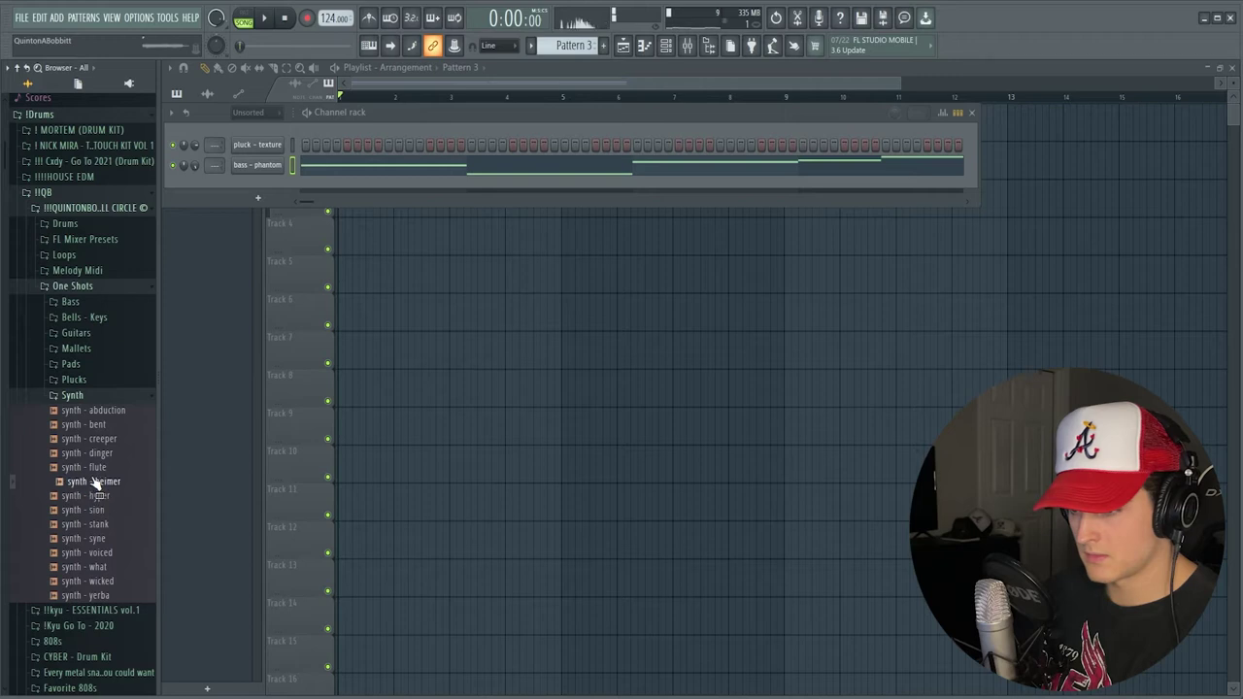
left_click_drag(190, 243, 250, 189)
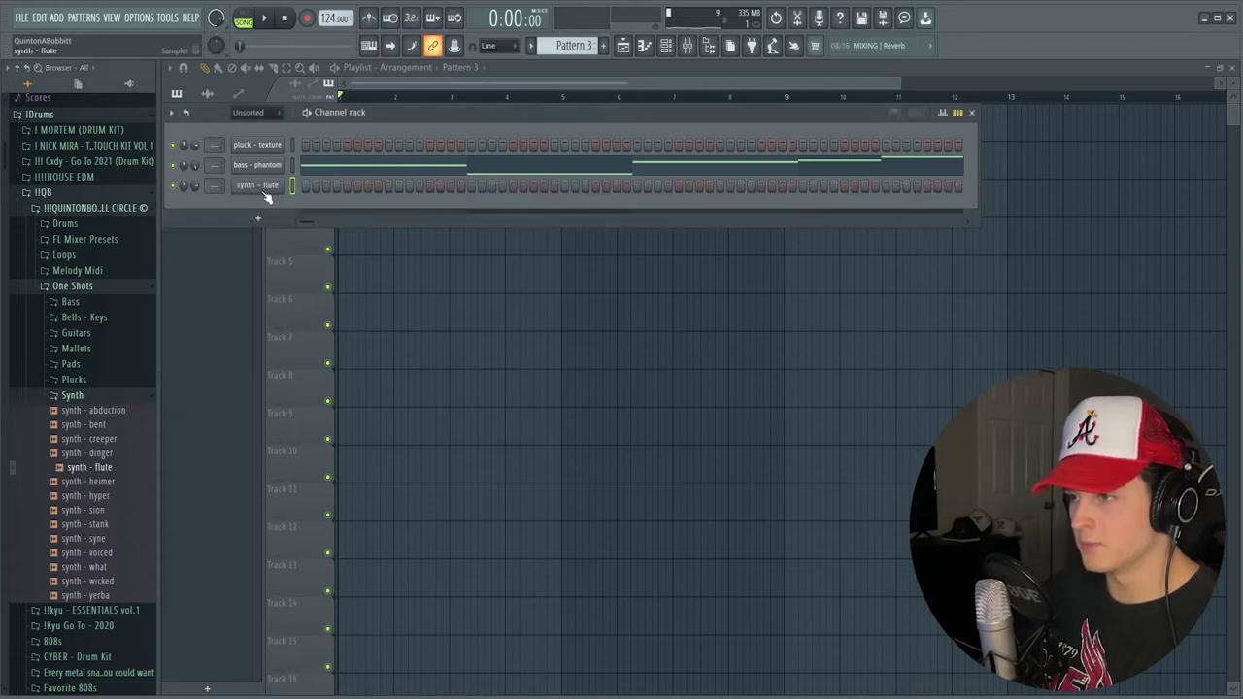
key("F7")
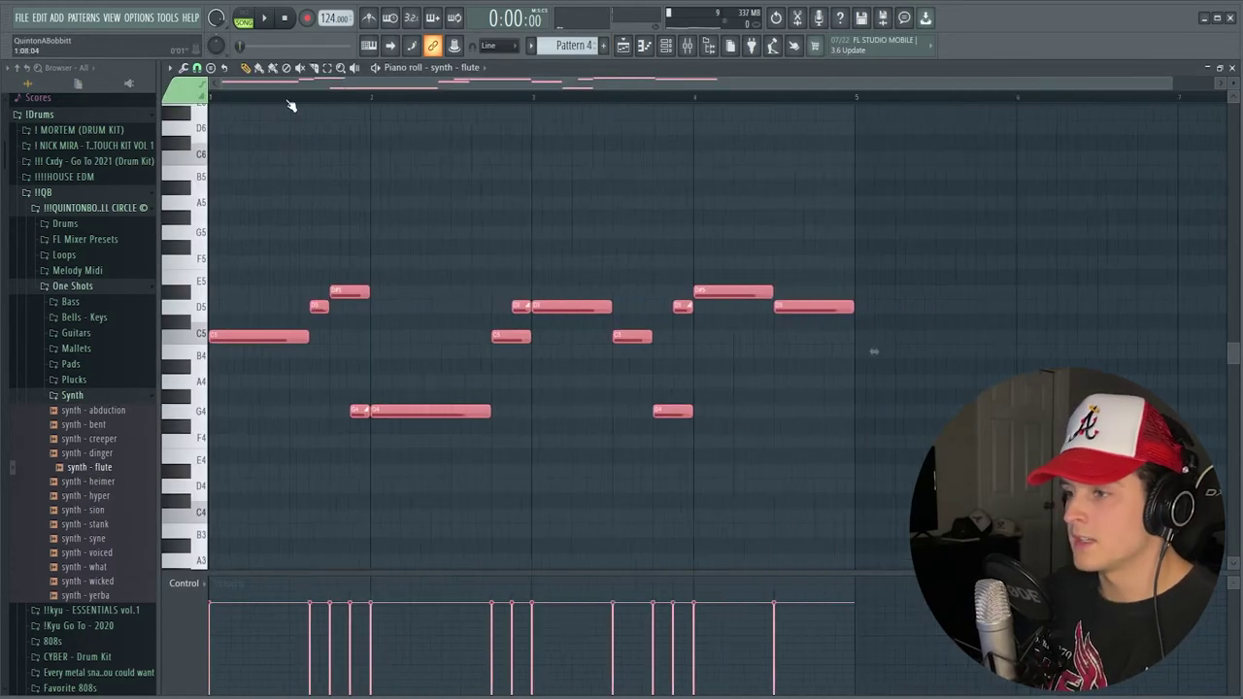
Examine the slide option in the note properties of the short D5 note in bar 1 of the flute melody.
left_click(231, 409, "ctrl")
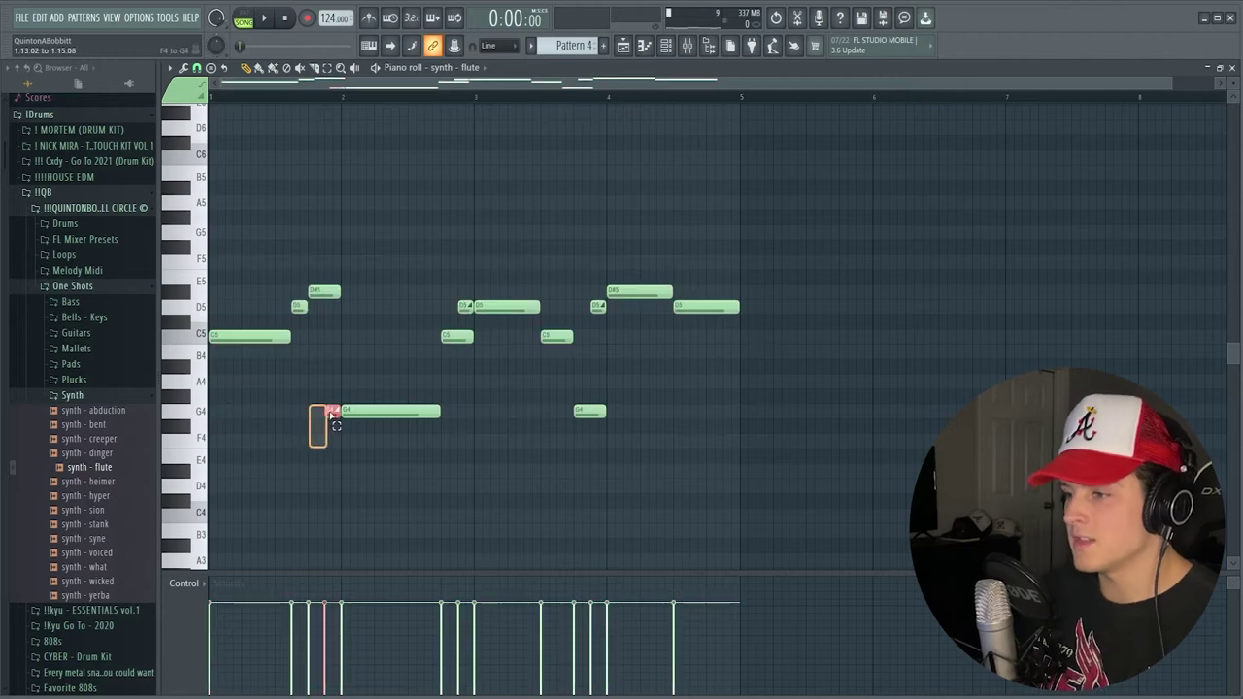
double_click(298, 307)
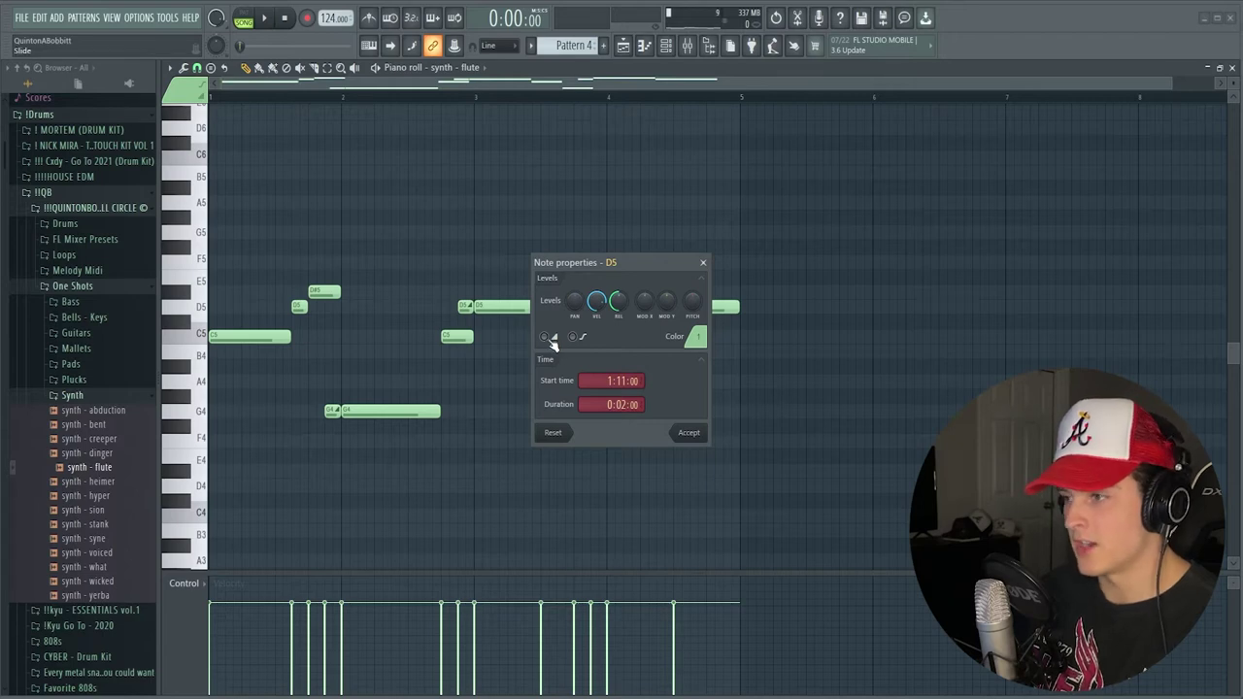
left_click(701, 437)
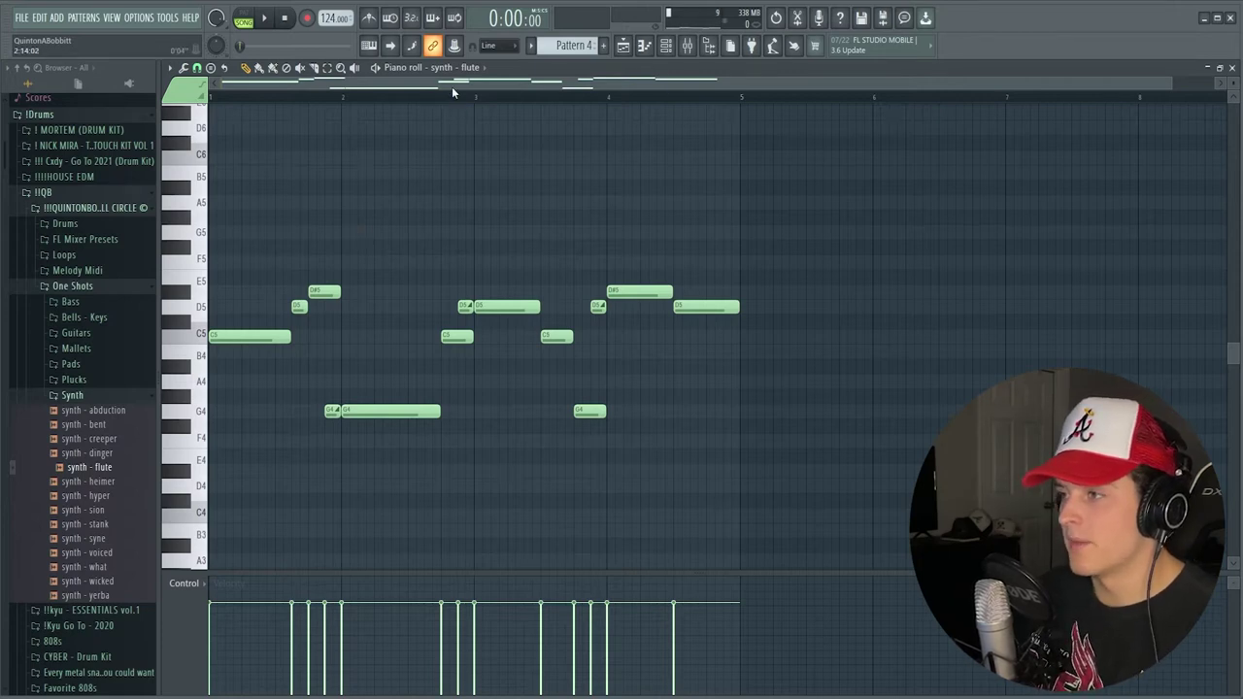
Play the flute melody, duplicate its four bars into bars 5 to 8, and display the channel rack.
key("space")
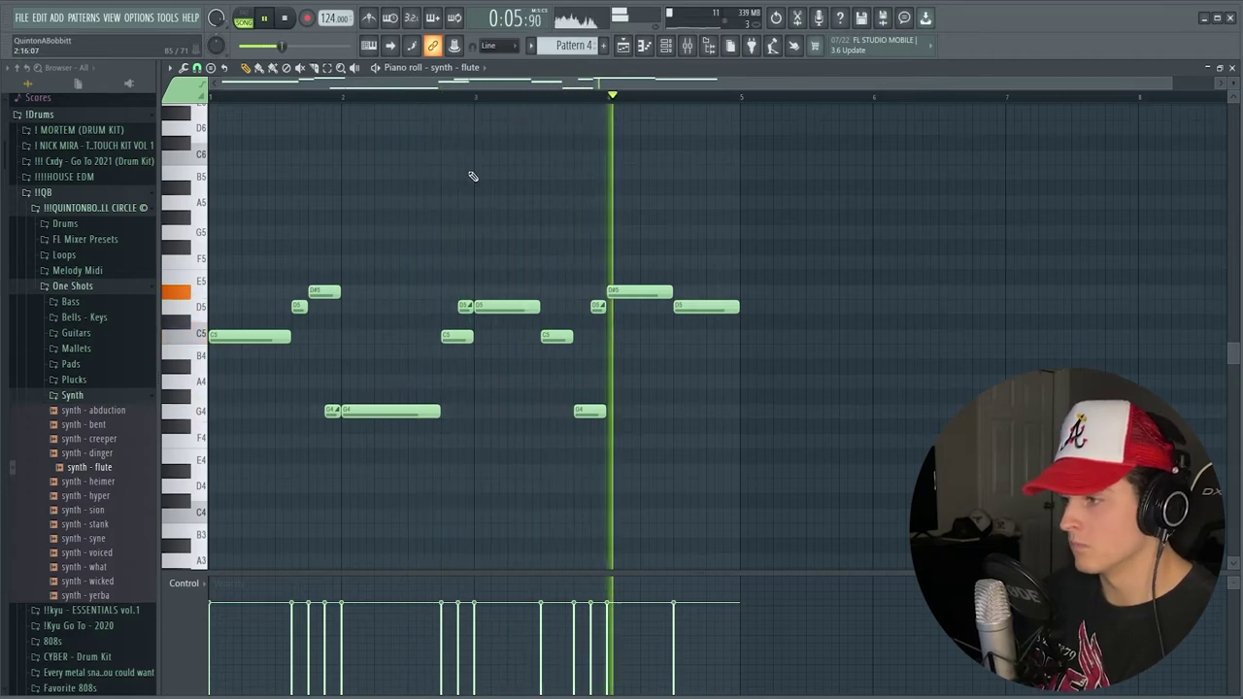
key("space")
key("ctrl+b")
left_click(542, 163, "ctrl")
scroll(447, 94, "down", 3)
left_click(669, 48)
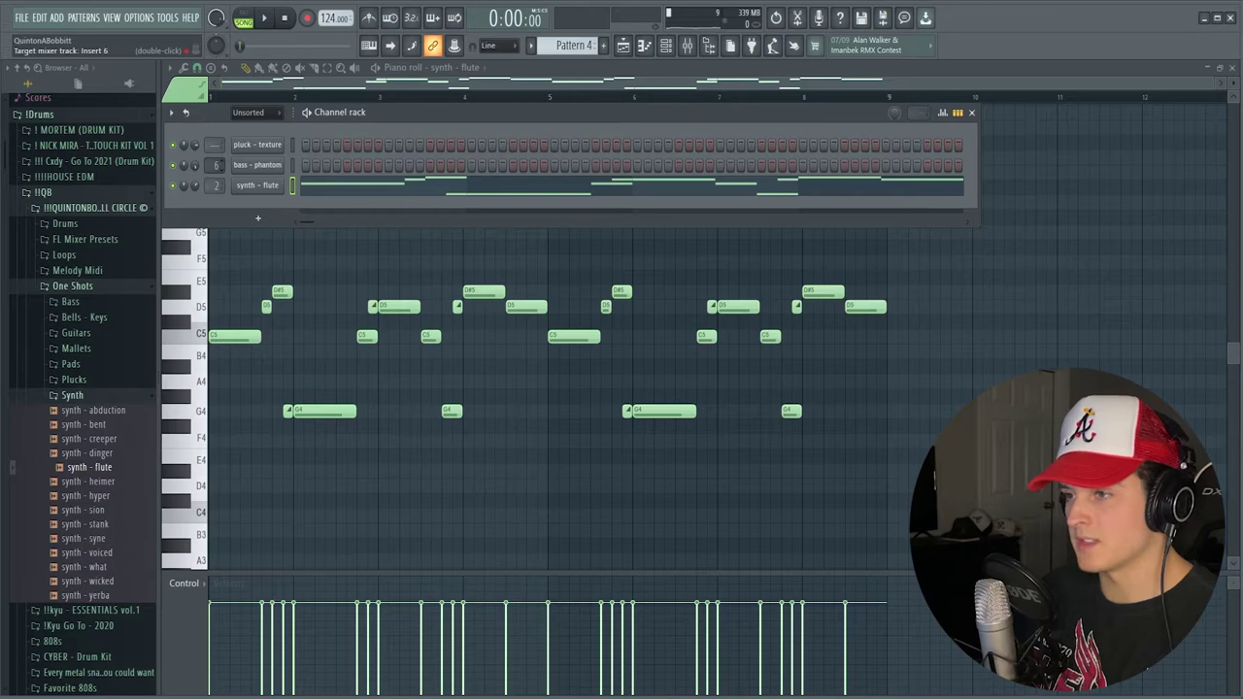
Review the Fruity Parametric EQ 2 and RC-20 Retro Color effects on the flute's mixer insert 2 while playing the pattern.
double_click(216, 165)
left_click(415, 216)
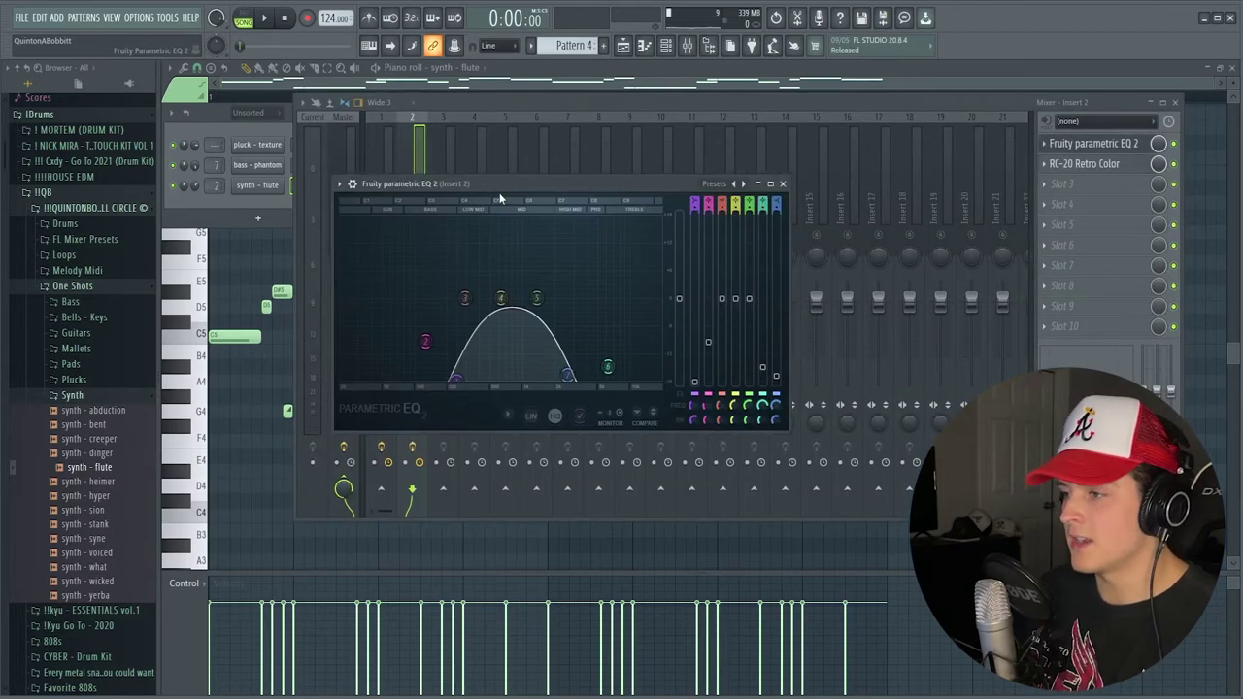
left_click(783, 184)
left_click(1080, 164)
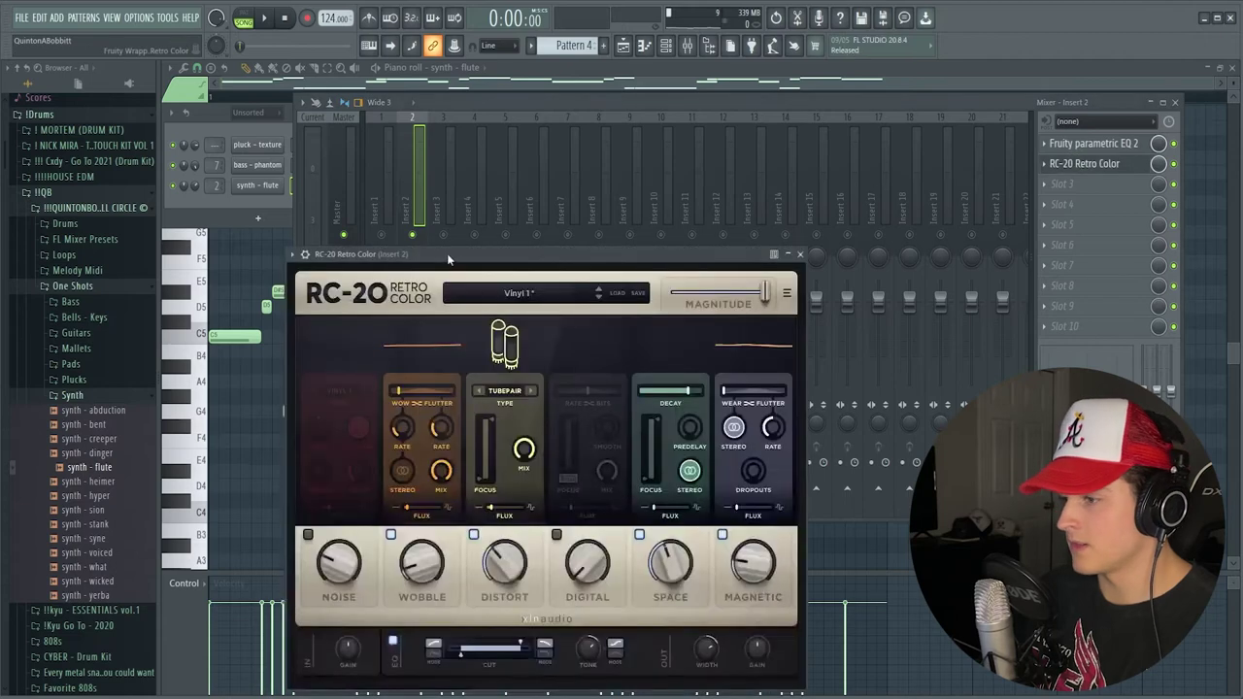
left_click_drag(436, 250, 483, 202)
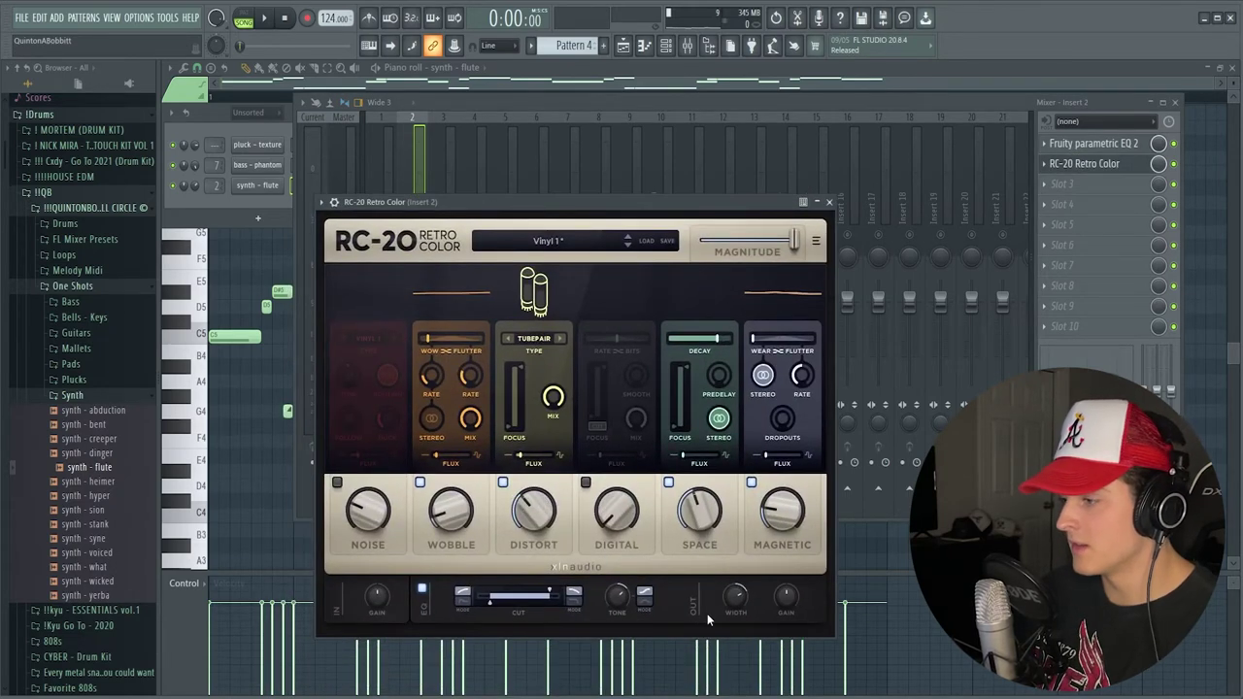
key("space")
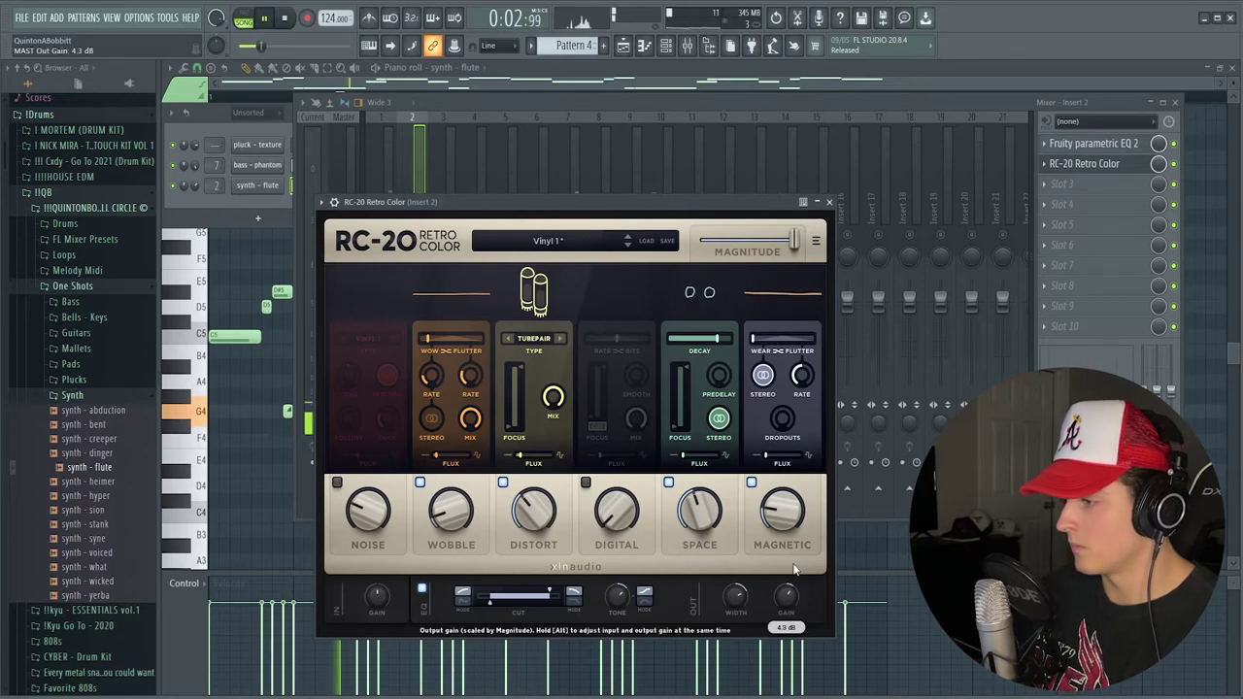
Unsolo the flute's mixer insert 2 and lower its fader slightly.
left_click(829, 203)
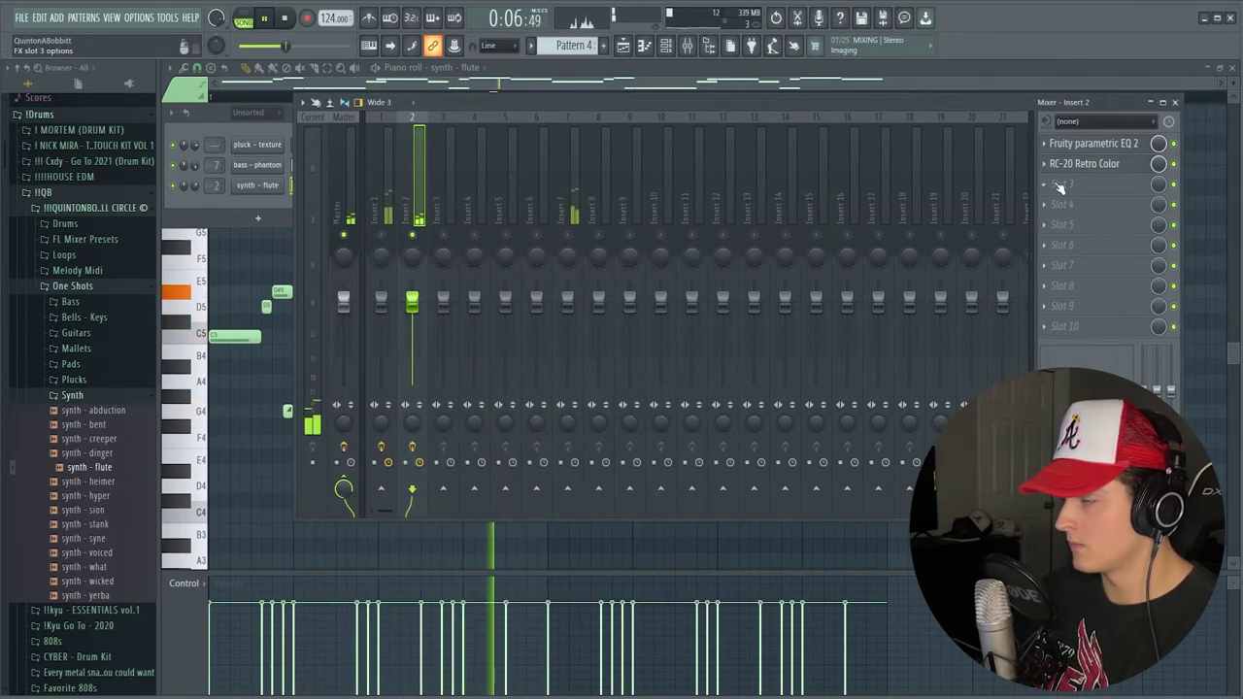
right_click(413, 235)
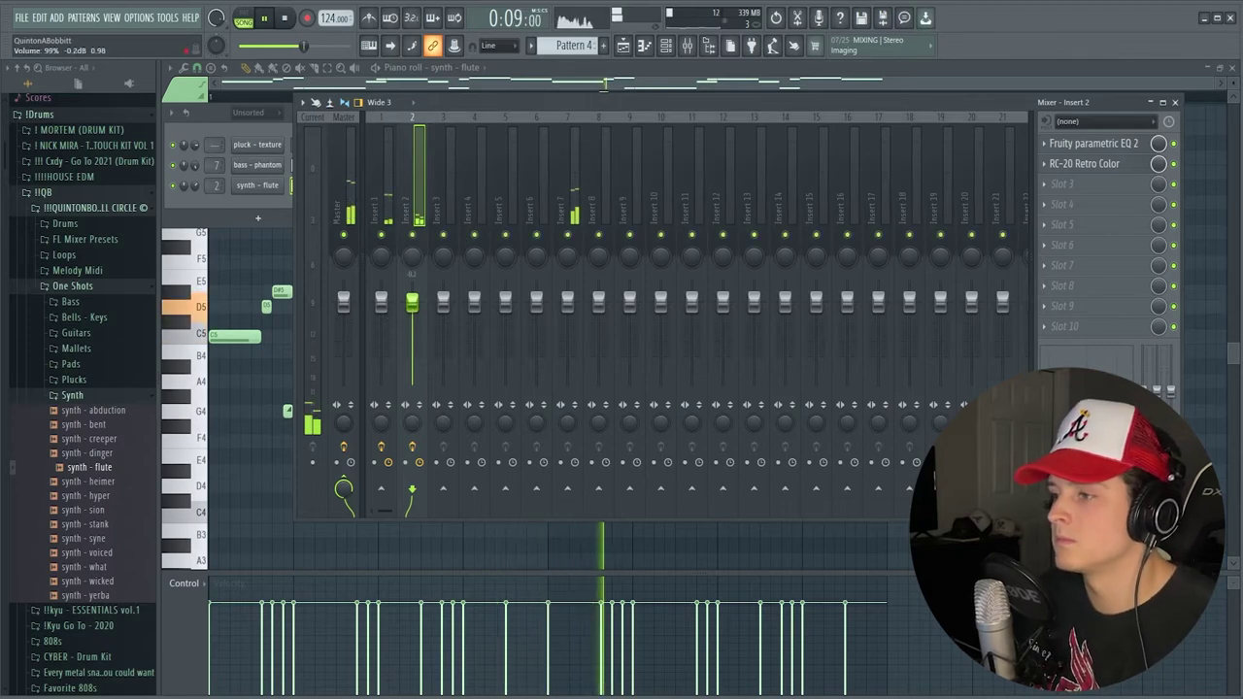
left_click(225, 213)
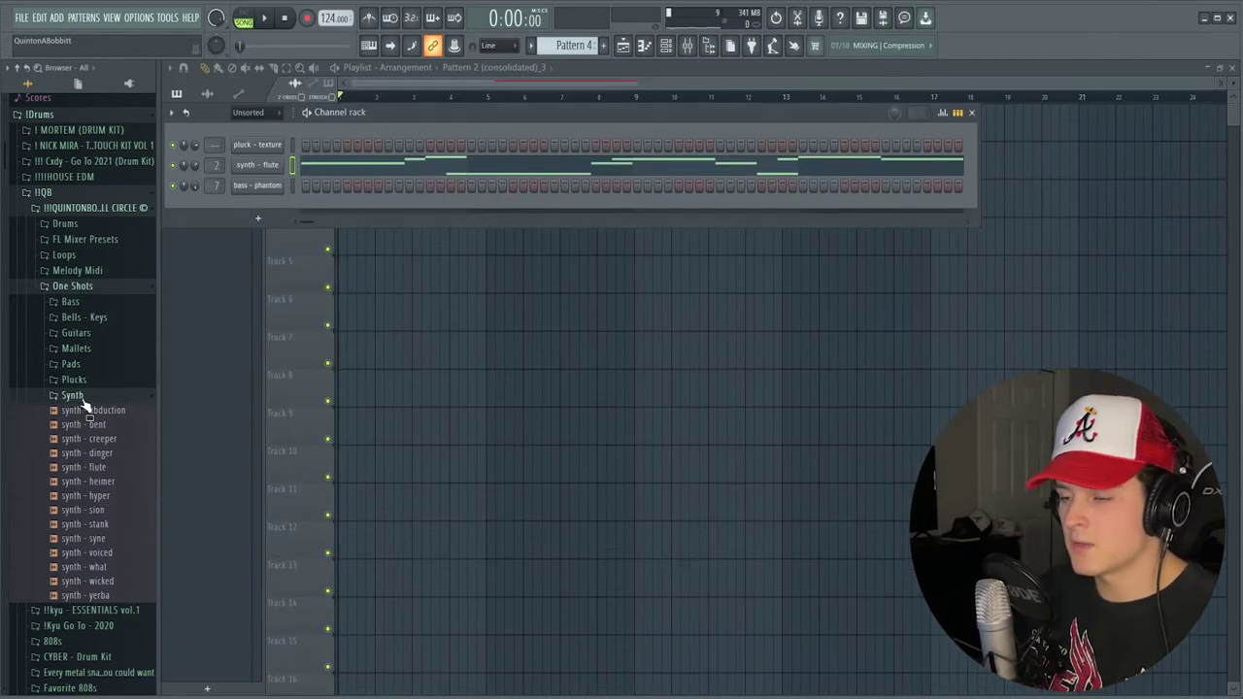
Add the pluck - lofi one-shot from the Plucks folder as a new channel.
left_click(96, 394)
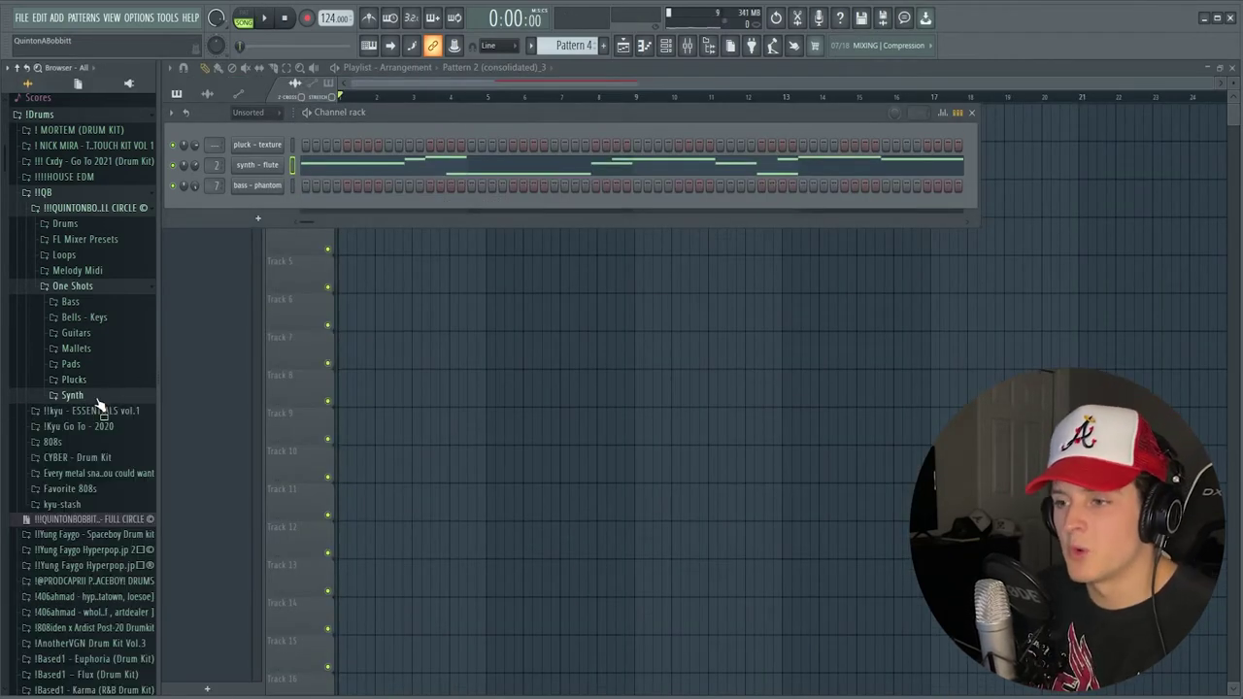
left_click(85, 381)
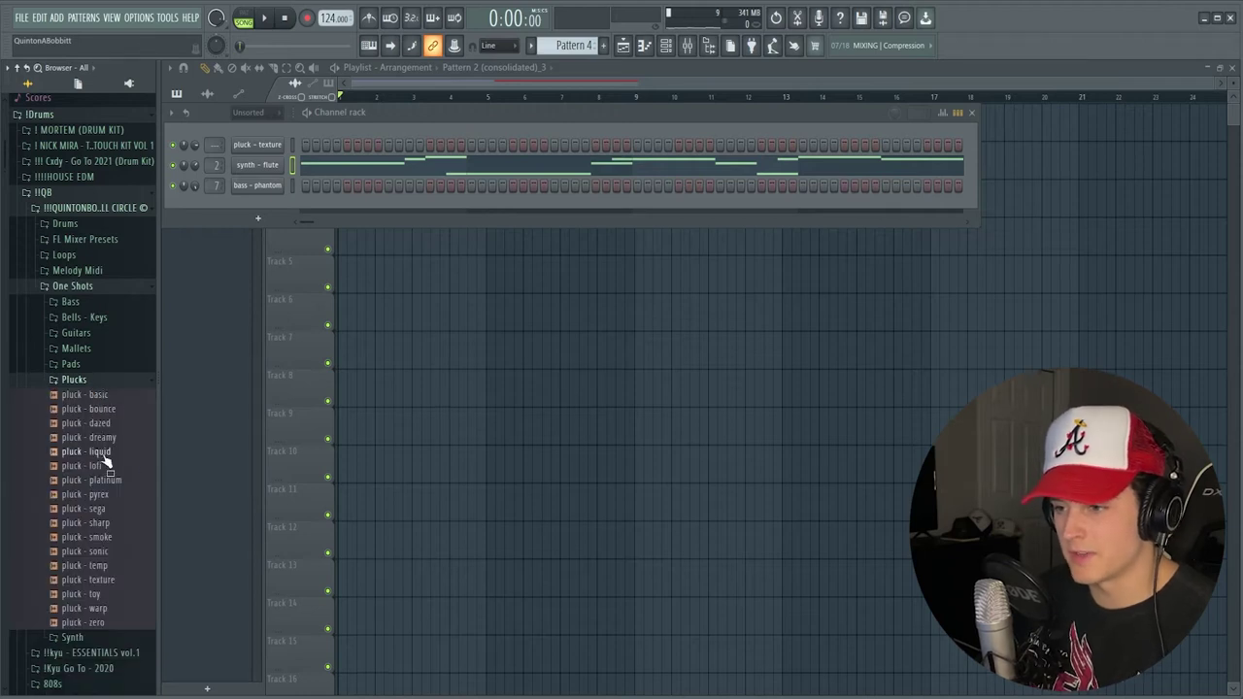
left_click_drag(82, 465, 251, 207)
Enable the volume envelope of the pluck - lofi channel and set the channel to cut itself.
left_click(257, 206)
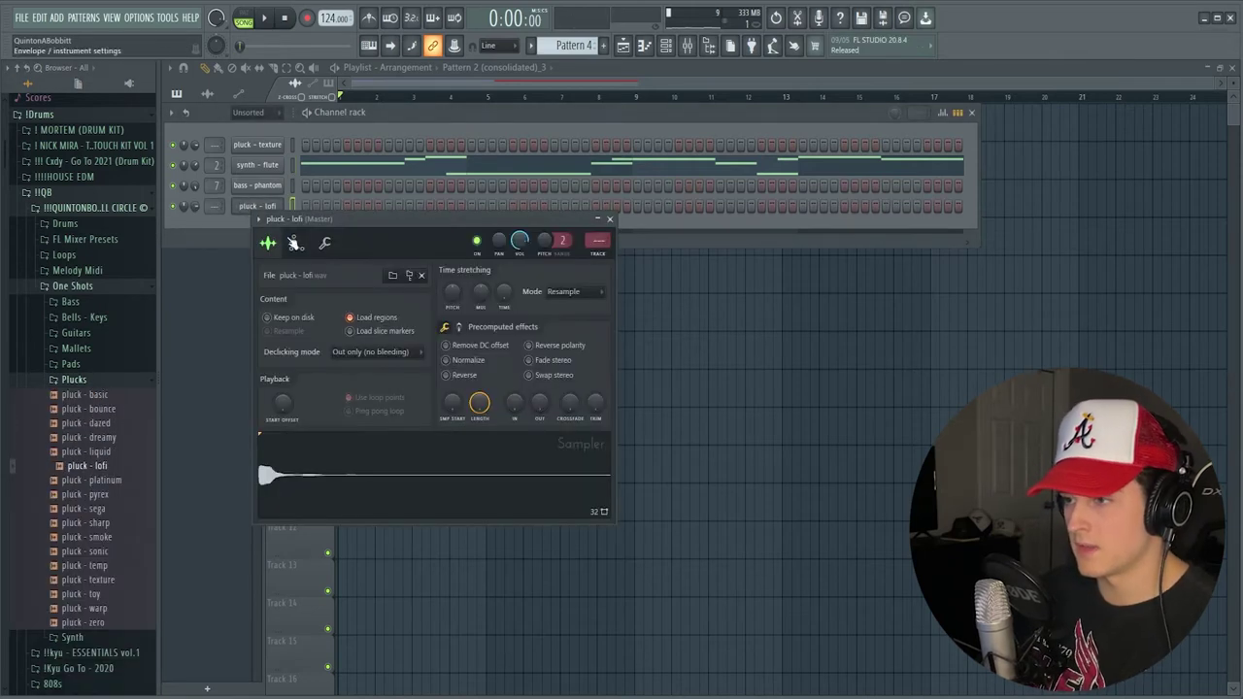
left_click(296, 242)
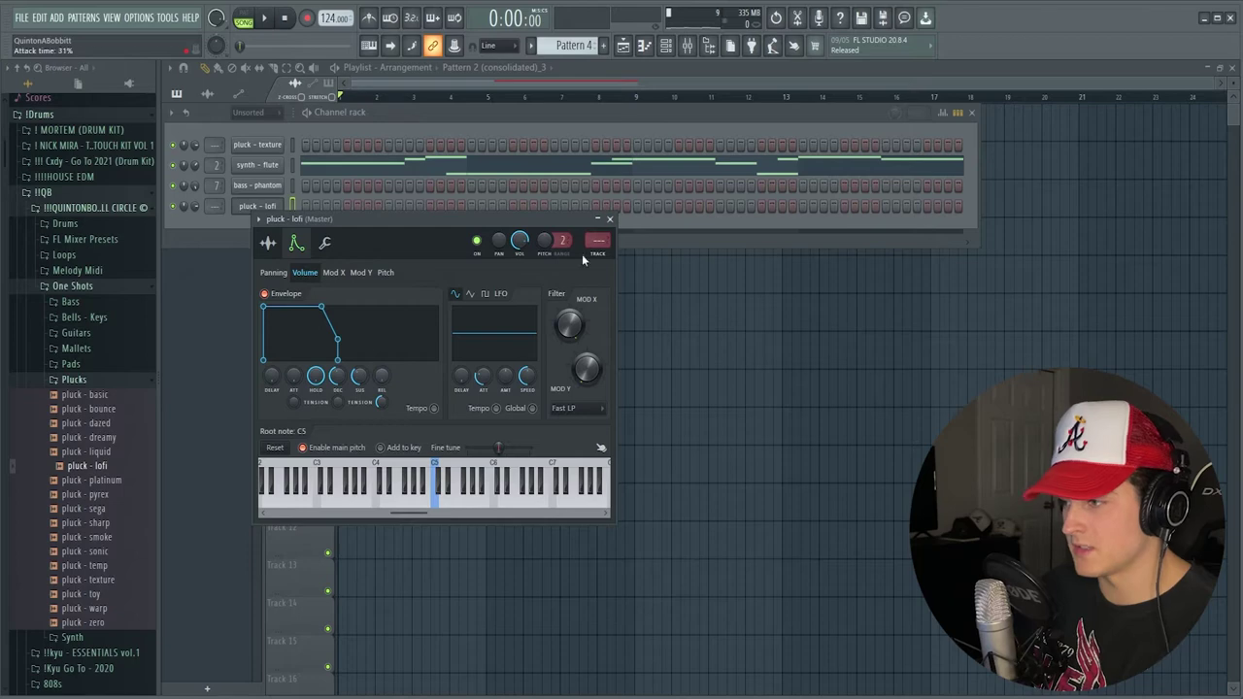
left_click(609, 218)
right_click(260, 206)
left_click(341, 292)
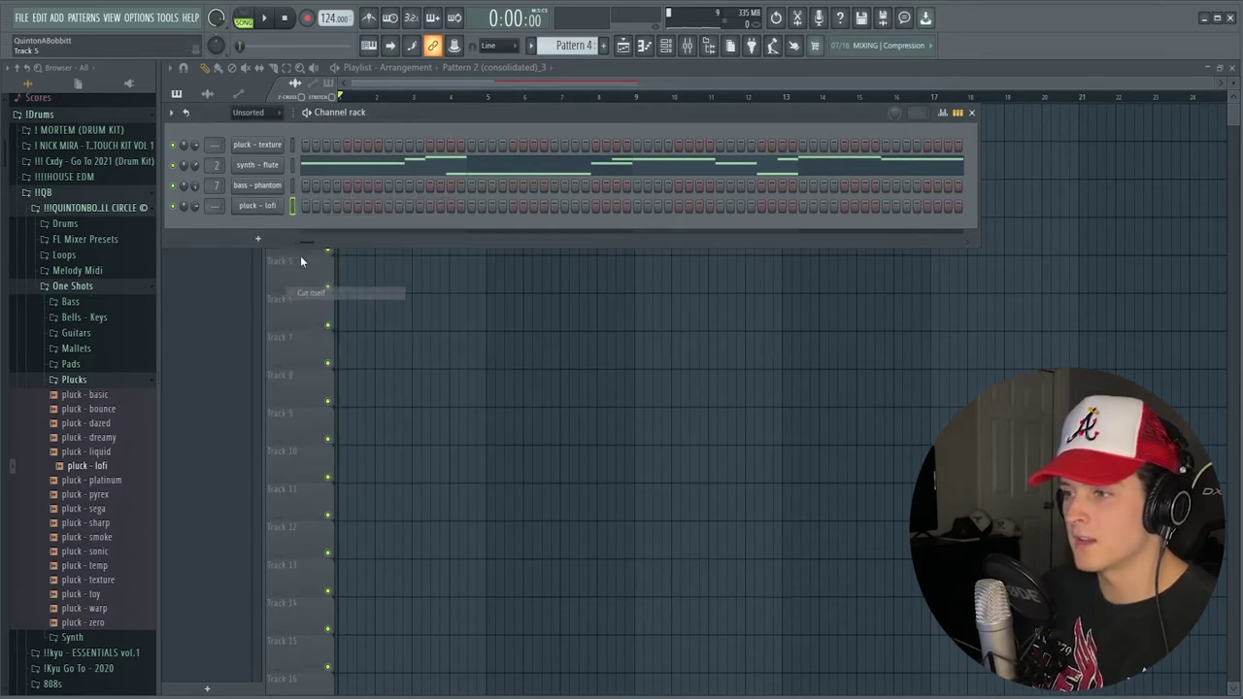
Route the pluck - lofi channel to mixer track 3 and open its piano roll.
right_click(259, 208)
left_click(320, 218)
right_click(244, 208)
left_click(209, 212)
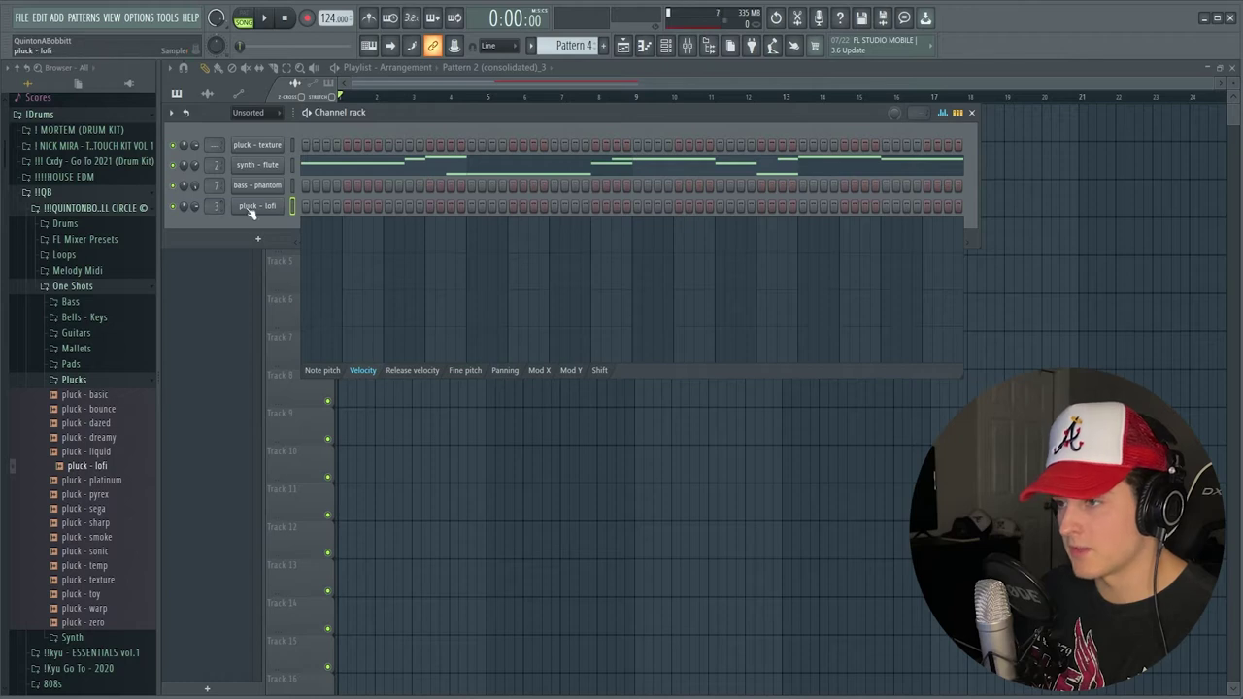
key("F7")
scroll(292, 92, "up", 2)
left_click_drag(291, 90, 116, 93)
key("space")
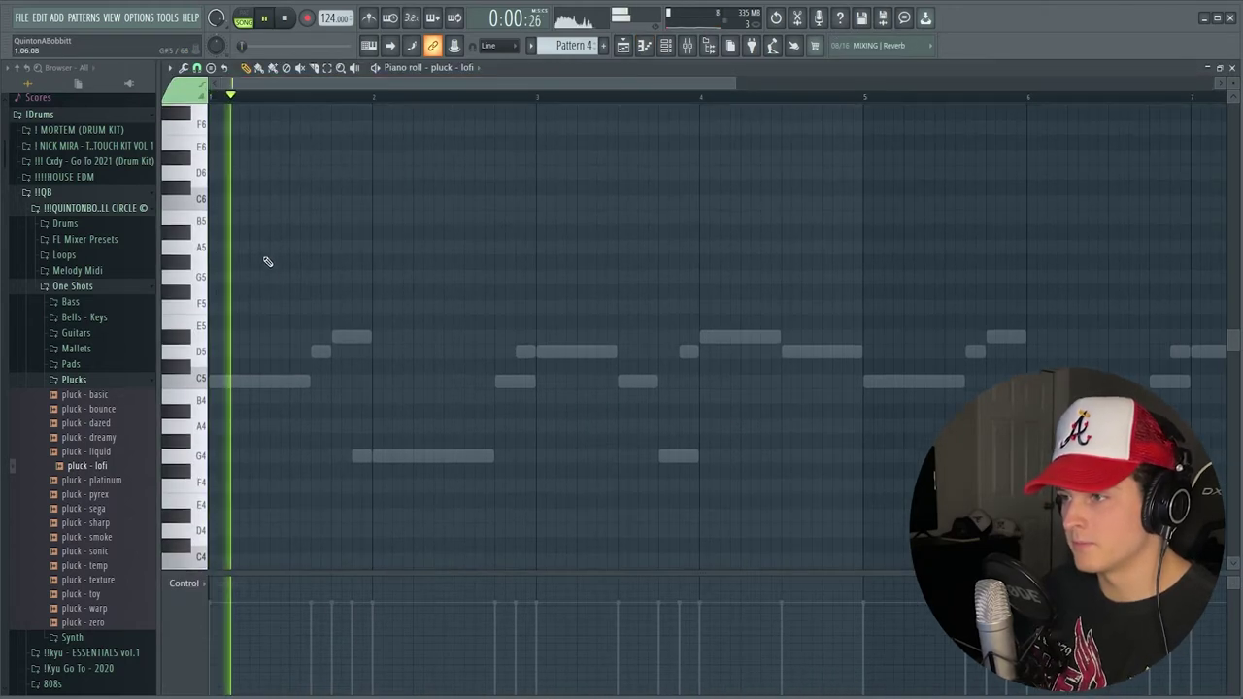
left_click(340, 203)
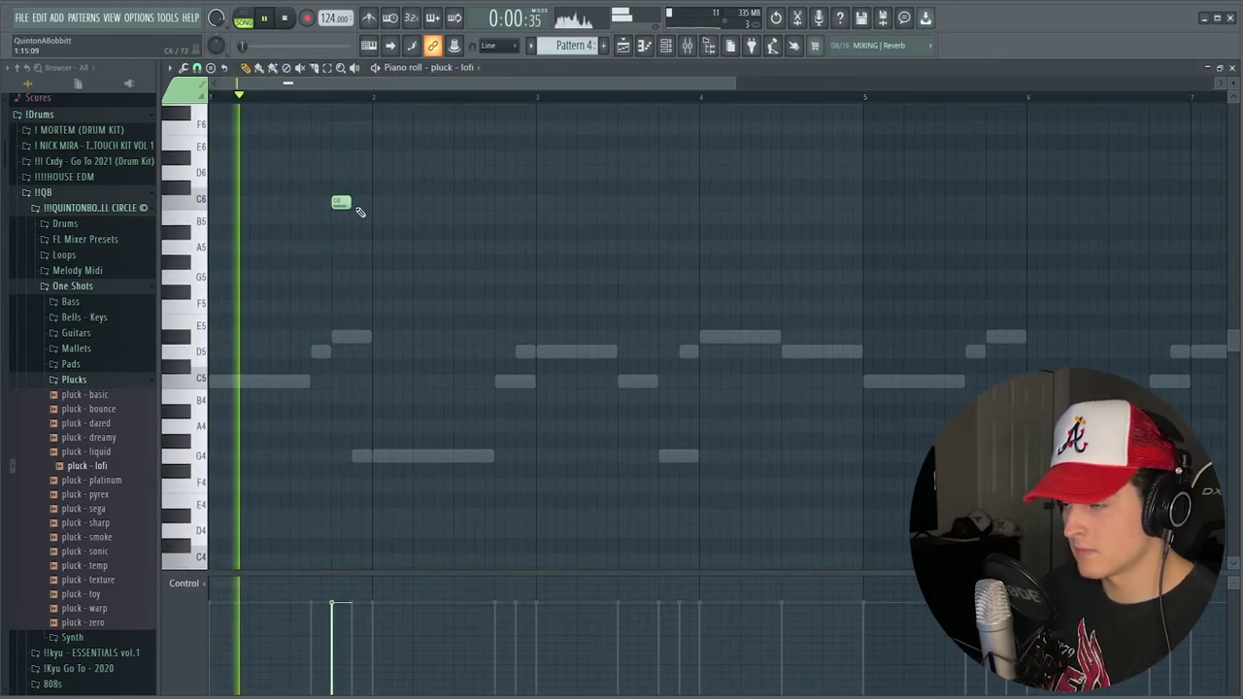
key("space")
Add RC-20 Retro Color to mixer insert 3, lower its EQ high cut and disable its Noise module.
key("F6")
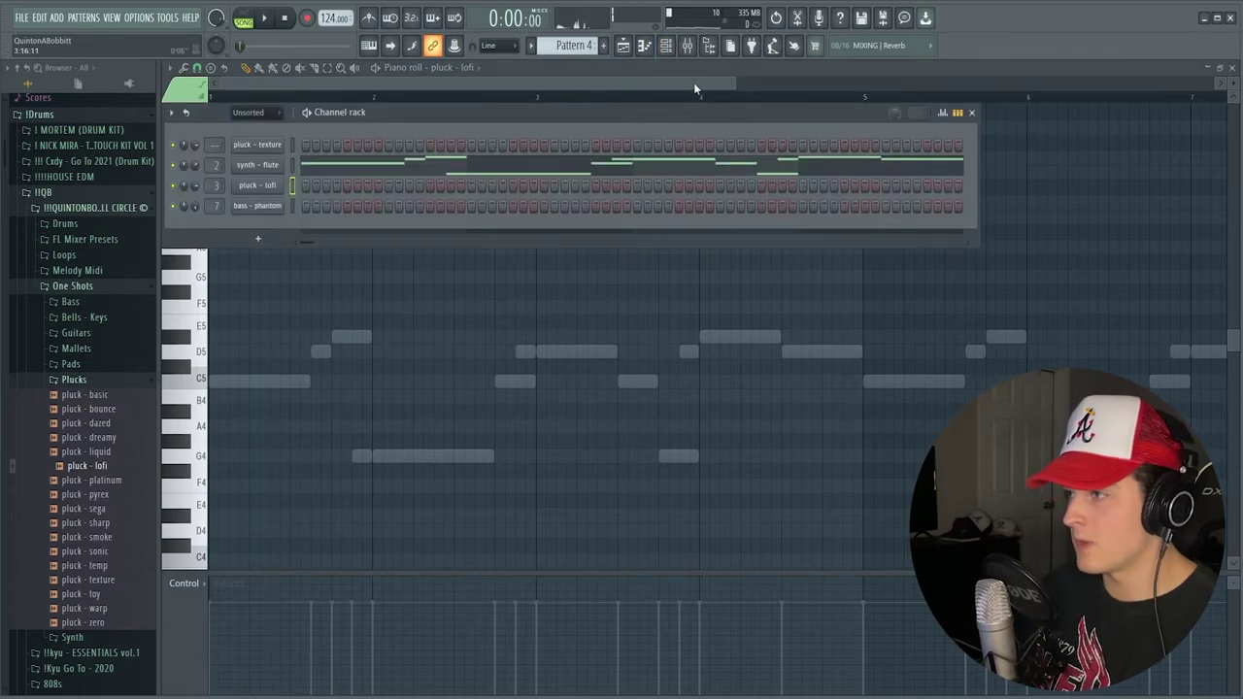
key("F9")
left_click(1060, 145)
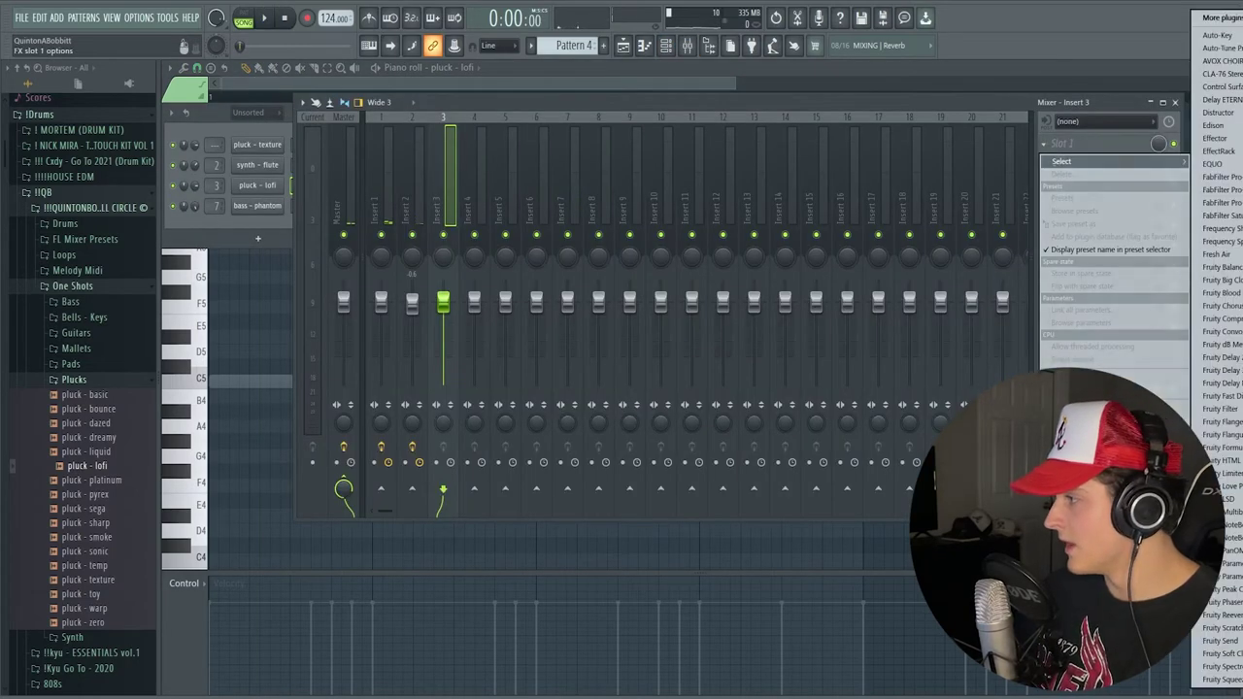
left_click(1241, 434)
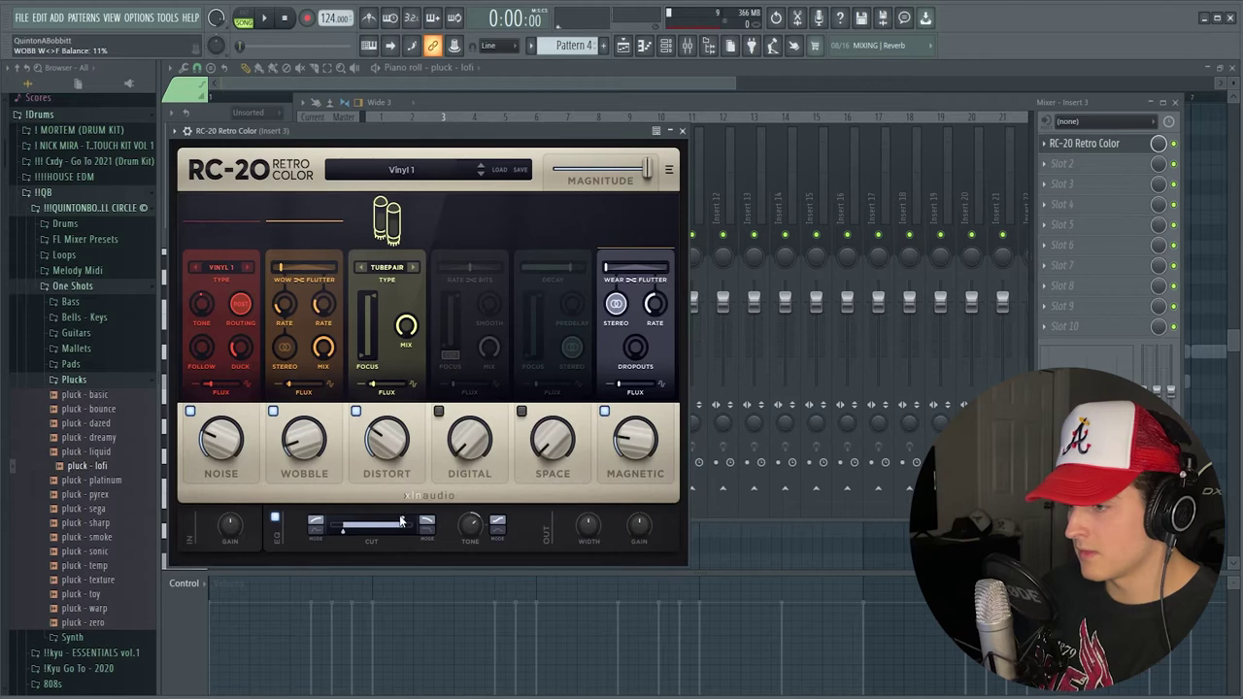
left_click(190, 413)
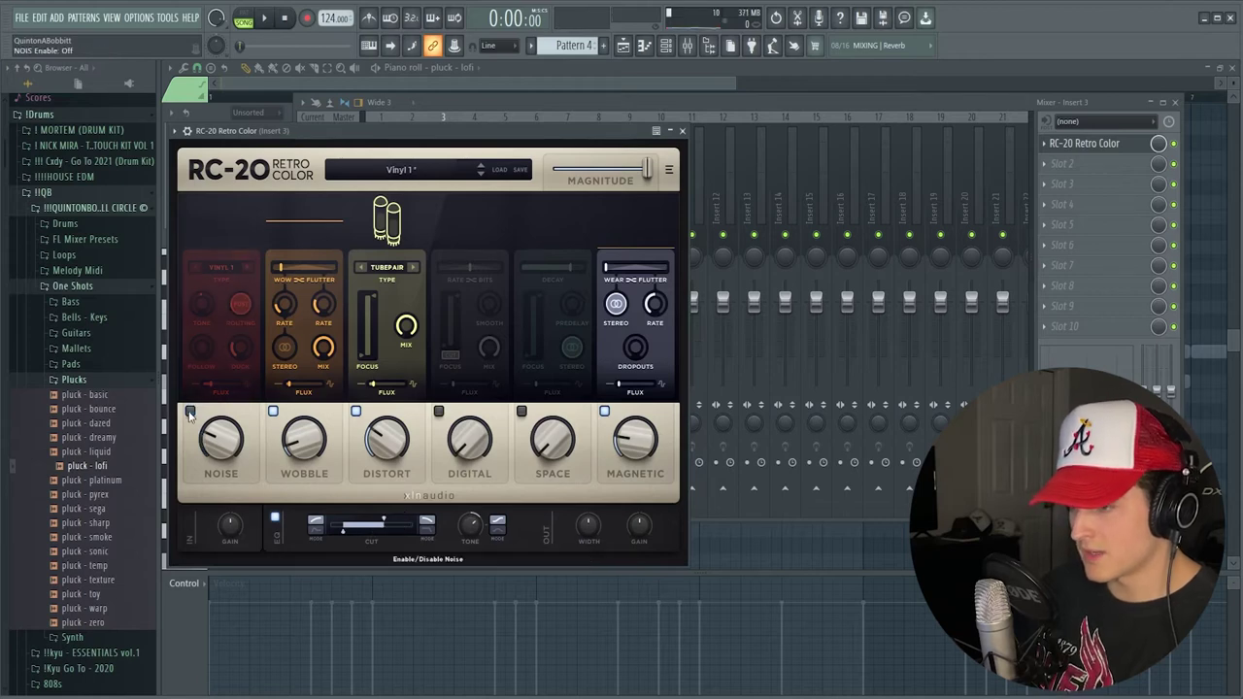
left_click(533, 384)
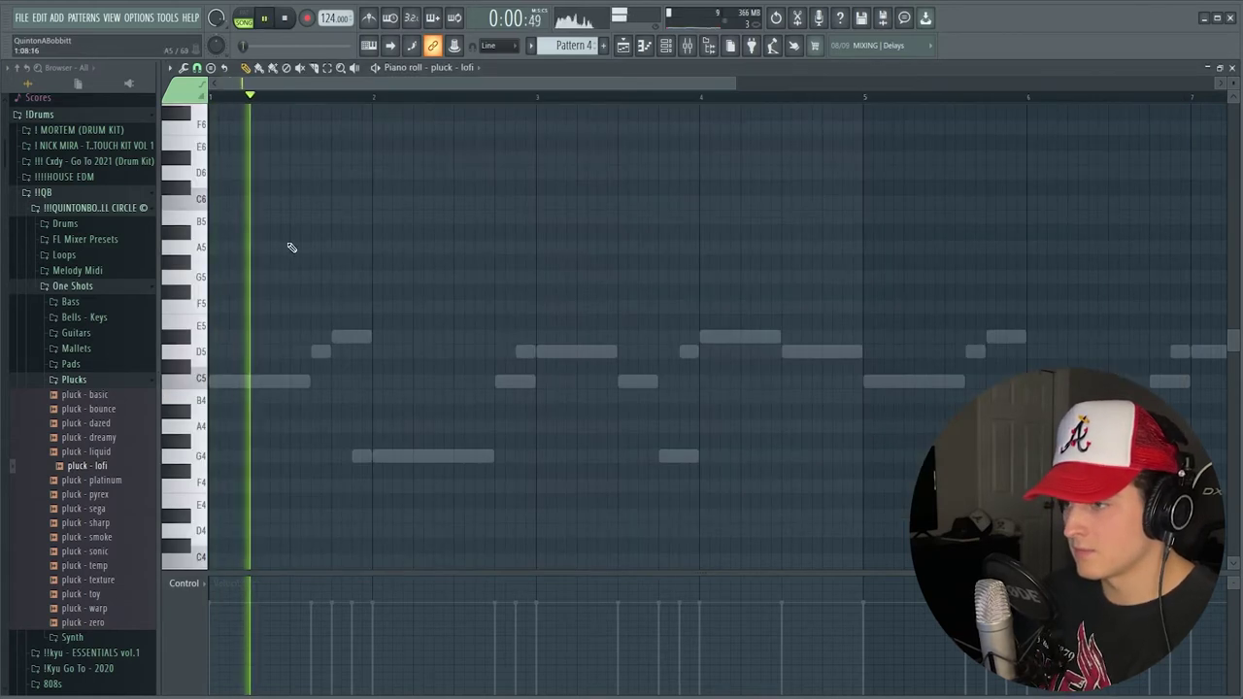
Place a short C6 note on beat 3 of bar 1 in the pluck - lofi piano roll and play it back.
left_click(296, 204)
key("space")
key("space")
key("space")
scroll(276, 124, "up", 2, "ctrl")
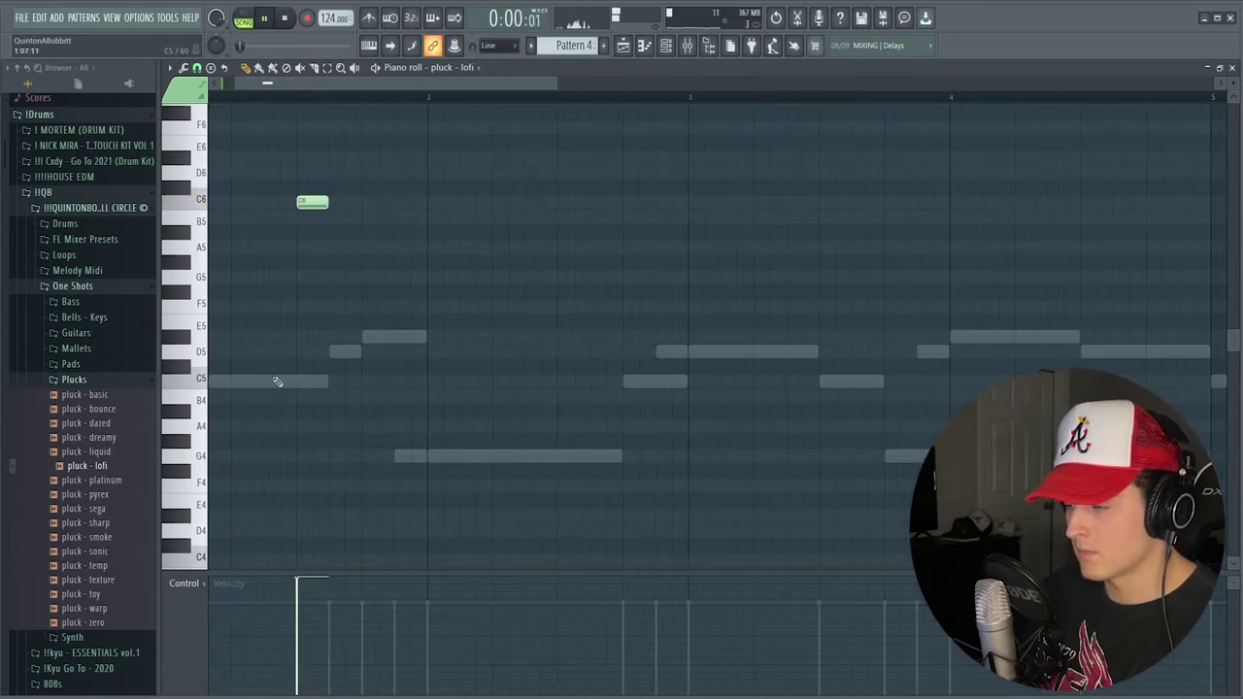
left_click(337, 220)
key("space")
key("space")
right_click(343, 218)
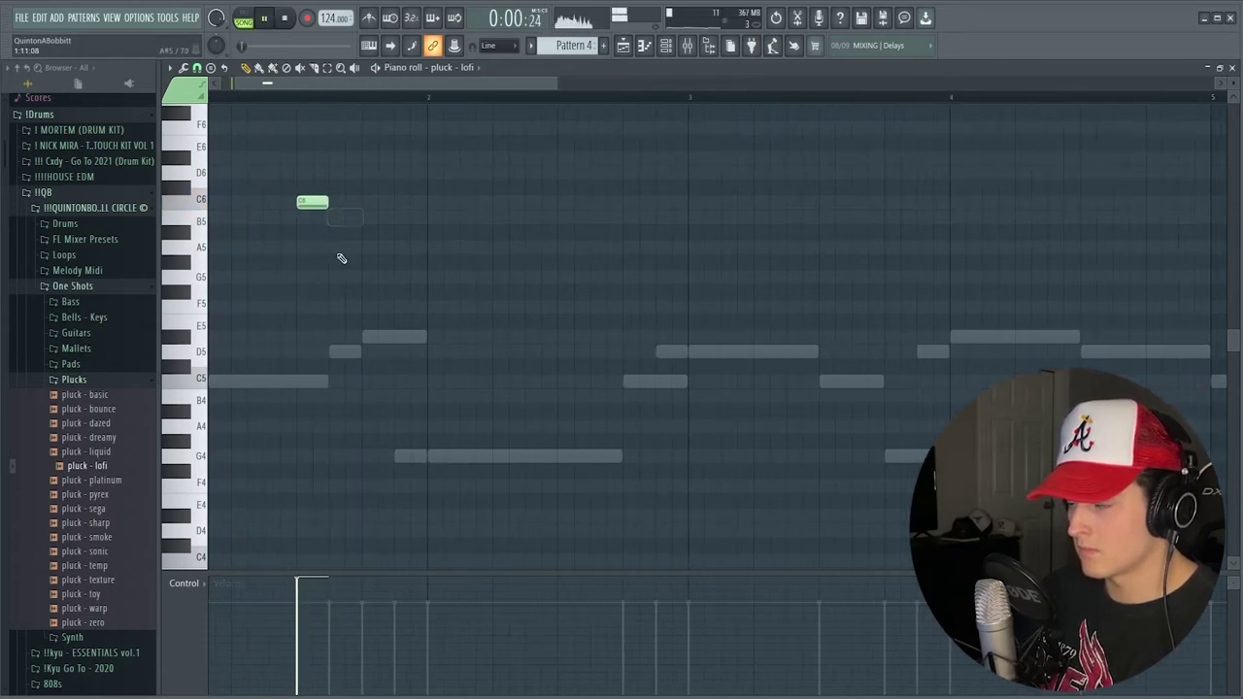
left_click(335, 125)
key("space")
scroll(378, 330, "up", 2)
right_click(345, 217)
key("space")
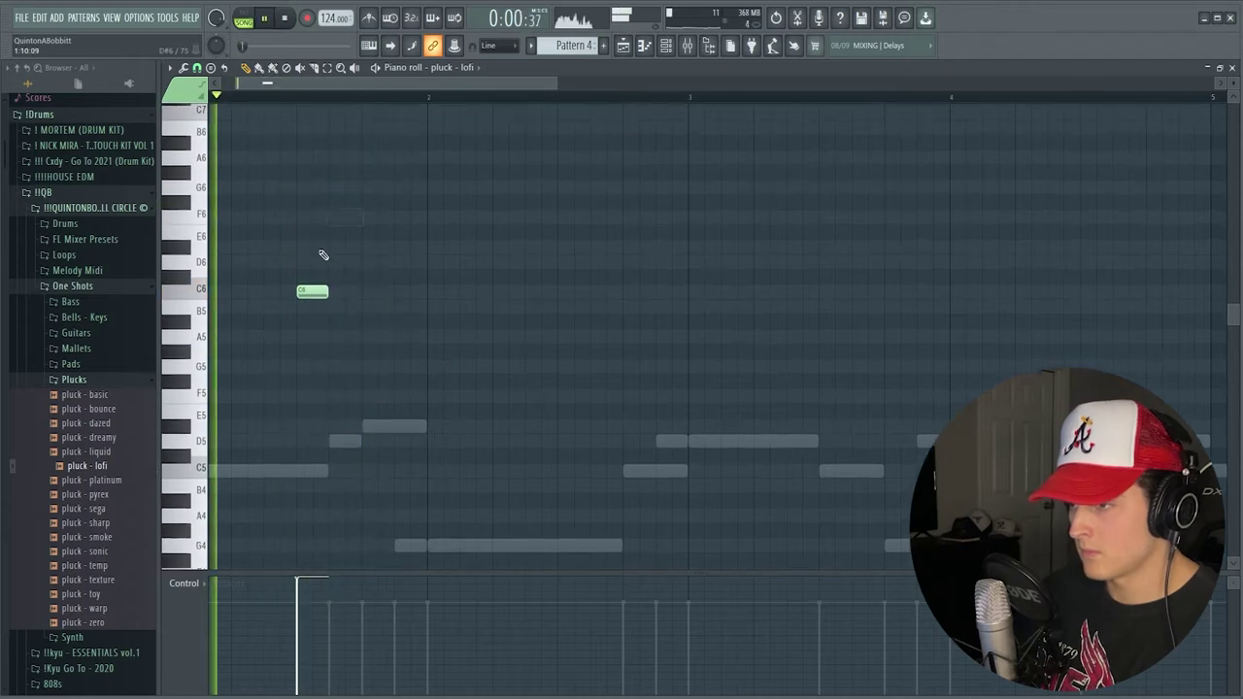
Add short D#6 and D6 notes directly after the C6 in bar 1, playing back each addition.
left_click(338, 246)
key("space")
key("space")
left_click(367, 261)
key("space")
key("space")
Duplicate the three-note pluck motif from bar 1 into bar 2 and play it back.
left_click_drag(424, 97, 103, 119)
key("ctrl+b")
left_click(524, 371, "ctrl")
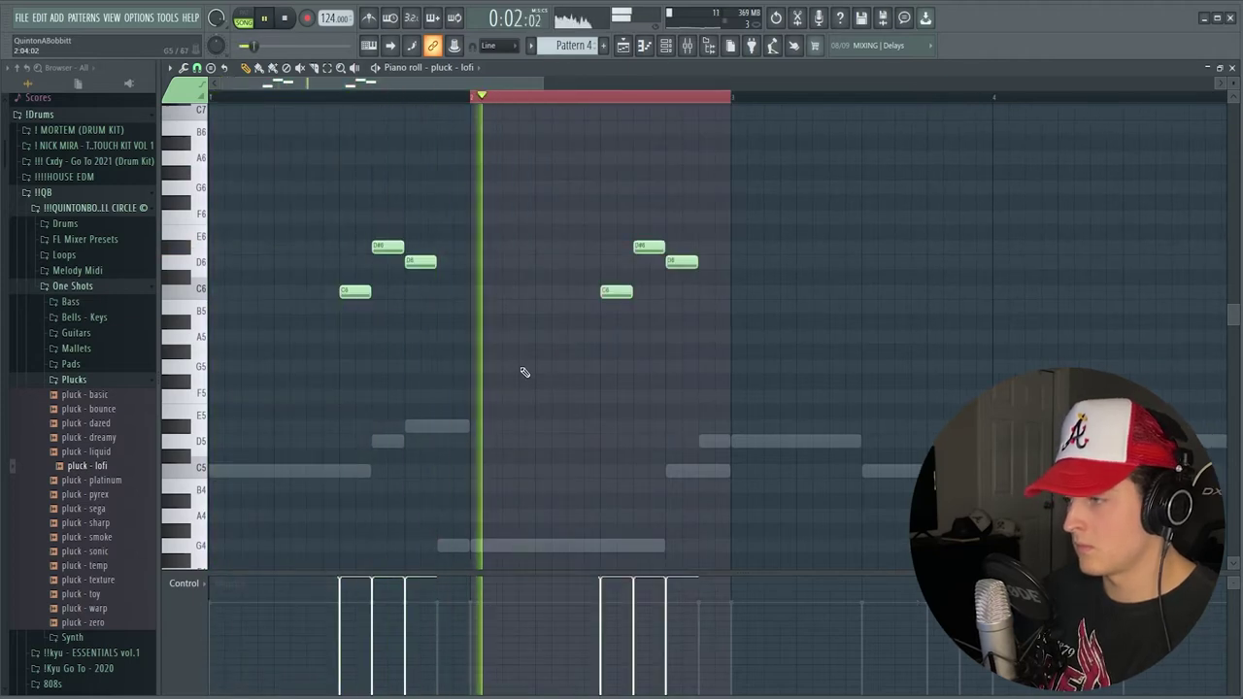
left_click_drag(501, 84, 649, 103)
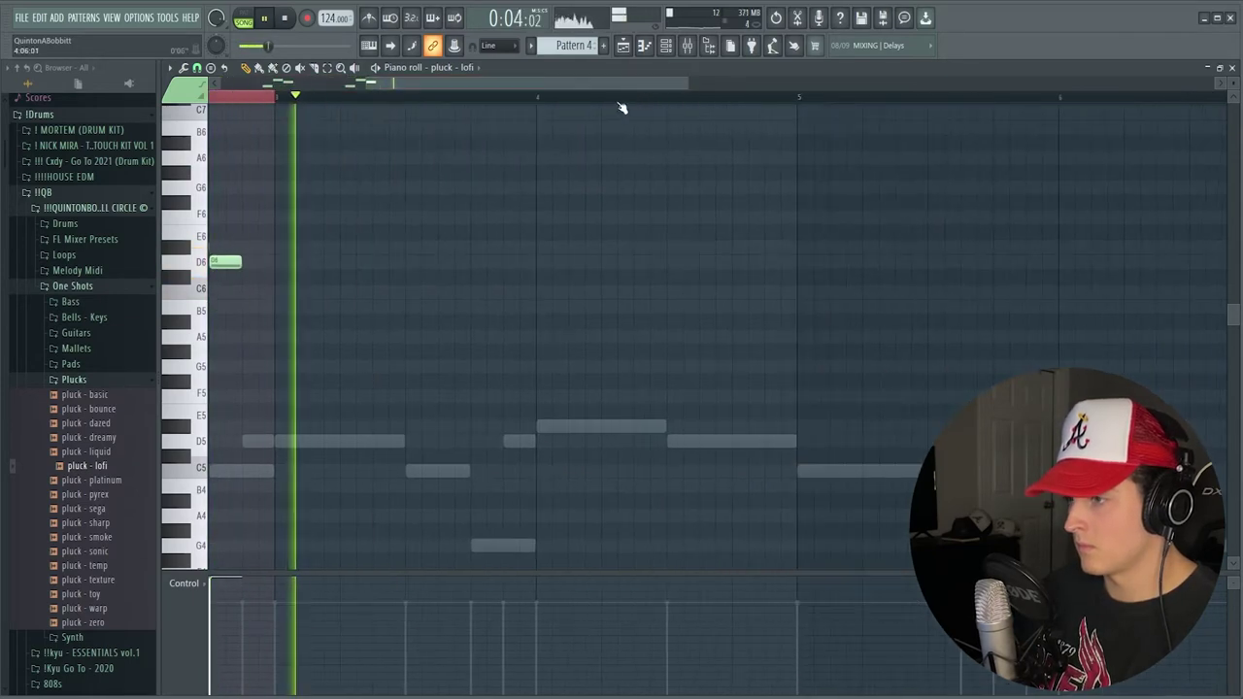
left_click_drag(569, 81, 436, 99)
key("space")
left_click(504, 100)
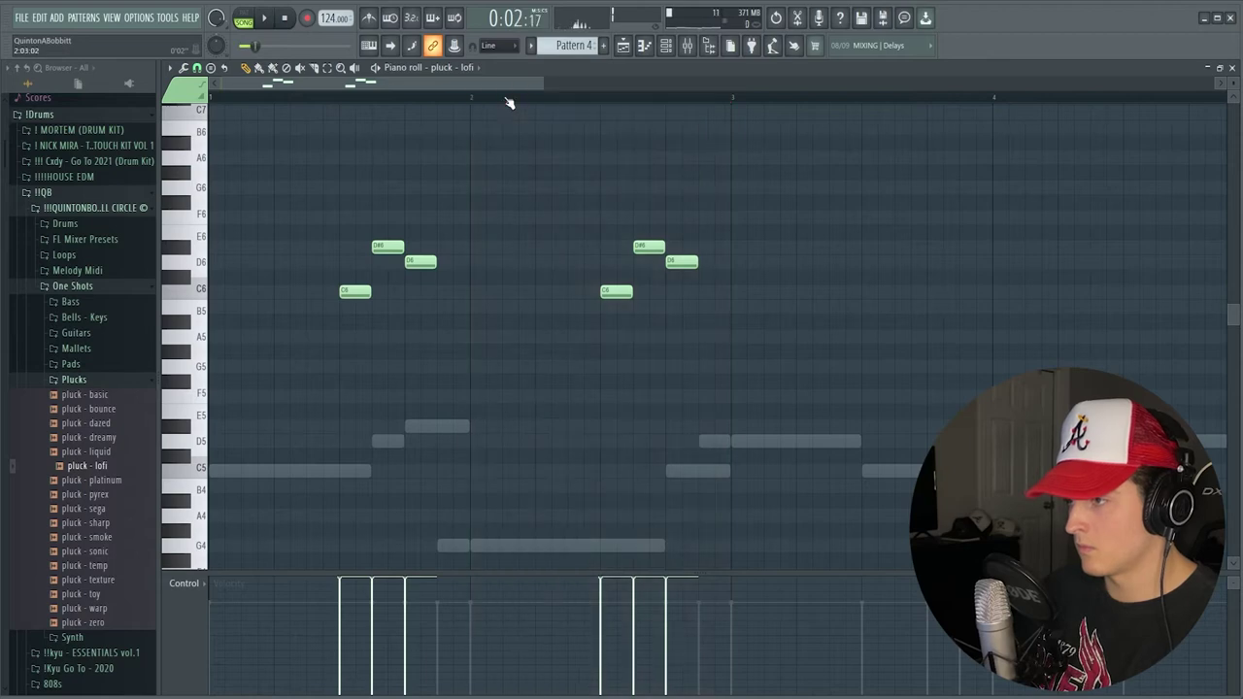
Raise the attack of the pluck - lofi volume envelope slightly and adjust its channel volume during playback.
key("F6")
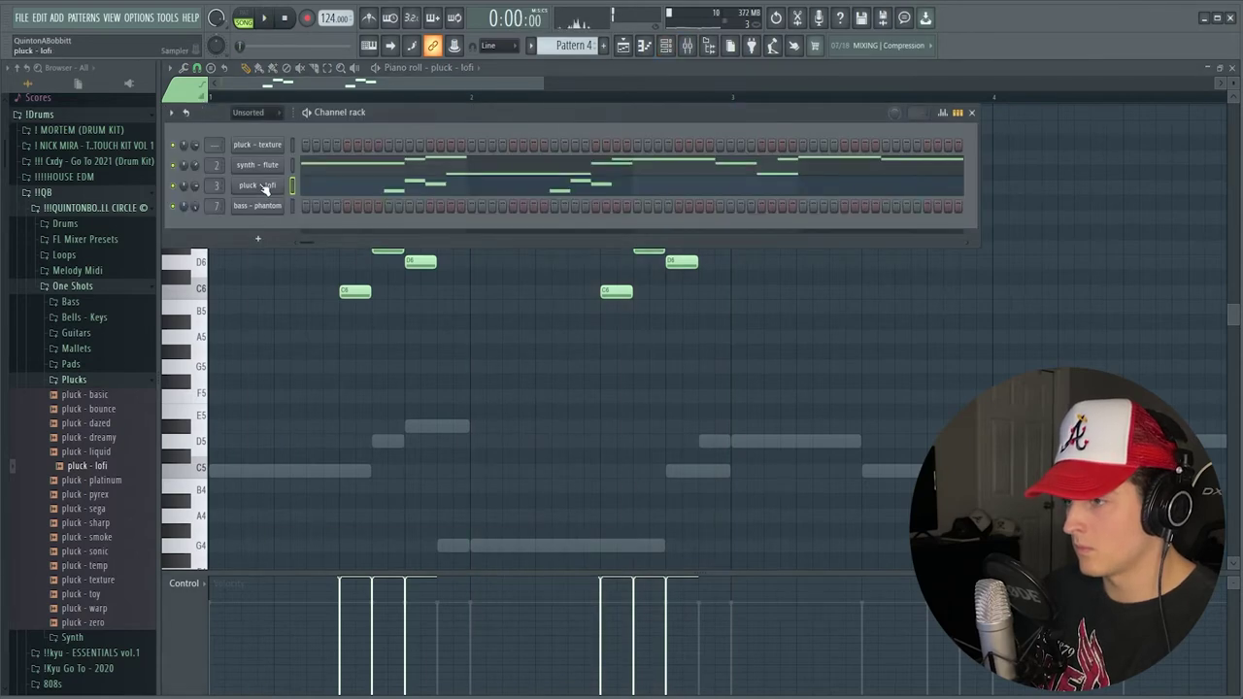
left_click(262, 187)
key("space")
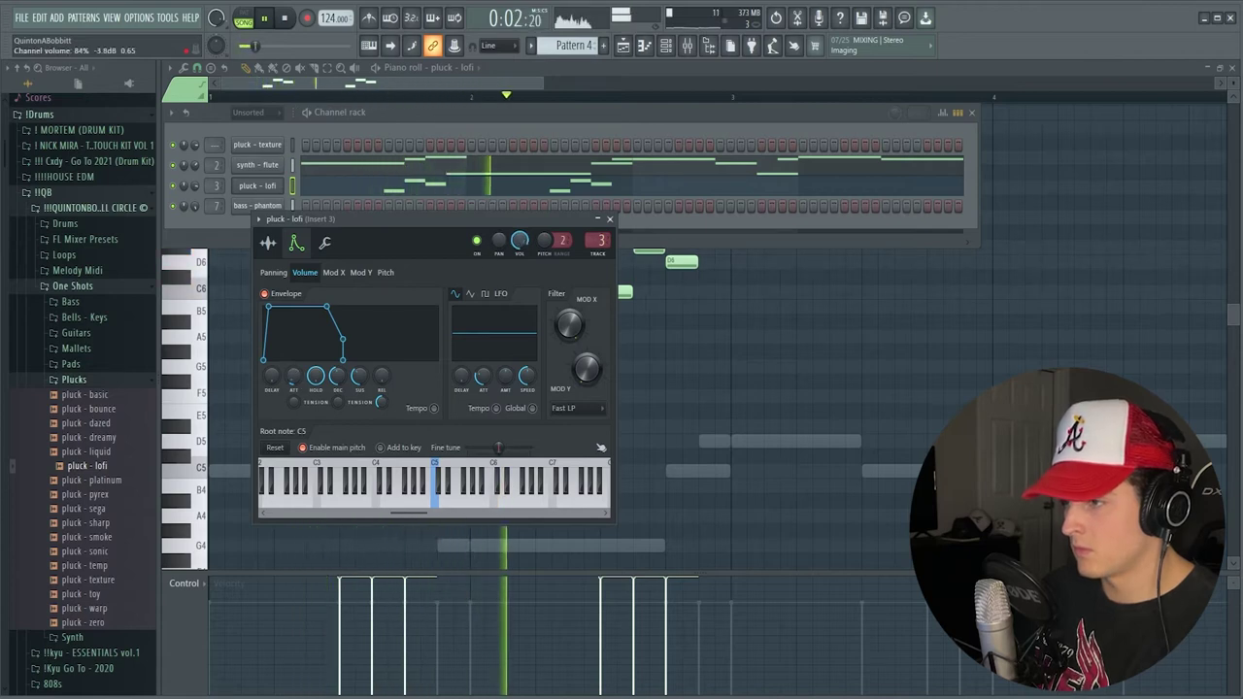
left_click(610, 219)
Duplicate the pluck notes of bars 1 and 2 into bars 3 and 4 and deselect them.
left_click(441, 76)
scroll(442, 97, "down", 1)
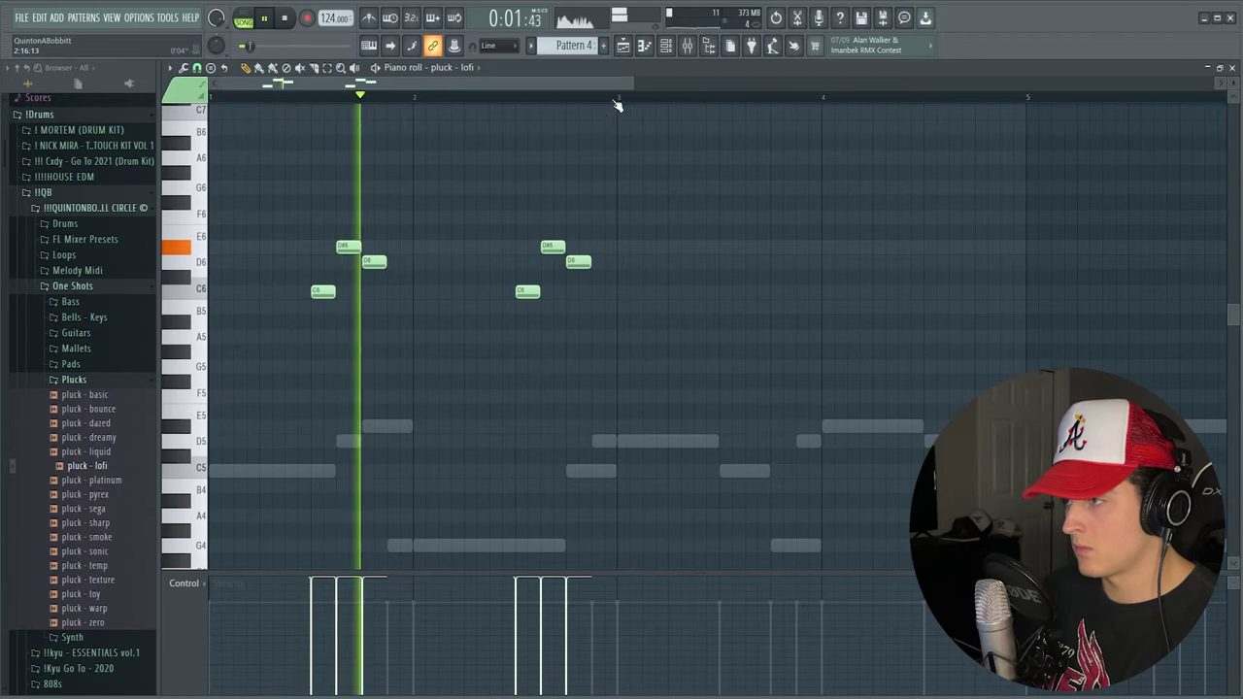
key("ctrl+b")
scroll(397, 101, "down", 2)
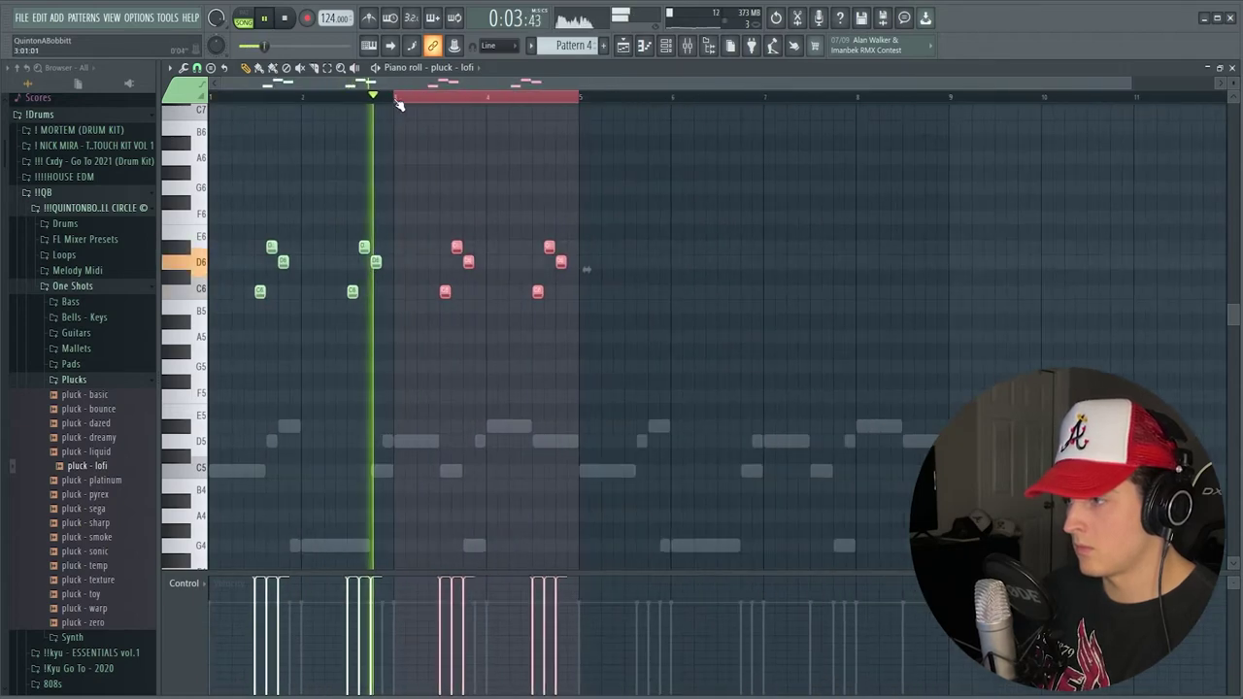
key("ctrl+d")
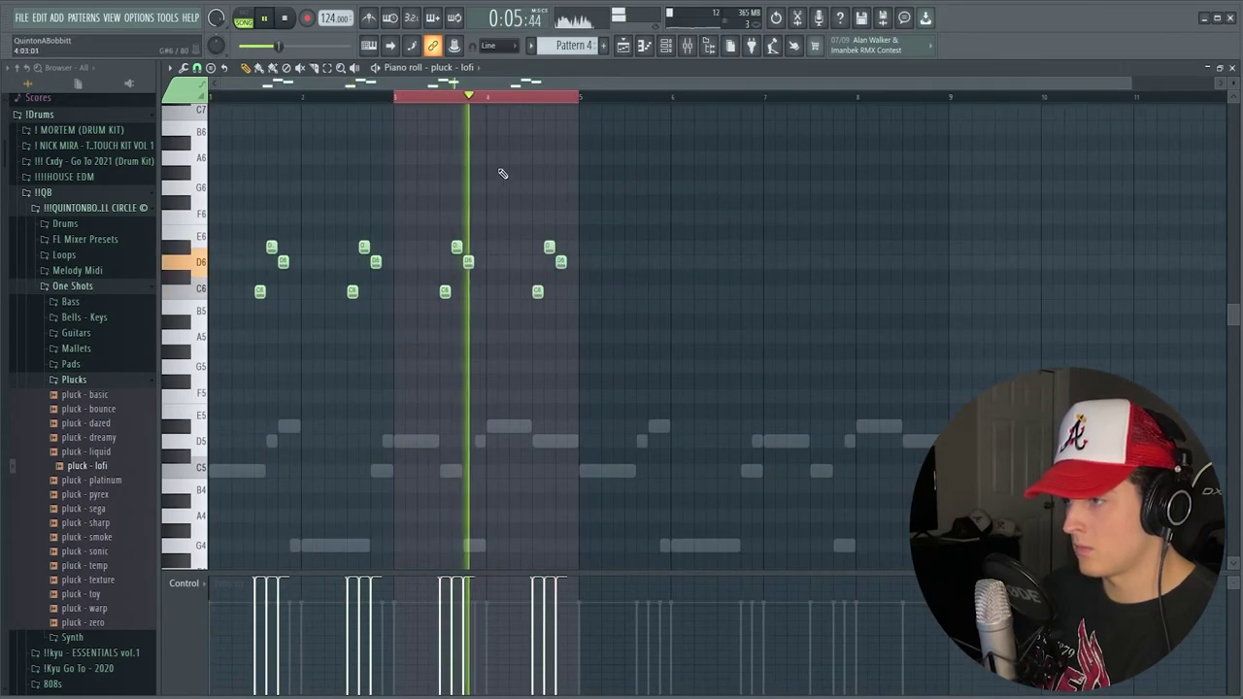
Try a G6 note in bar 4, remove it, and add an F6 note above the D#6 in bar 3.
left_click(548, 187)
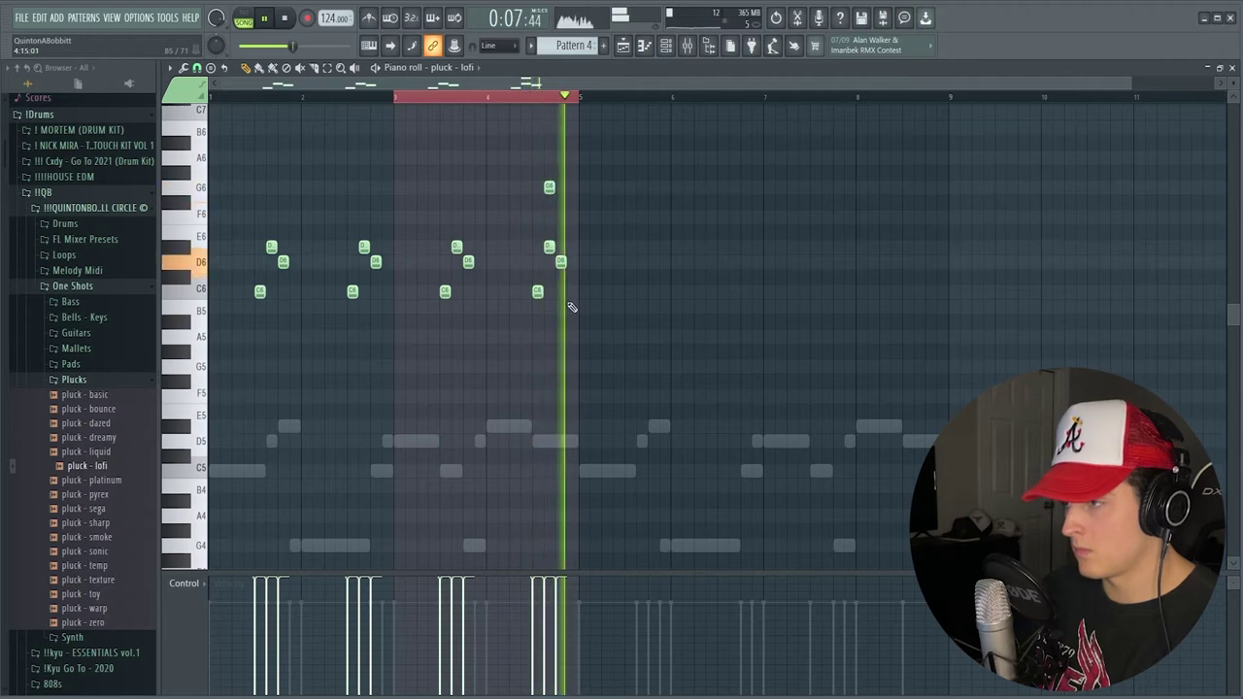
right_click(549, 187)
left_click(397, 99)
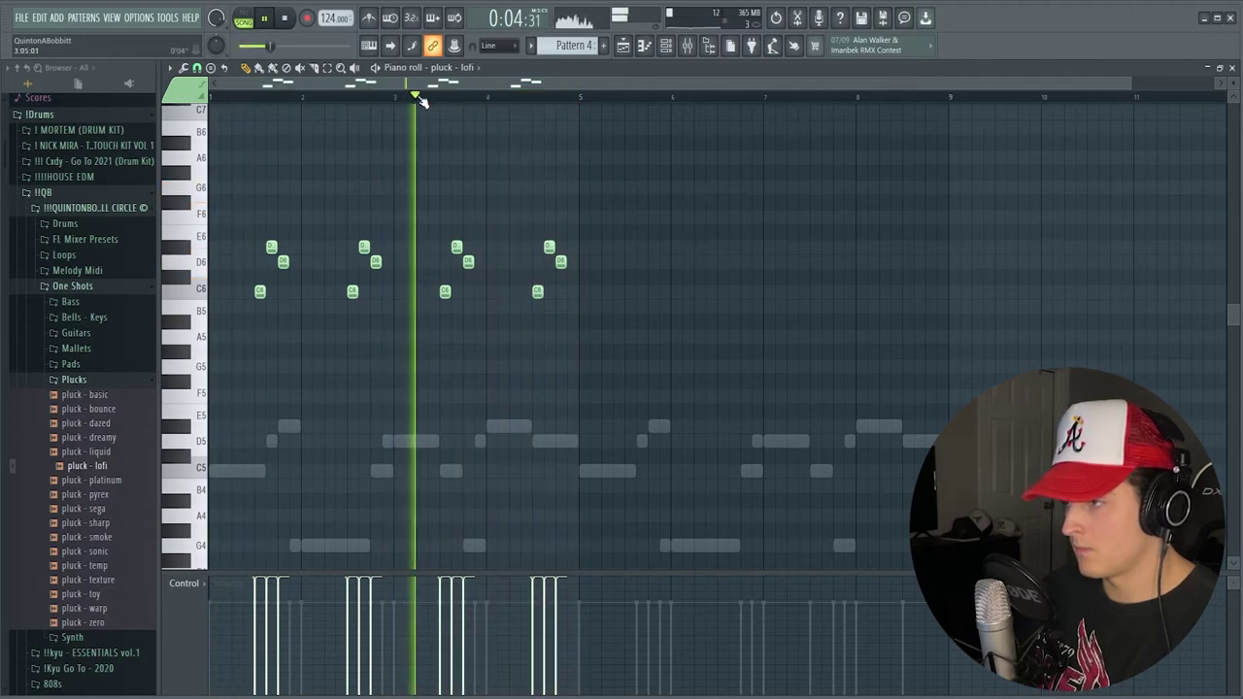
left_click(456, 216)
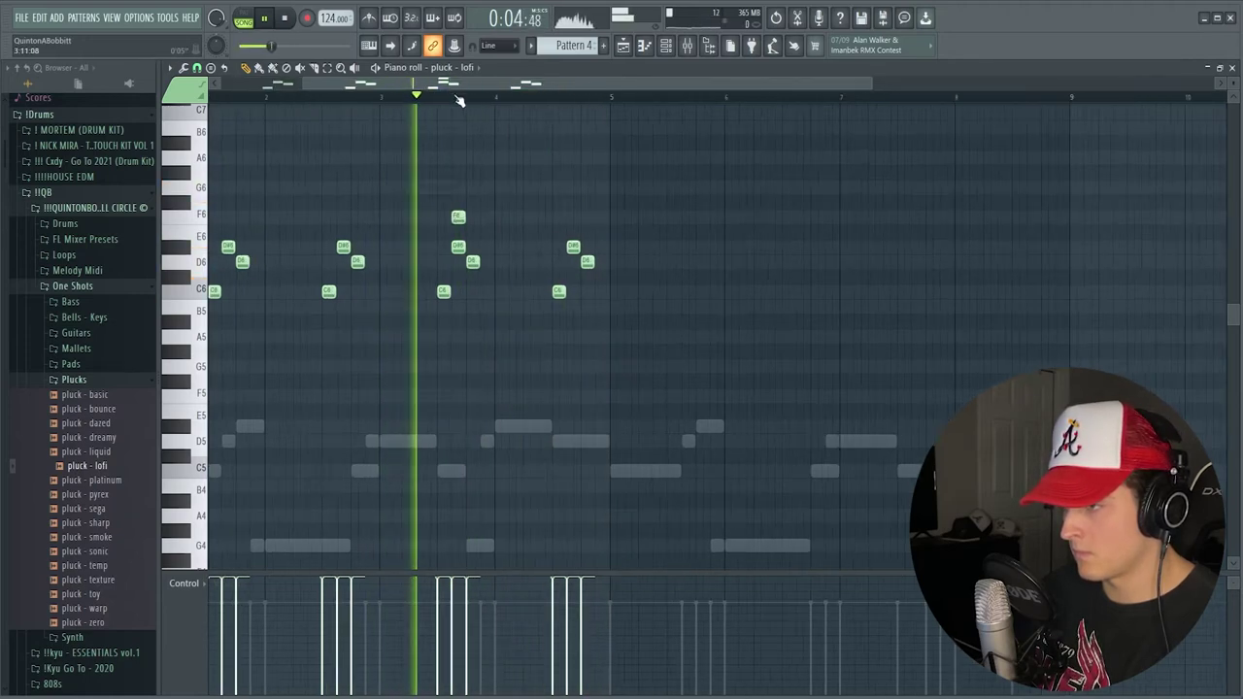
scroll(446, 118, "up", 3)
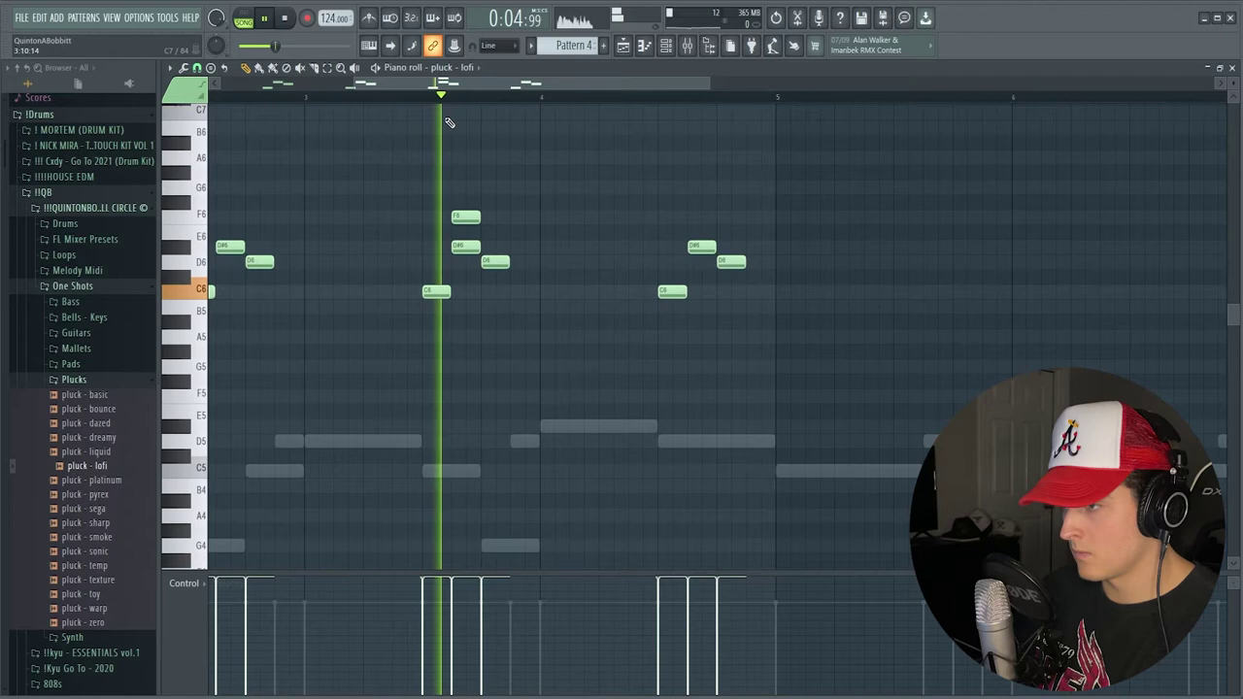
Add a G6 note above the D#6 in bar 4 of the pluck melody and stop playback.
left_click(689, 187)
scroll(545, 109, "down", 1)
scroll(583, 107, "down", 1)
key("space")
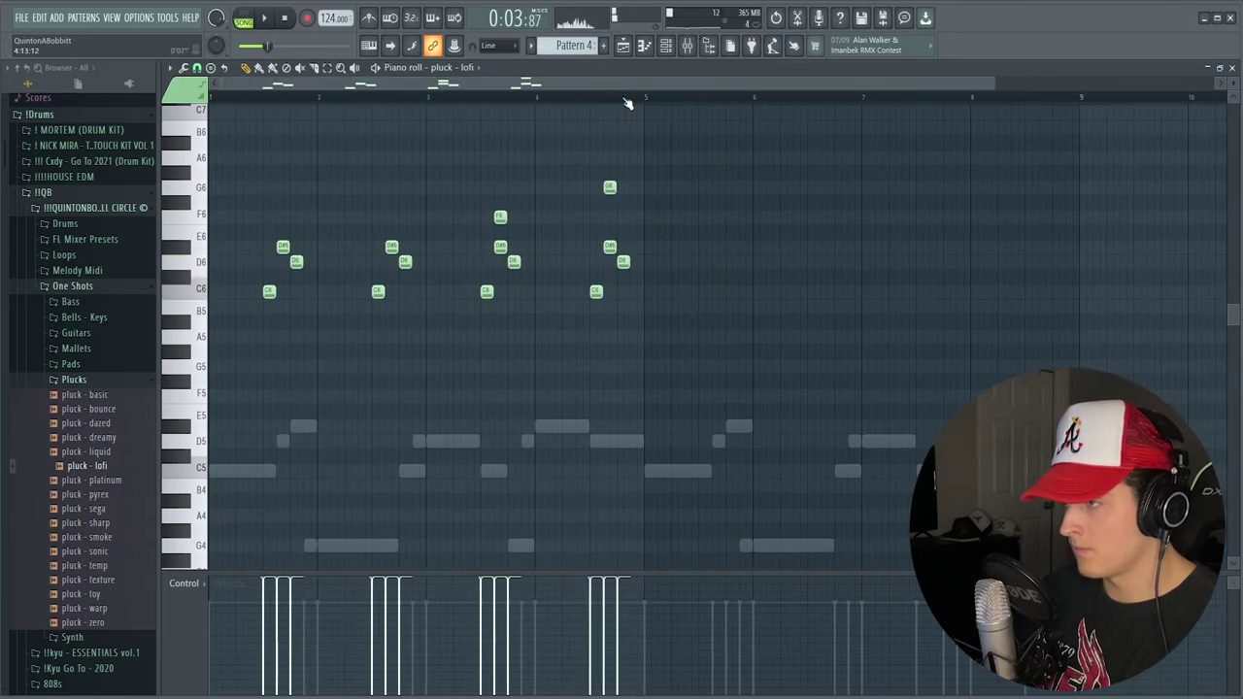
Duplicate the pluck notes of bars 1 to 4 into bars 5 to 8 and deselect them.
left_click_drag(646, 99, 212, 99)
key("ctrl+b")
left_click(212, 99)
key("ctrl+d")
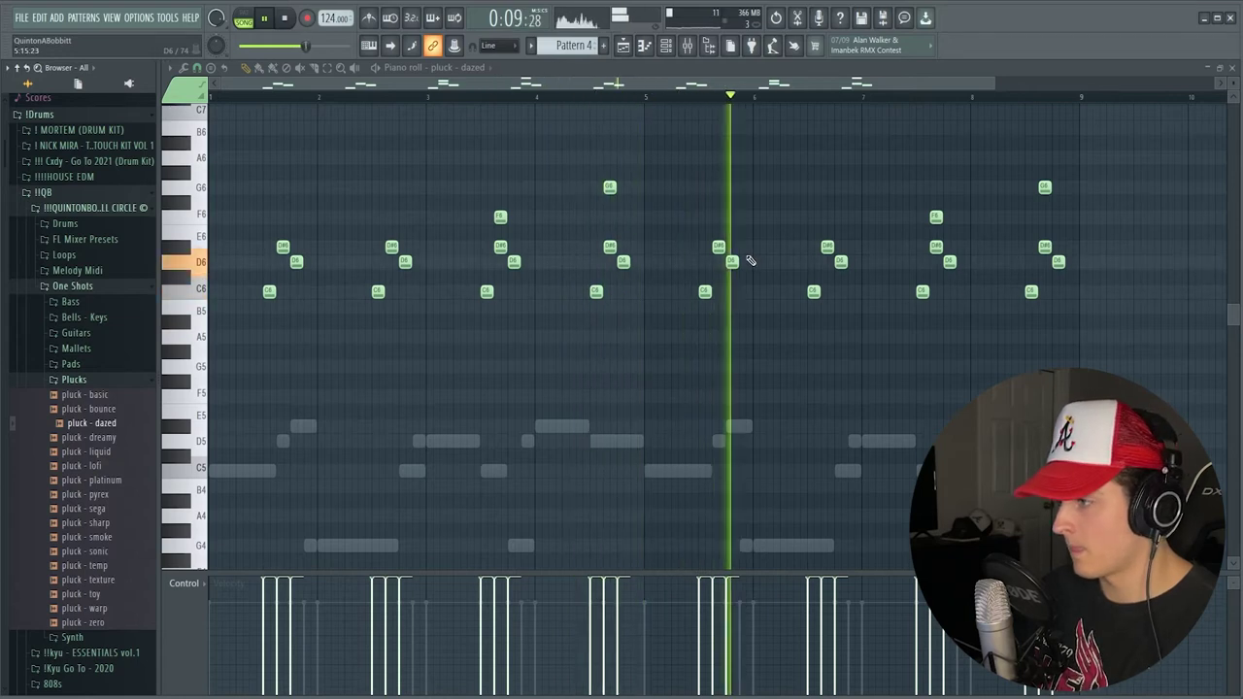
Lower the volume of mixer Insert 3 slightly and load Fruity parametric EQ 2 in its second effect slot.
scroll(629, 107, "down", 2)
key("F9")
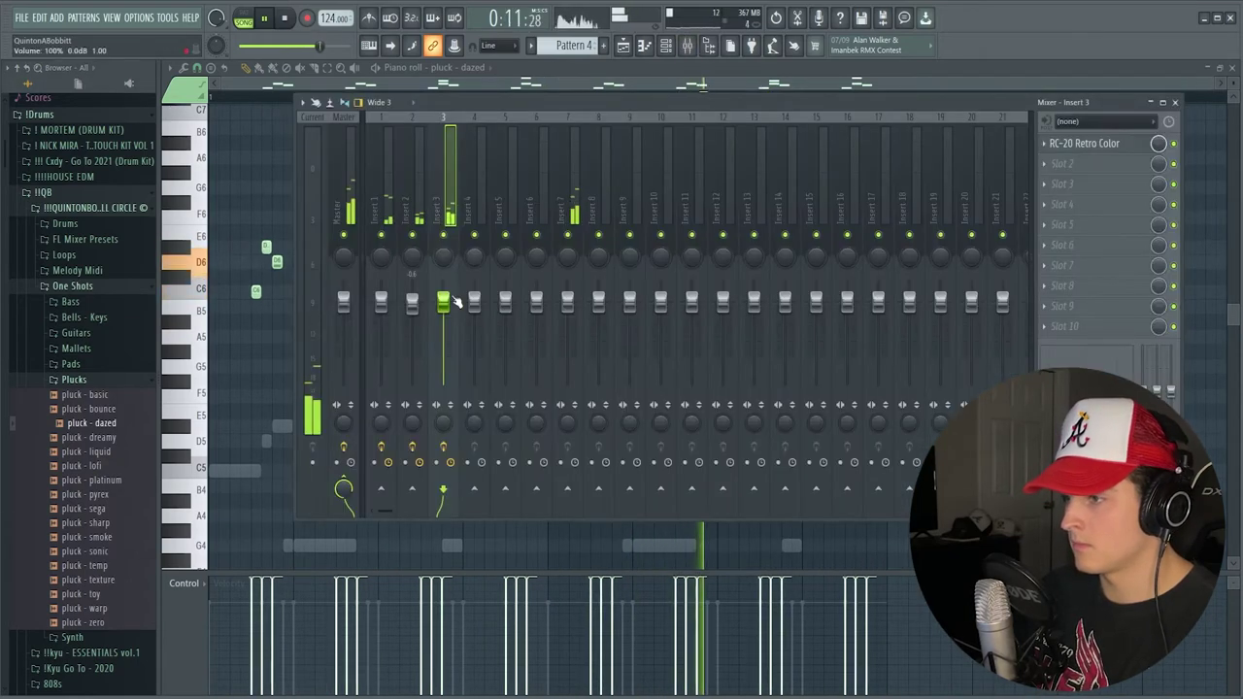
key("space")
left_click(1074, 168)
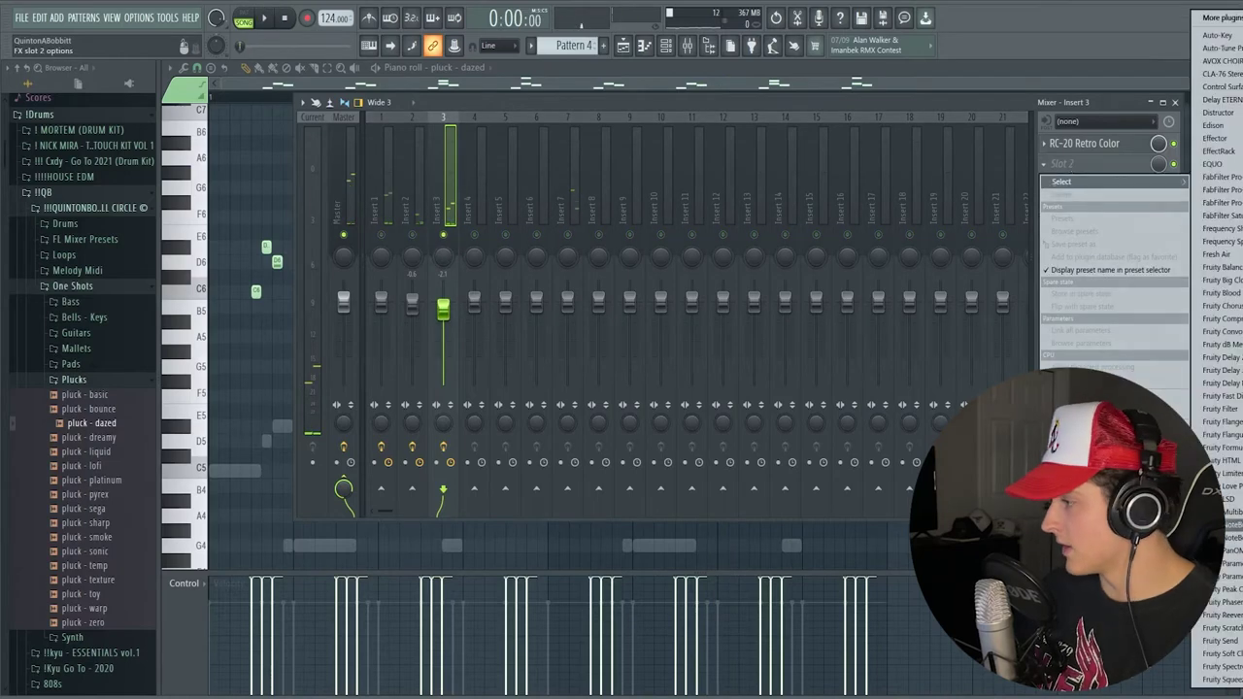
left_click(1223, 576)
Load Fruity Chorus in the third effect slot of Insert 3 and play the beat to hear it.
left_click(1062, 183)
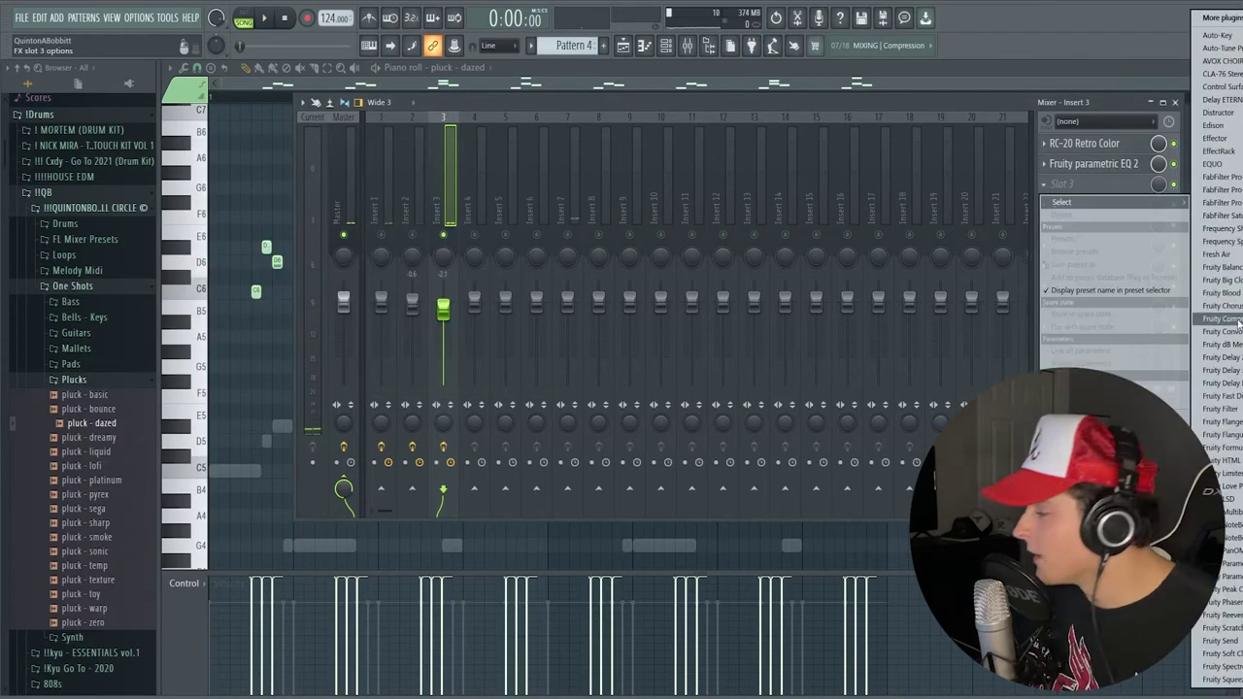
left_click(1225, 306)
key("space")
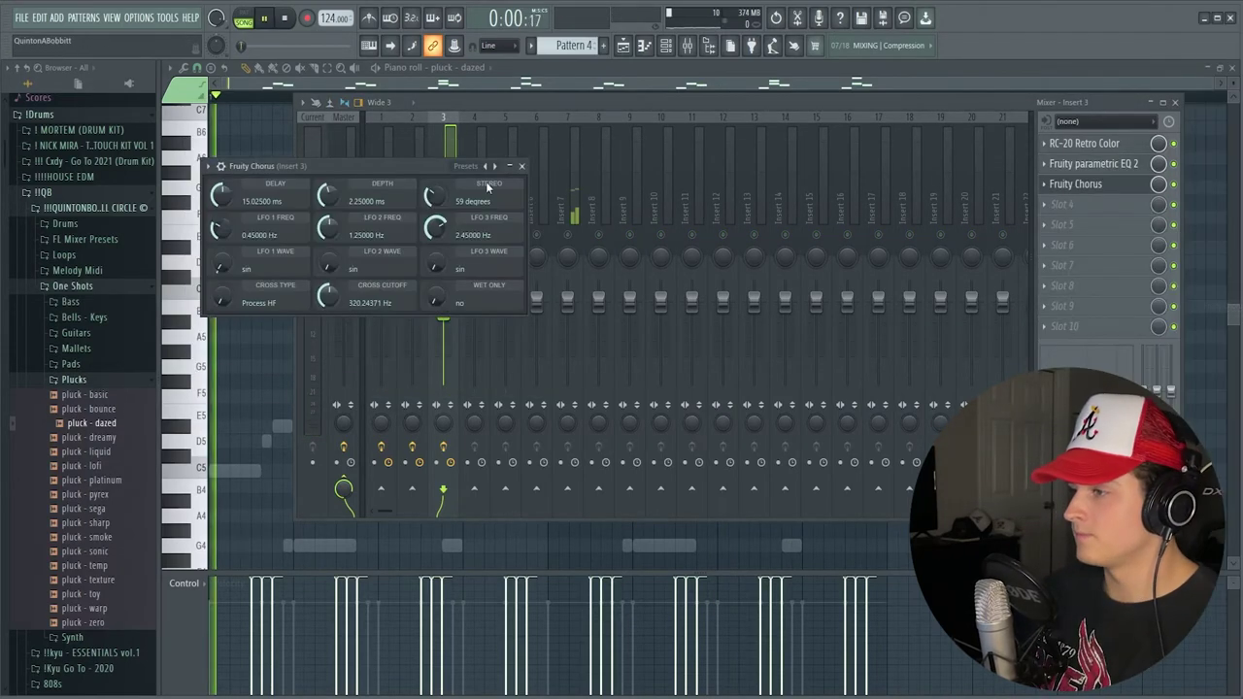
left_click(521, 167)
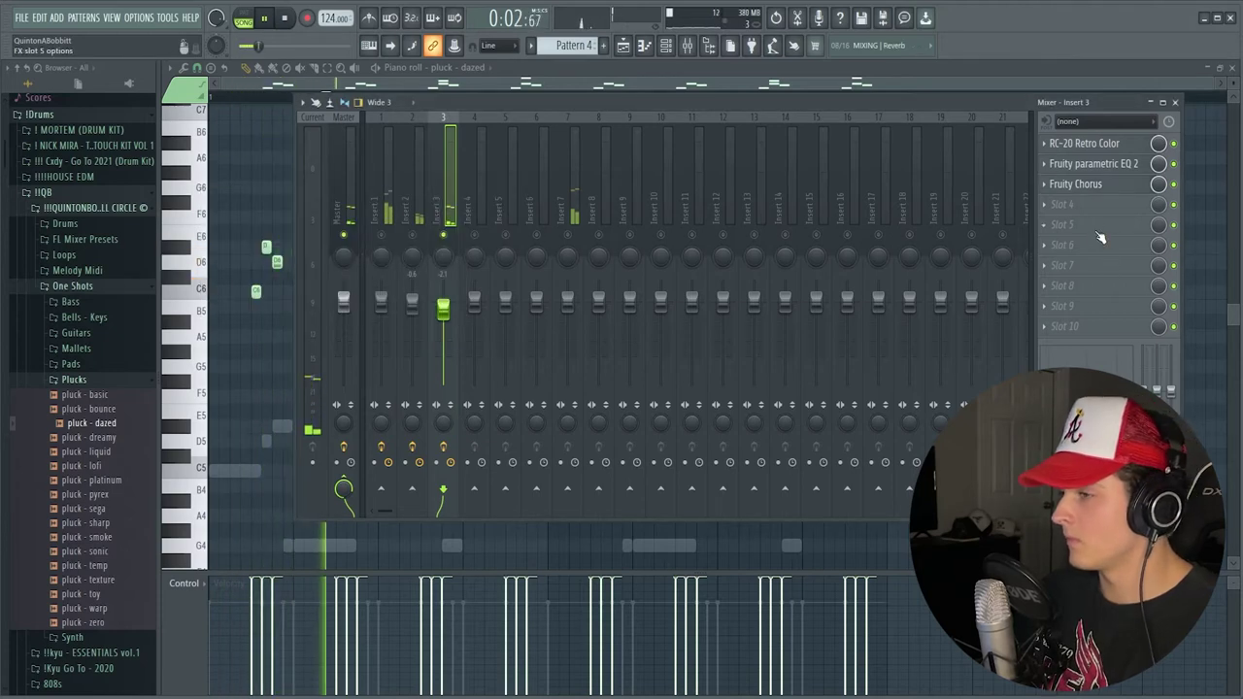
key("space")
Load Fruity Delay 3 in the fourth effect slot of Insert 3, apply a preset delay time and start playback.
left_click(1084, 205)
left_click(1221, 369)
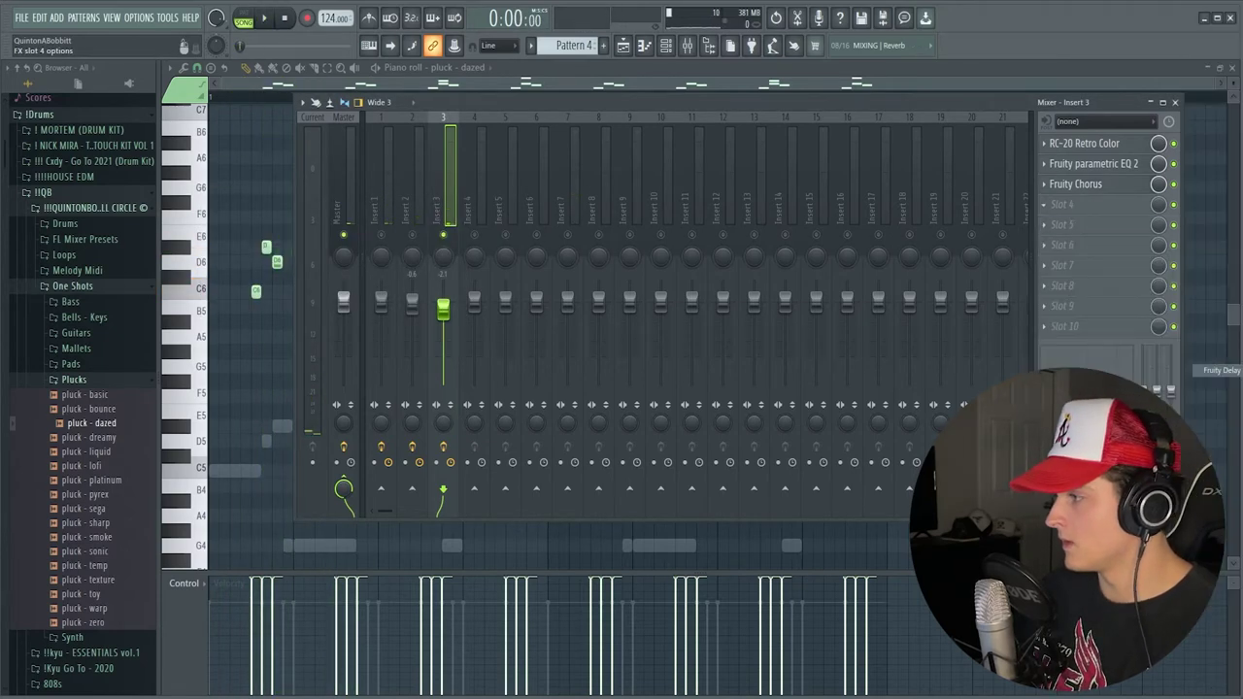
left_click_drag(452, 171, 578, 161)
right_click(412, 217)
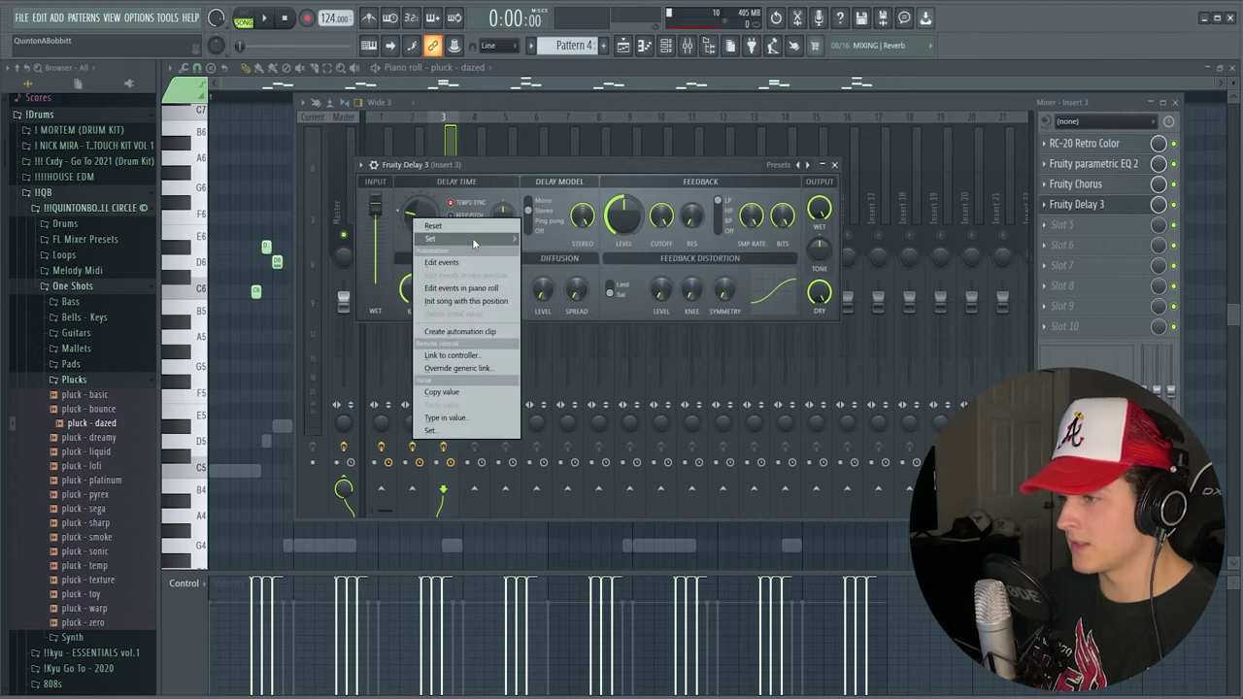
mouse_move(473, 242)
left_click(570, 291)
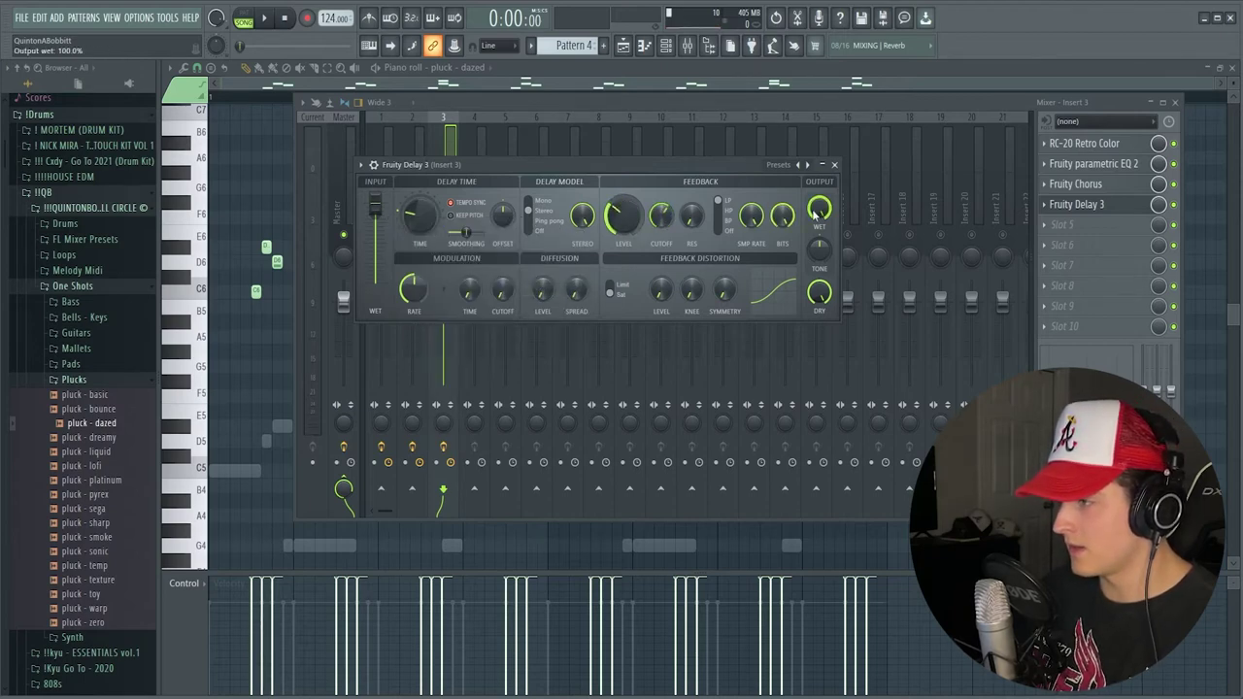
key("space")
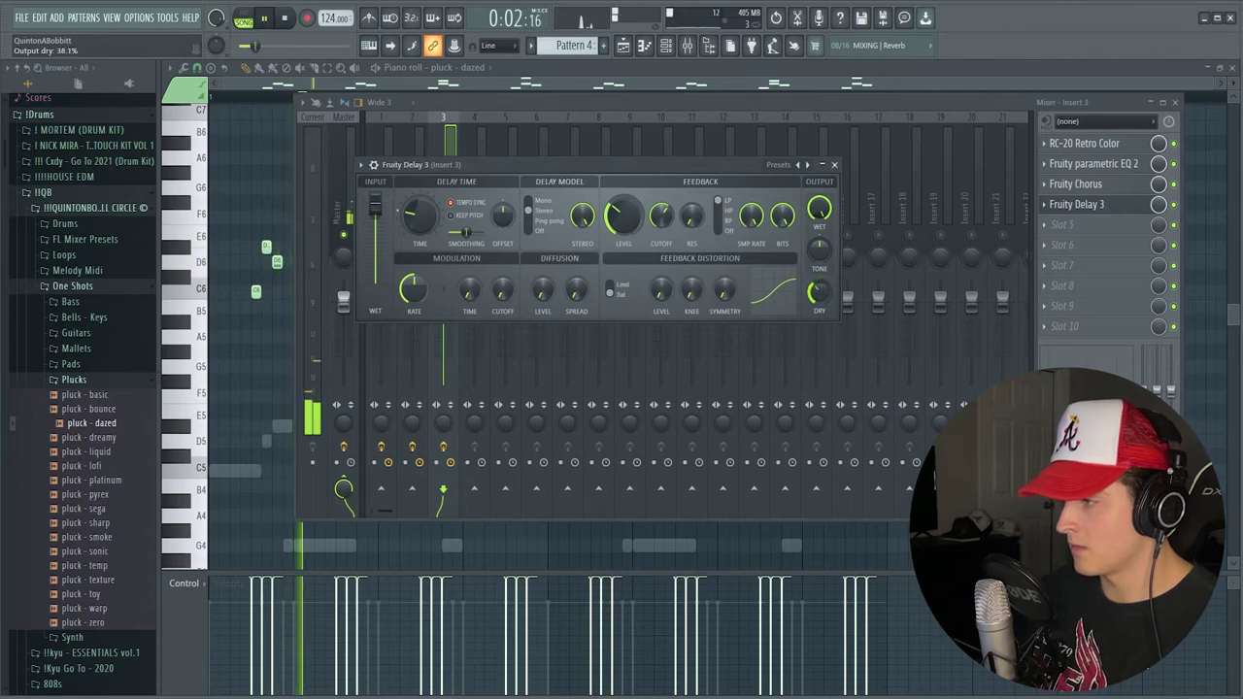
Change Fruity Delay 3 to a shorter preset delay time and lower its dry output to about 22%.
right_click(426, 227)
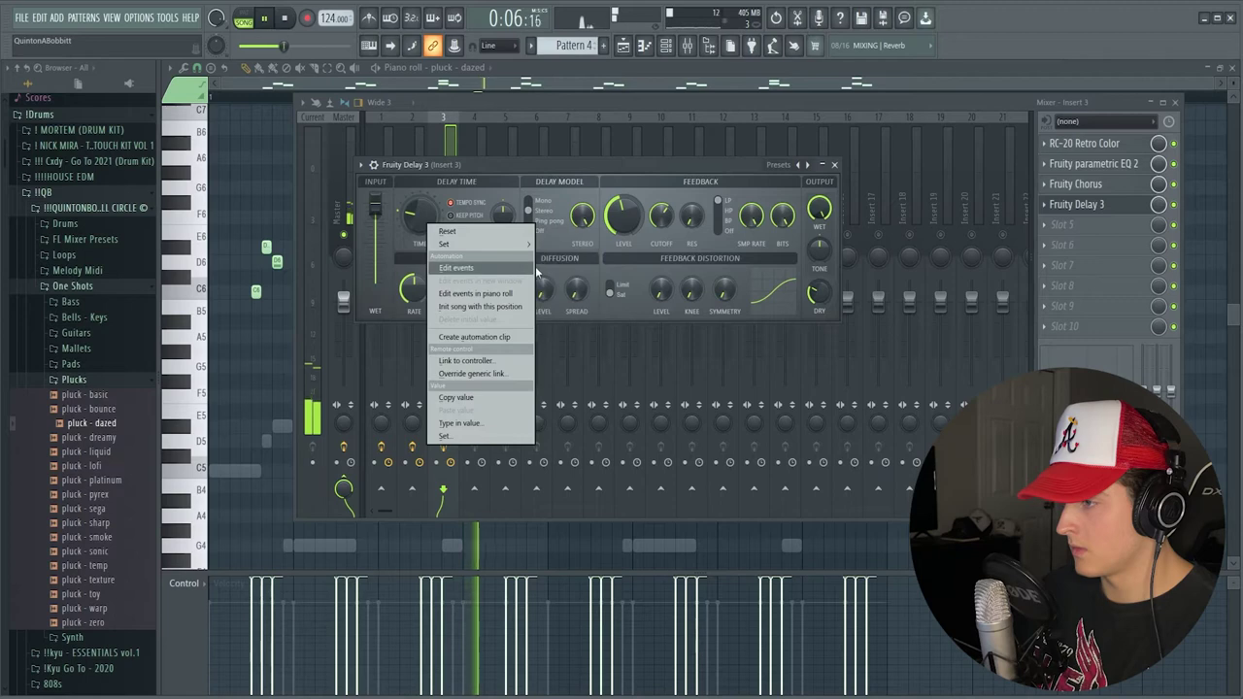
mouse_move(505, 244)
left_click(569, 244)
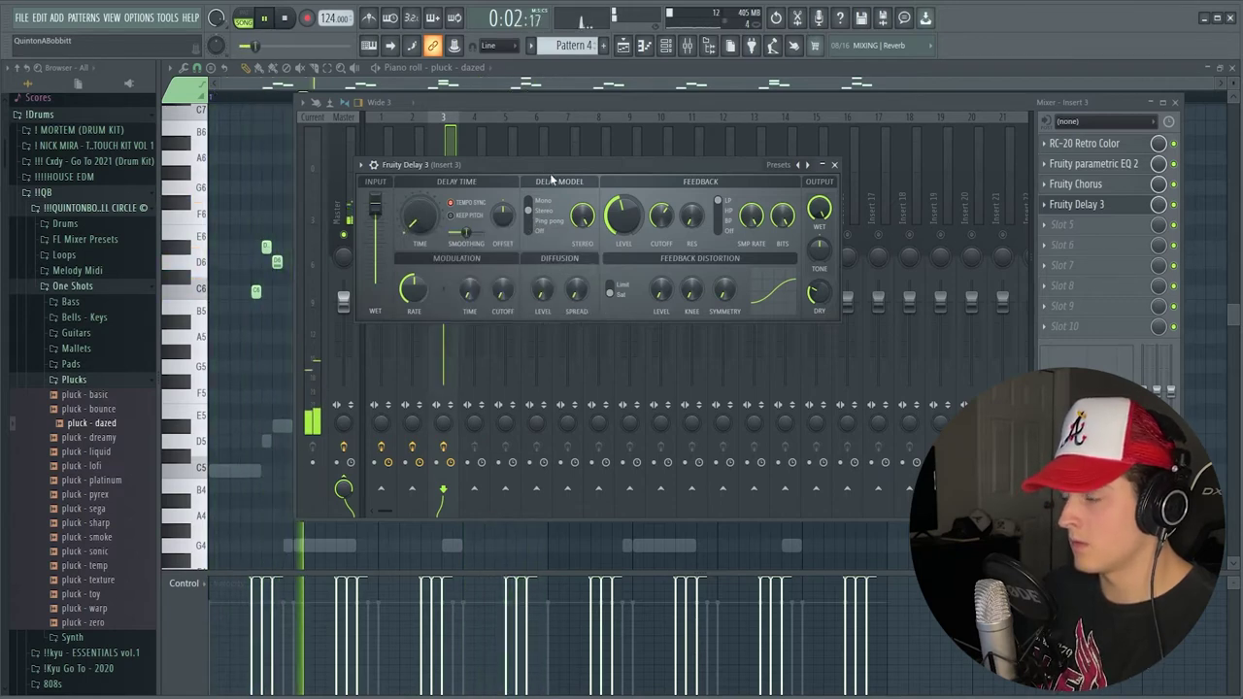
left_click_drag(820, 291, 819, 305)
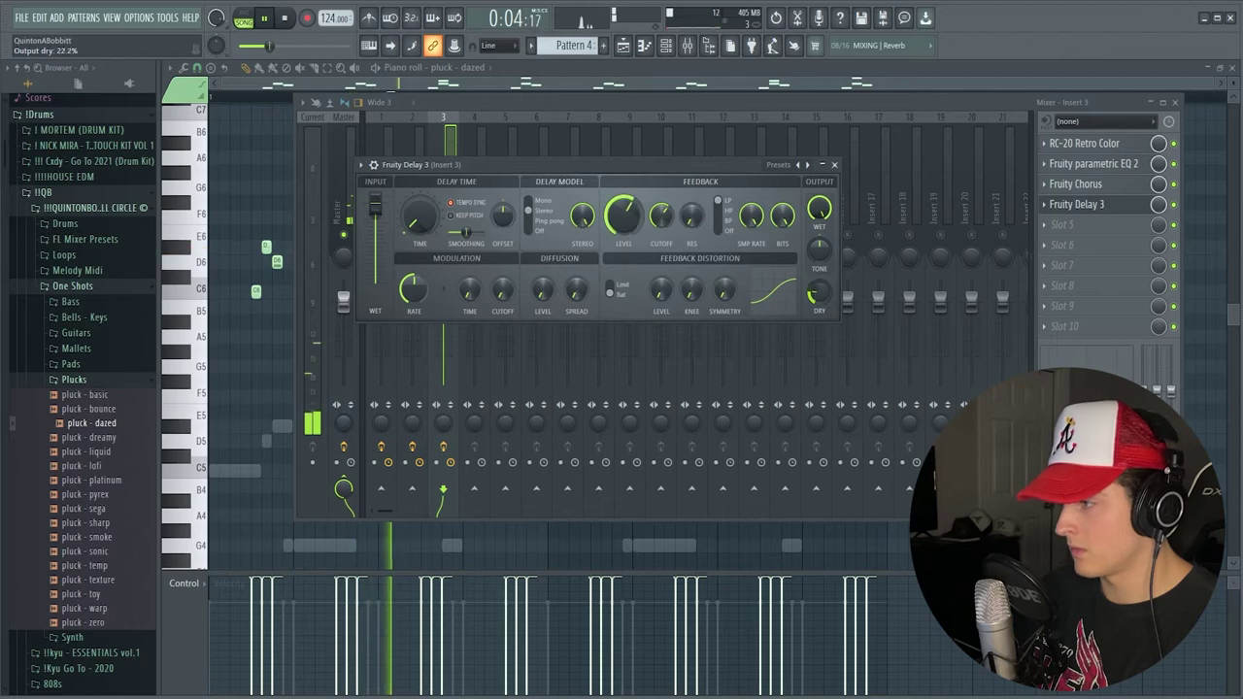
Restore the dry output of Fruity Delay 3 to full and reduce its wet output below 50% during playback.
left_click(833, 164)
key("space")
left_click(1075, 204)
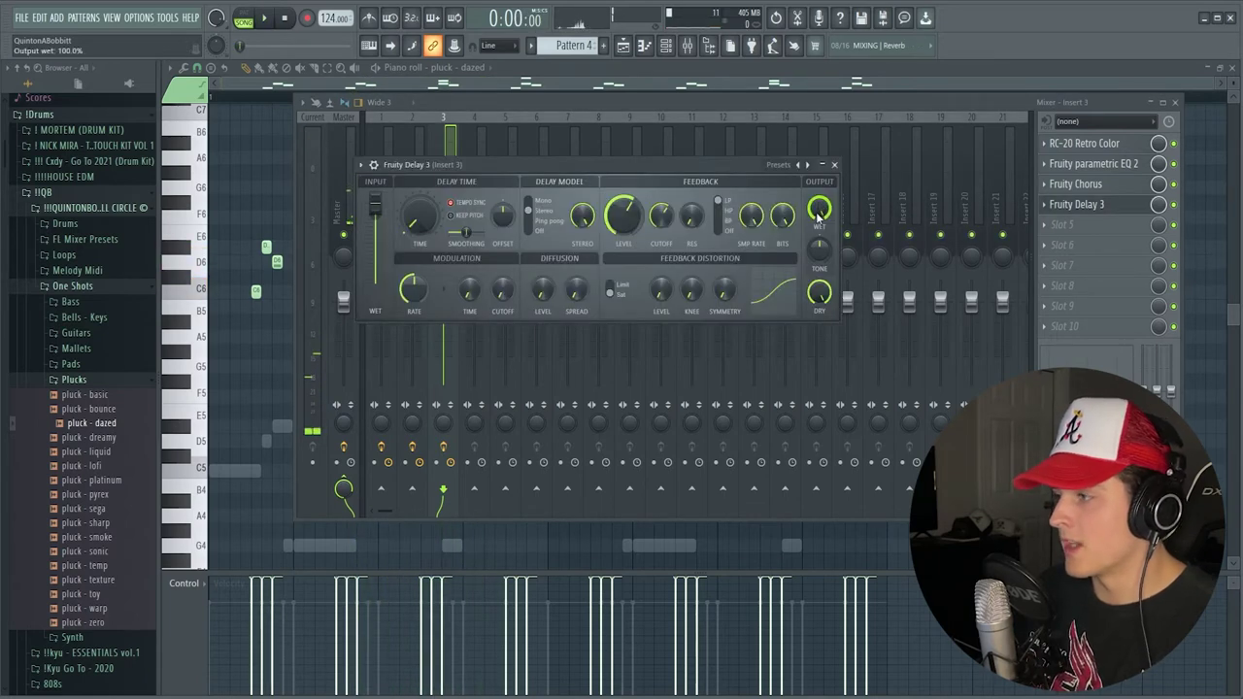
key("space")
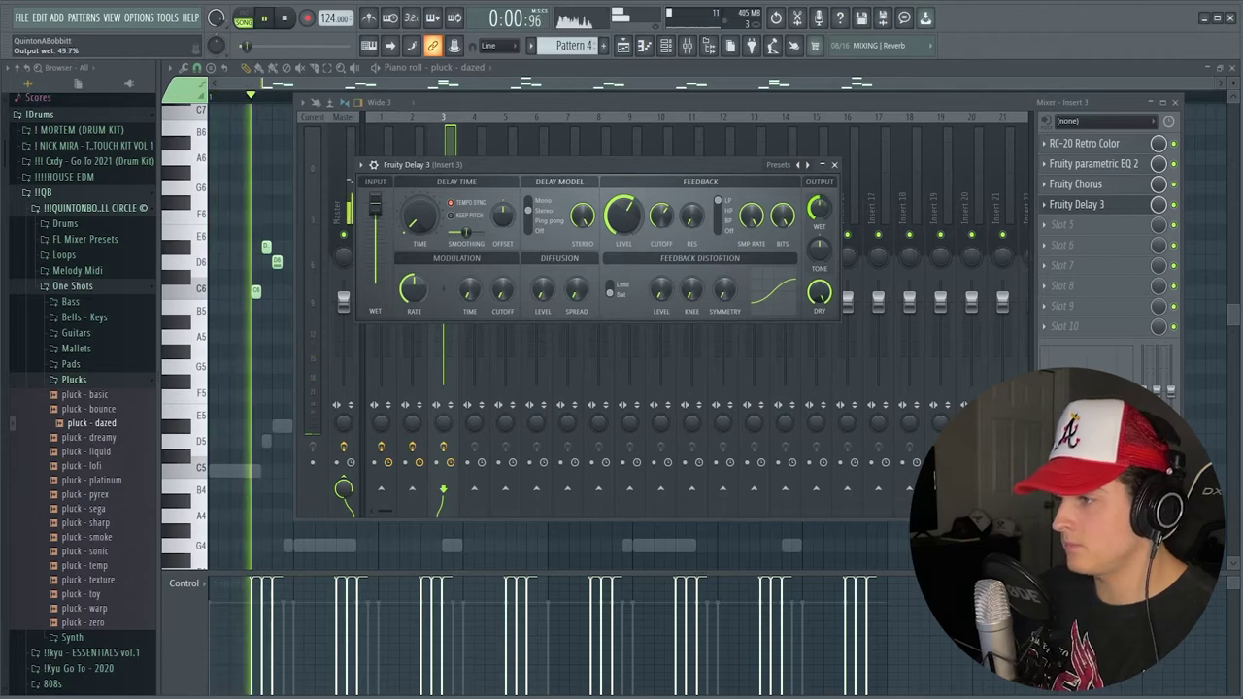
left_click_drag(818, 208, 819, 214)
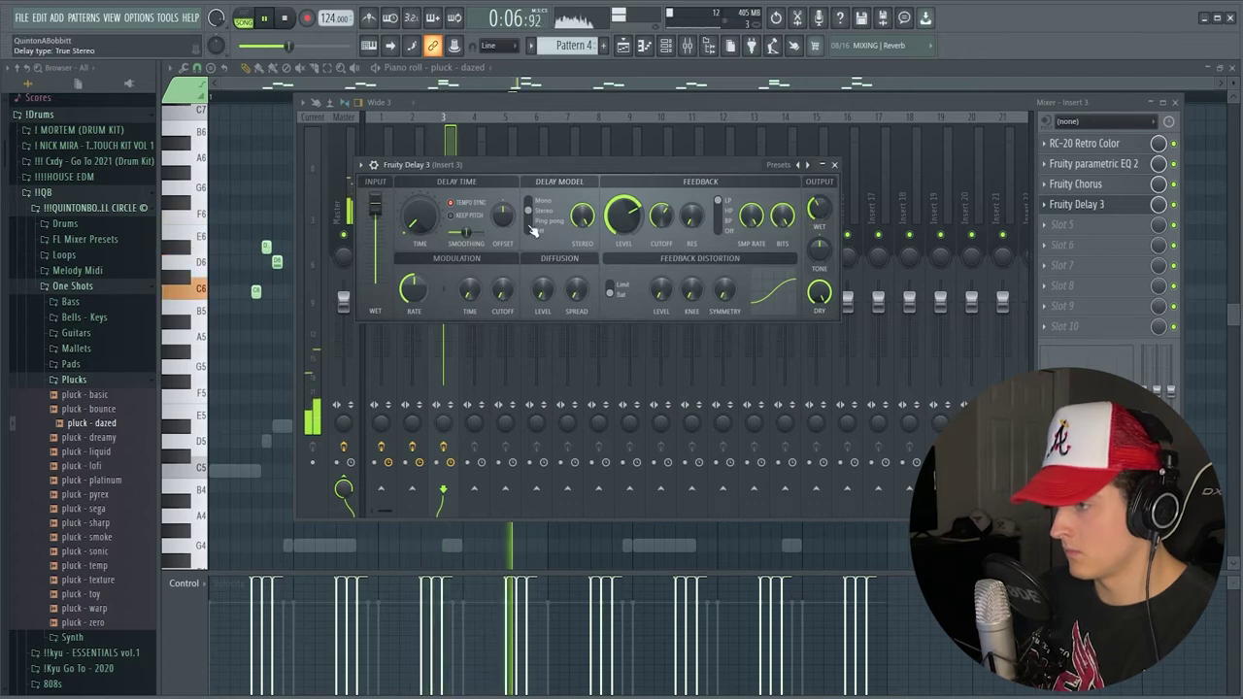
key("space")
Route mixer Inserts 1 to 4 to Insert 5 only and select Insert 5.
left_click(369, 214)
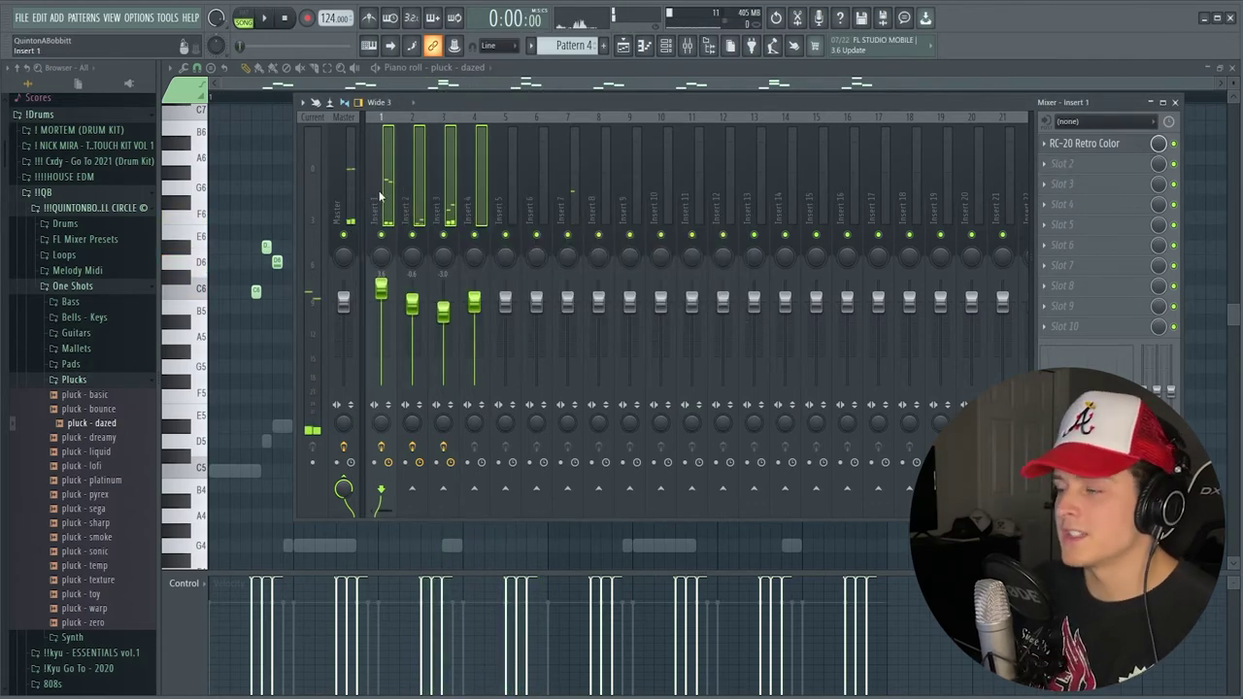
right_click(507, 490)
left_click(529, 499)
left_click(504, 177)
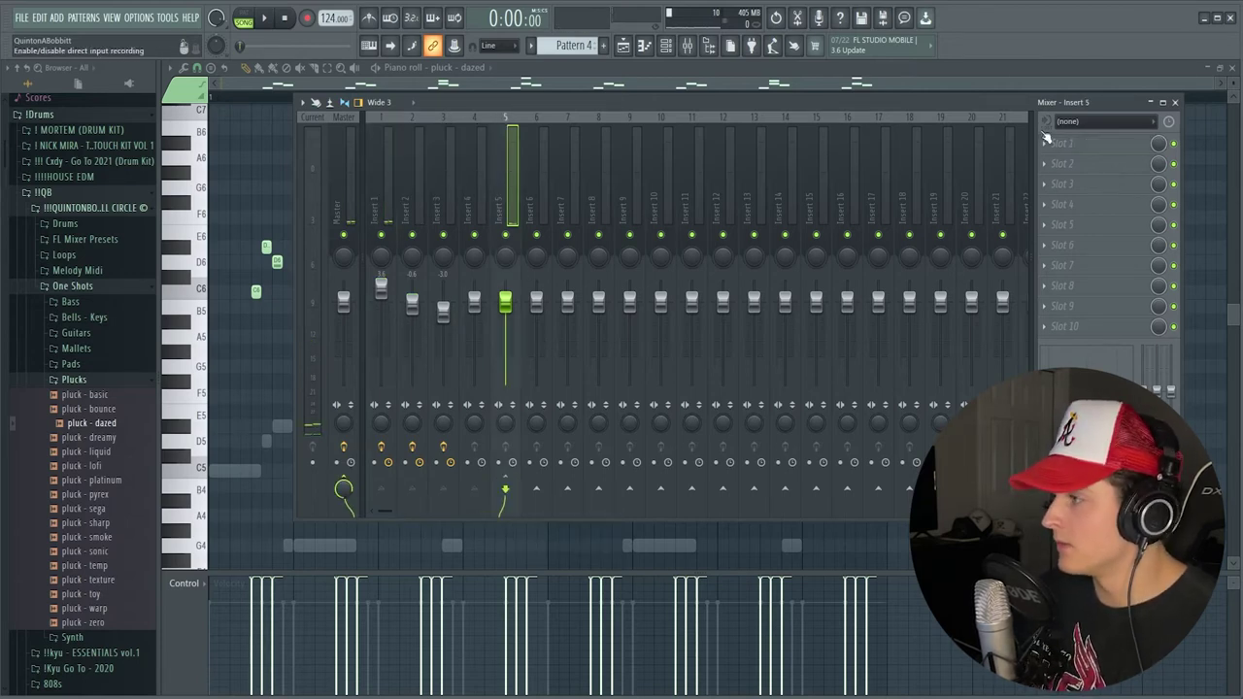
Load Fruity parametric EQ 2 on Insert 5 with the 20Hz + 18kHz cut preset and raise the low cut to about 141 Hz.
left_click(1086, 143)
left_click(1221, 574)
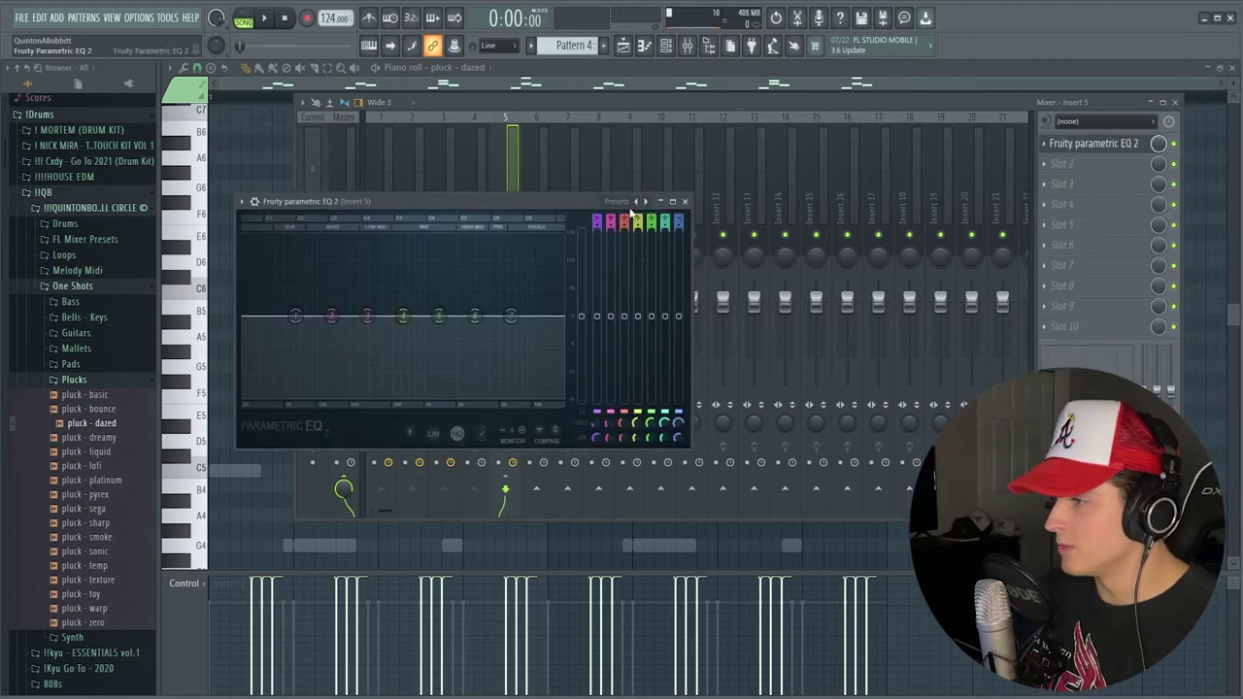
key("space")
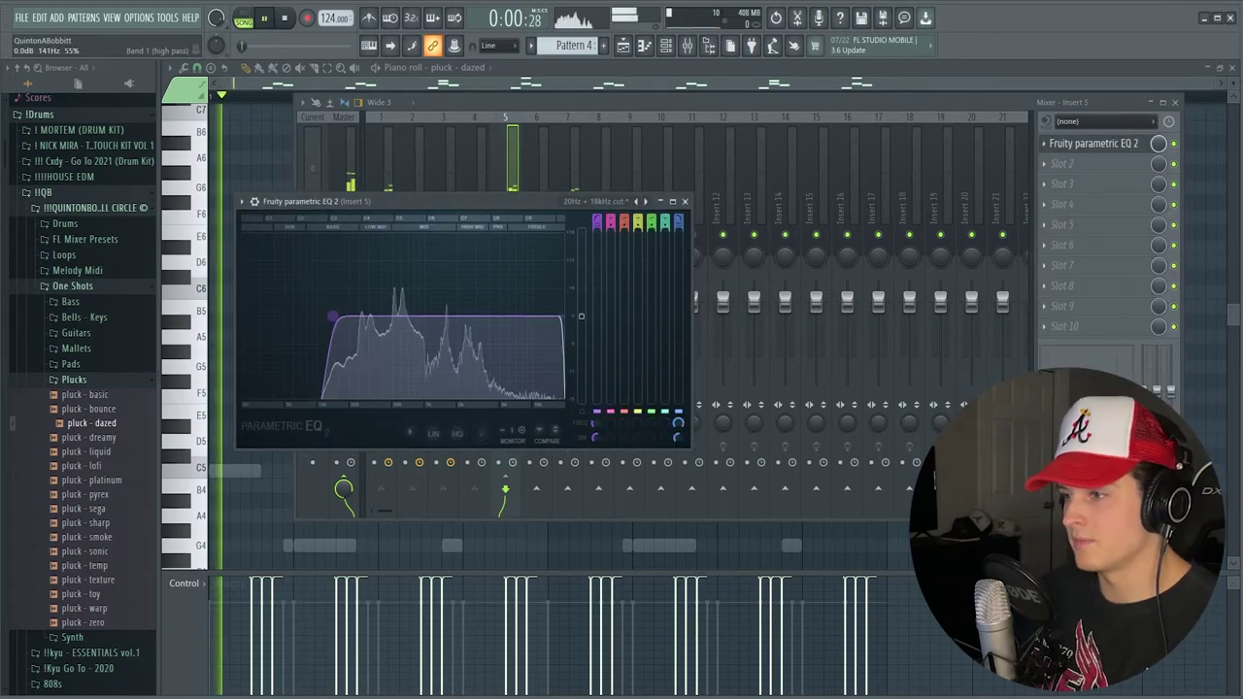
left_click(687, 201)
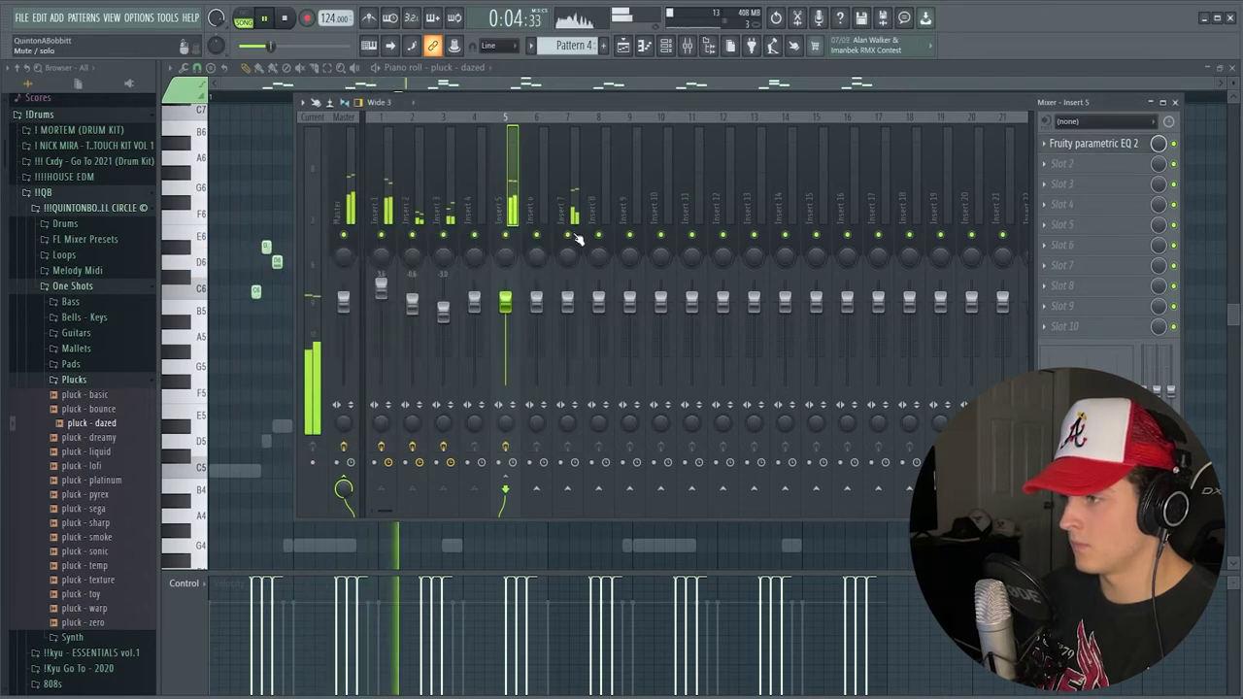
left_click(569, 300)
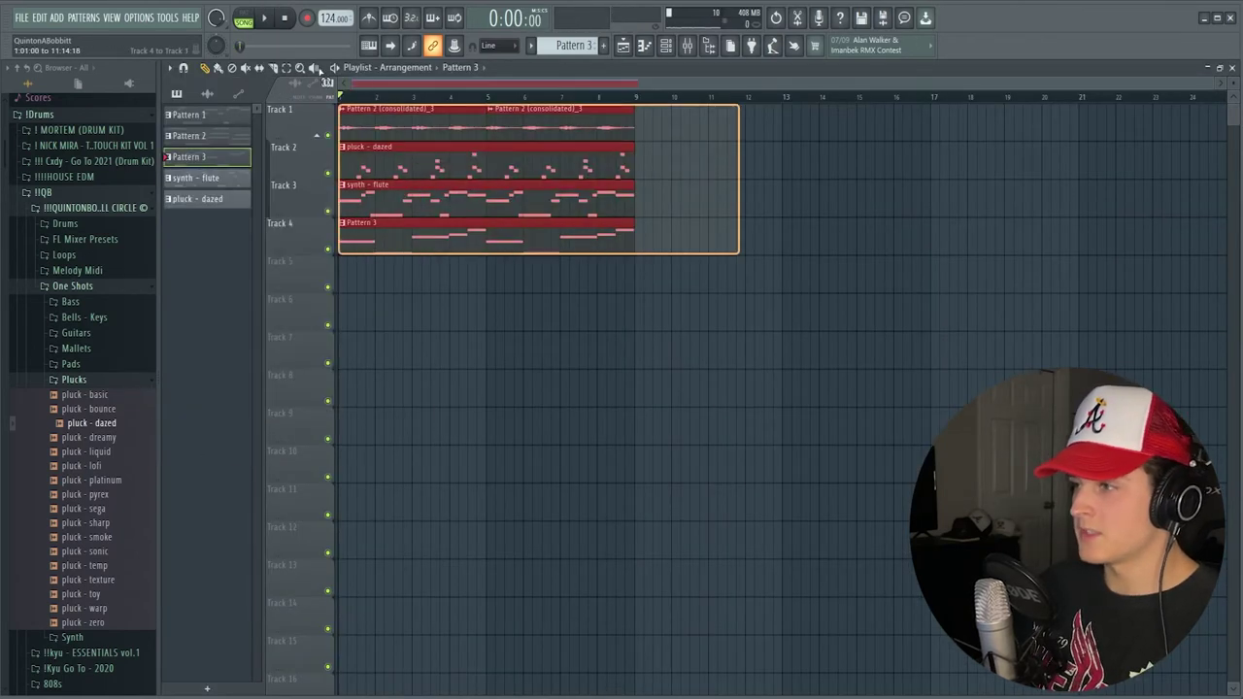
Duplicate all playlist clips of bars 1 to 8 three times so the arrangement fills 32 bars.
key("ctrl+b")
key("ctrl+b")
key("ctrl+b")
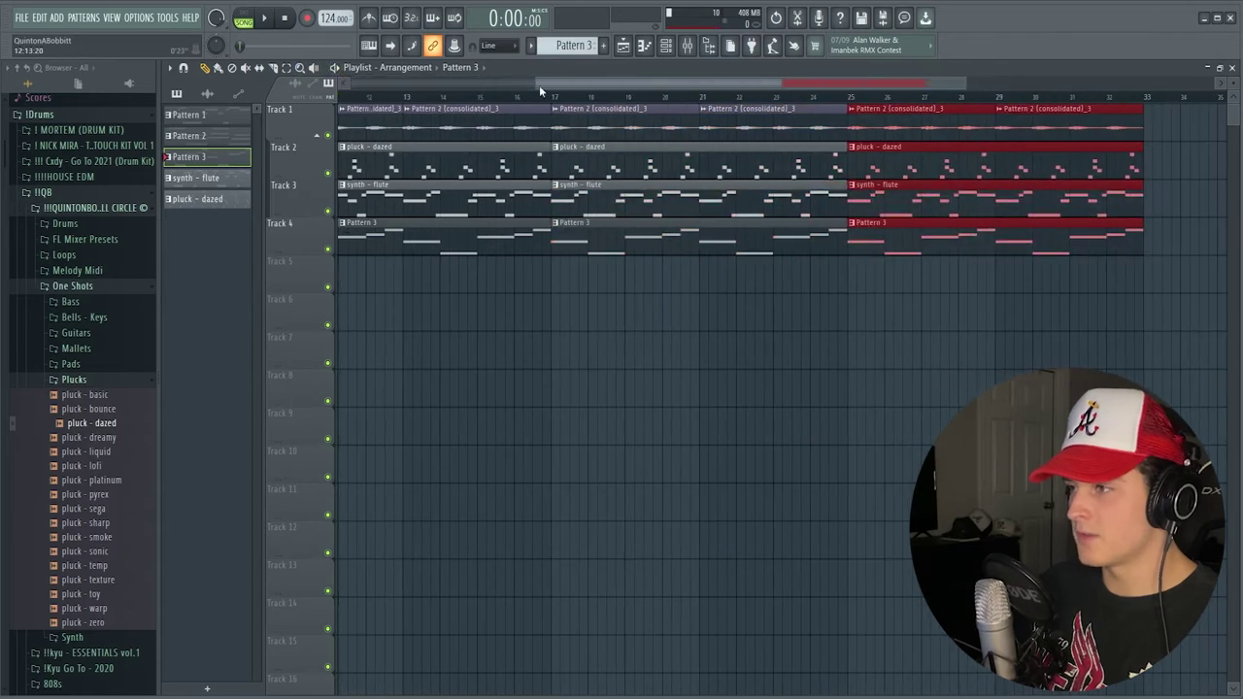
left_click_drag(251, 87, 240, 86)
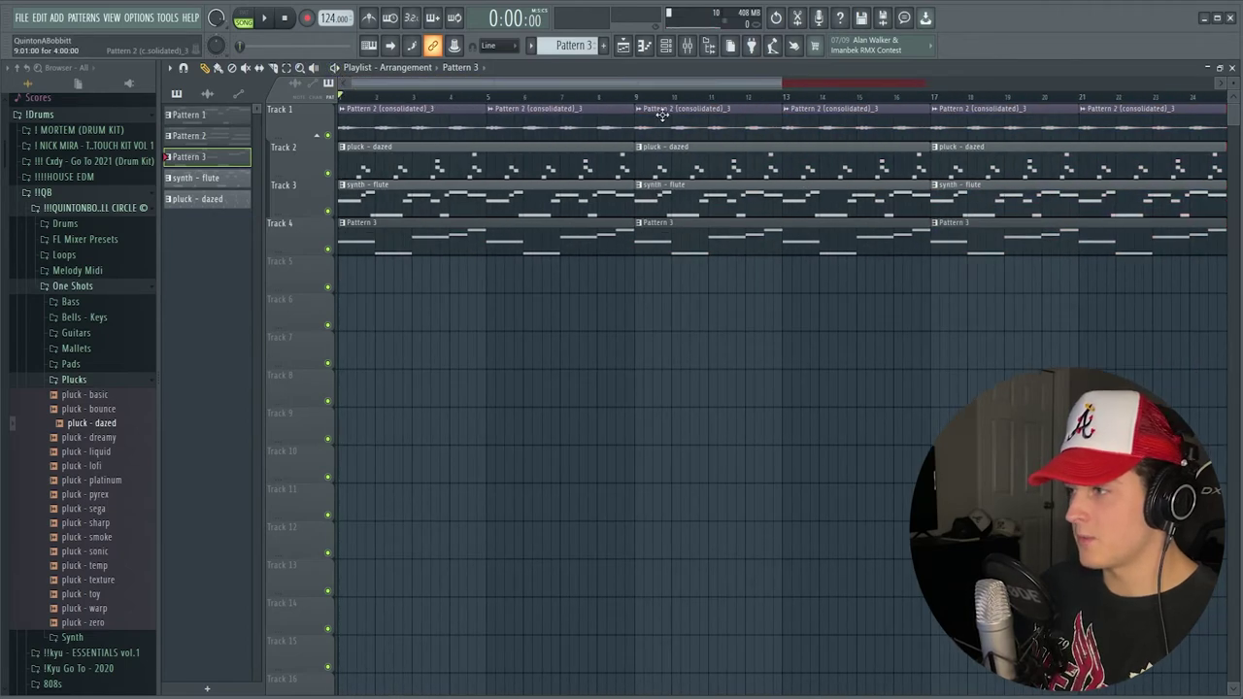
Replace the Track 4 clip at bars 9 to 16 with a new empty pattern and select those bars for playback.
right_click(699, 248)
left_click_drag(639, 100, 885, 115)
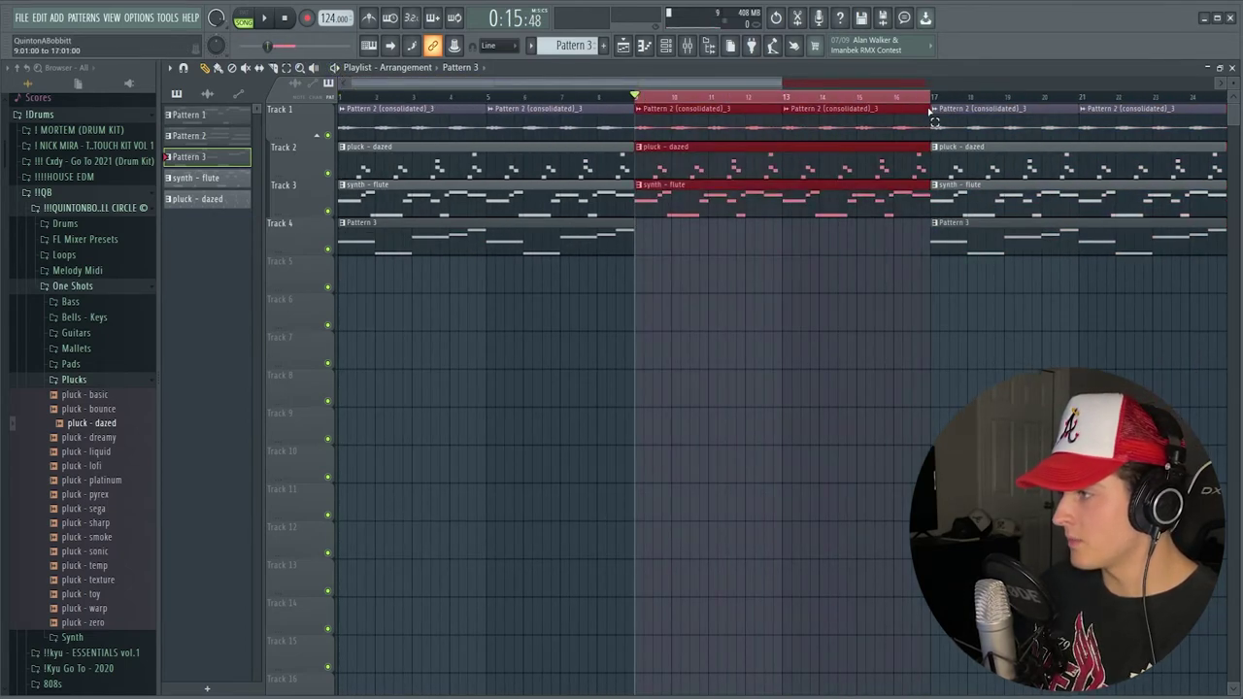
left_click(604, 46)
left_click(640, 241)
left_click_drag(670, 243, 856, 250)
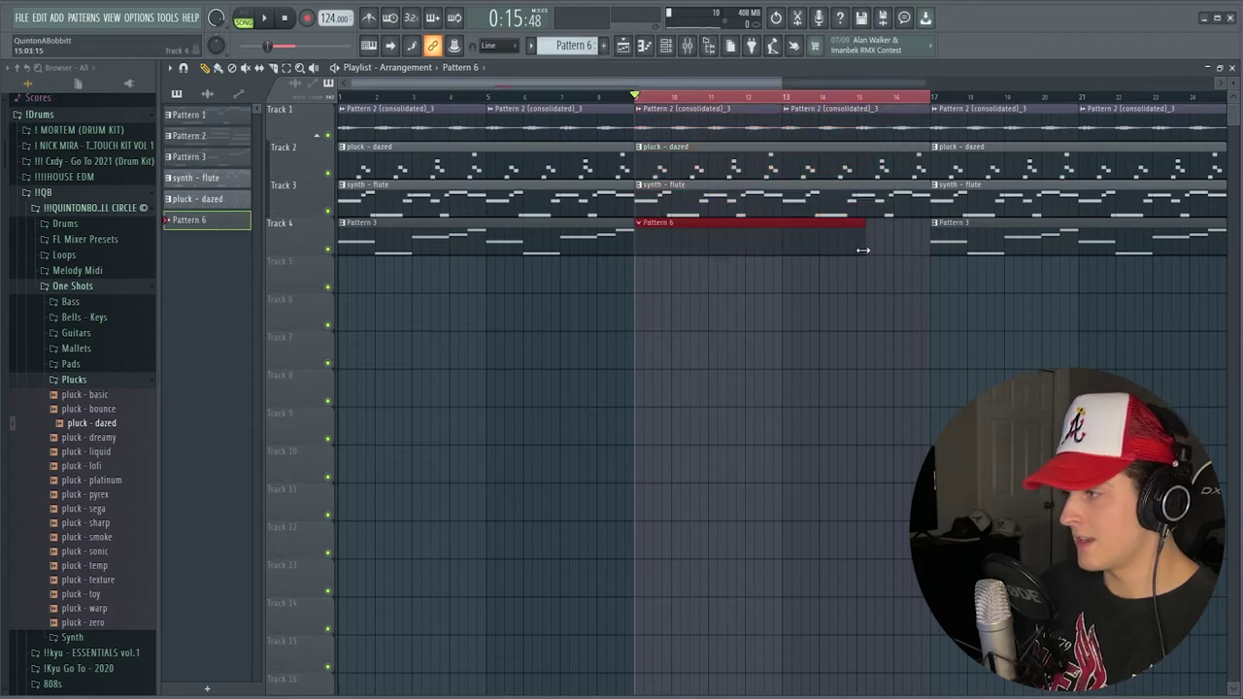
Load the B3LOW clap from the drum kit as a new channel and apply the kit's default clap pattern to it.
key("F6")
left_click(66, 285)
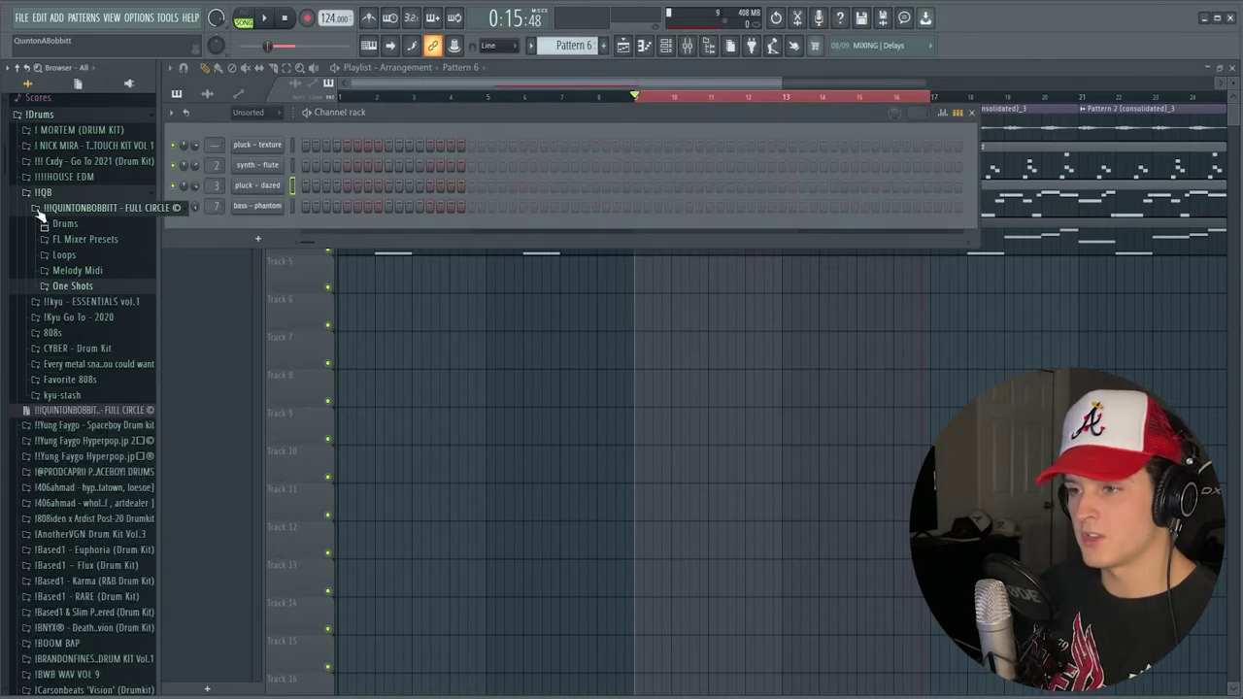
left_click(66, 223)
left_click(78, 255)
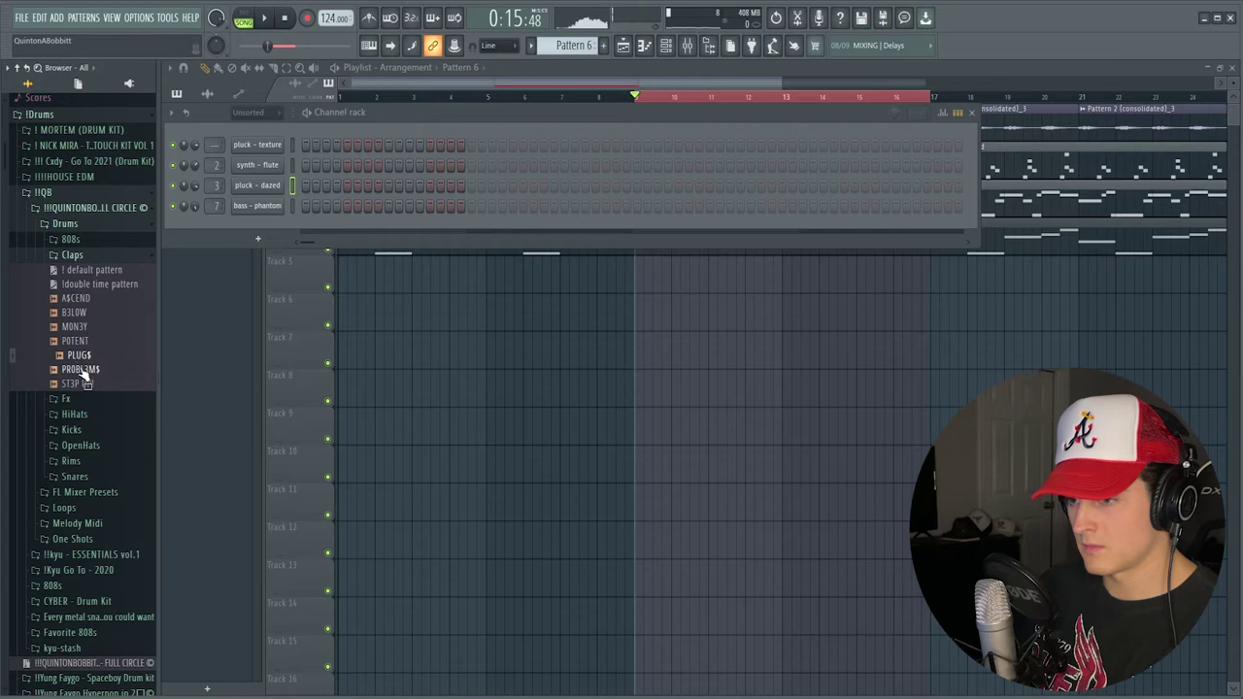
left_click(74, 312)
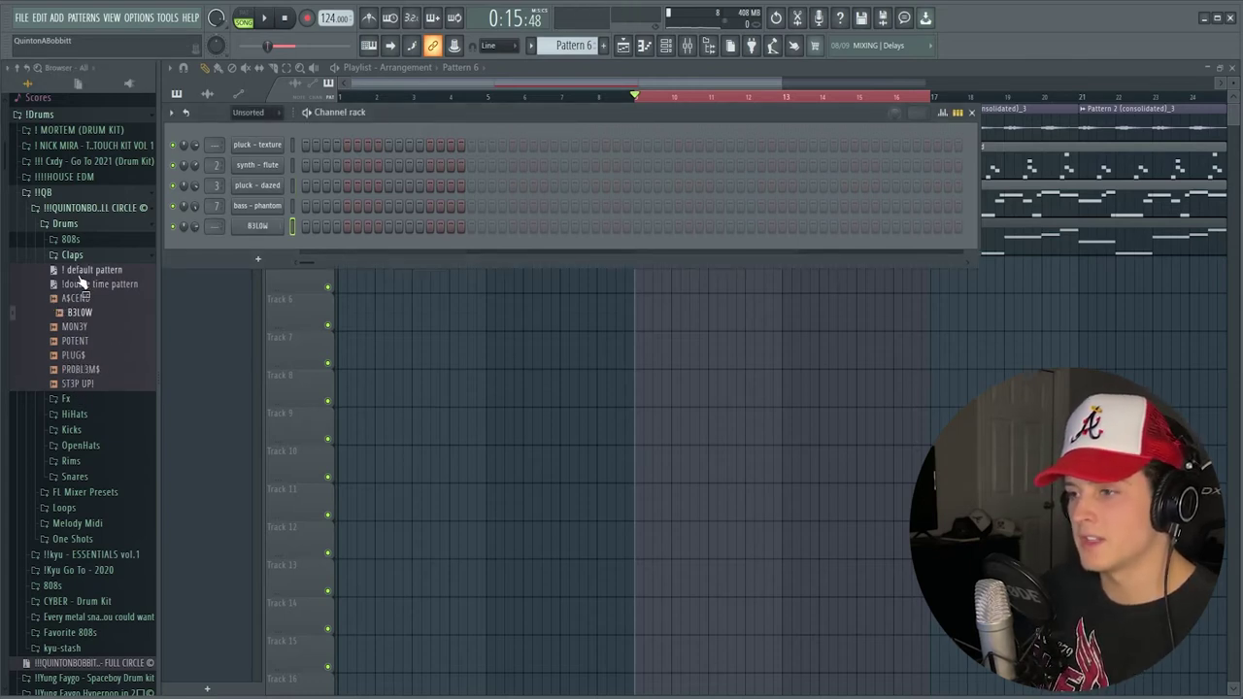
left_click_drag(82, 272, 311, 226)
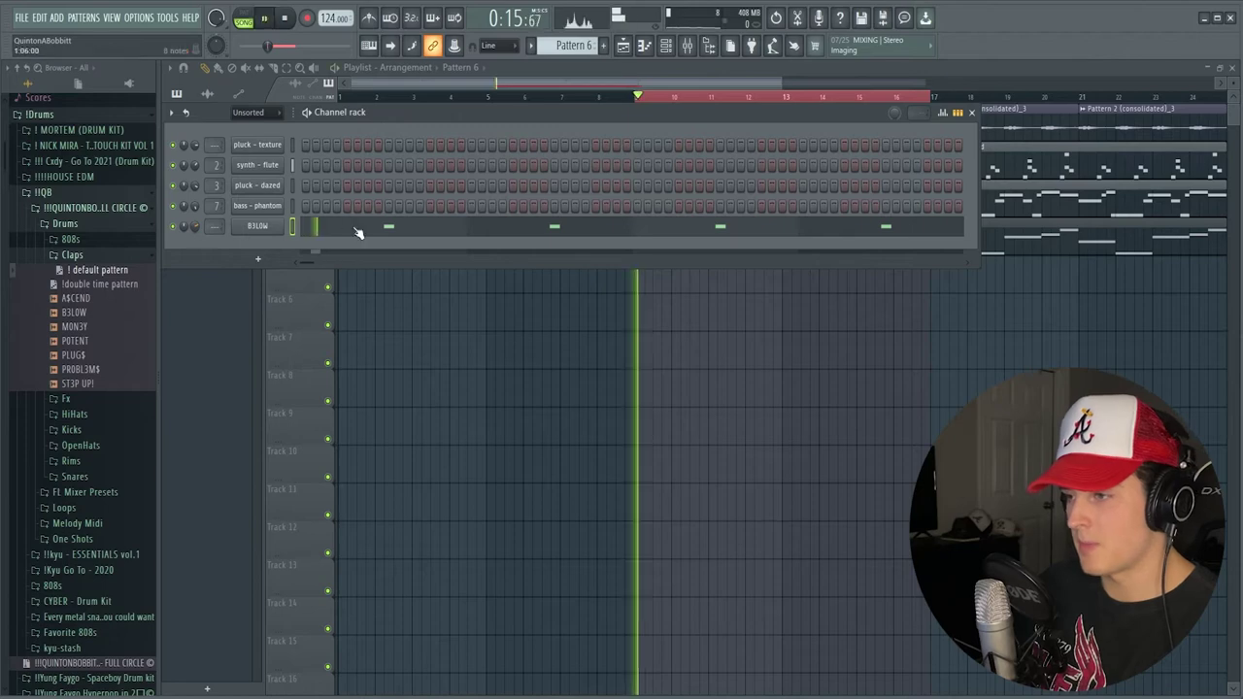
Play back the clap pattern, set the B3LOW channel volume to about 73% and collapse the Claps folder.
left_click(356, 233)
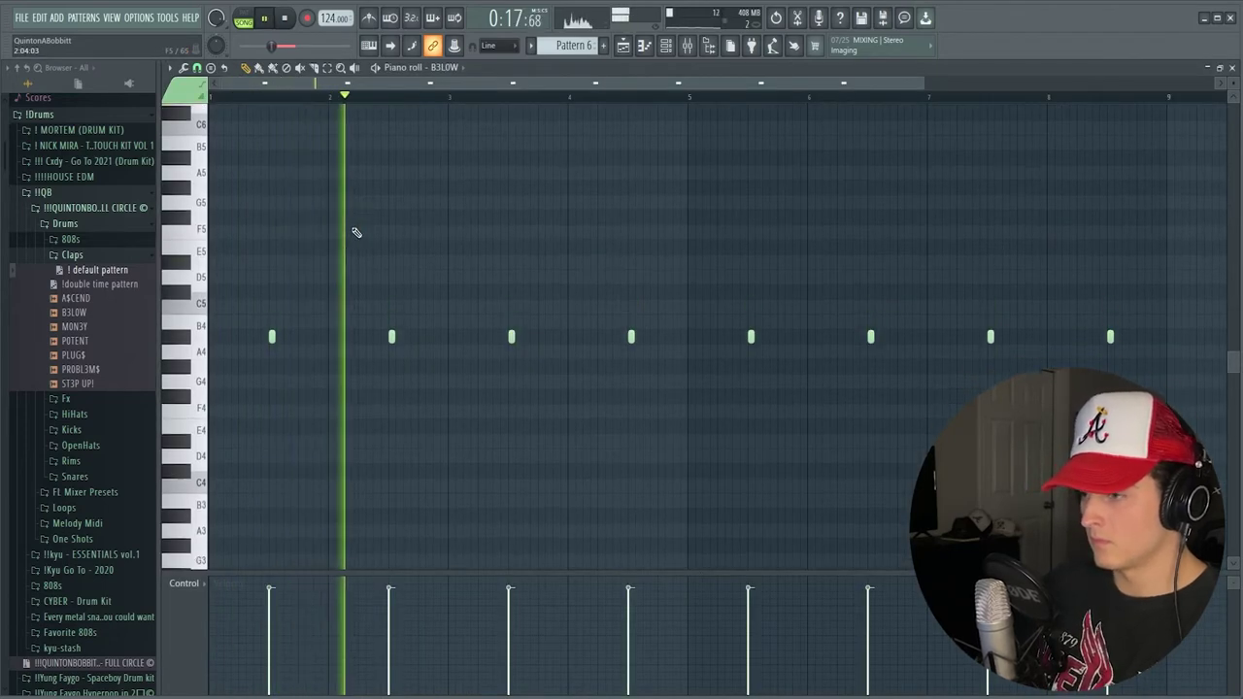
key("F6")
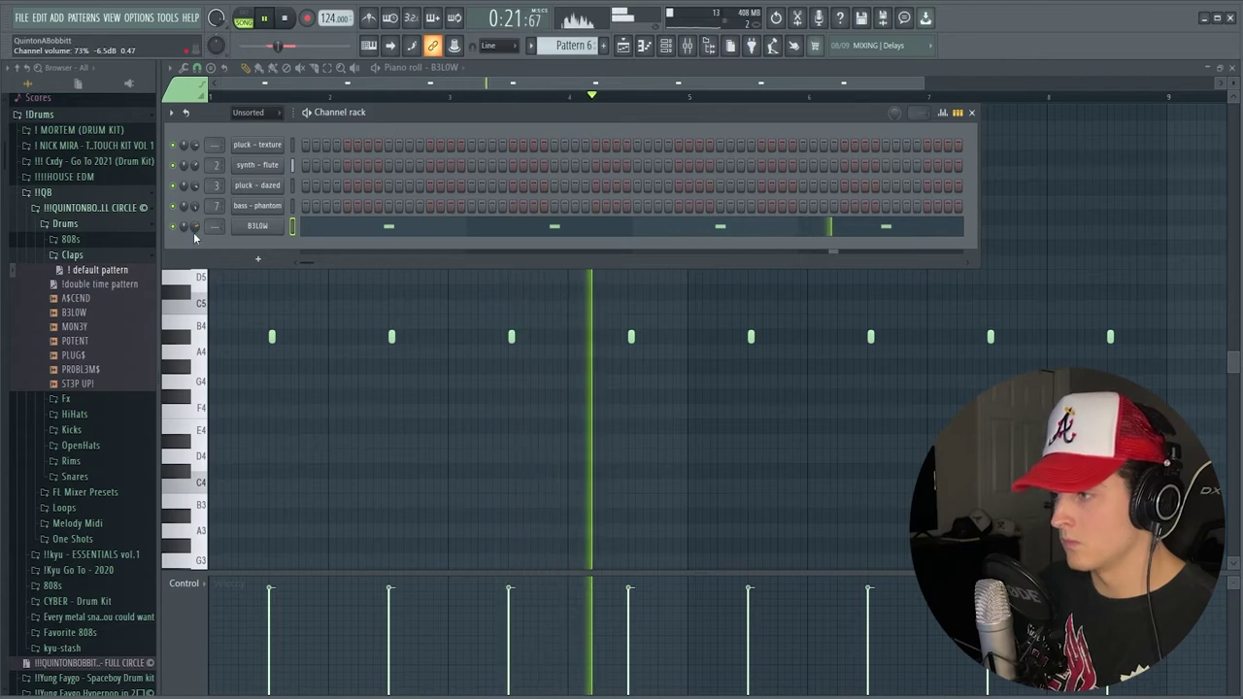
left_click(668, 57)
left_click(669, 56)
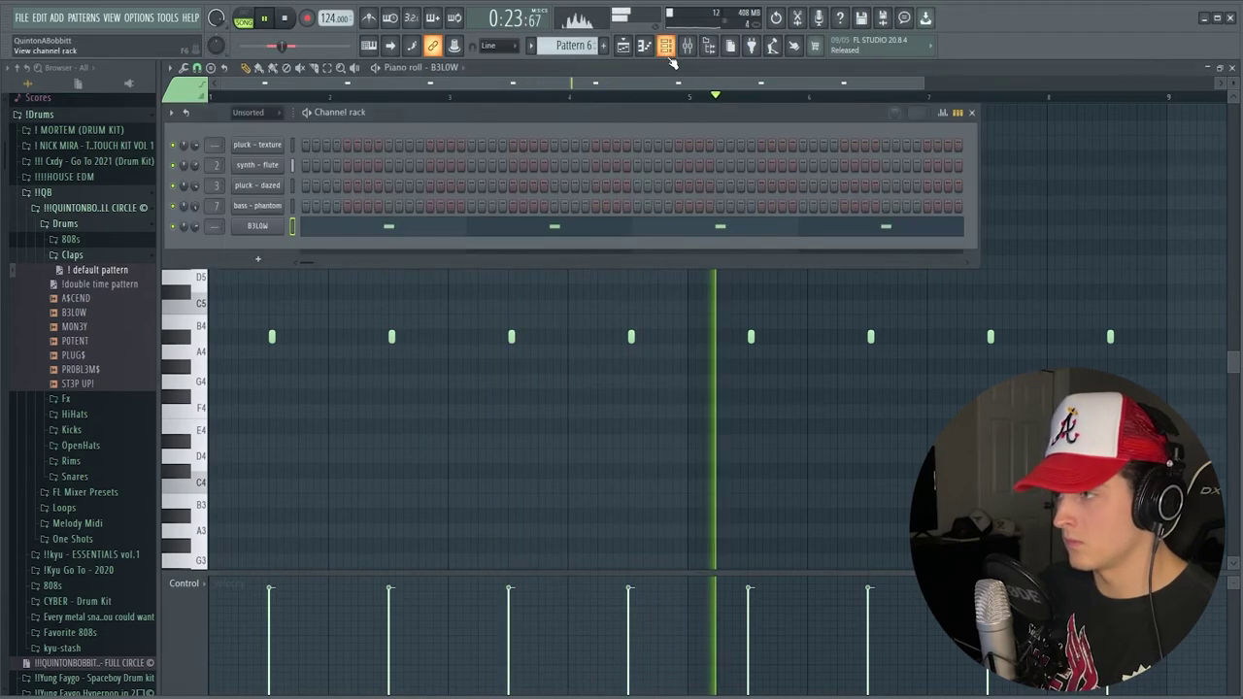
left_click(72, 254)
key("space")
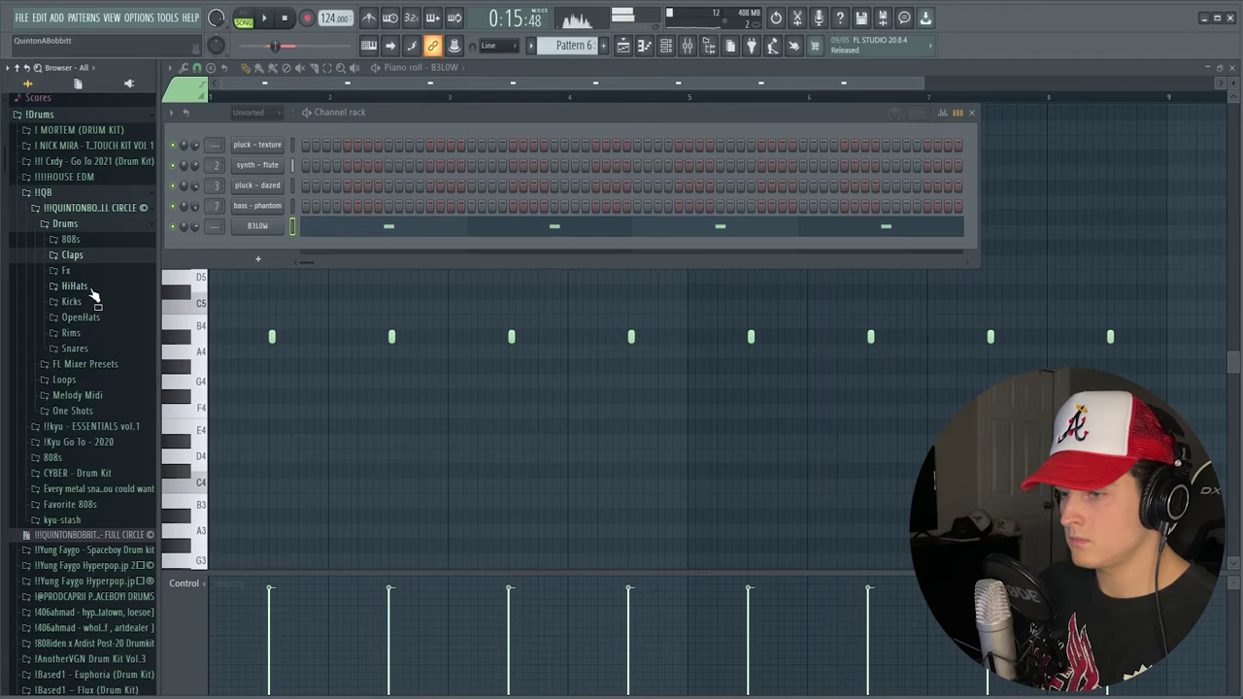
Load the CLIPZ hi-hat from the kit as a new channel with a 27% fade-out and fill its pattern with steady C5 hits and a G4 roll.
left_click(75, 286)
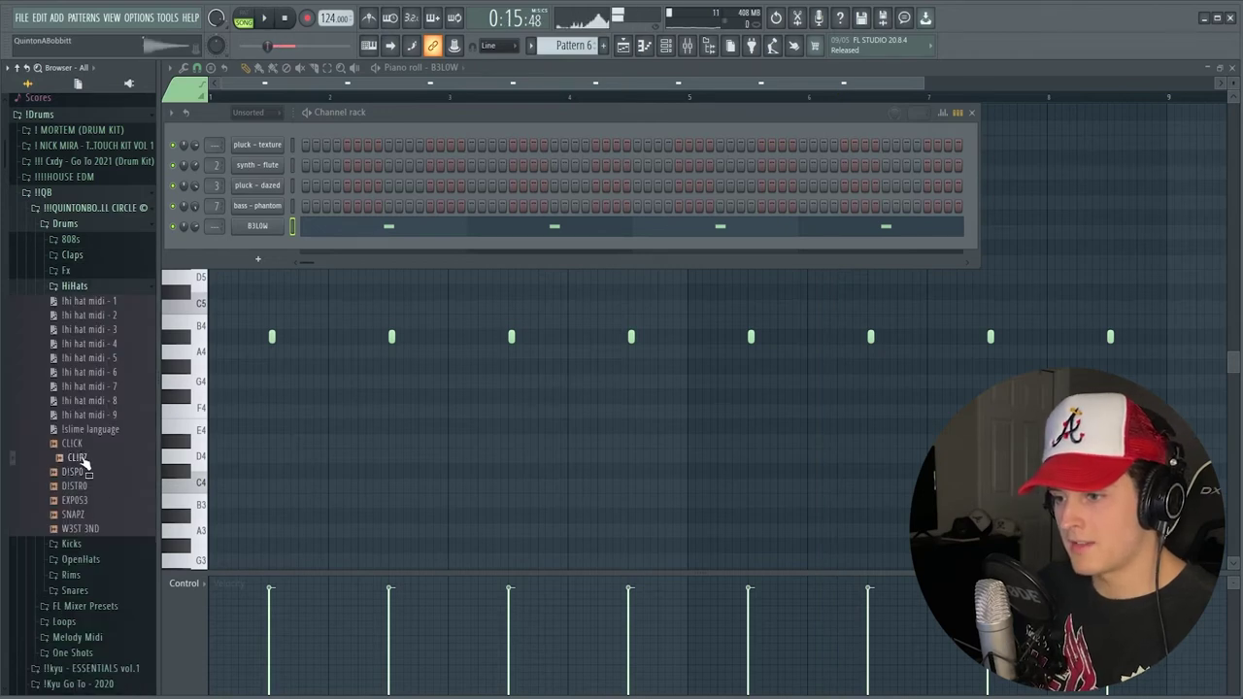
left_click_drag(573, 438, 573, 428)
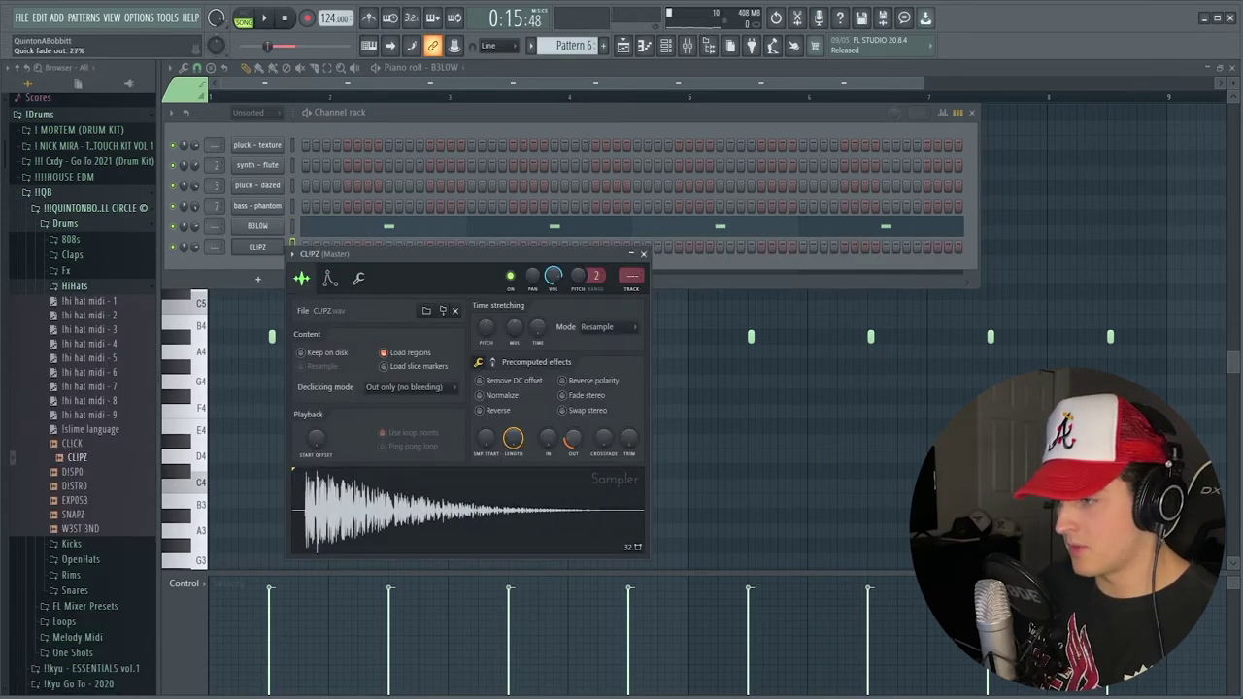
key("space")
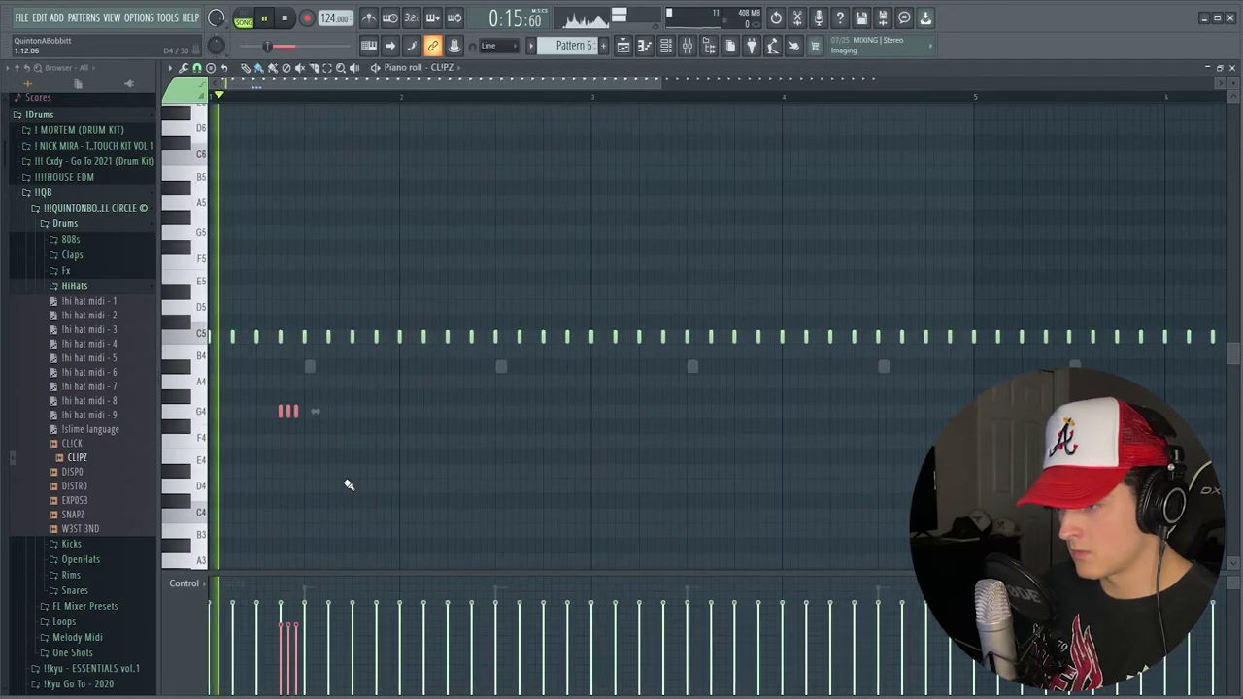
Add a lower F4 hi-hat hit at the end of bar 1 and a descending F4, E4, D#4 run at the end of bar 2.
left_click(376, 442)
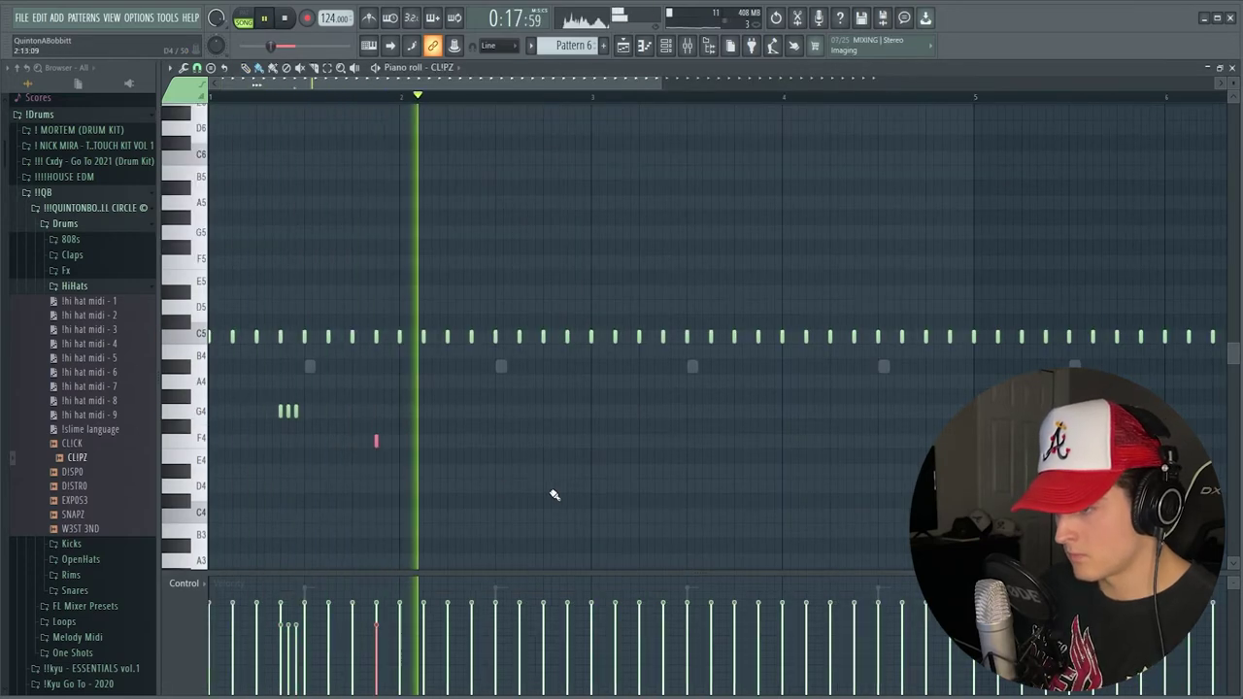
left_click(512, 441)
key("space")
left_click(544, 441)
key("space")
left_click_drag(512, 442, 542, 457)
left_click(568, 470)
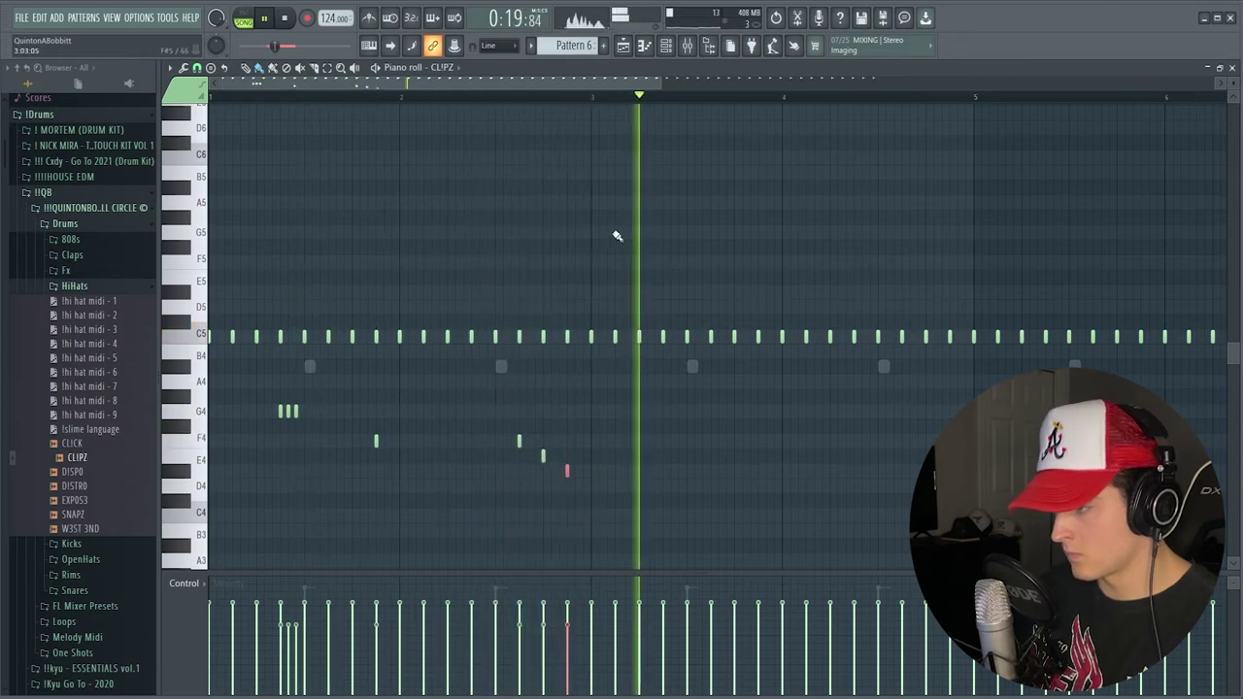
Add one extra C5 hi-hat hit just after the second eighth note in bar 3 and in bar 1, checking by playback.
left_click(595, 97)
left_click(622, 337)
left_click(578, 99)
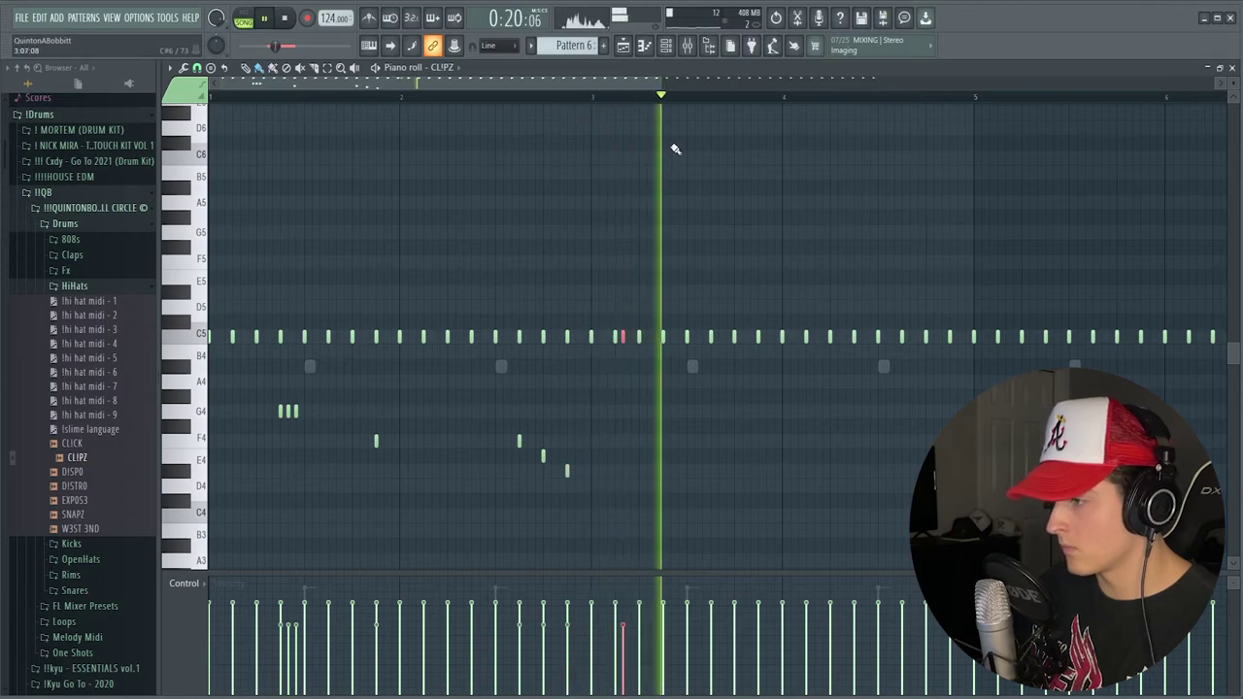
left_click(572, 99)
key("space")
left_click(213, 99)
key("space")
left_click(240, 337)
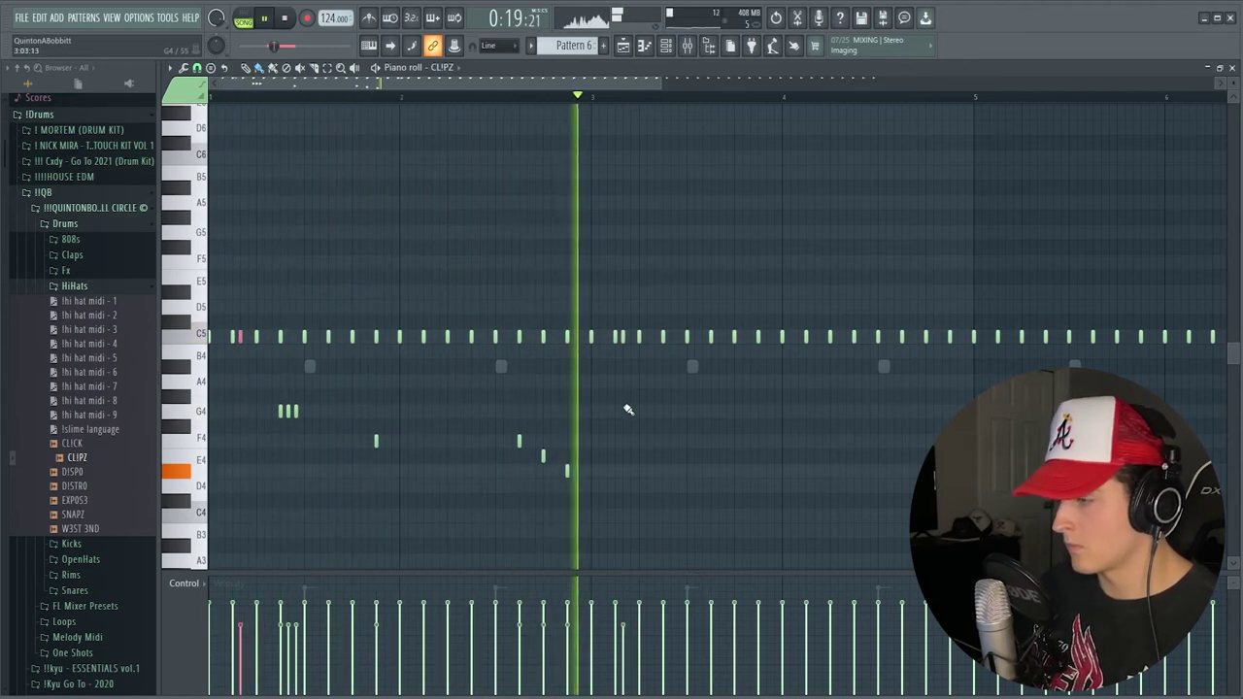
Complete the pitched hi-hat fills in bars 3 and 4 and duplicate the four-bar pattern over bars 5 to 8.
key("space")
scroll(634, 102, "down", 2)
left_click_drag(639, 99, 44, 94)
key("ctrl+b")
key("ctrl+d")
left_click_drag(258, 101, 178, 44)
left_click(666, 45)
key("space")
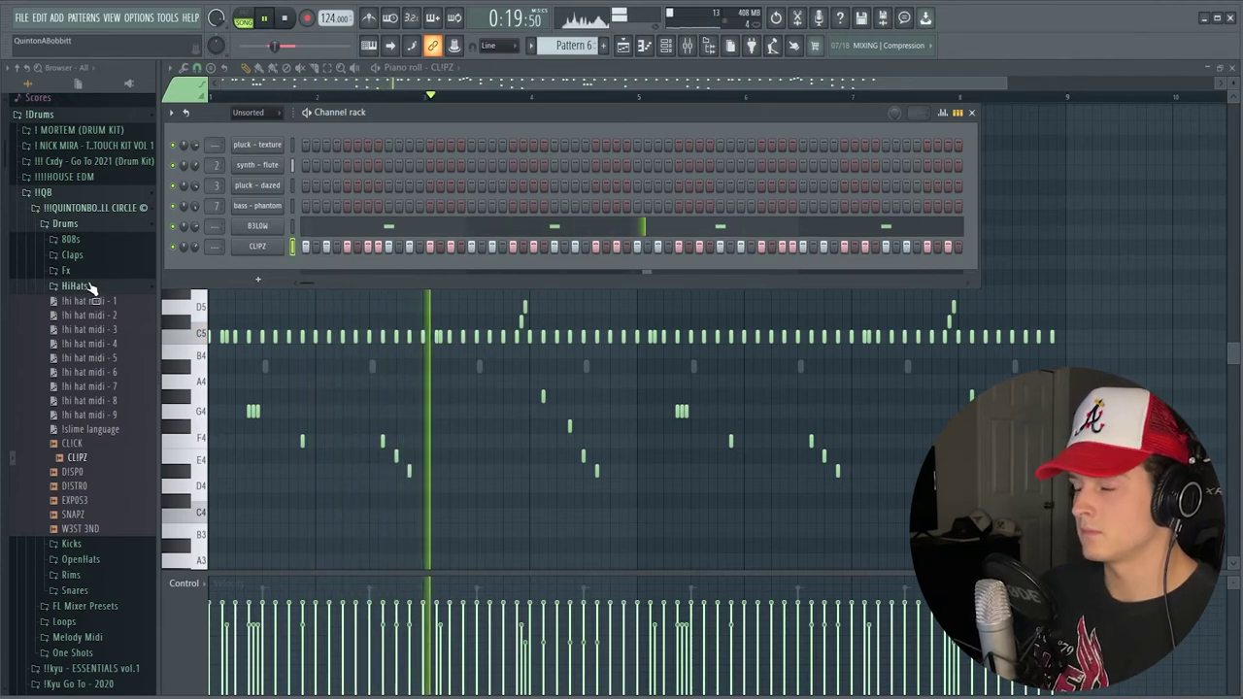
Move the Pattern 6 drum clip to Track 5 and place a new empty pattern on Track 4 at bars 9 to 16.
left_click(623, 56)
left_click_drag(612, 85, 652, 82)
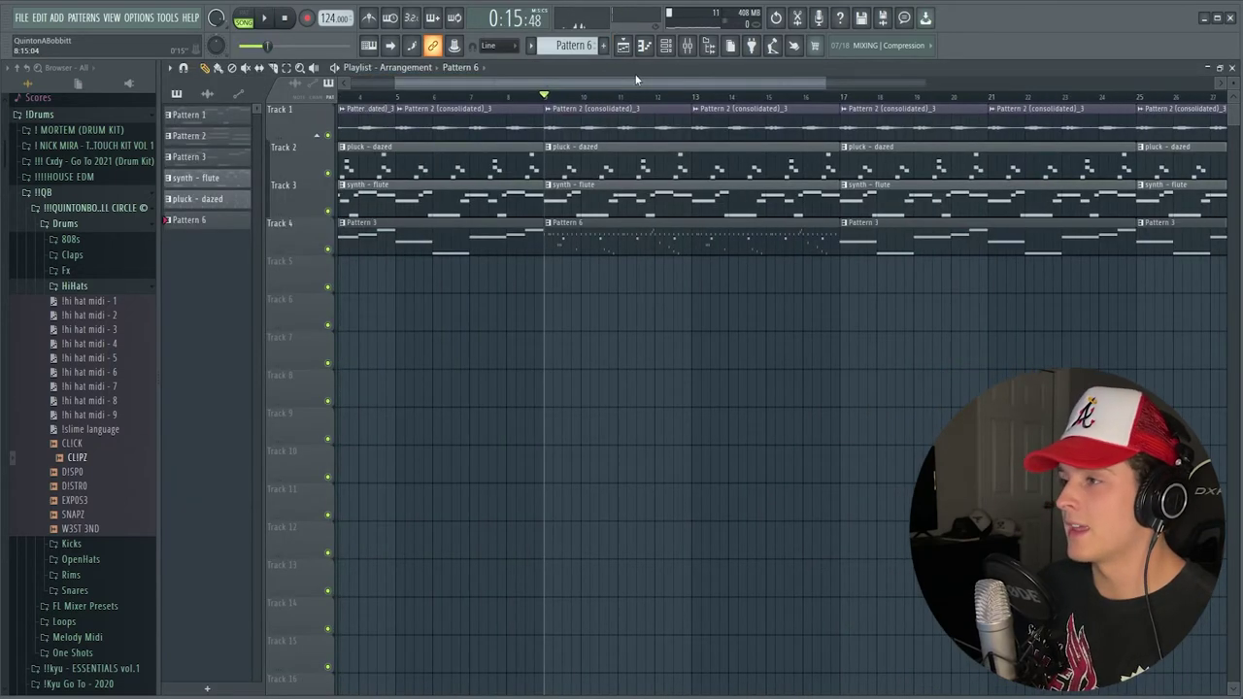
left_click(603, 45)
left_click_drag(212, 245, 822, 255)
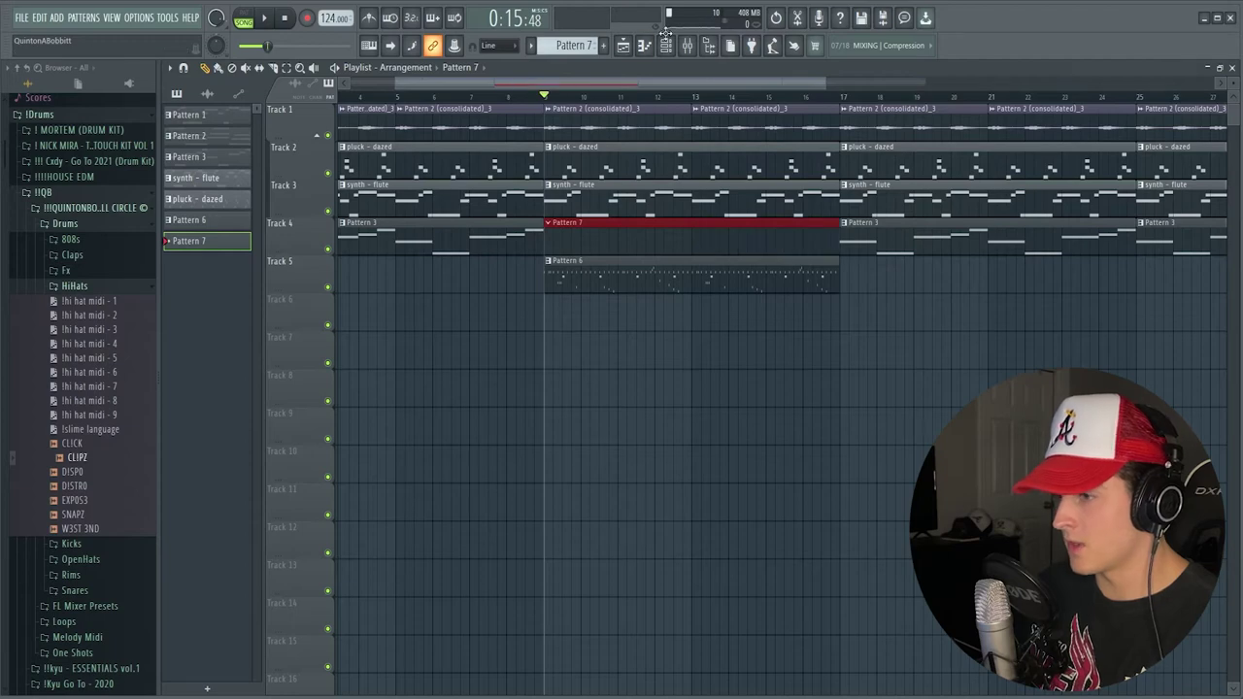
Load the pad - spacekid one-shot as a new channel, set it to cut itself and enable its volume envelope.
left_click(666, 43)
left_click(58, 223)
left_click(73, 285)
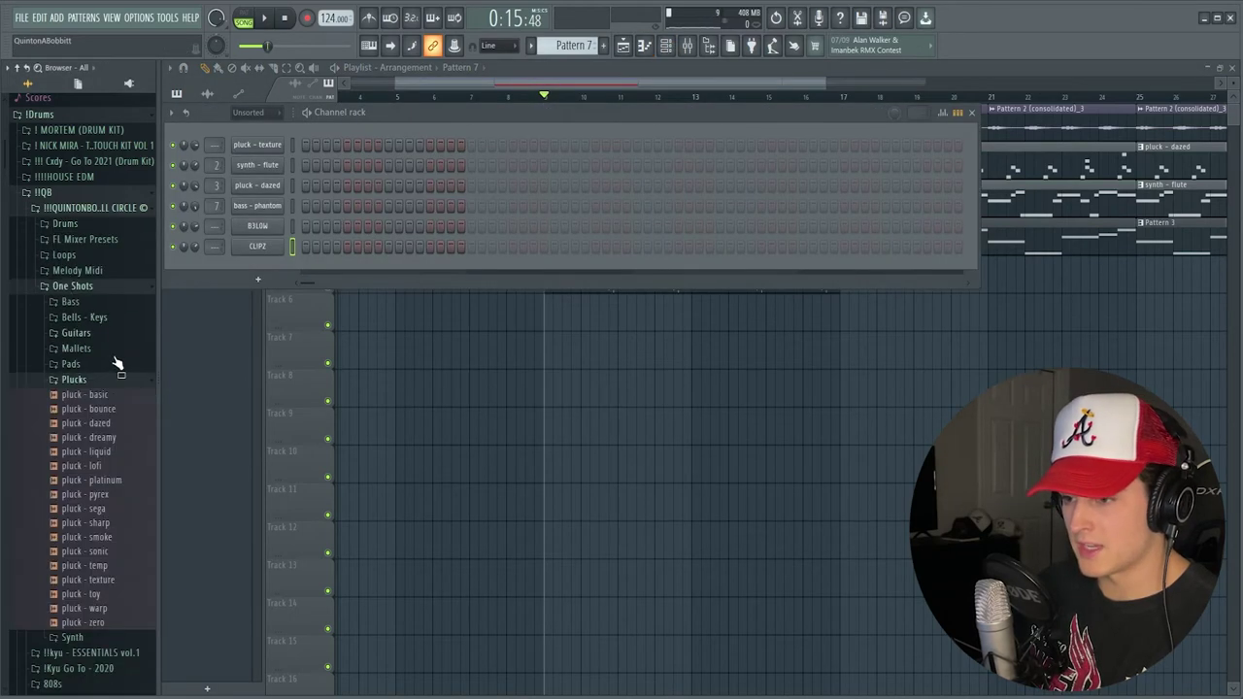
left_click(84, 364)
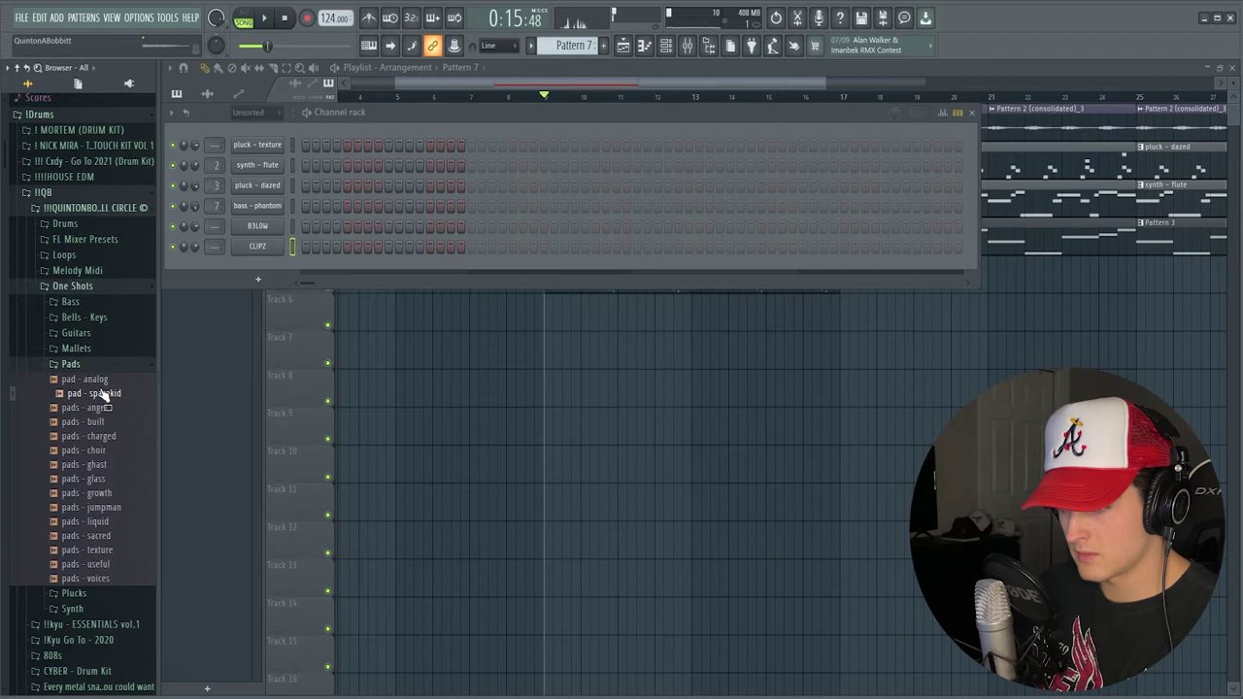
left_click_drag(86, 396, 260, 270)
right_click(264, 272)
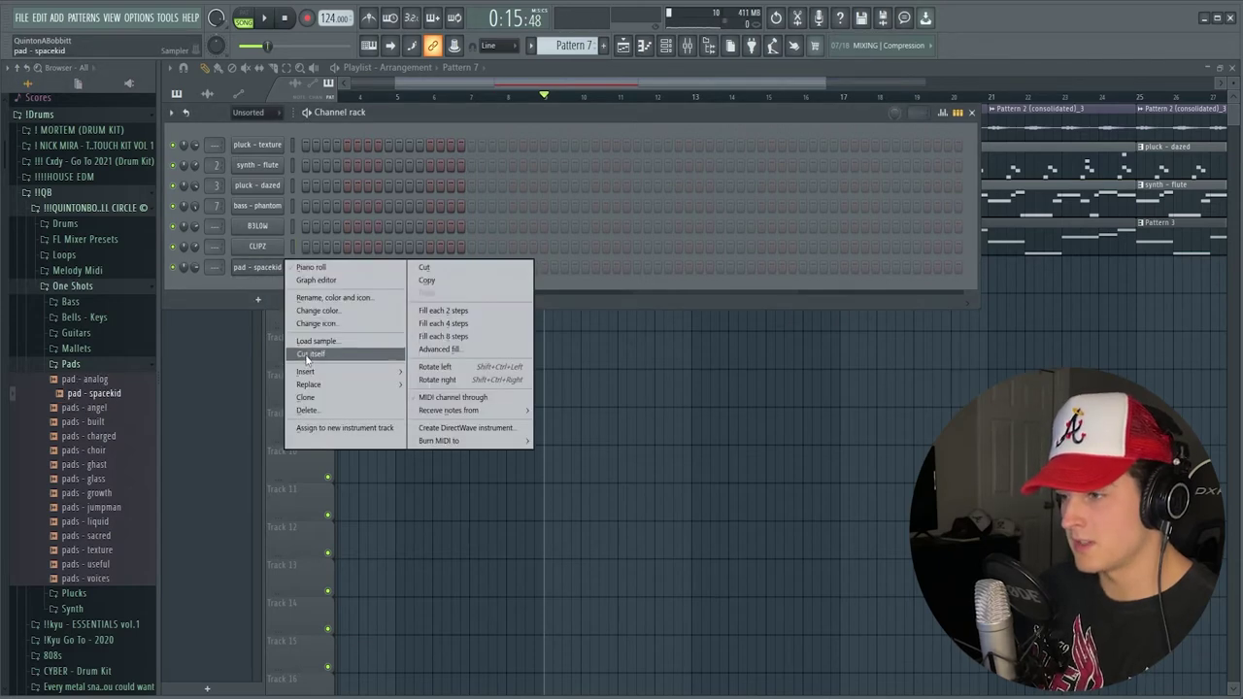
left_click(306, 356)
left_click(258, 269)
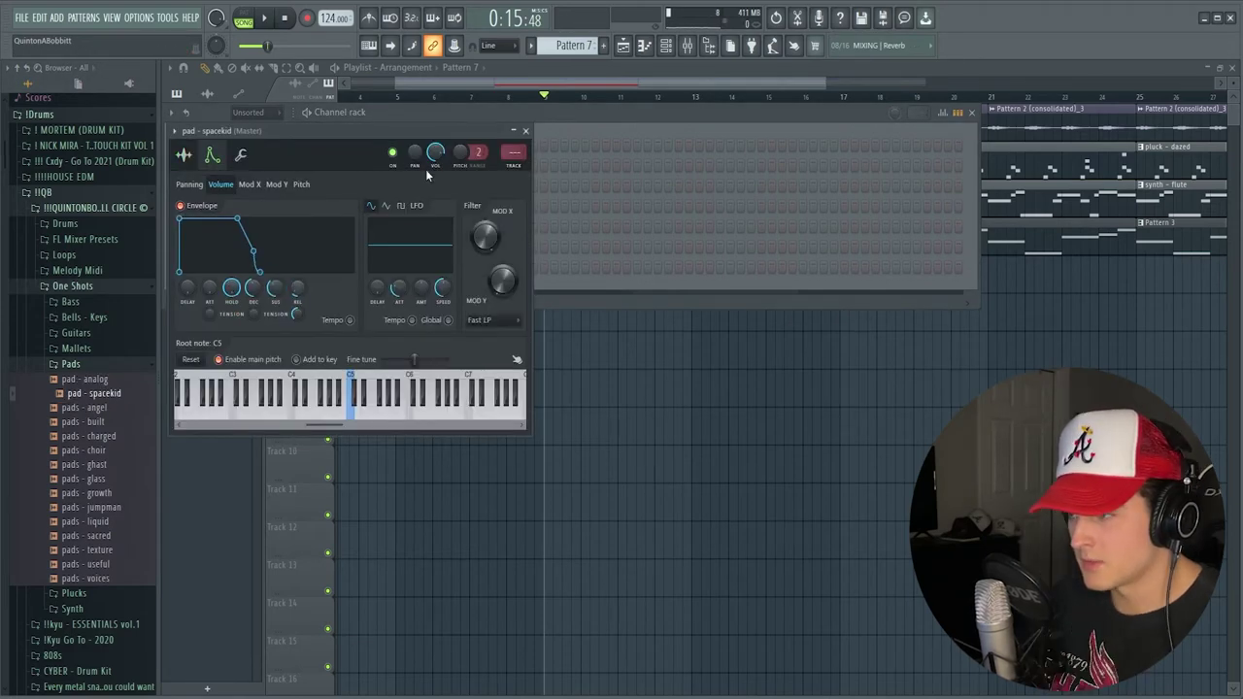
left_click(525, 131)
Draw a four-bar pad melody of one-bar notes on C5, G4, D5 and D#5.
key("F7")
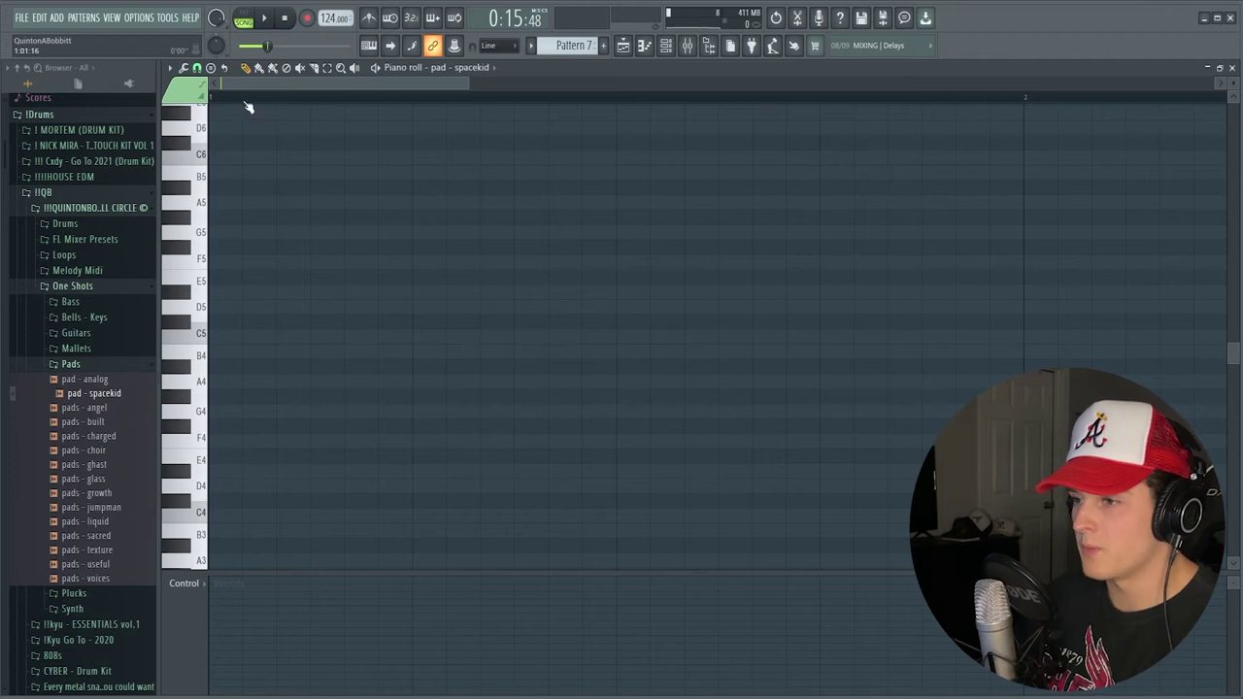
left_click(243, 335)
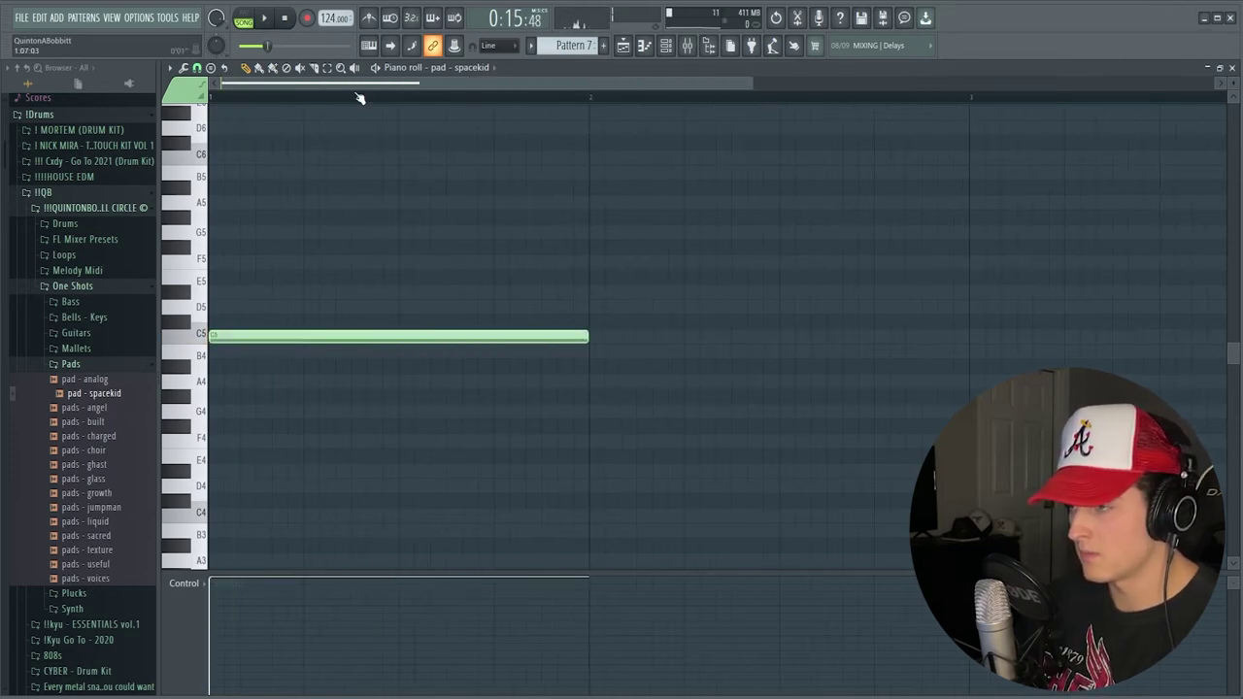
scroll(360, 98, "down", 2)
key("space")
left_click(433, 411)
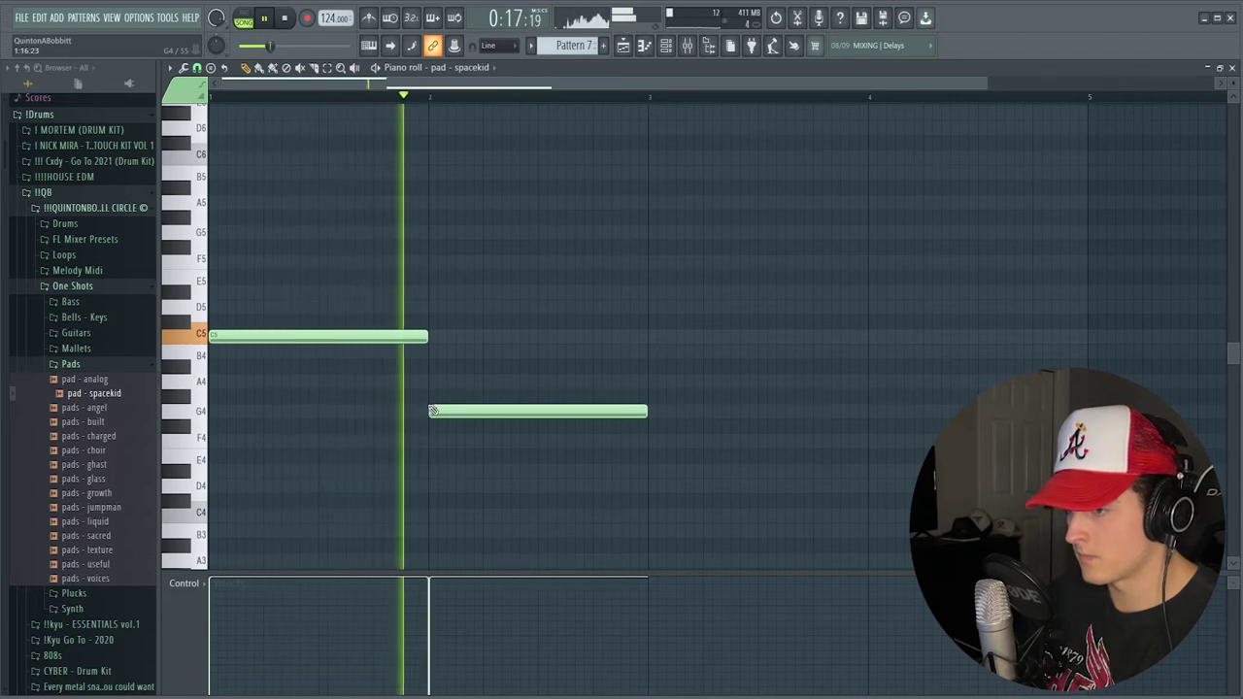
left_click(653, 307)
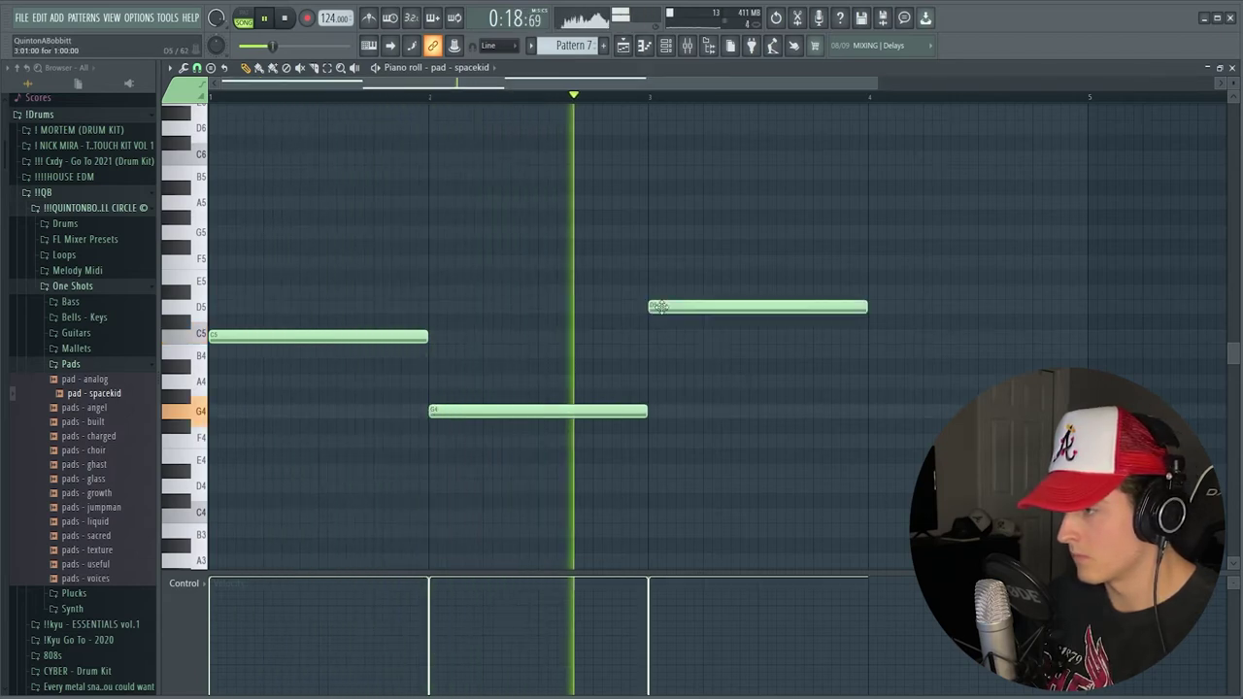
left_click(876, 294)
scroll(408, 103, "down", 2)
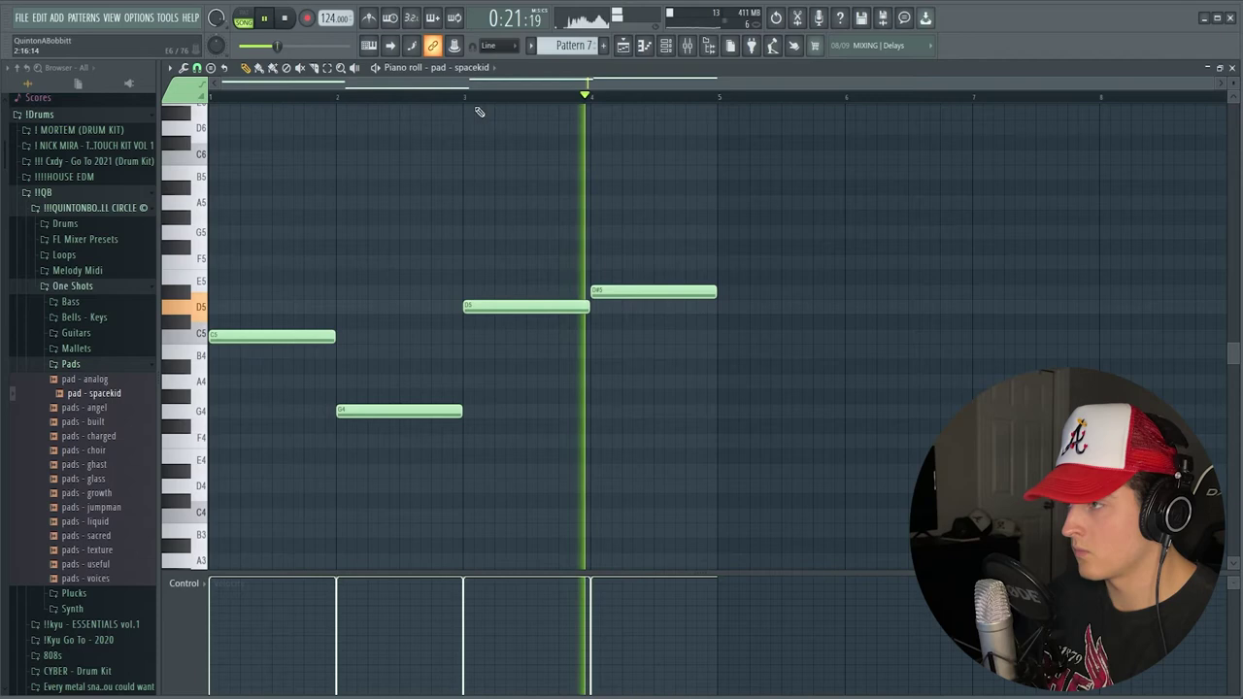
Route the pad - spacekid channel to mixer insert 4 and add Fruity parametric EQ 2 in its first effect slot.
key("F6")
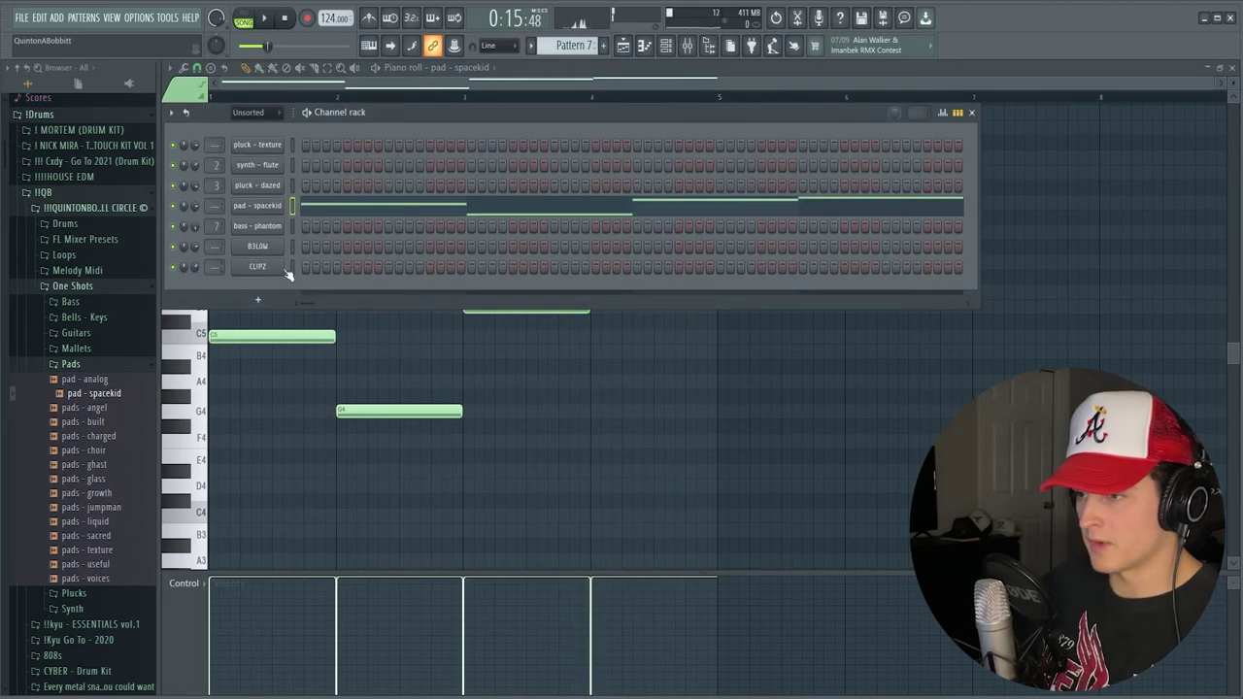
double_click(215, 205)
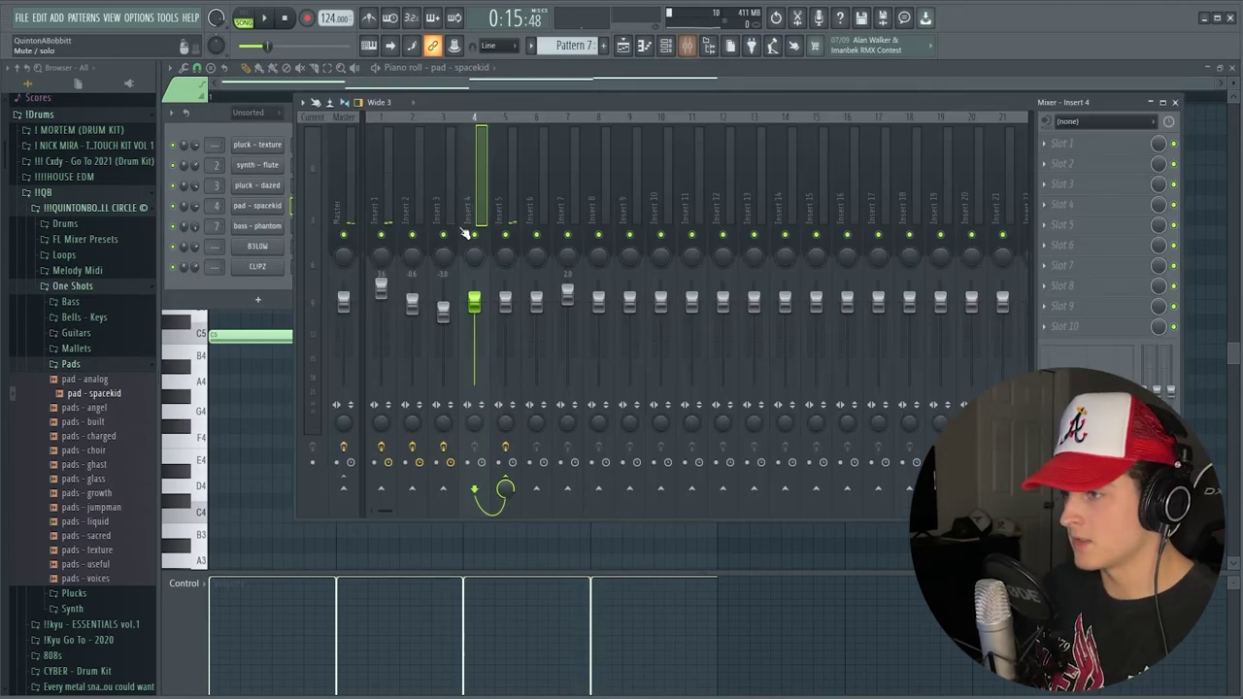
left_click(1087, 143)
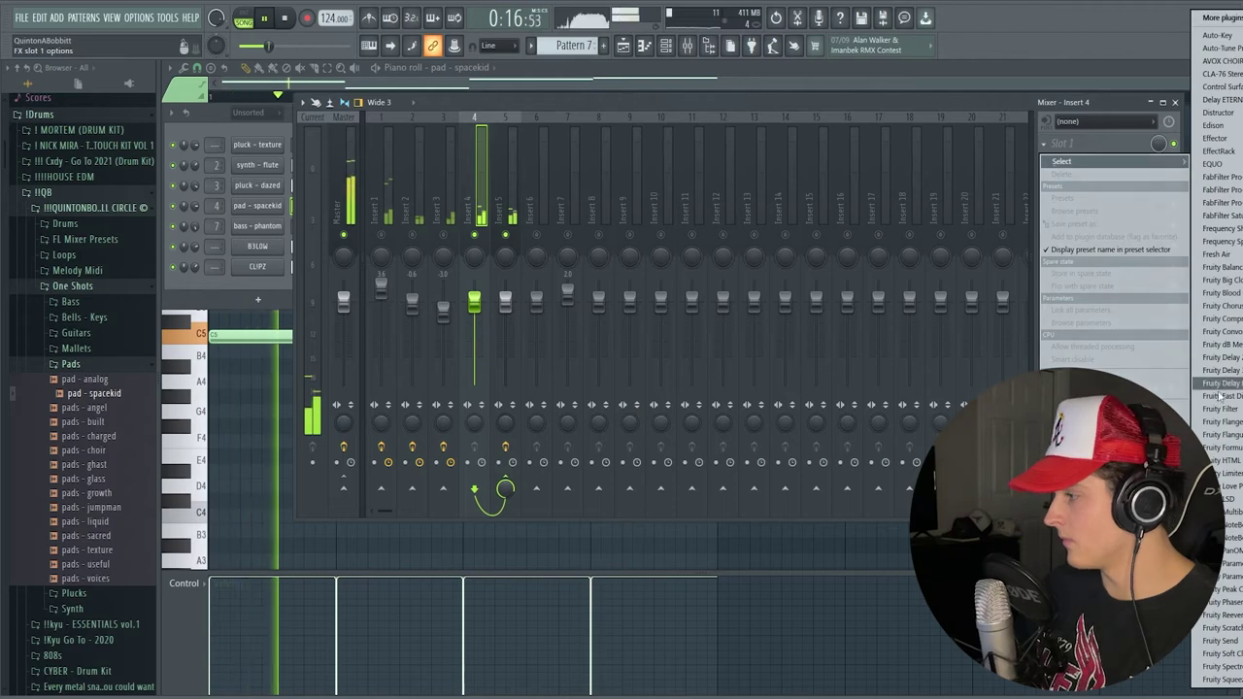
left_click(1213, 346)
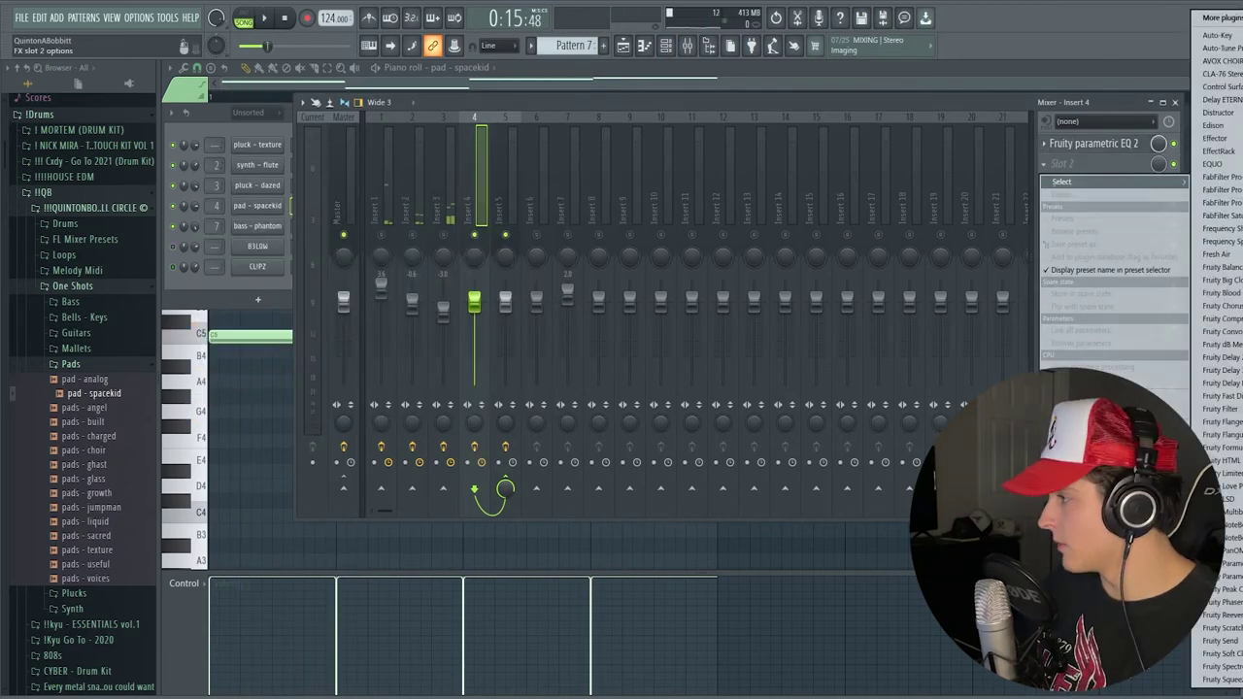
left_click(1092, 145)
left_click(1093, 144)
key("space")
left_click(653, 166)
Add RC-20 Retro Color to insert 4's second slot, with noise at 11% and the Space module enabled at 61%.
left_click(1094, 167)
left_click(1238, 350)
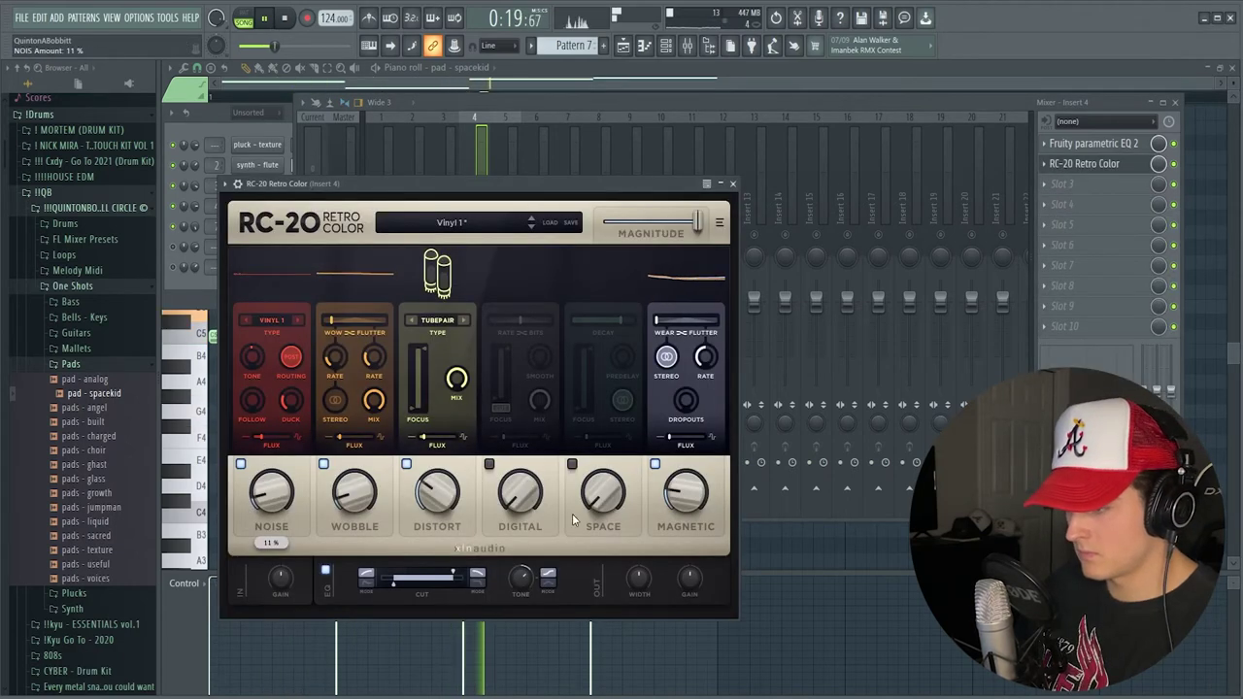
left_click(599, 427)
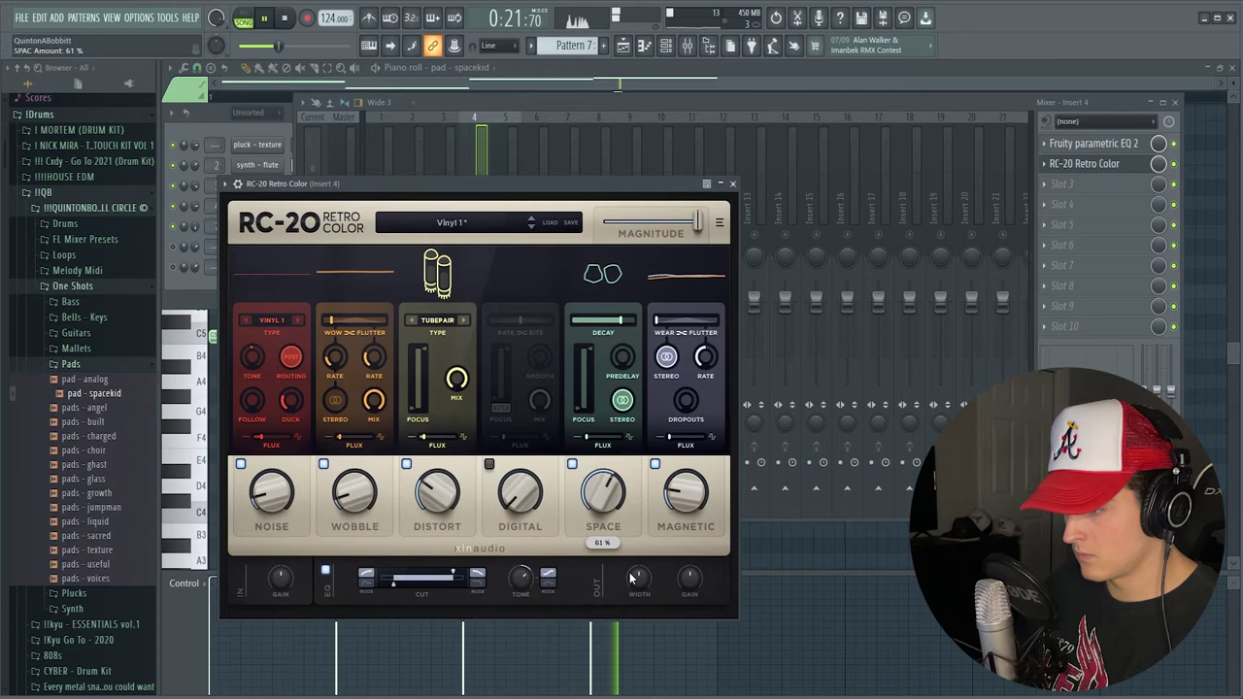
left_click(732, 183)
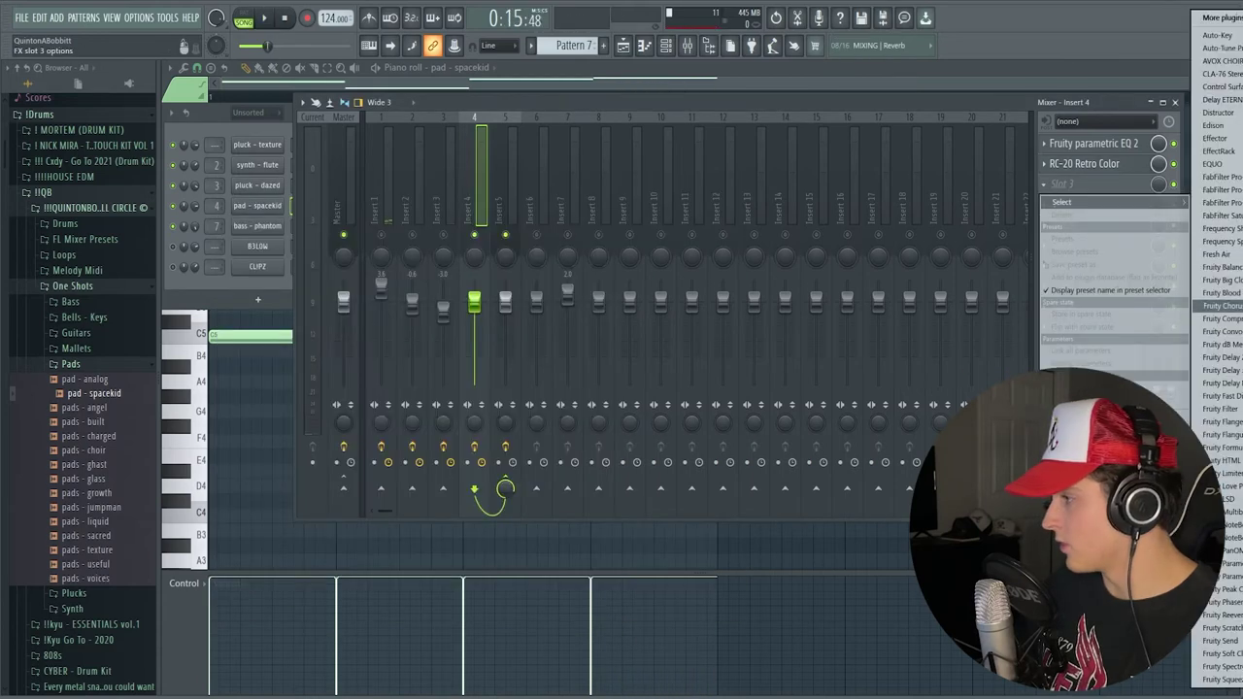
Add Fruity Chorus to insert 4's third slot and adjust the insert's level and stereo separation during playback.
left_click(1219, 306)
left_click(554, 201)
key("space")
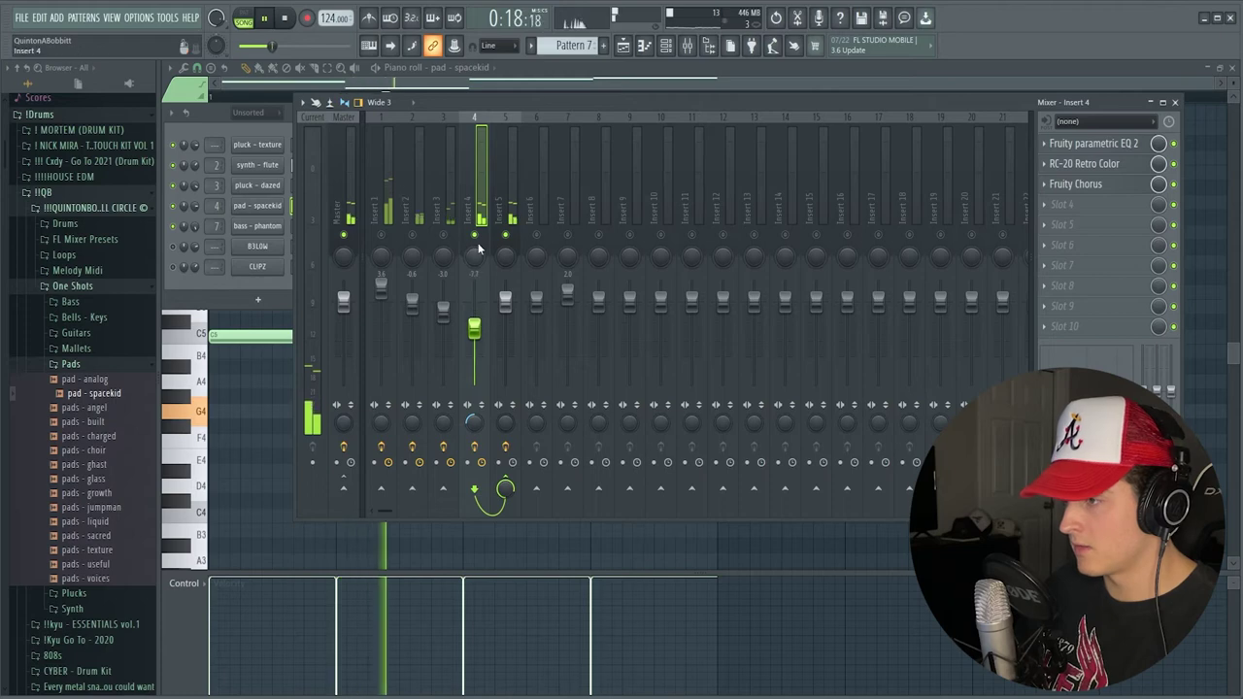
Unsolo insert 4 with its volume at about 71%, and repeat the pad's four notes over bars 5 to 8.
right_click(476, 235)
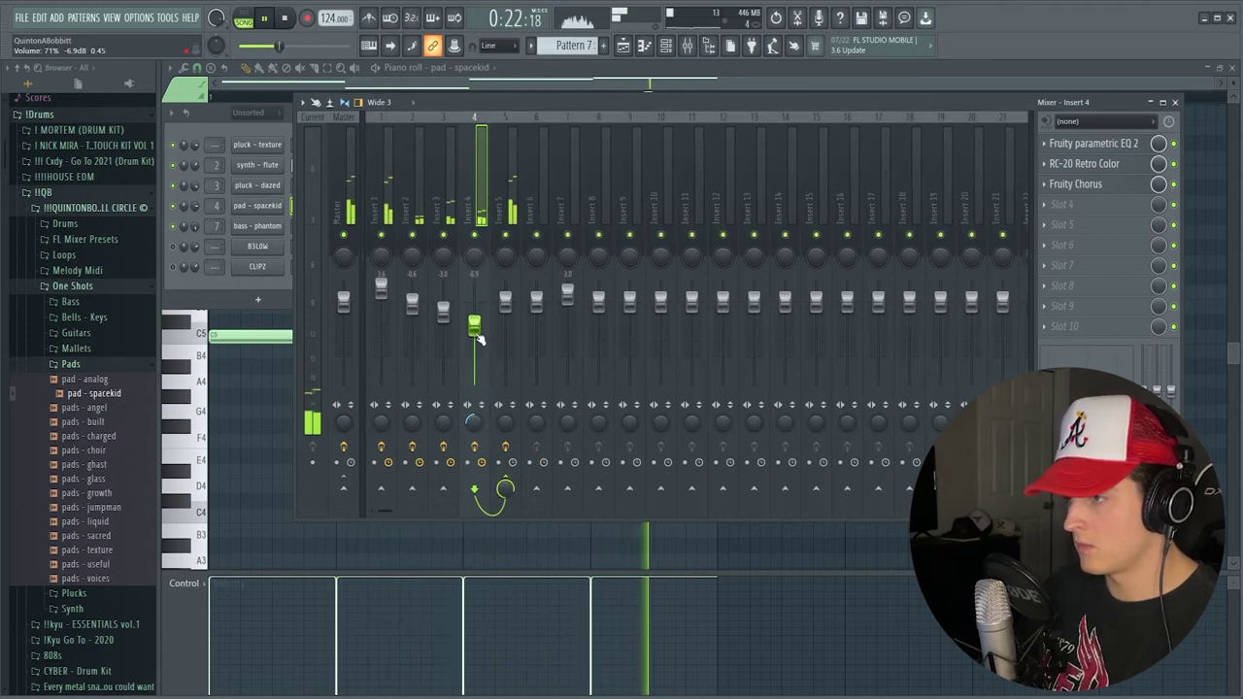
key("F9")
key("space")
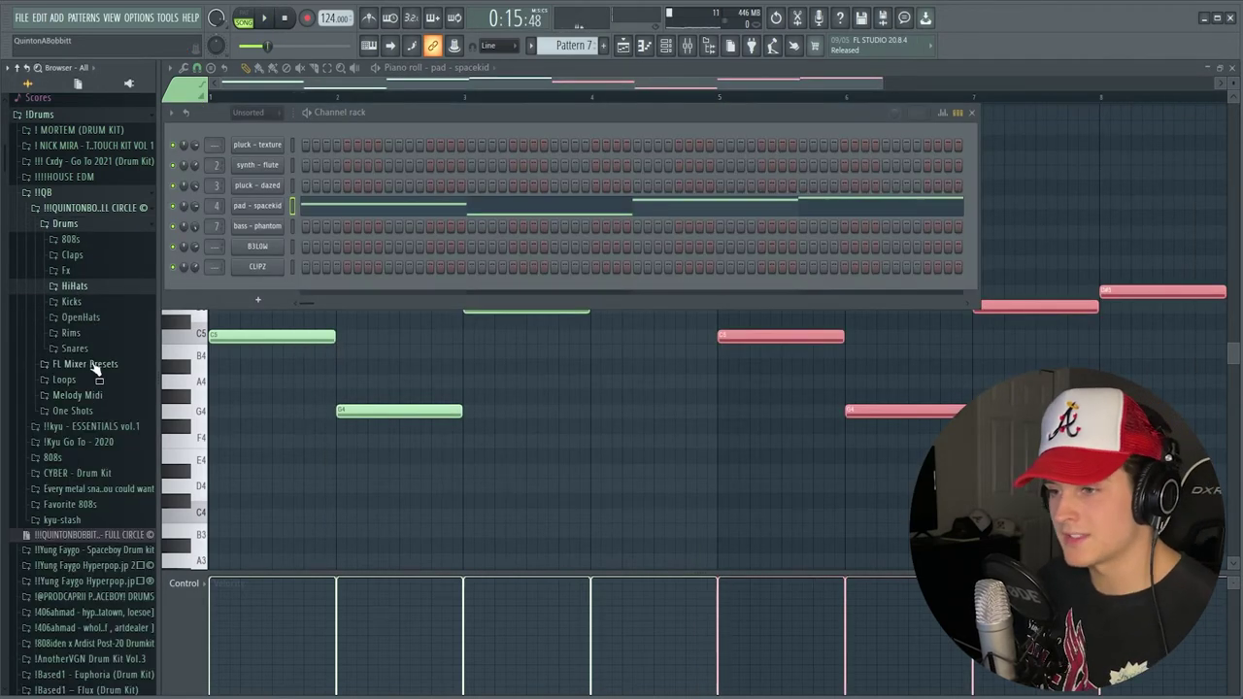
Load the OP3N snare from the kit's Snares folder as a new channel and place a hit on its third step.
left_click(92, 350)
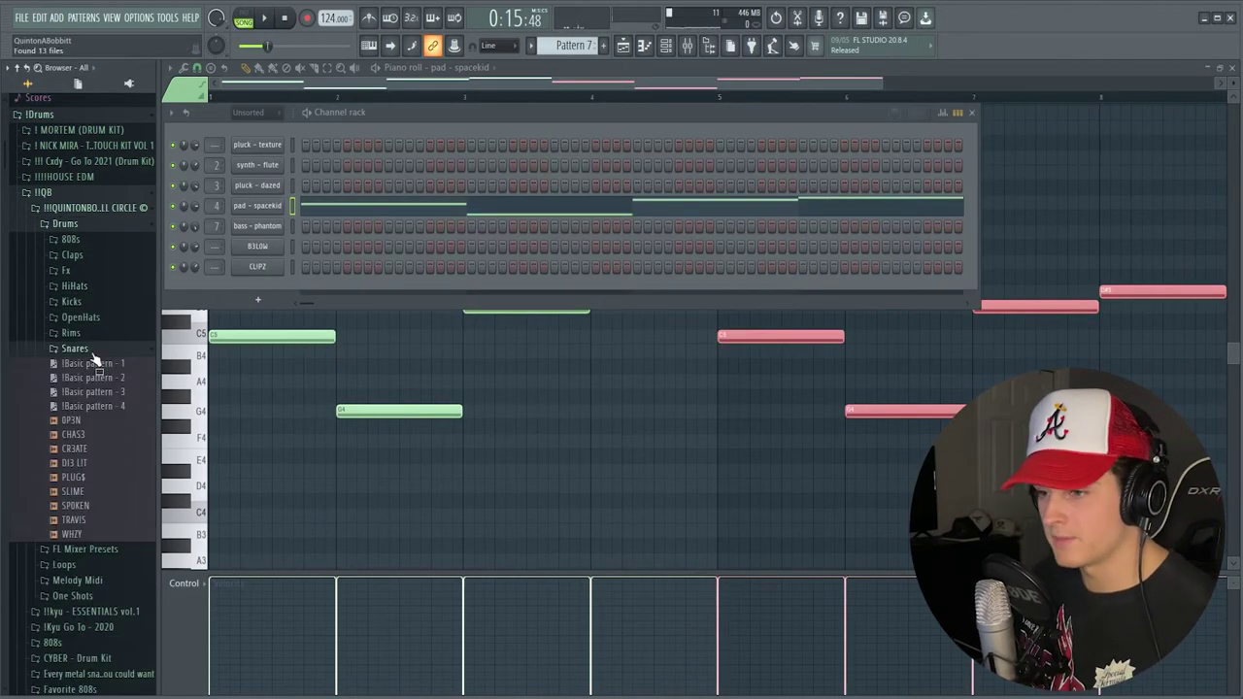
left_click_drag(66, 446, 292, 301)
key("space")
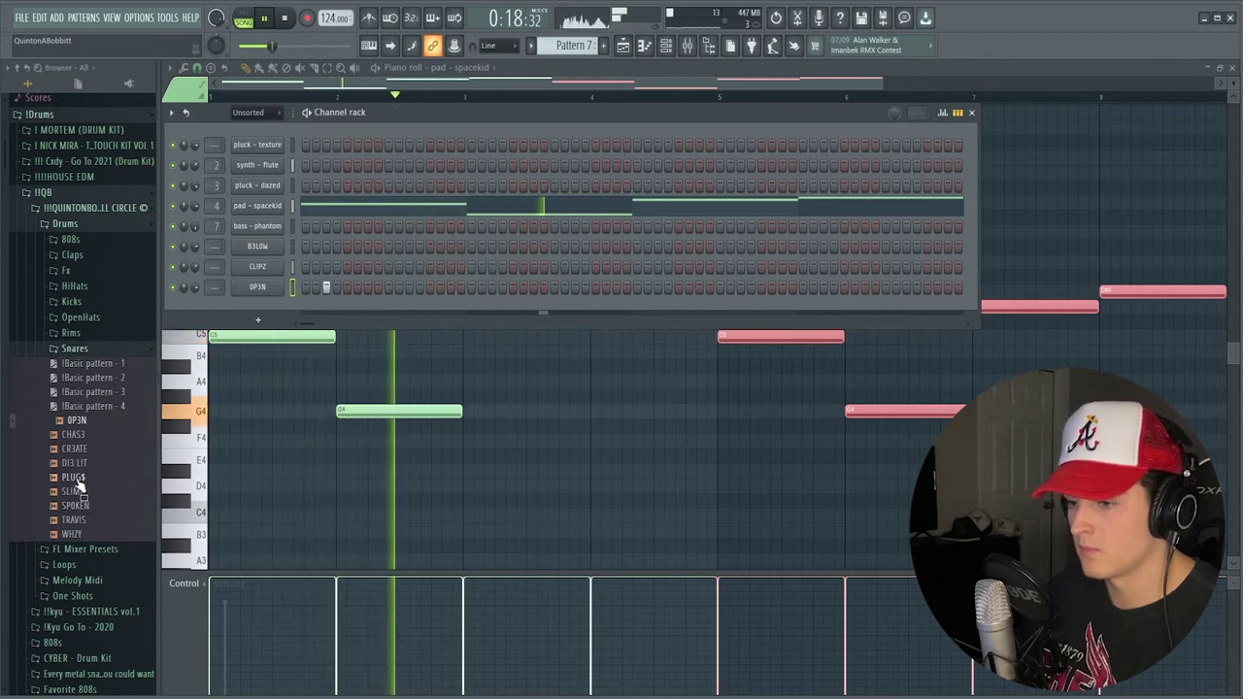
Audition other kit snares against the beat and replace the OP3N channel's sample with PLUG$.
key("space")
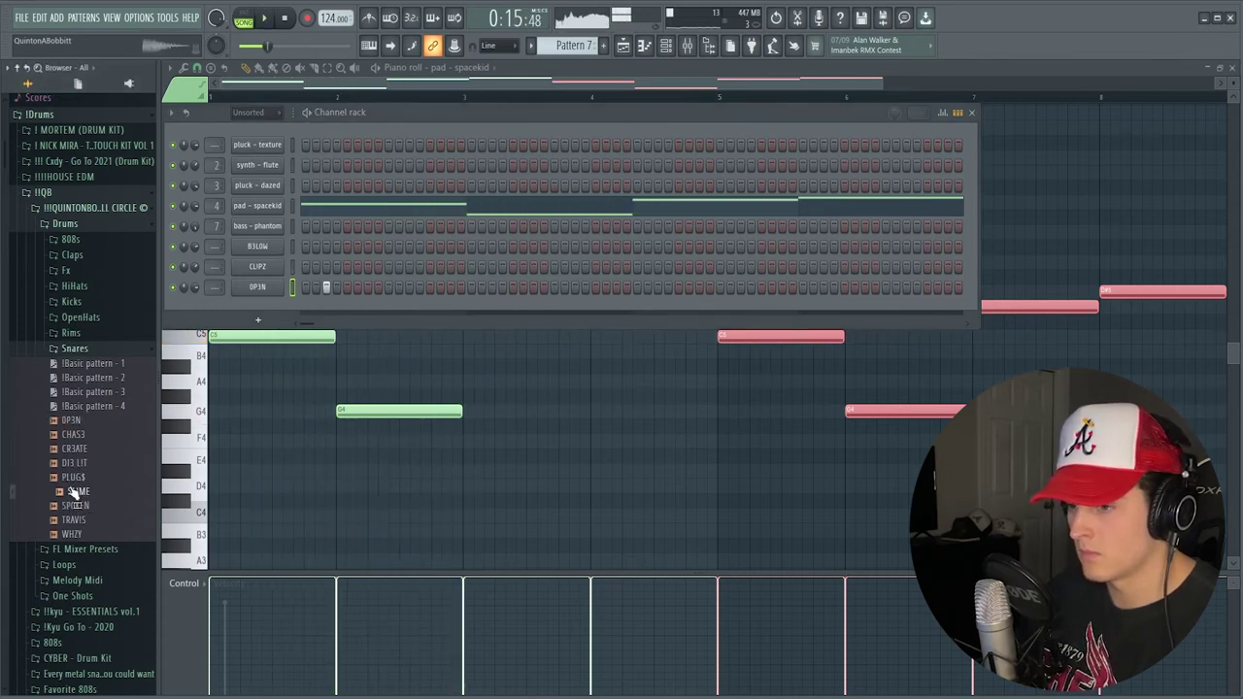
key("space")
key("space")
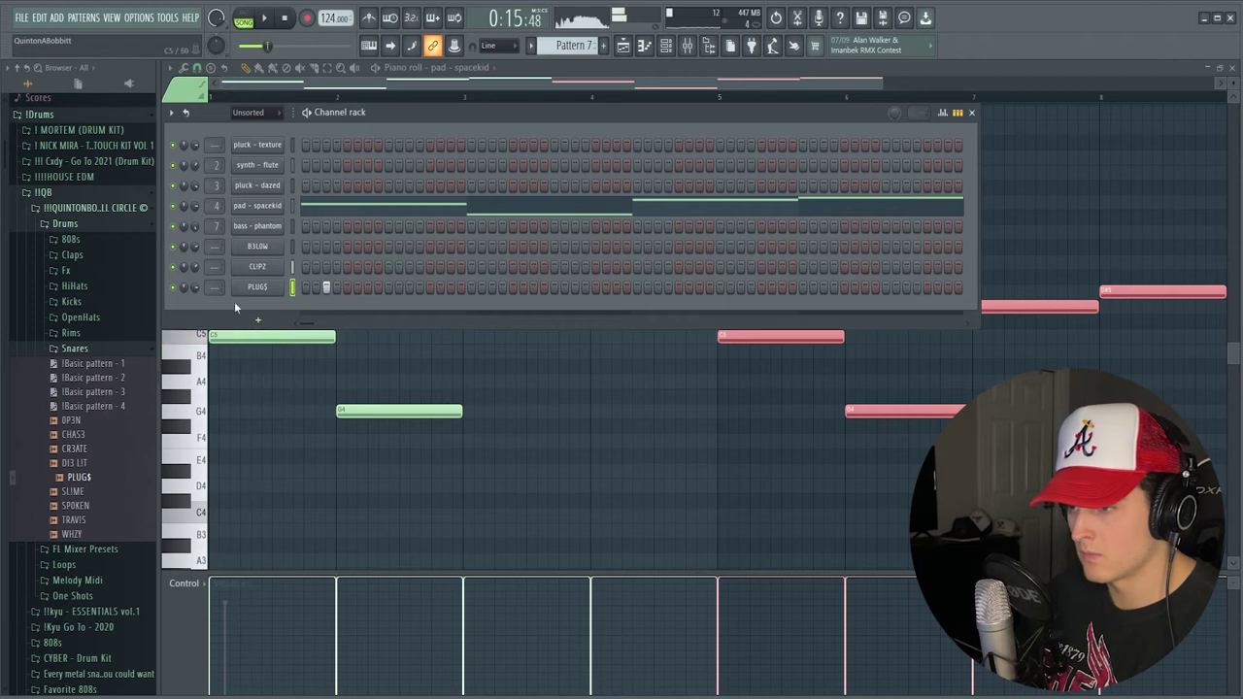
left_click(260, 288)
key("space")
left_click(542, 147)
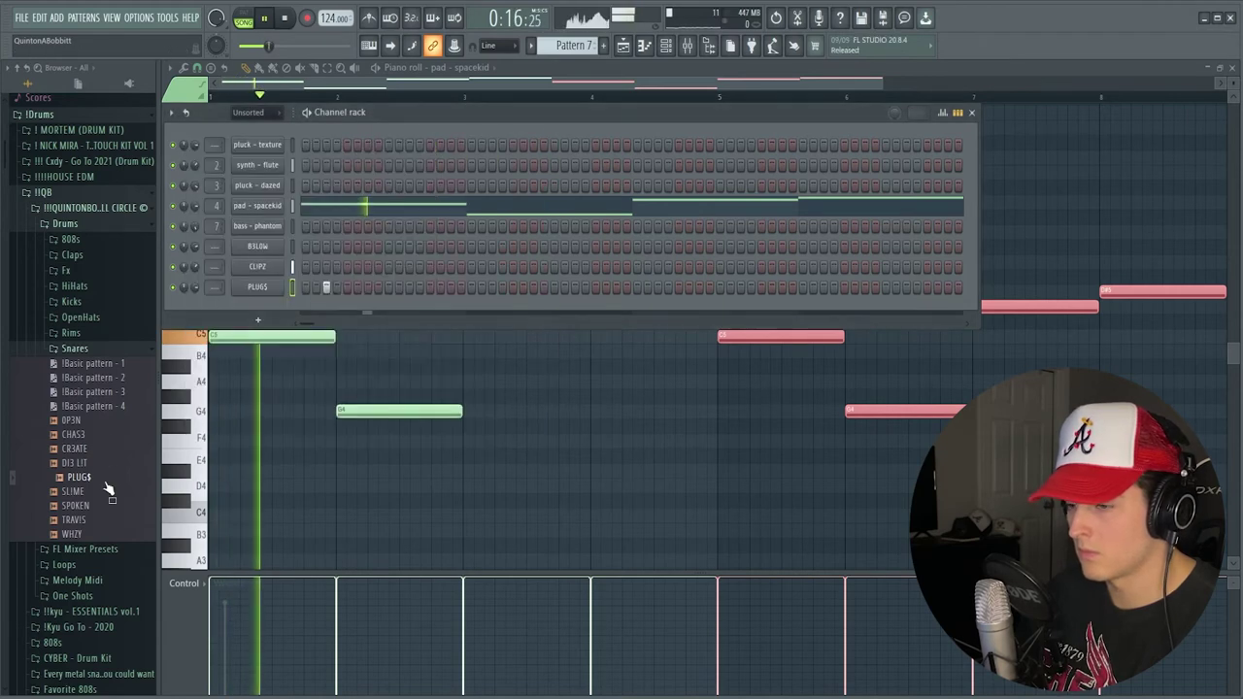
Load the TRAVIS and WHZY snares from the kit as two new channels below PLUG$.
left_click(75, 535)
left_click(79, 522)
left_click_drag(242, 313, 247, 316)
key("space")
left_click_drag(74, 534, 273, 333)
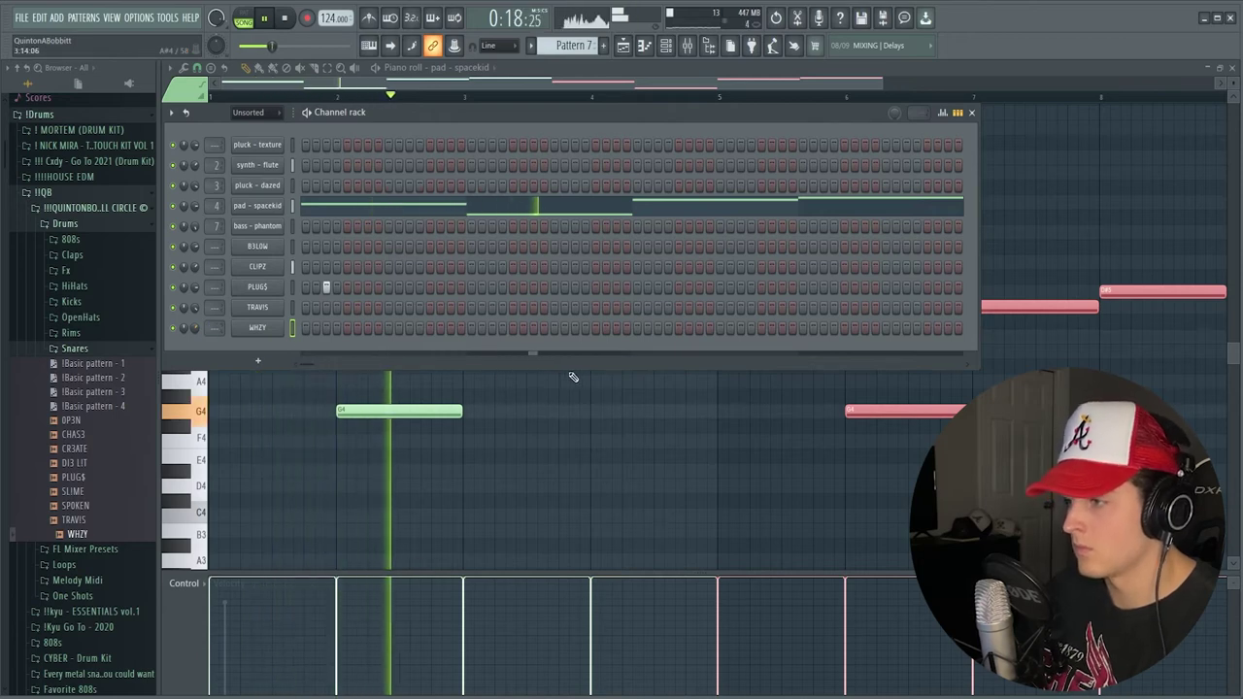
Swap the WHZY sample for CHAS3 with hits on steps 19 and 47, and place TRAVIS on step 51 and PLUG$ on steps 61 and 62.
left_click(493, 328)
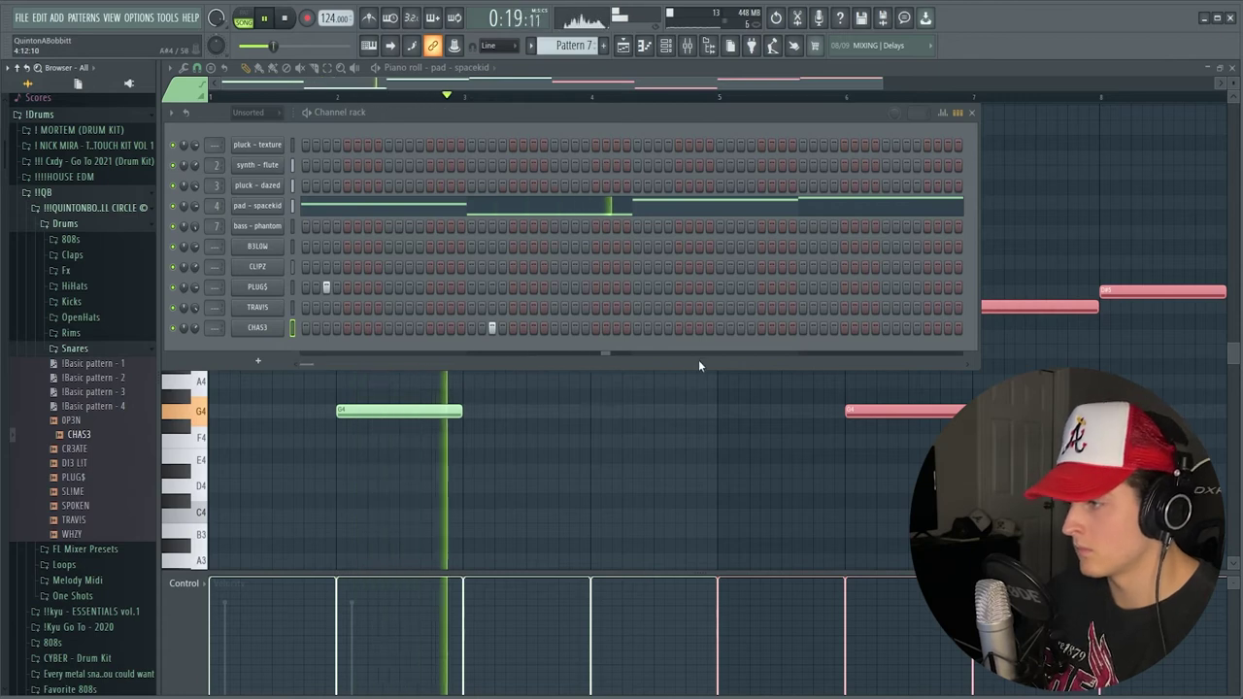
left_click(782, 328)
left_click(823, 308)
left_click(926, 287)
left_click(936, 287)
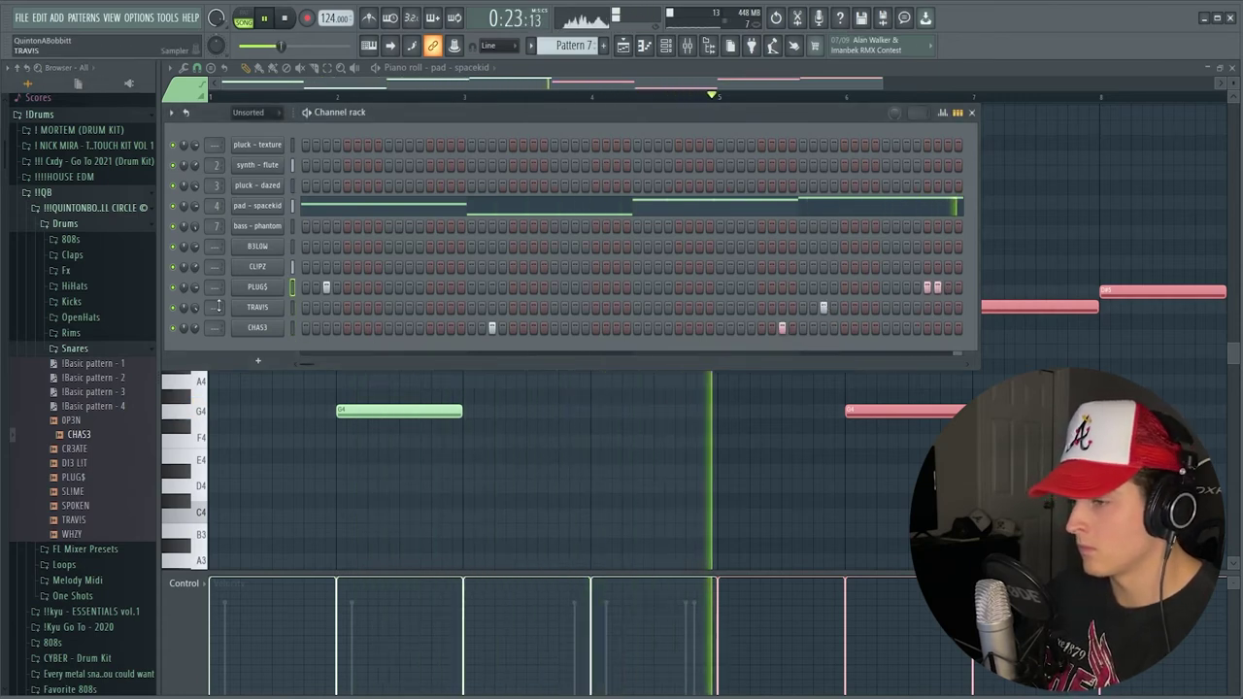
Move the step 51 hit from TRAVIS to PLUG$, and the step 61 and 62 hits from PLUG$ to TRAVIS.
key("space")
right_click(926, 288)
right_click(937, 288)
right_click(823, 307)
left_click(823, 288)
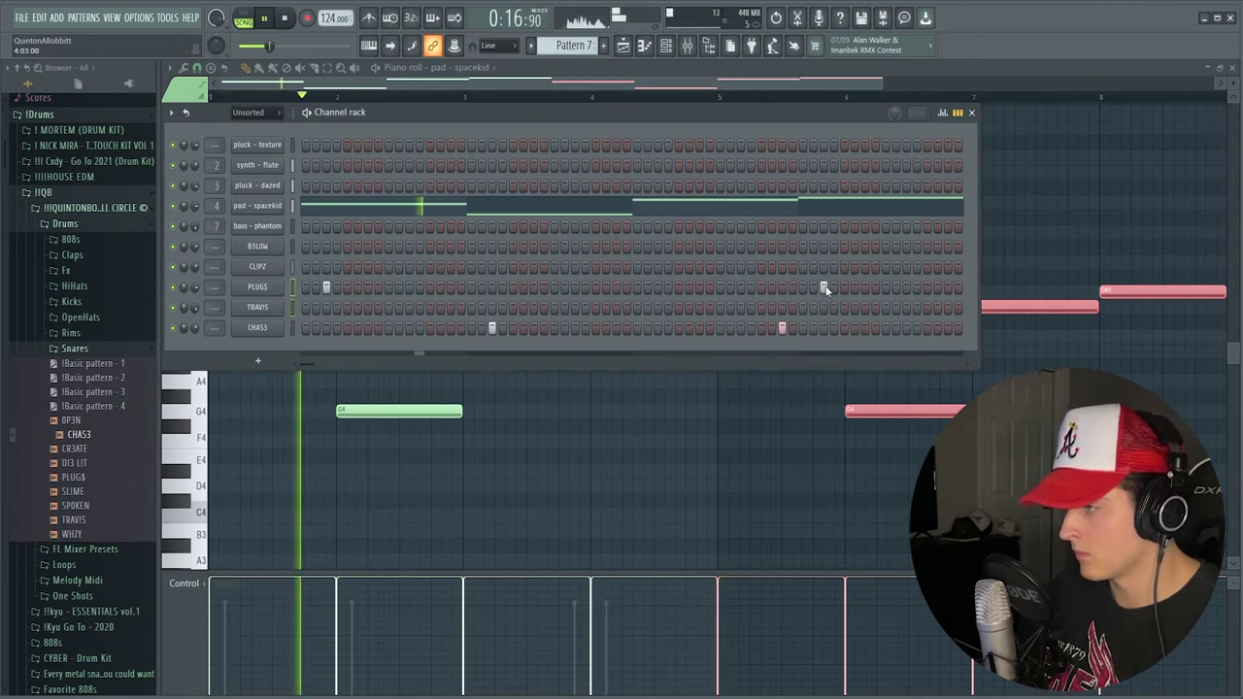
left_click(926, 307)
left_click(937, 307)
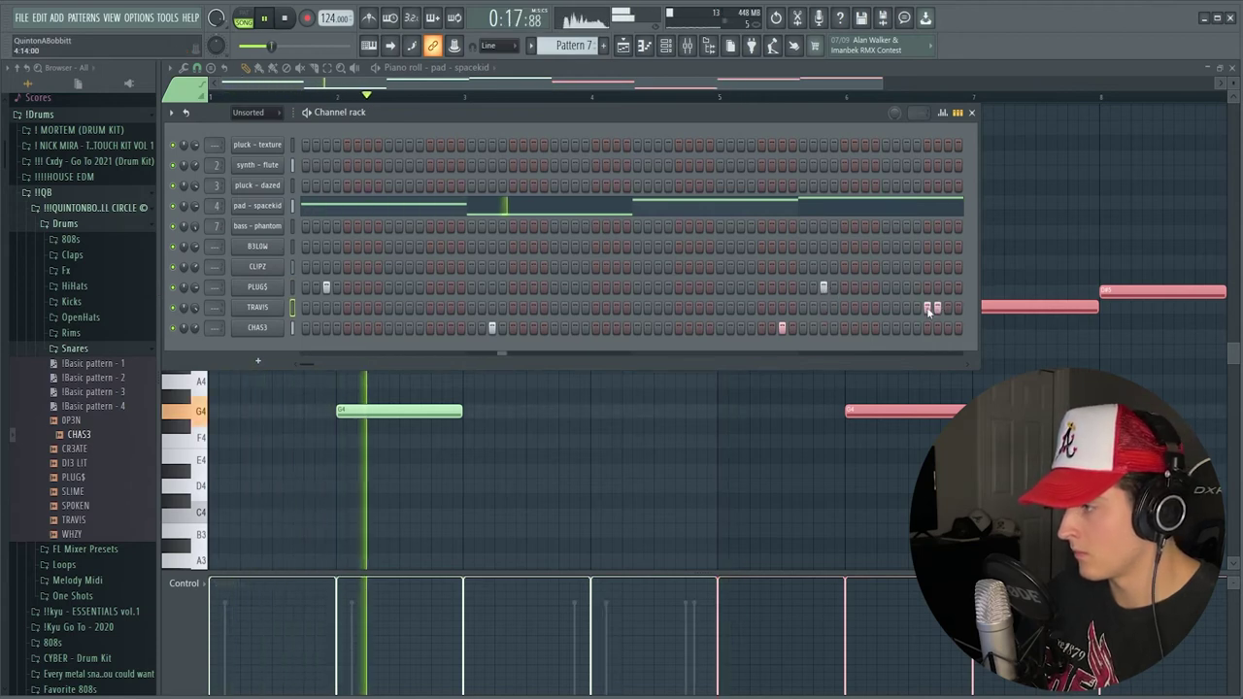
Repeat the PLUG$, TRAVIS and CHAS3 snare hits over bars 5 to 8 in the piano roll.
right_click(272, 287)
left_click(310, 283)
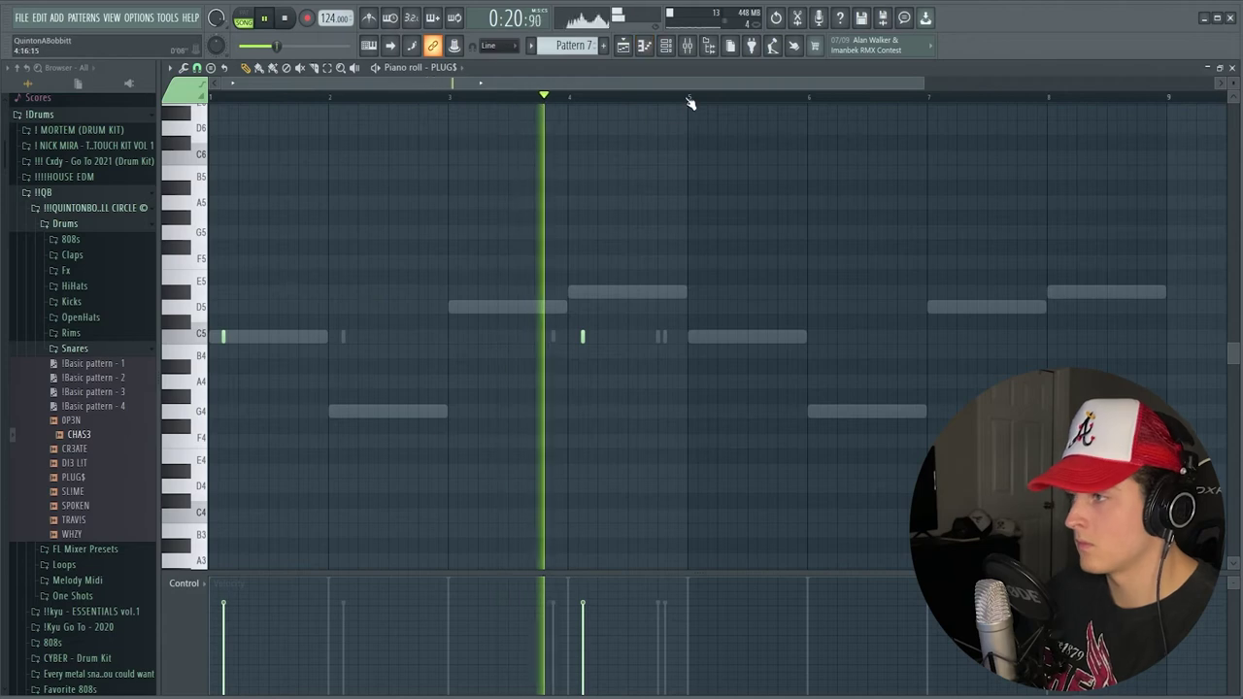
key("ctrl+a")
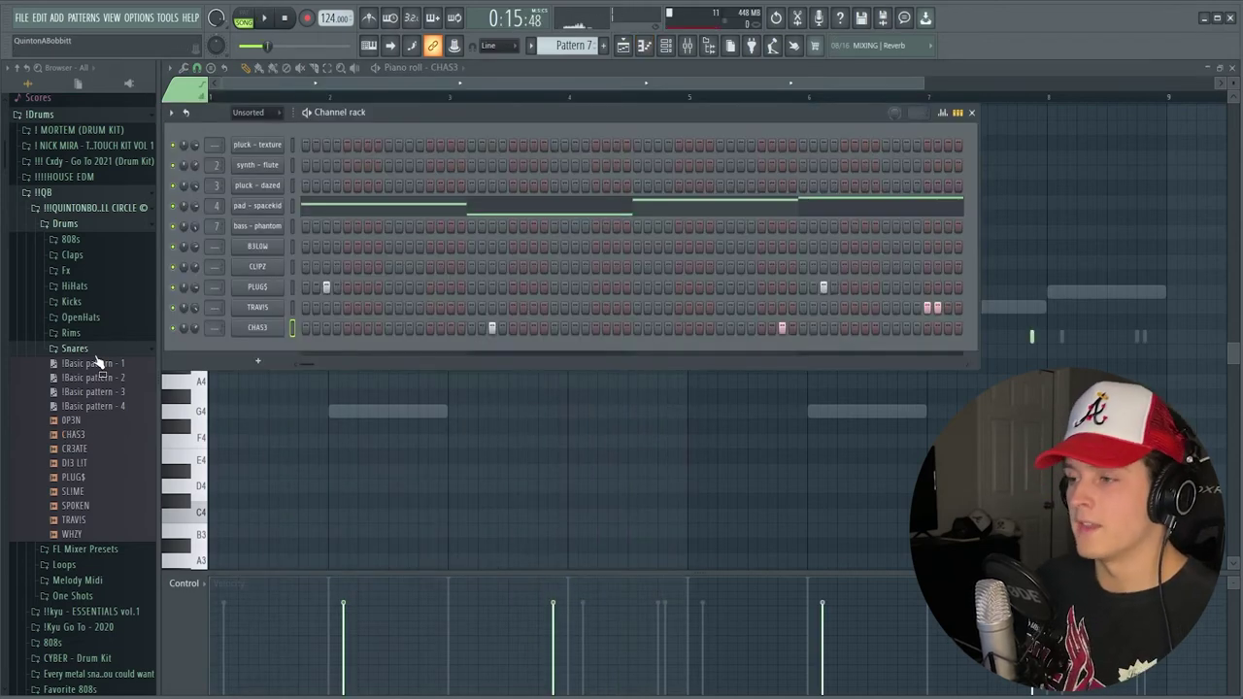
Load SPINZ CYCL3 from the kit's 808s folder as a new channel above B3LOW and place a hit on its first step.
left_click(95, 354)
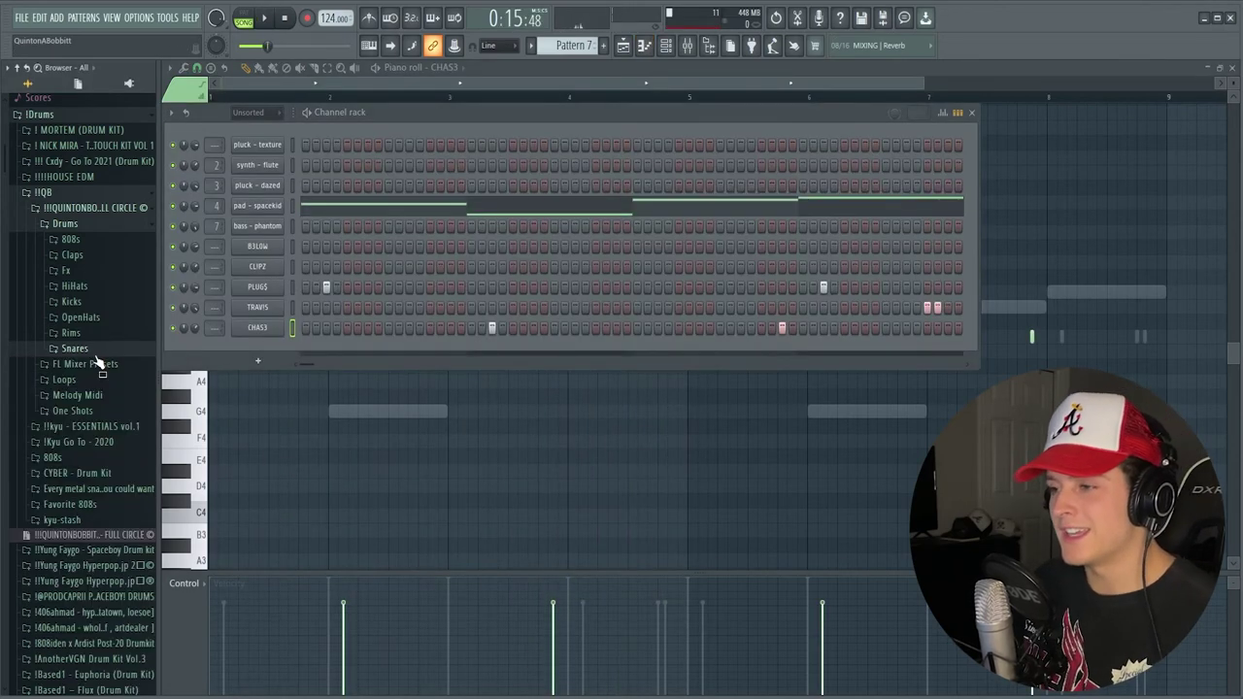
left_click(71, 240)
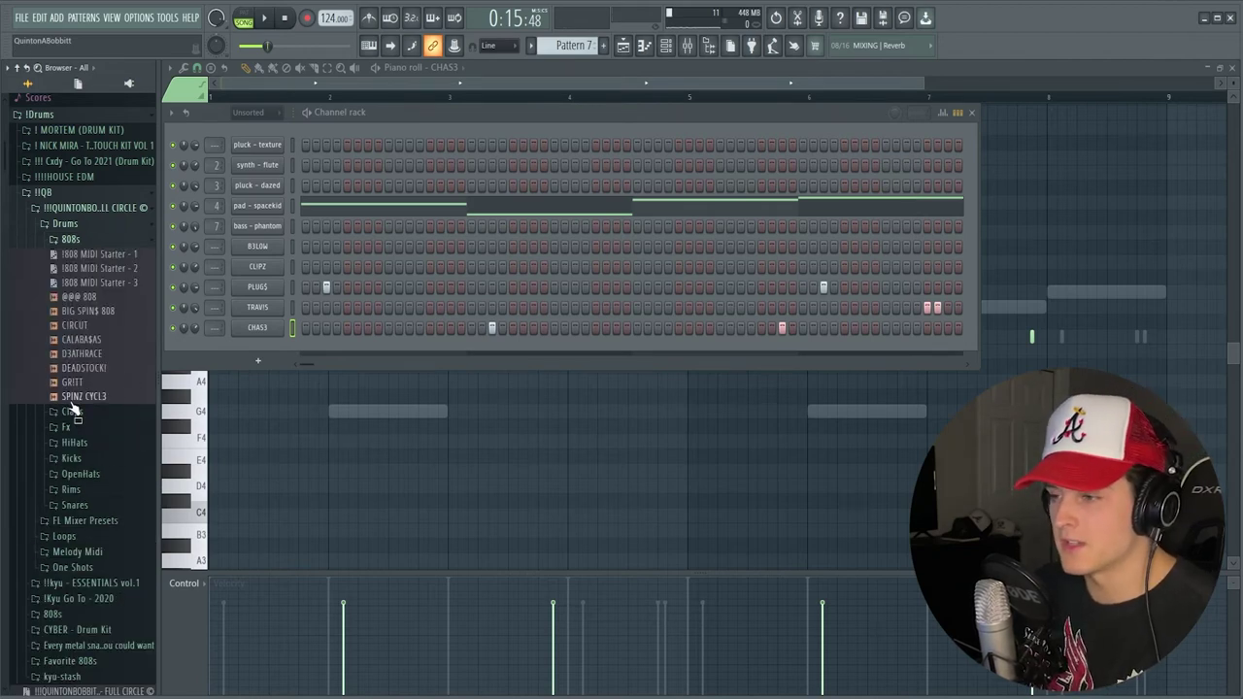
left_click_drag(261, 250, 257, 248)
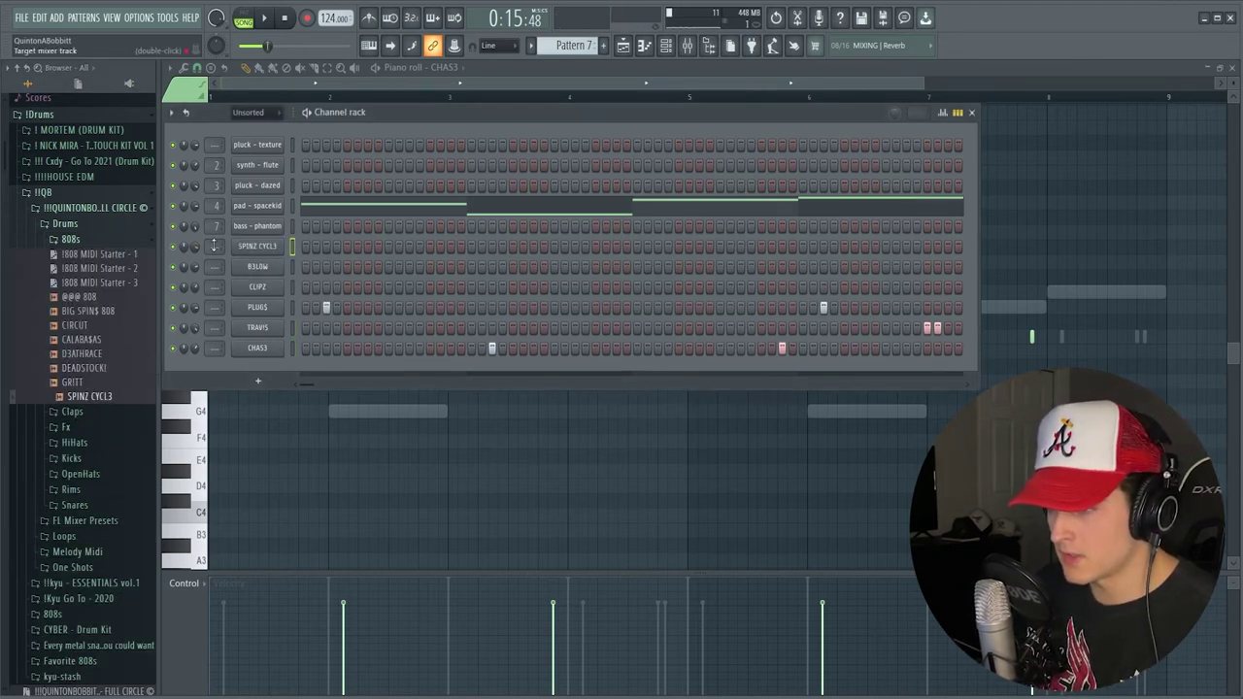
right_click(277, 246)
left_click(328, 335)
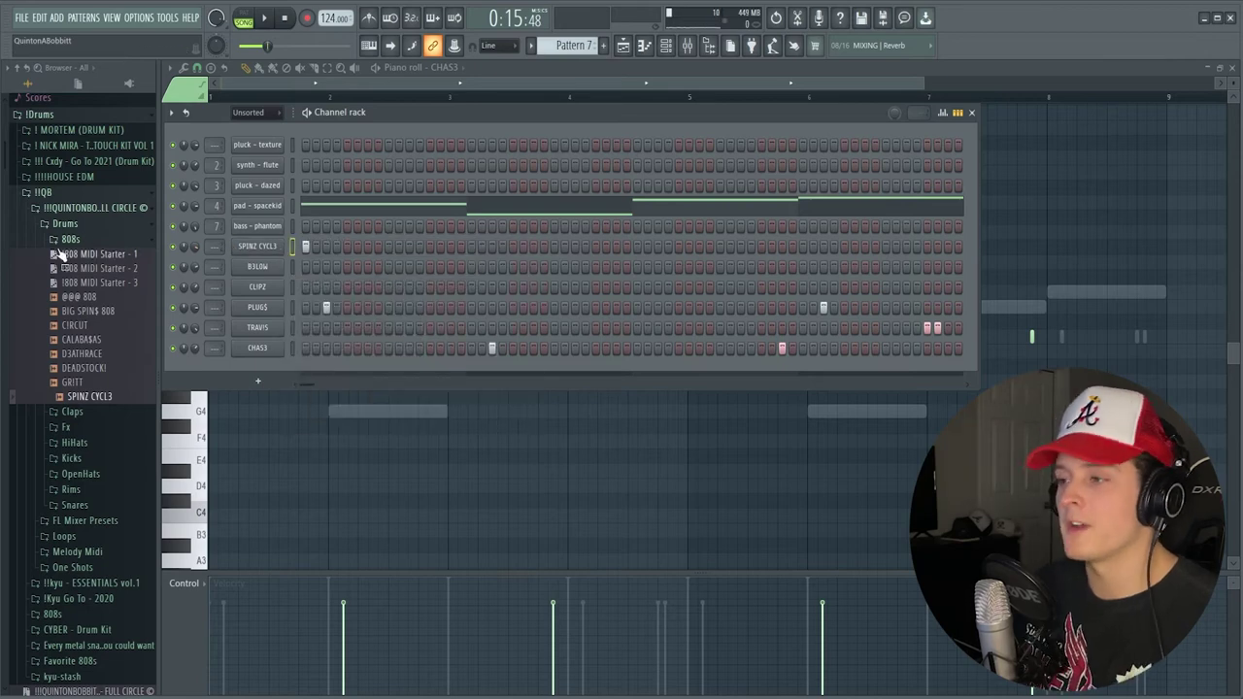
Enable the volume envelope in the SPINZ CYCL3 channel's settings.
left_click(257, 245)
left_click(279, 225)
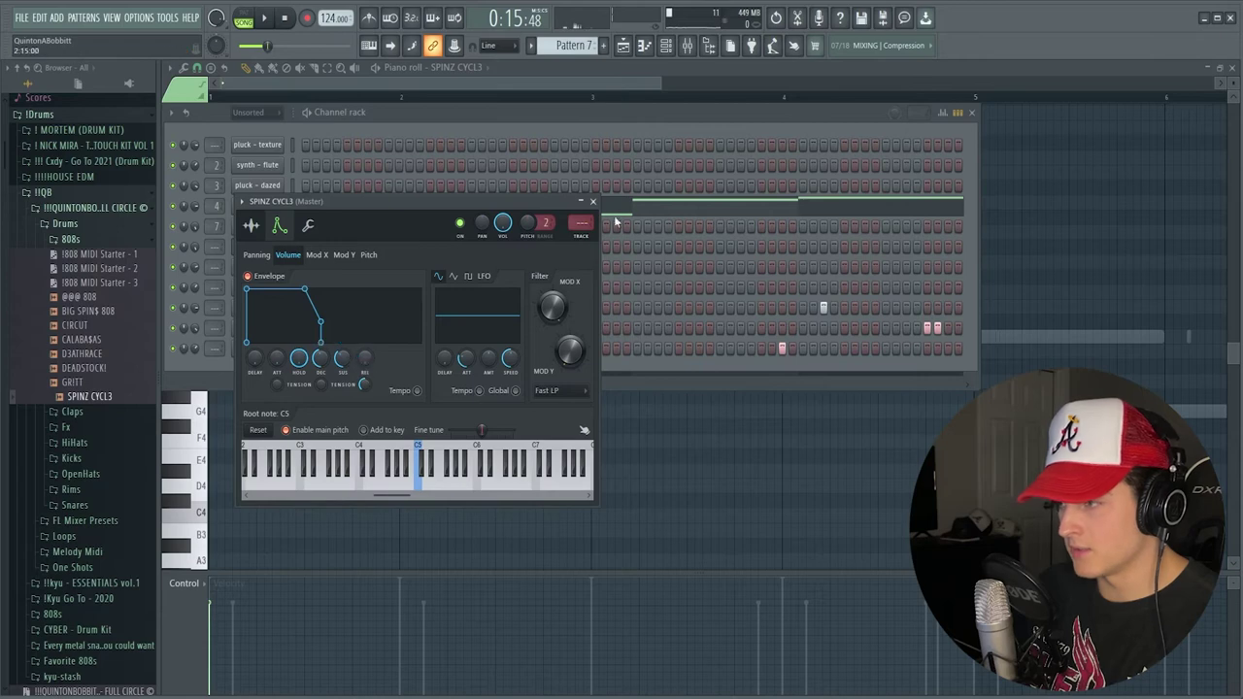
left_click(594, 201)
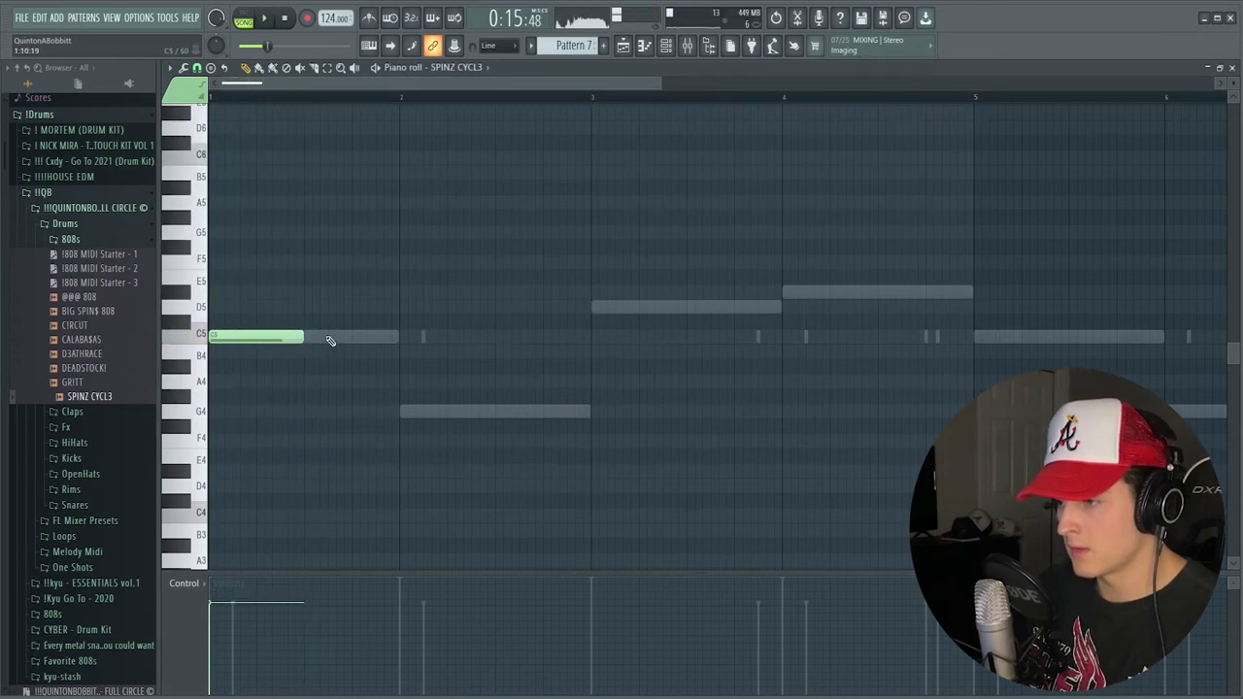
Stretch the 808's first C5 note to half a bar, then add a short C6 note and a closing C5 note in bar 1.
left_click_drag(424, 338, 352, 340)
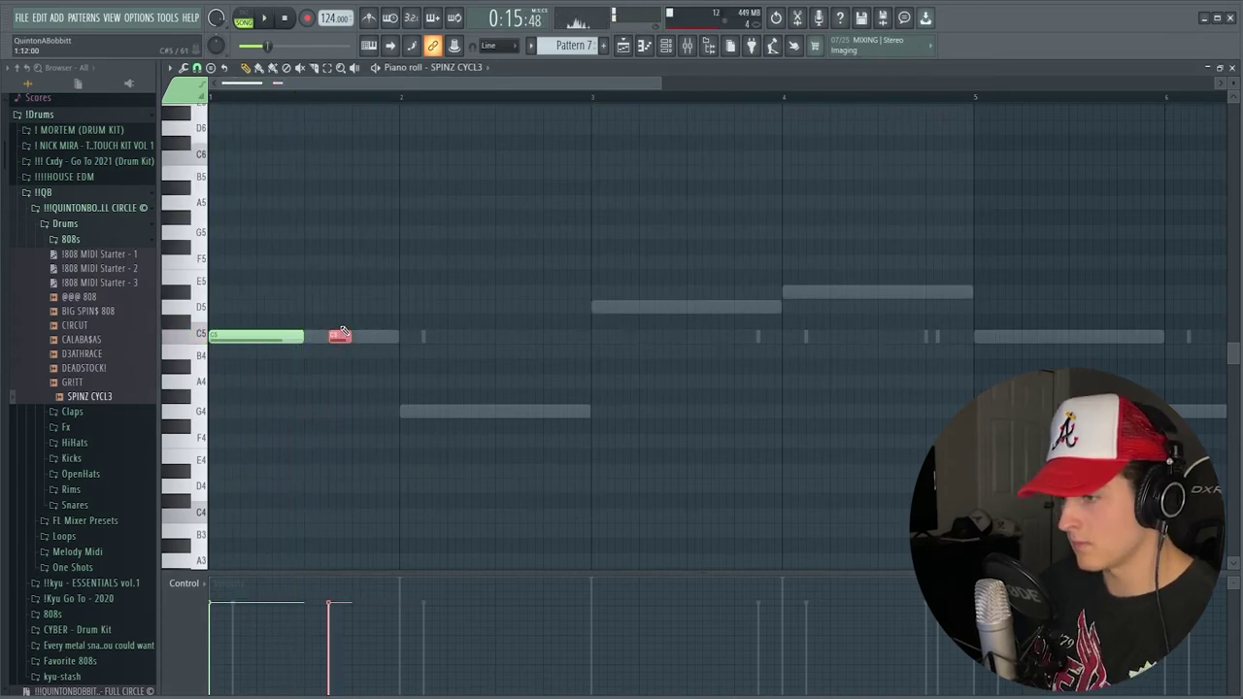
key("ctrl+Up")
scroll(342, 330, "up", 2)
key("space")
left_click(360, 426)
mouse_move(375, 425)
left_mouse_down()
mouse_move(424, 425)
mouse_move(399, 427)
left_mouse_up()
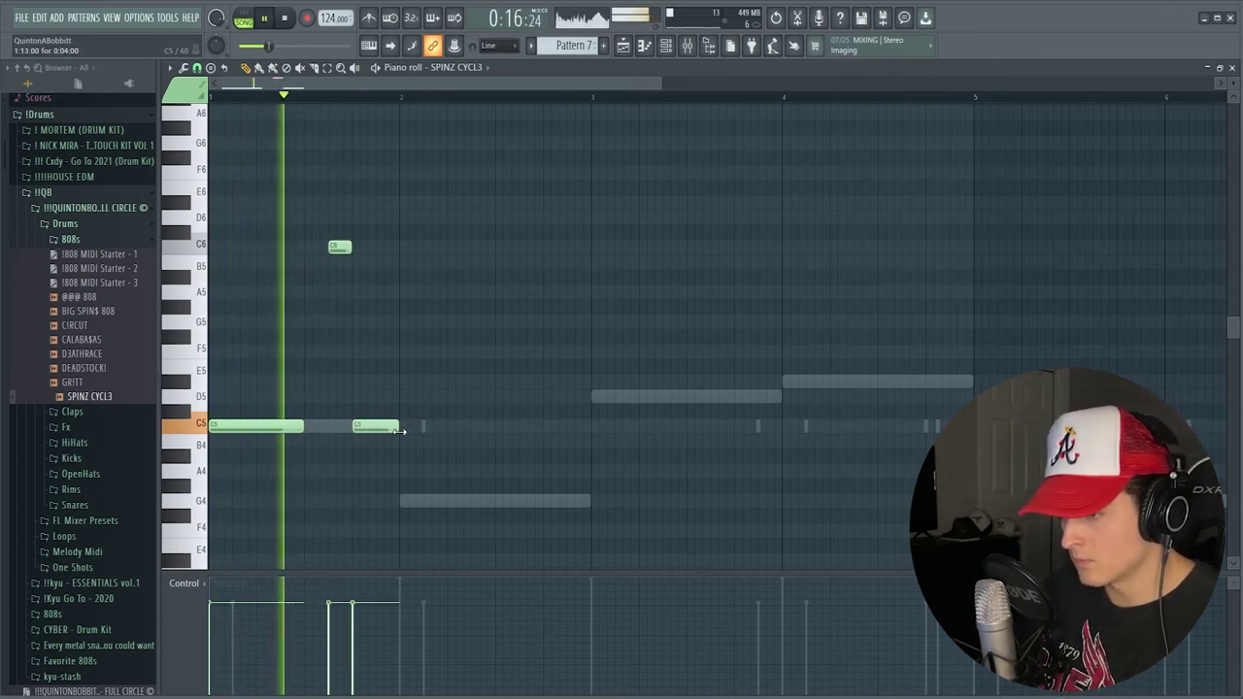
Slice the closing C5 note of bar 1 into three pieces.
scroll(405, 436, "down", 1)
left_click_drag(361, 382, 360, 382)
key("space")
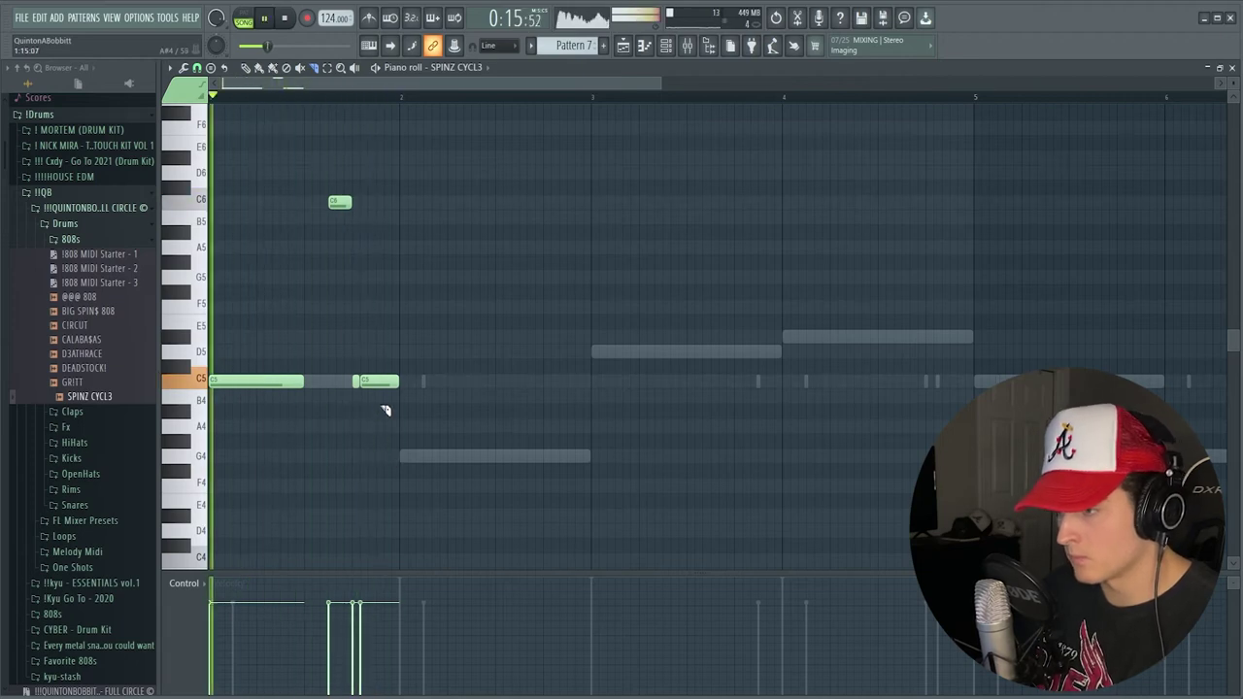
left_click_drag(376, 373, 377, 396)
key("p")
key("space")
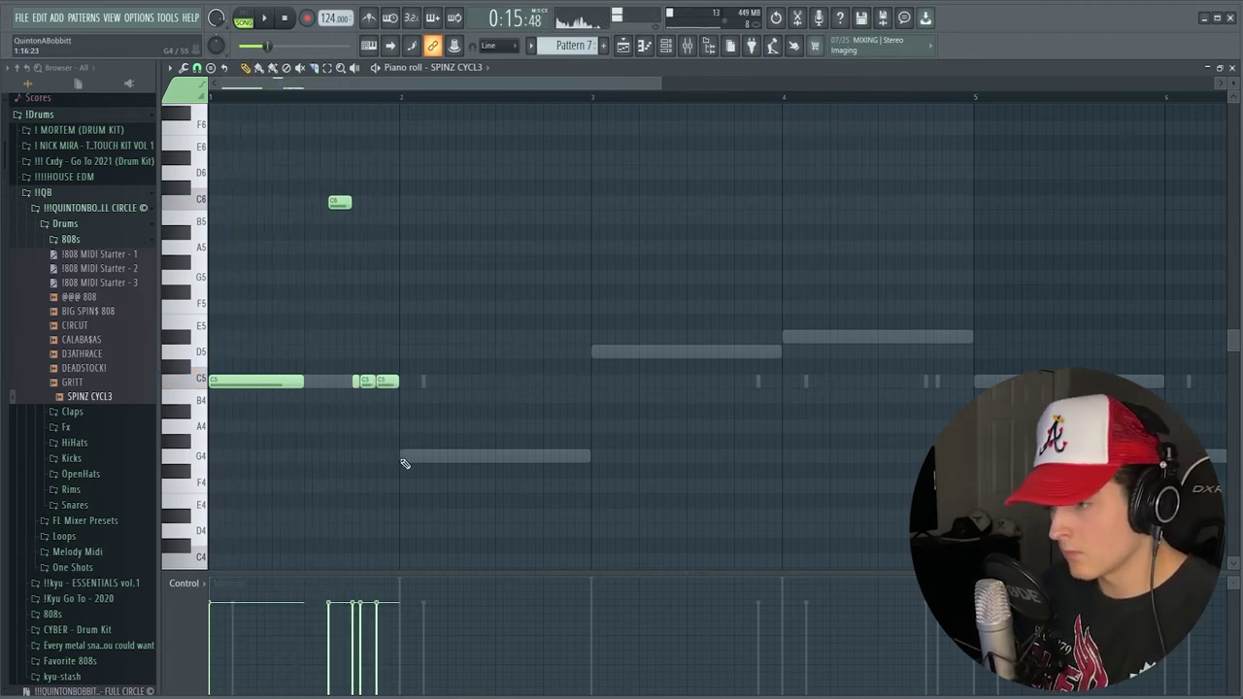
Fill bar 2 with a G4 note, slice it into four pieces and raise the third piece an octave to G5.
key("space")
left_click_drag(439, 455, 589, 456)
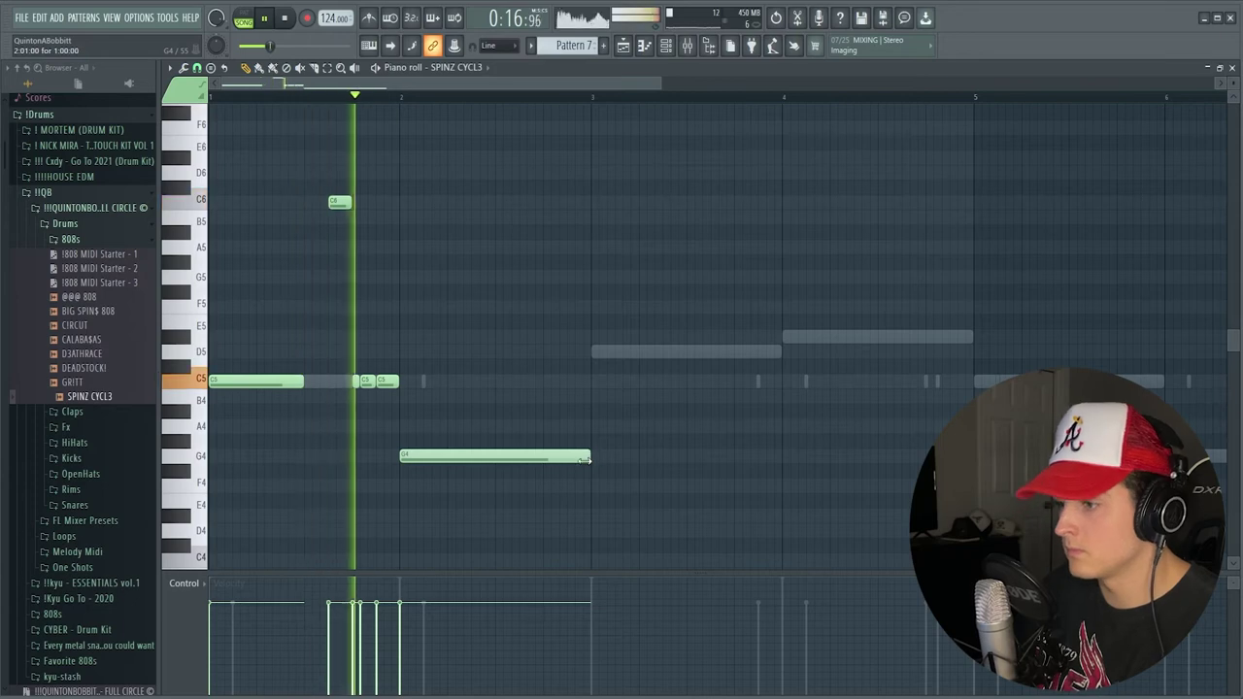
key("space")
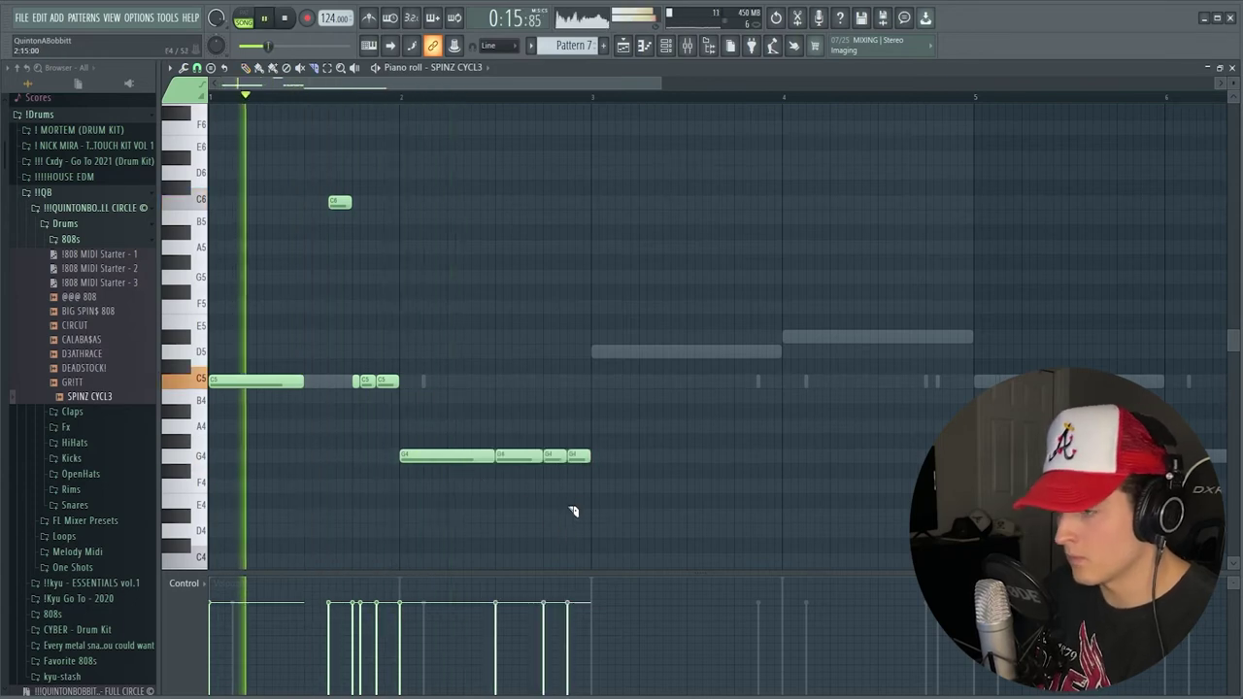
left_click(553, 453, "ctrl")
key("ctrl+Up")
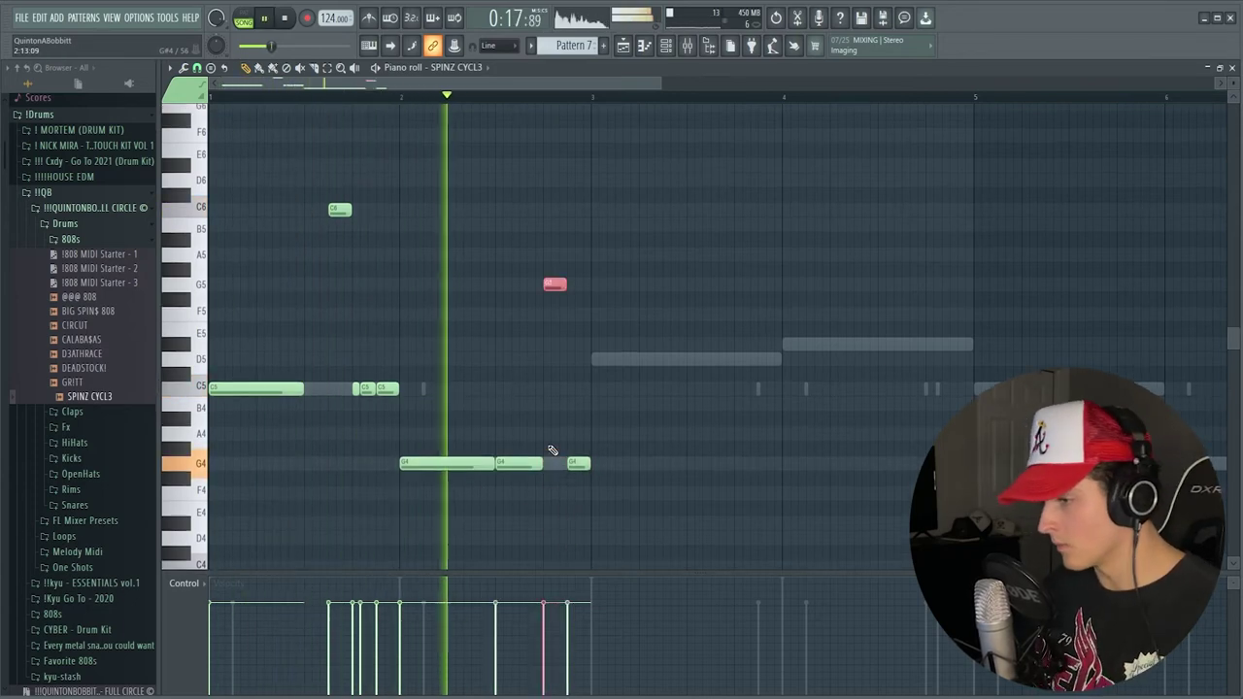
key("ctrl+d")
key("space")
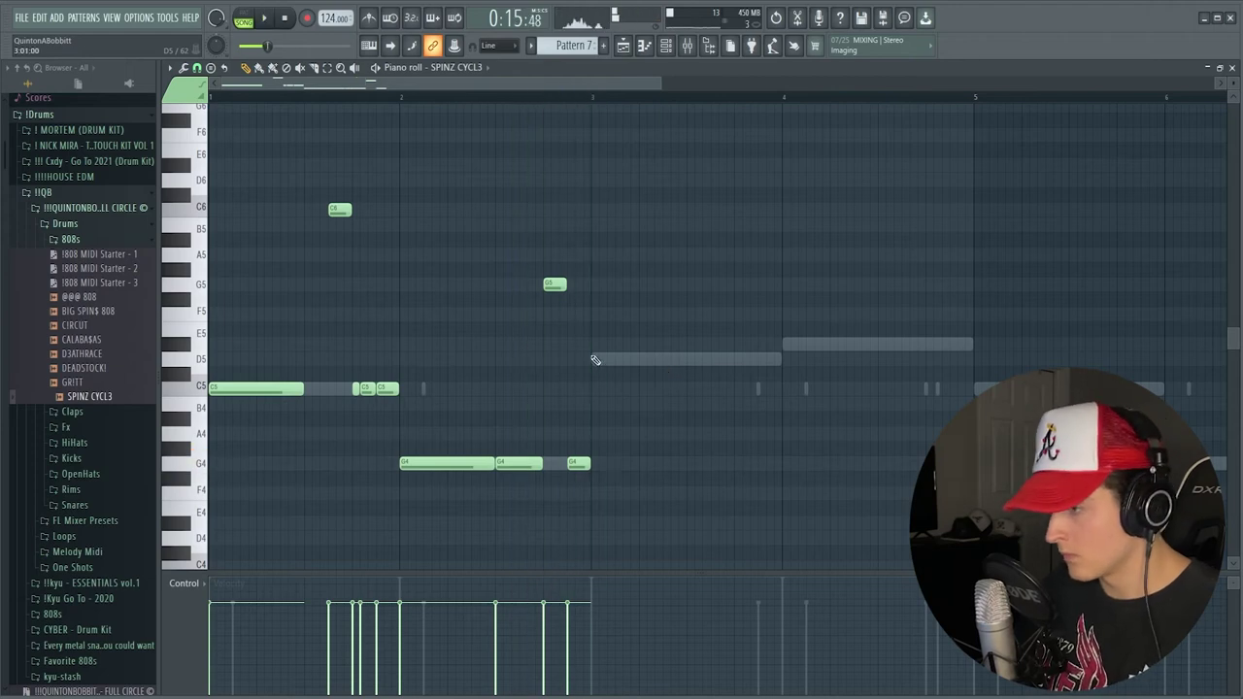
Fill bar 3 with a D5 note, slice it into five pieces and raise the last three an octave to D6.
left_click(596, 359)
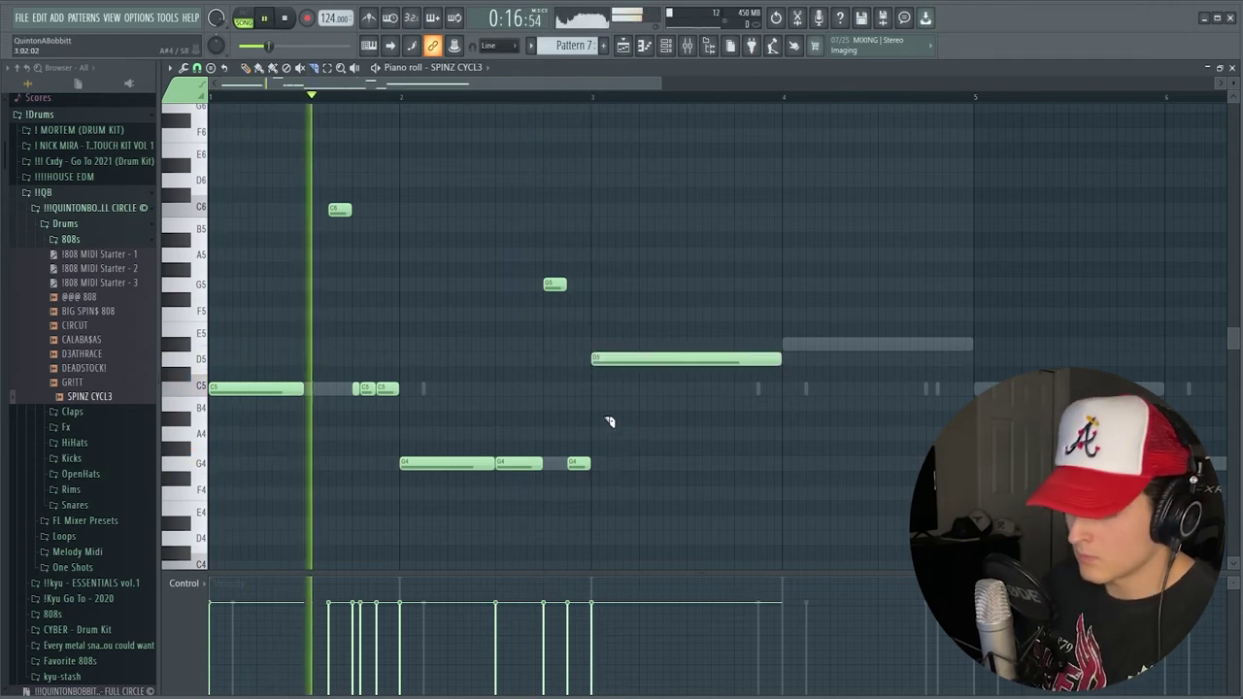
left_click_drag(519, 88, 594, 88)
key("space")
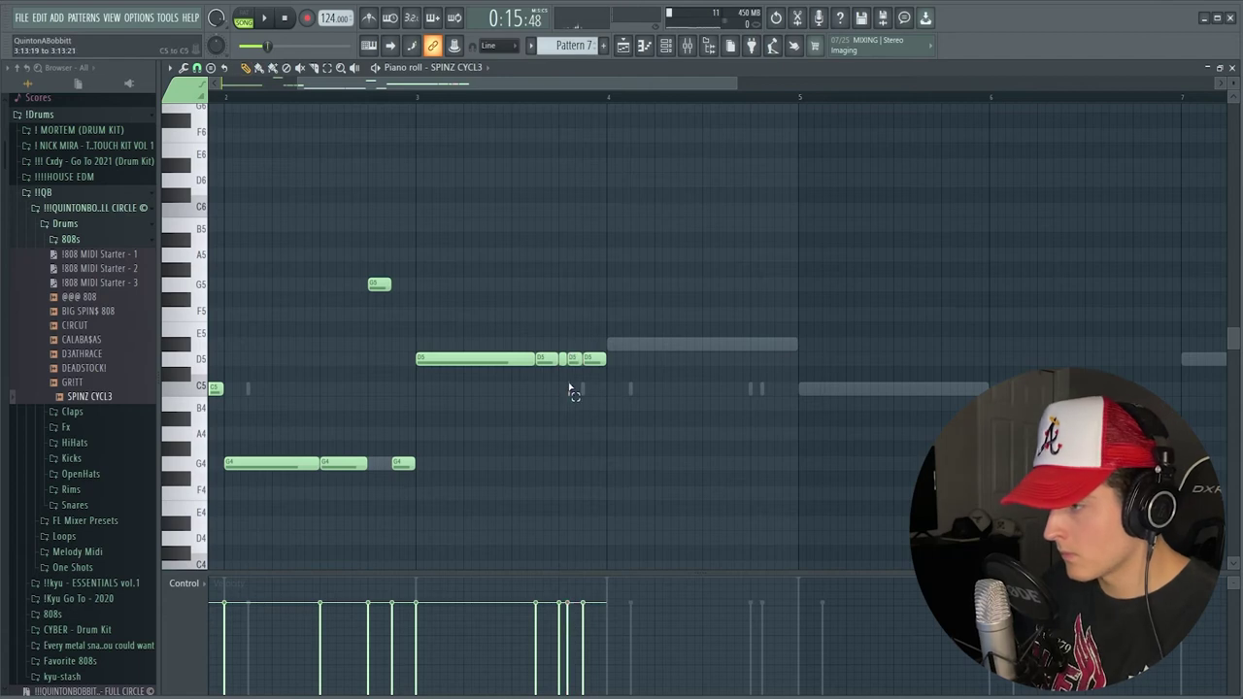
key("ctrl+Up")
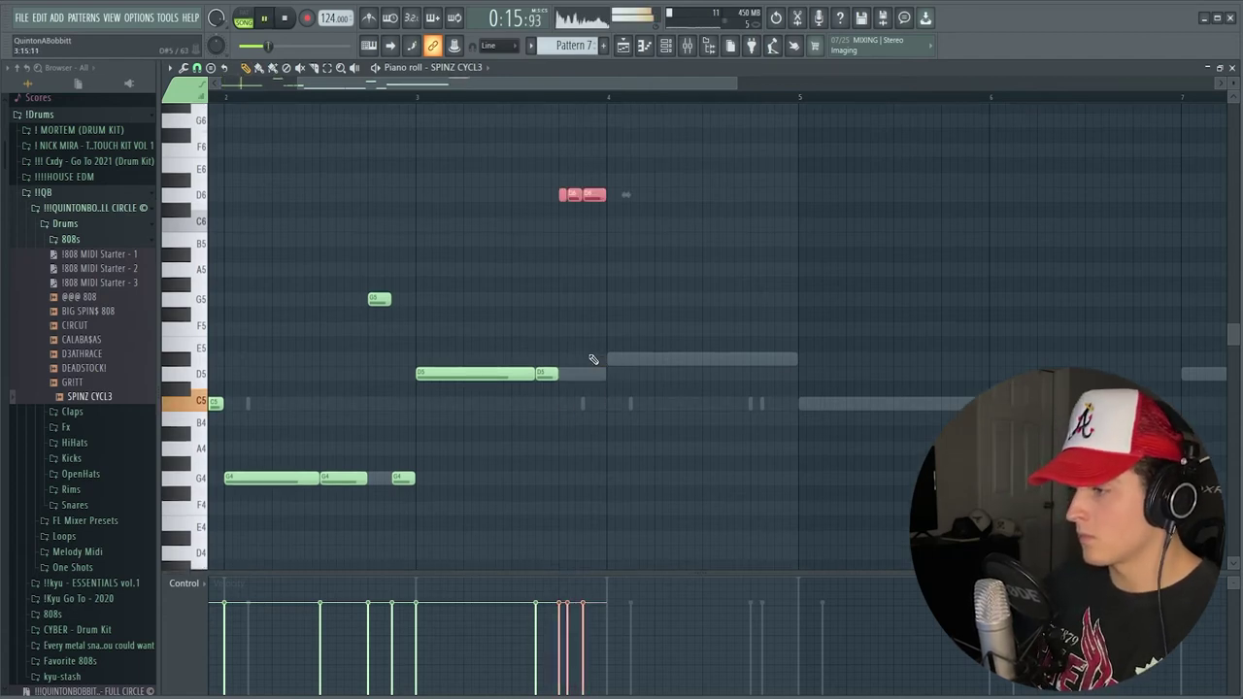
Fill bar 4 with a D#5 note and slice it into five pieces, undoing the misplaced cuts.
left_click(614, 360)
key("space")
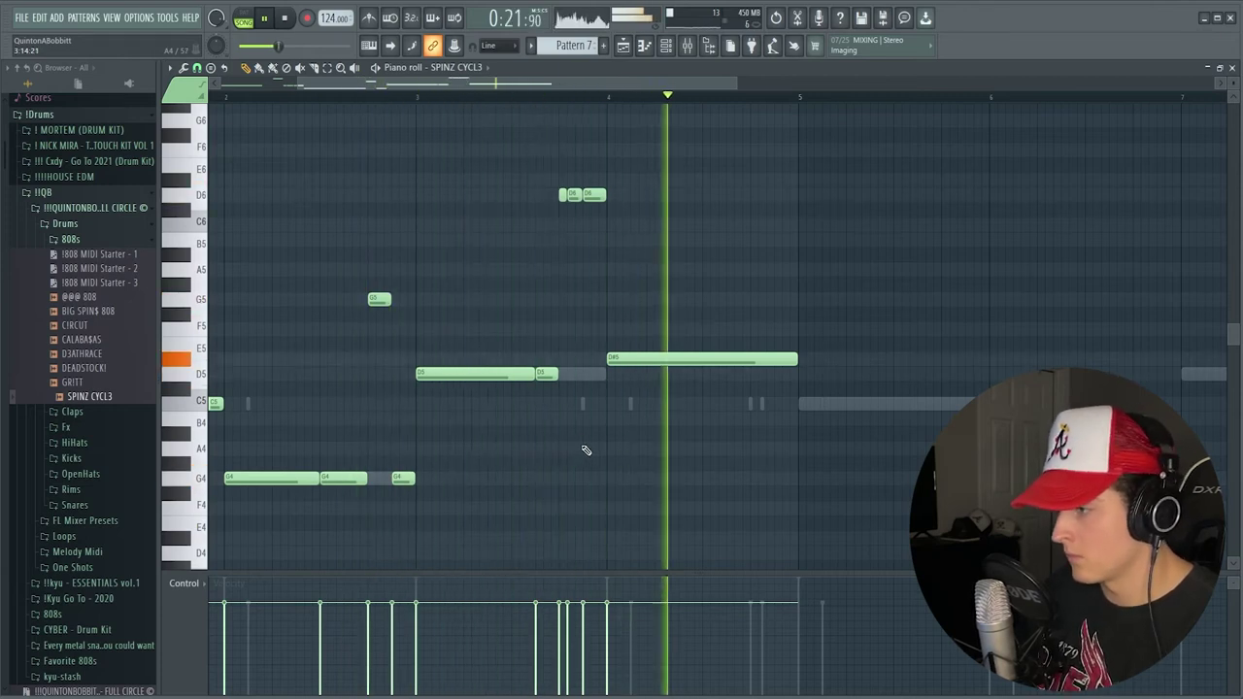
key("space")
key("space")
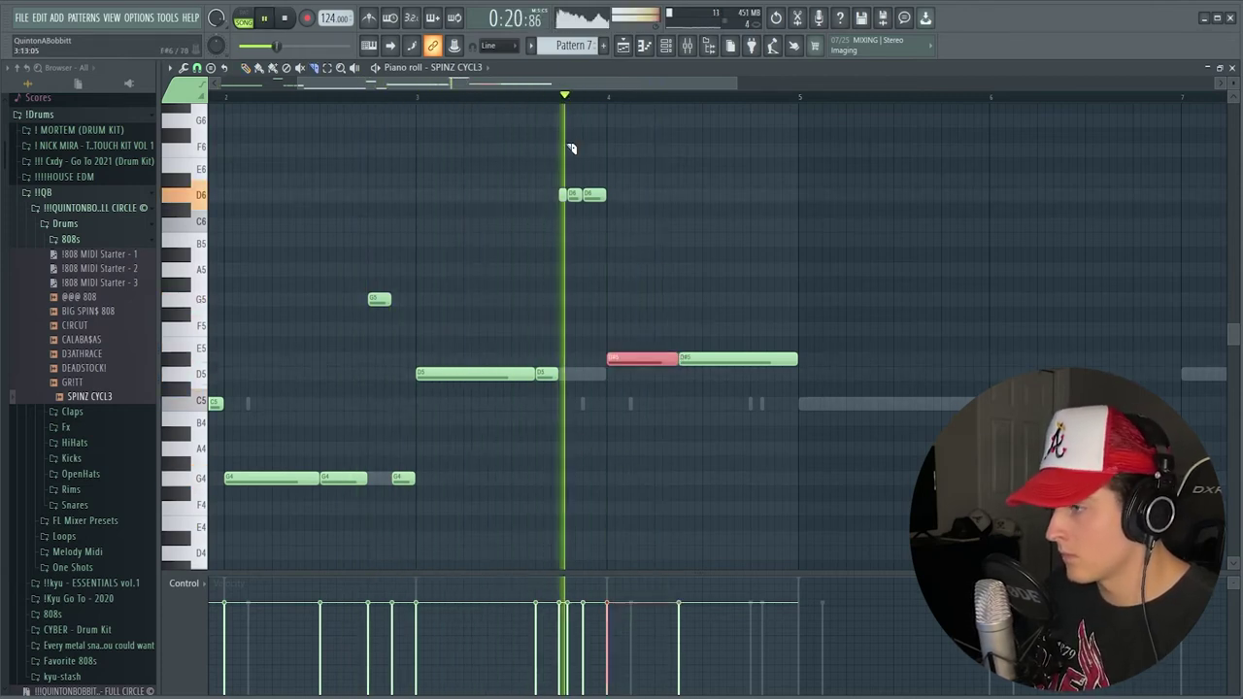
key("ctrl+z")
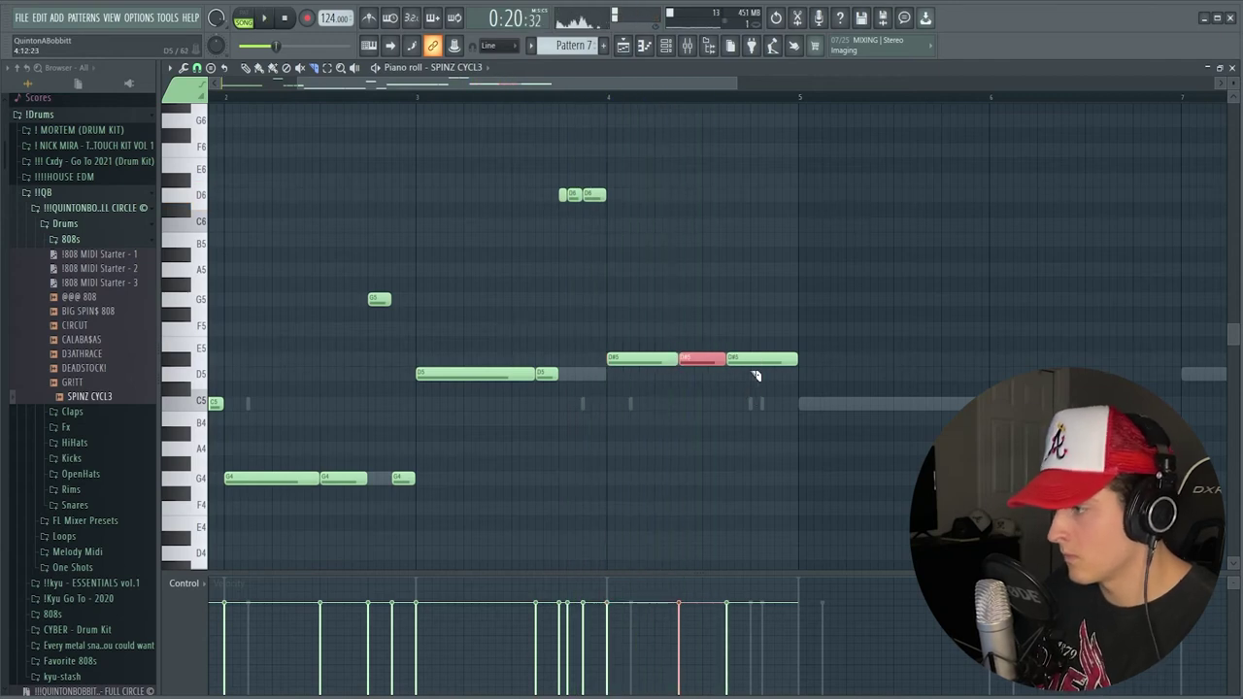
key("space")
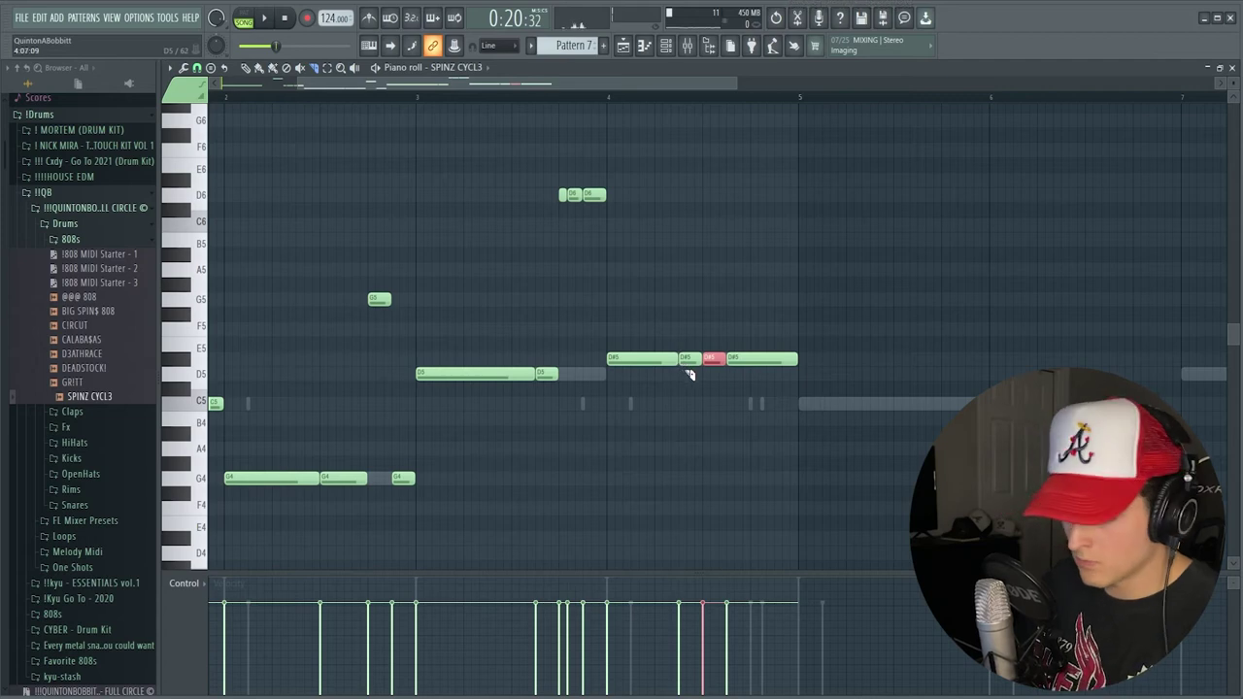
key("space")
key("ctrl+z")
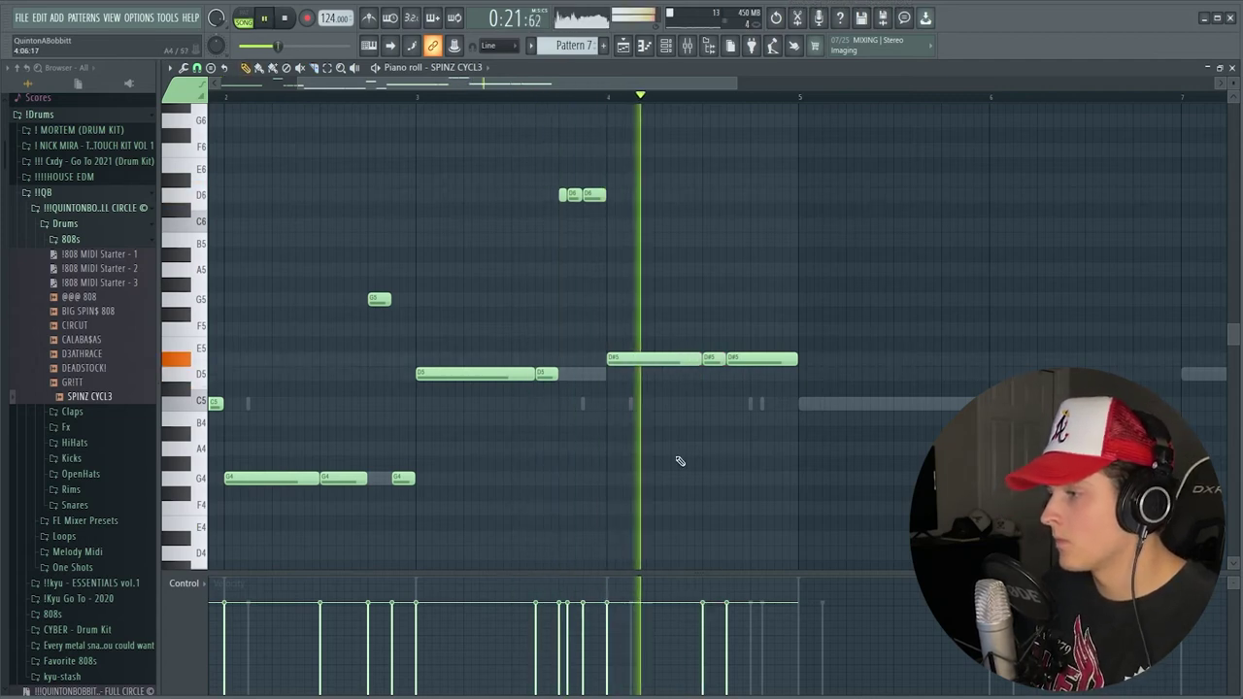
key("space")
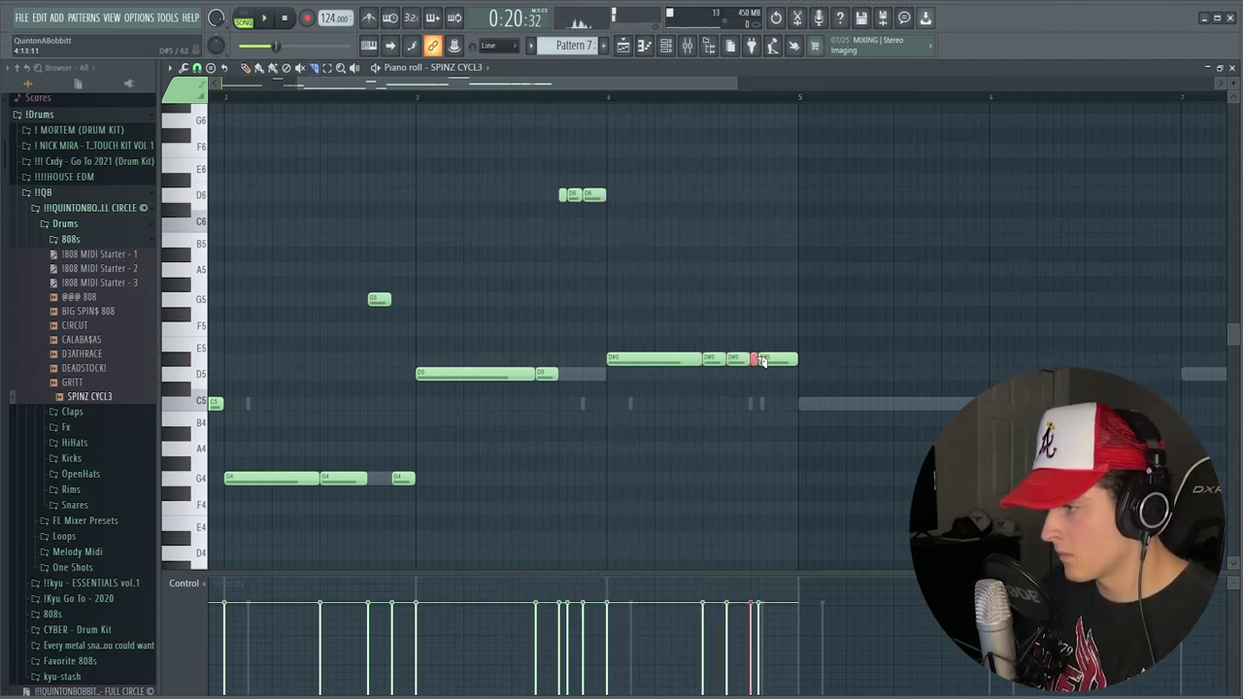
key("space")
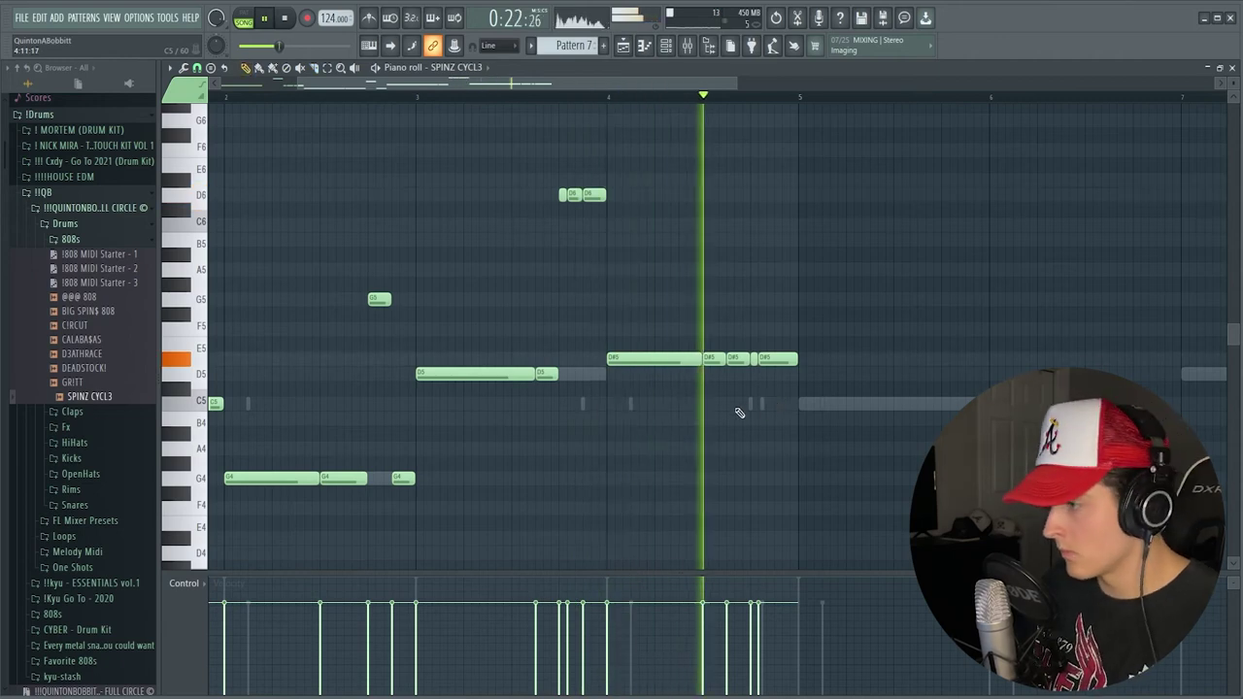
Raise the second and third D#5 pieces in bar 4 an octave to D#6.
key("space")
left_click_drag(733, 358, 731, 187)
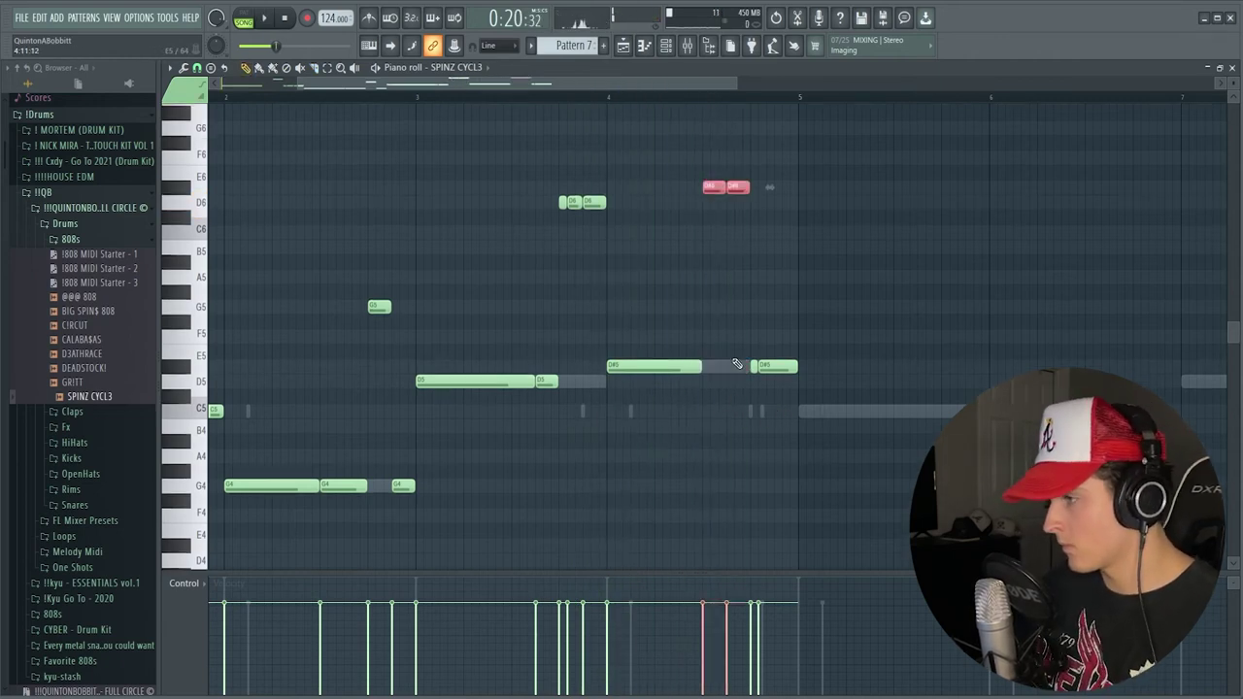
key("space")
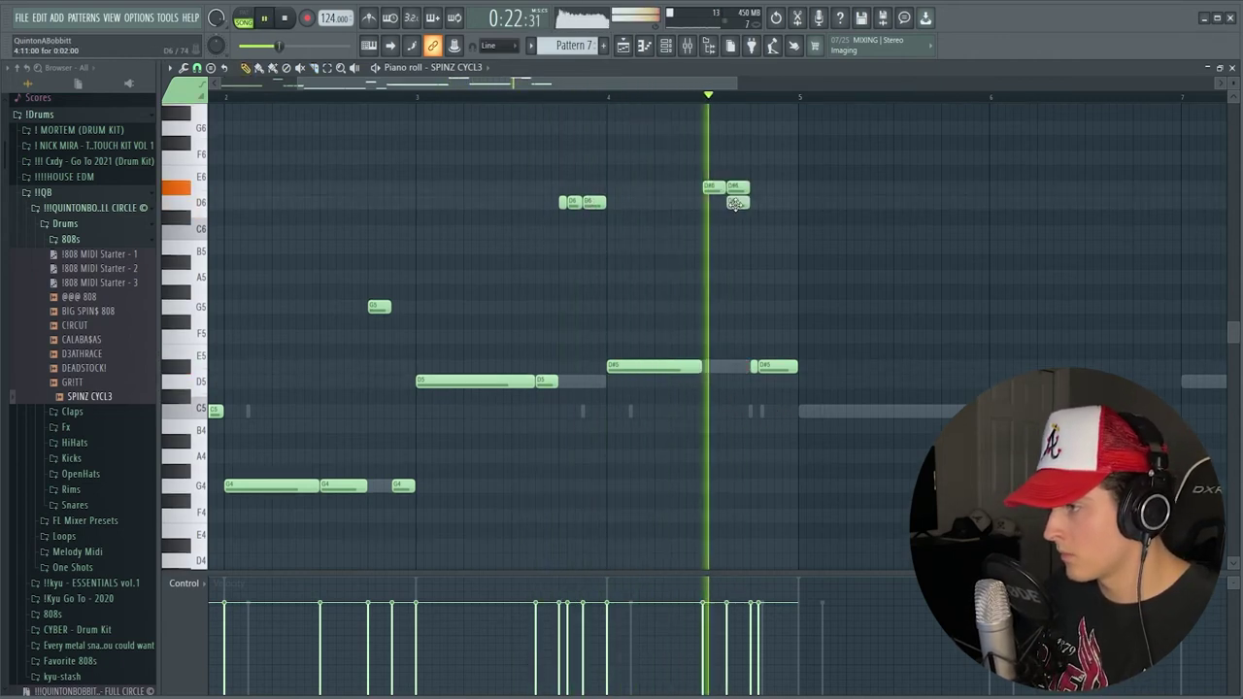
Turn the short D6 note in bar 4 into a slide note lowered an octave to D5, and add a C5 slide note at the bar's end.
key("space")
double_click(735, 203)
left_click(679, 432)
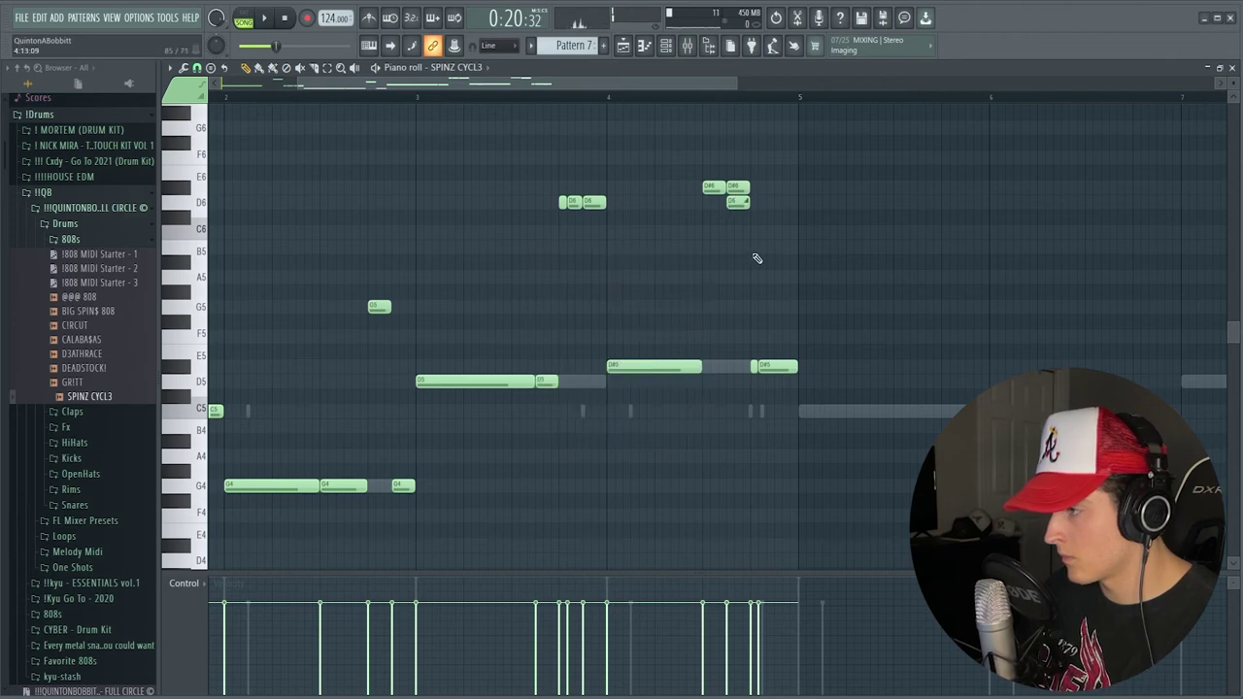
key("ctrl+Down")
key("space")
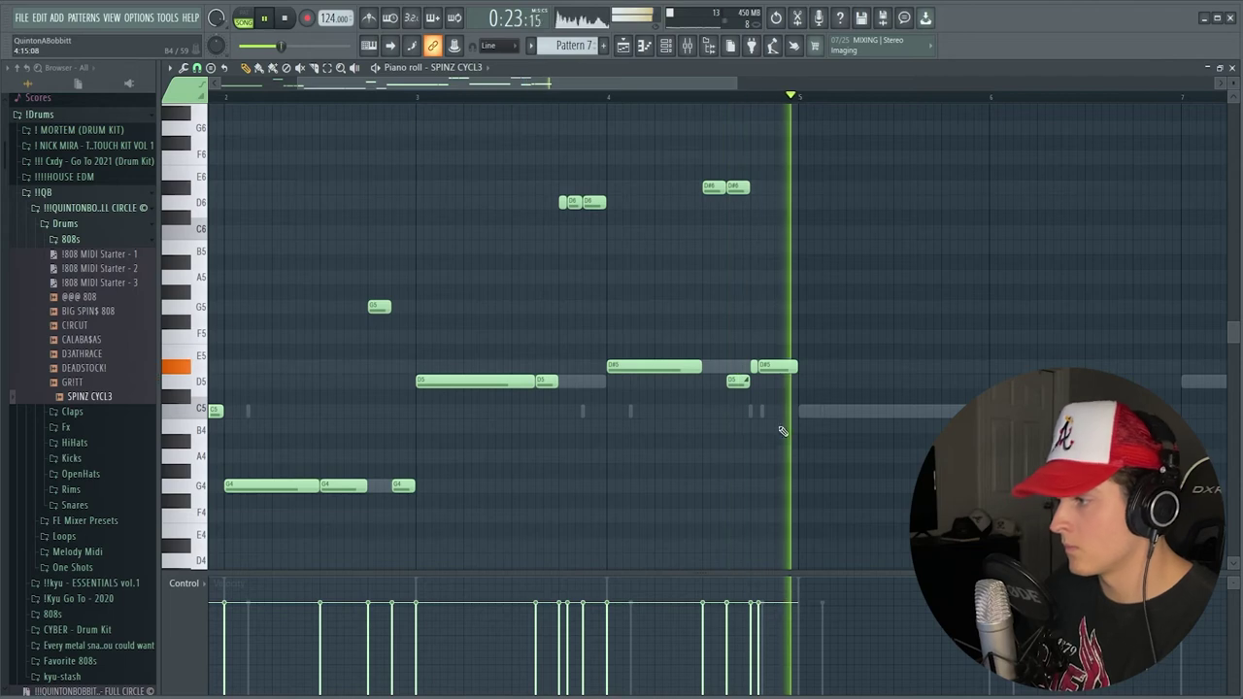
key("space")
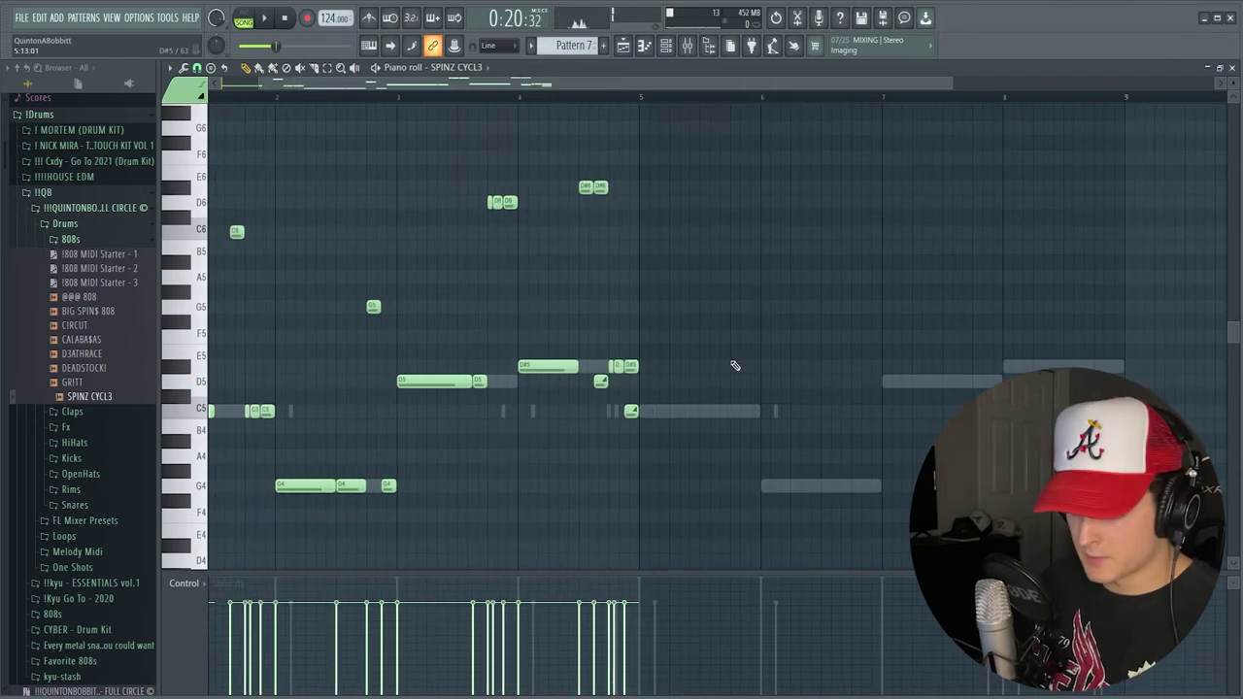
Duplicate the four-bar SPINZ CYCL3 808 notes into bars 5 to 8.
key("ctrl+b")
key("ctrl+d")
left_click_drag(239, 98, 210, 98)
left_click(645, 46)
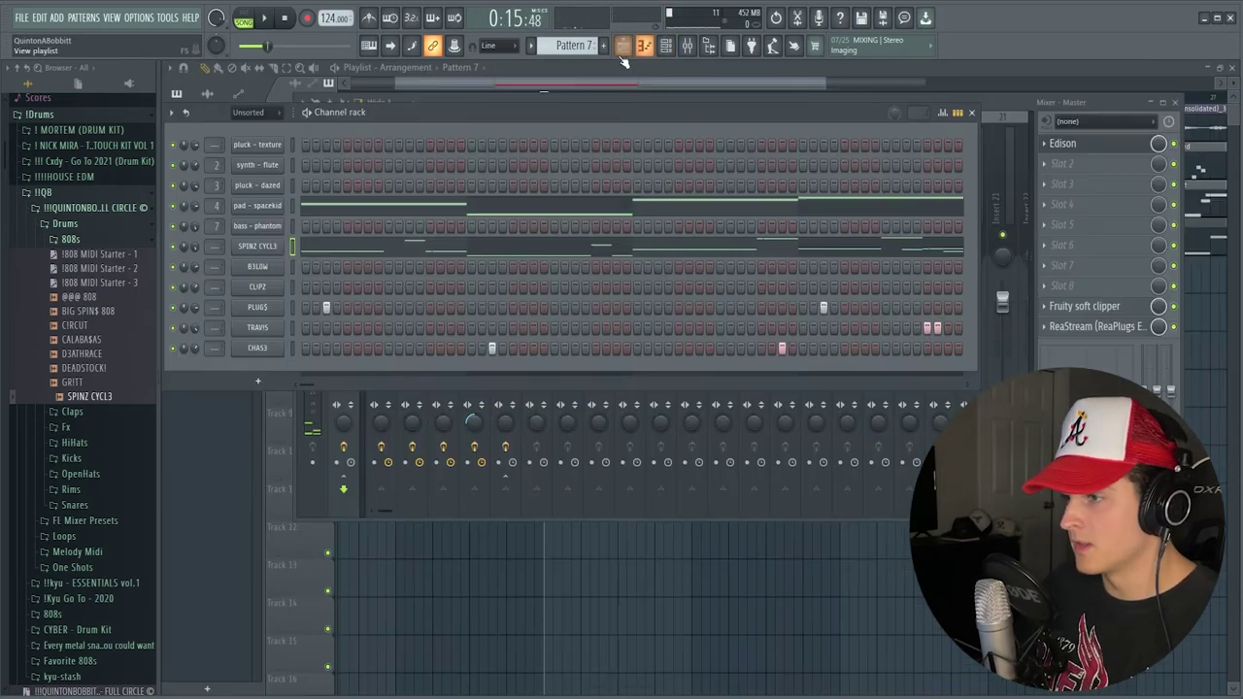
Raise the SPINZ CYCL3 808's volume multiplier to 111% and increase its sample's fade-out, then play the beat to check it.
left_click(666, 46)
left_click(668, 47)
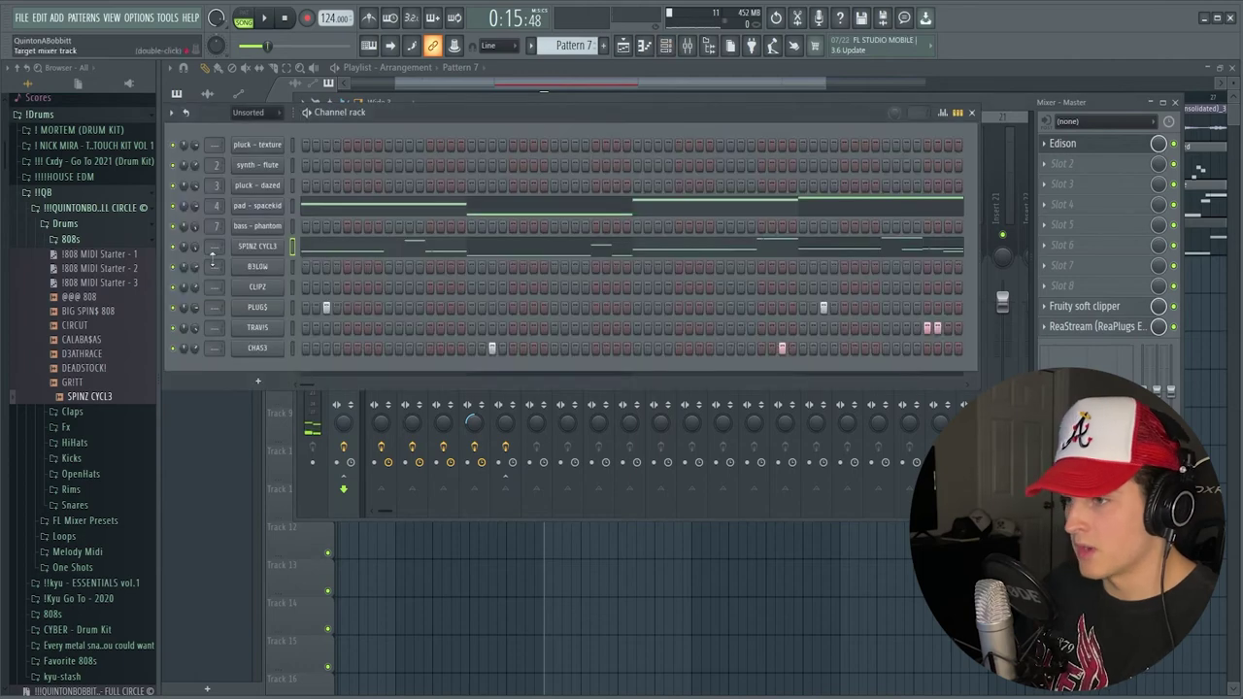
left_click(260, 246)
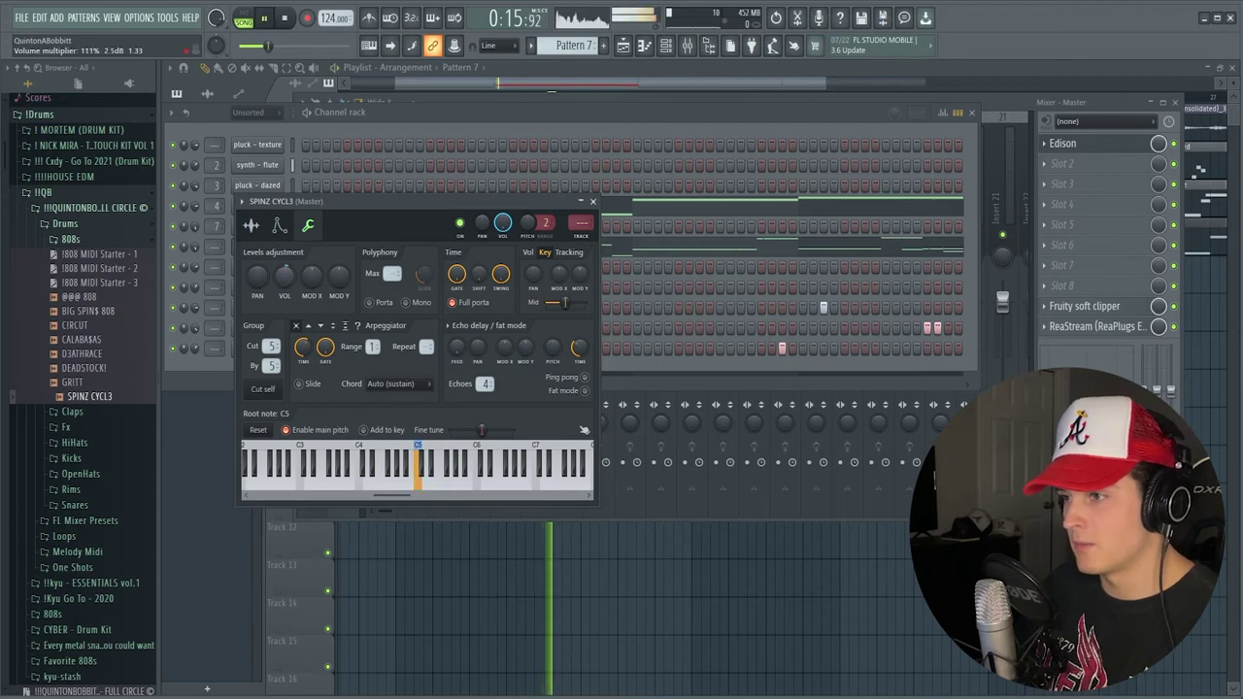
key("space")
left_click(251, 227)
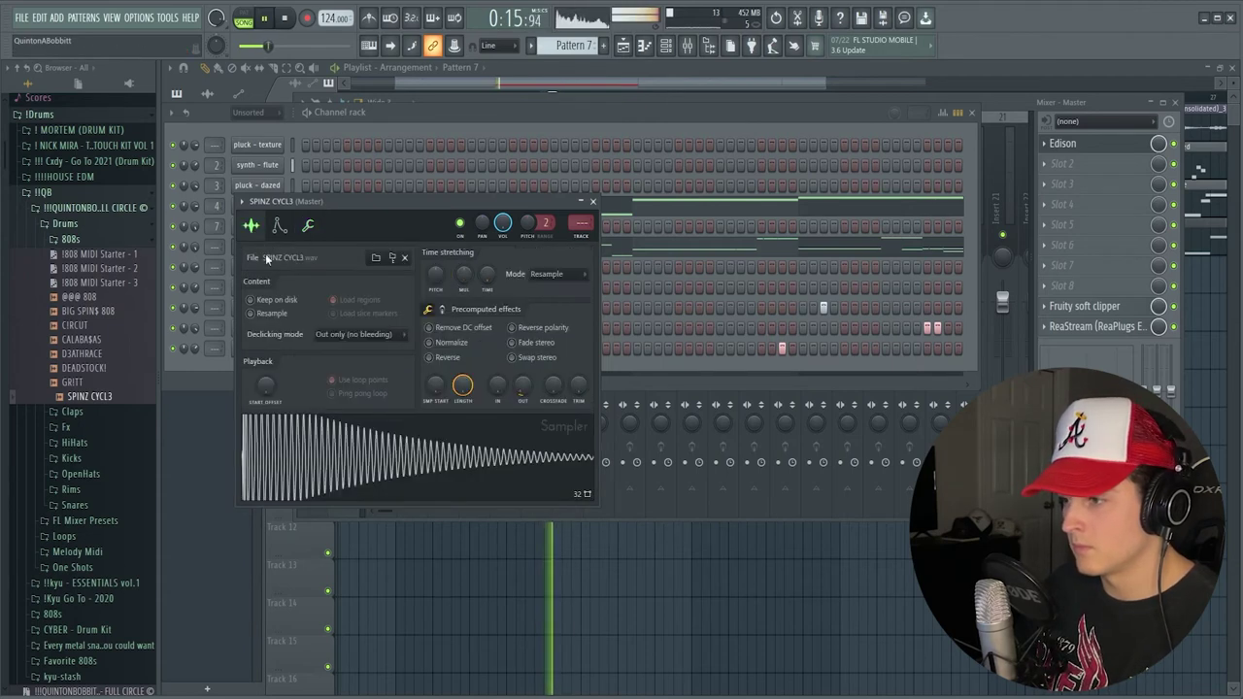
left_click_drag(522, 383, 521, 368)
key("space")
key("space")
key("space")
key("space")
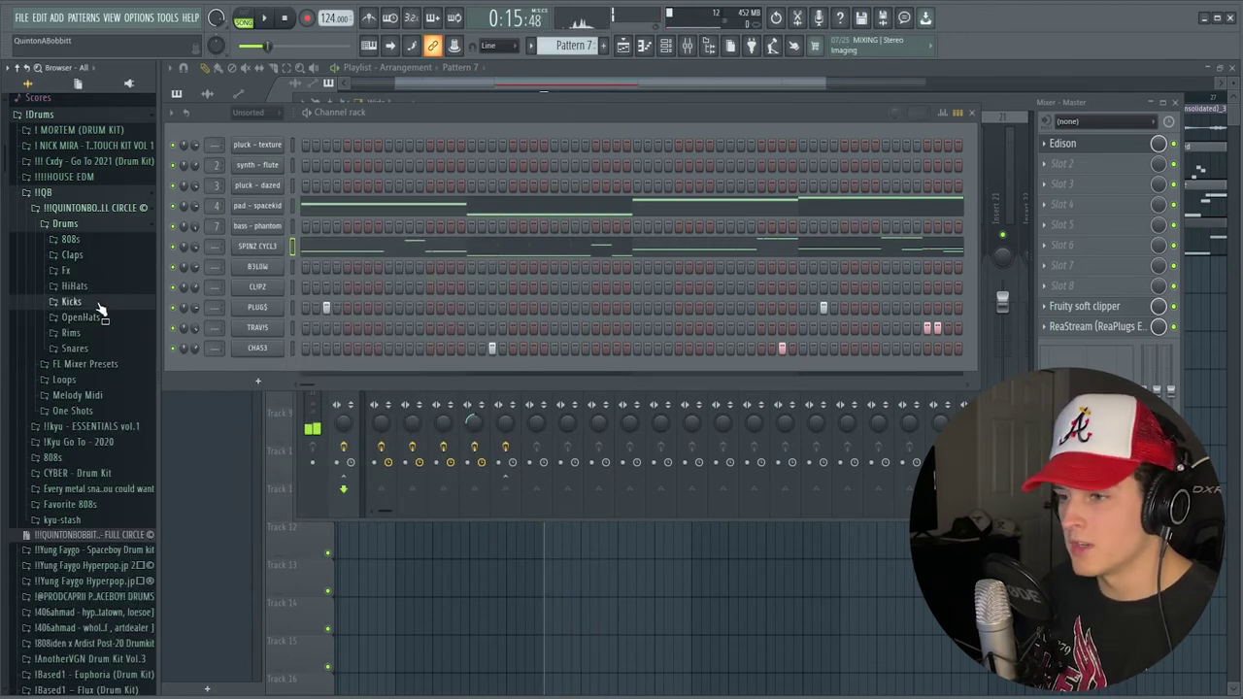
Try the ST3AL kick above the SPINZ CYCL3 channel, replace it with R3AL, and place kick hits on steps 1, 11 and 17.
left_click(72, 302)
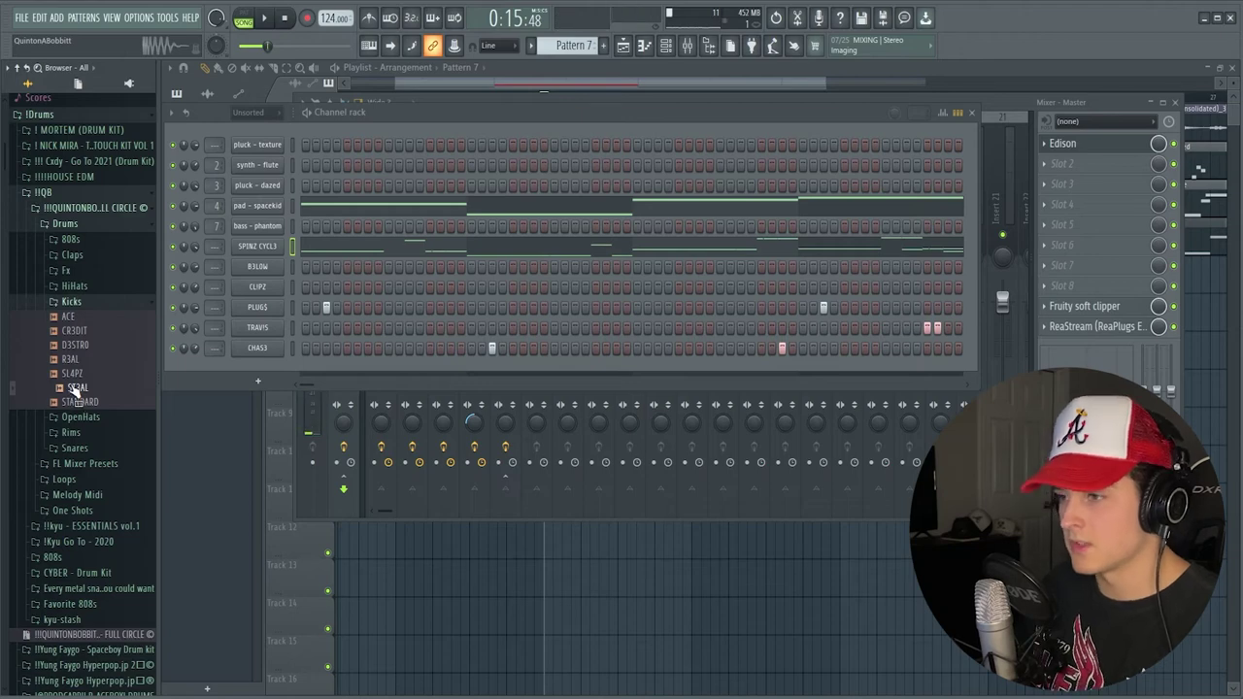
left_click_drag(246, 212, 251, 235)
key("space")
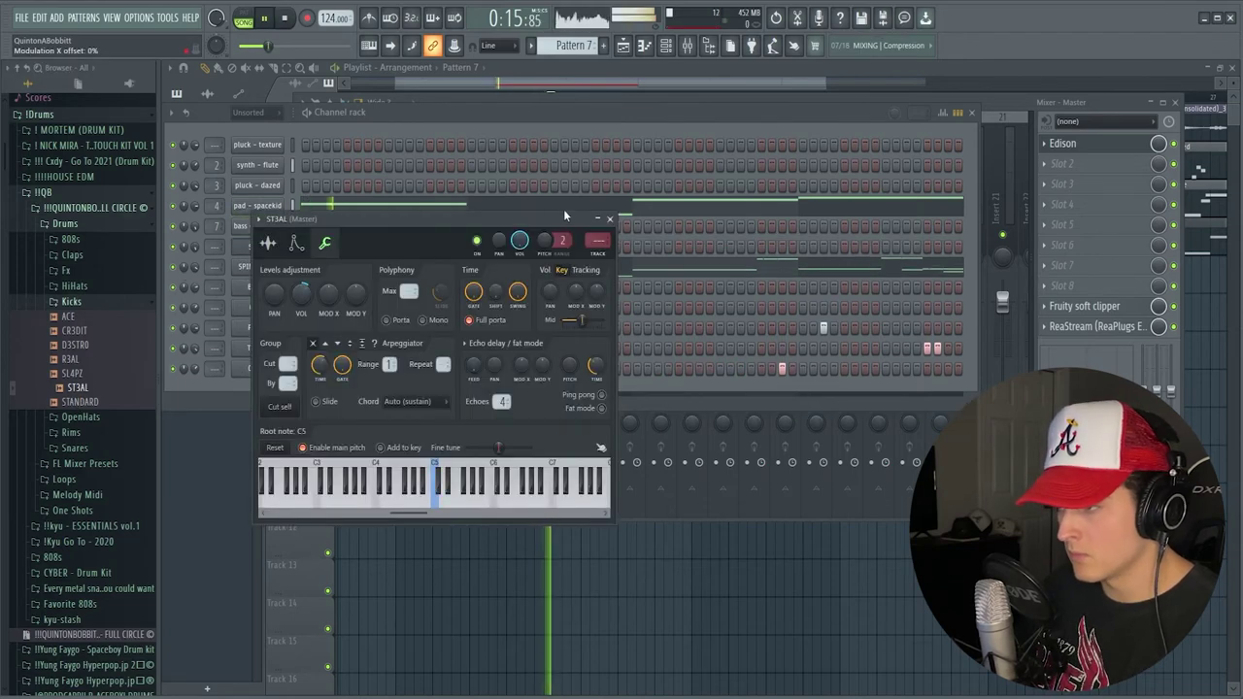
key("Escape")
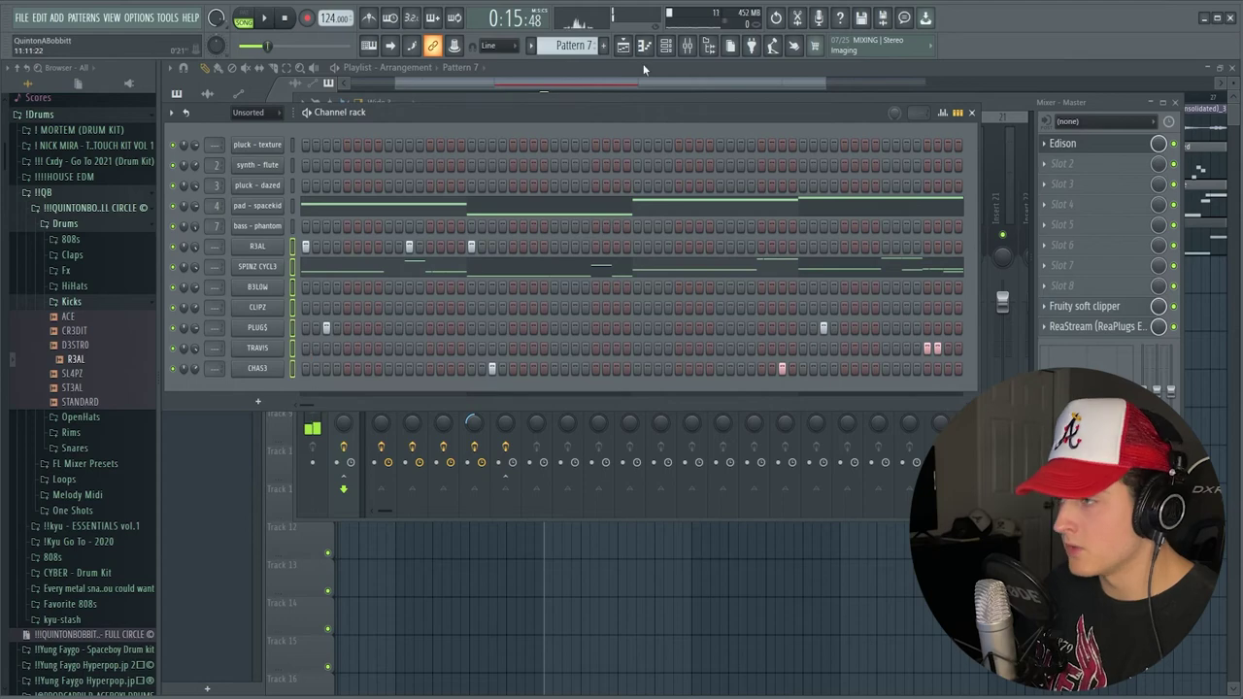
Route the channels from R3AL to CHAS3 to mixer inserts 9 to 15.
left_click(687, 51)
left_click(631, 209)
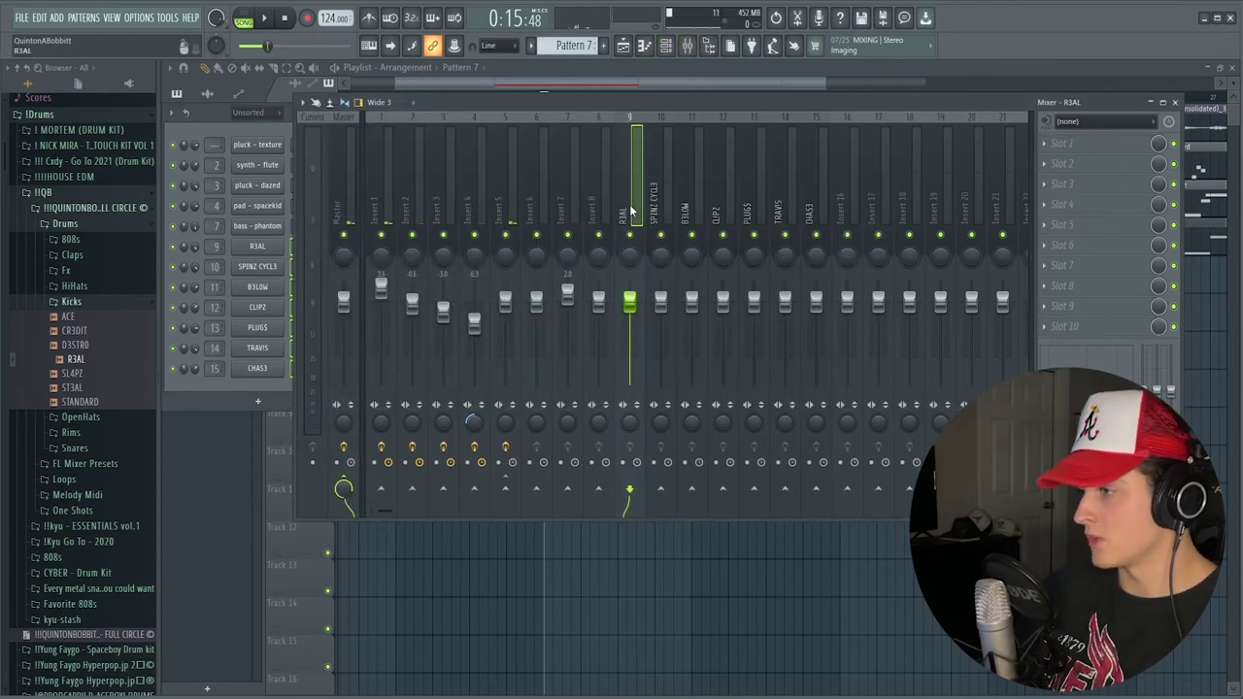
right_click(660, 236)
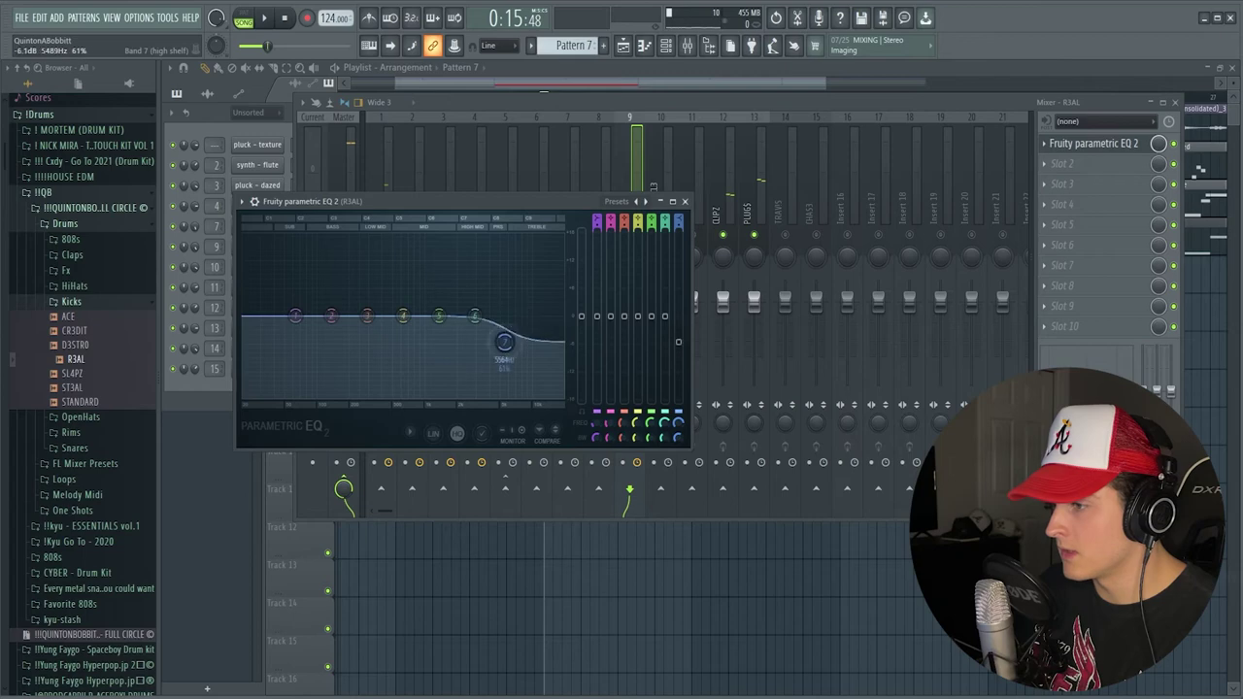
Roll off the R3AL kick's high frequencies in Fruity Parametric EQ 2 by lowering bands 5, 6 and 7.
left_click_drag(504, 341, 488, 396)
left_click_drag(474, 315, 563, 397)
key("space")
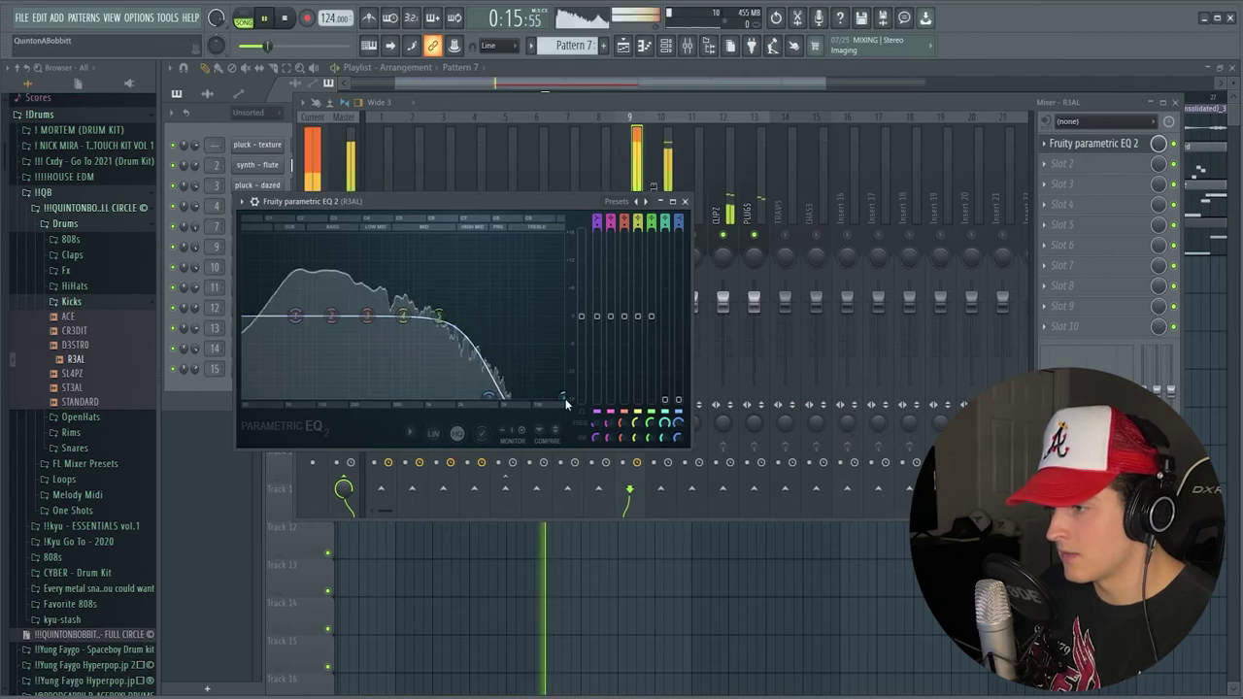
key("space")
left_click_drag(439, 316, 469, 384)
key("space")
left_click(685, 201)
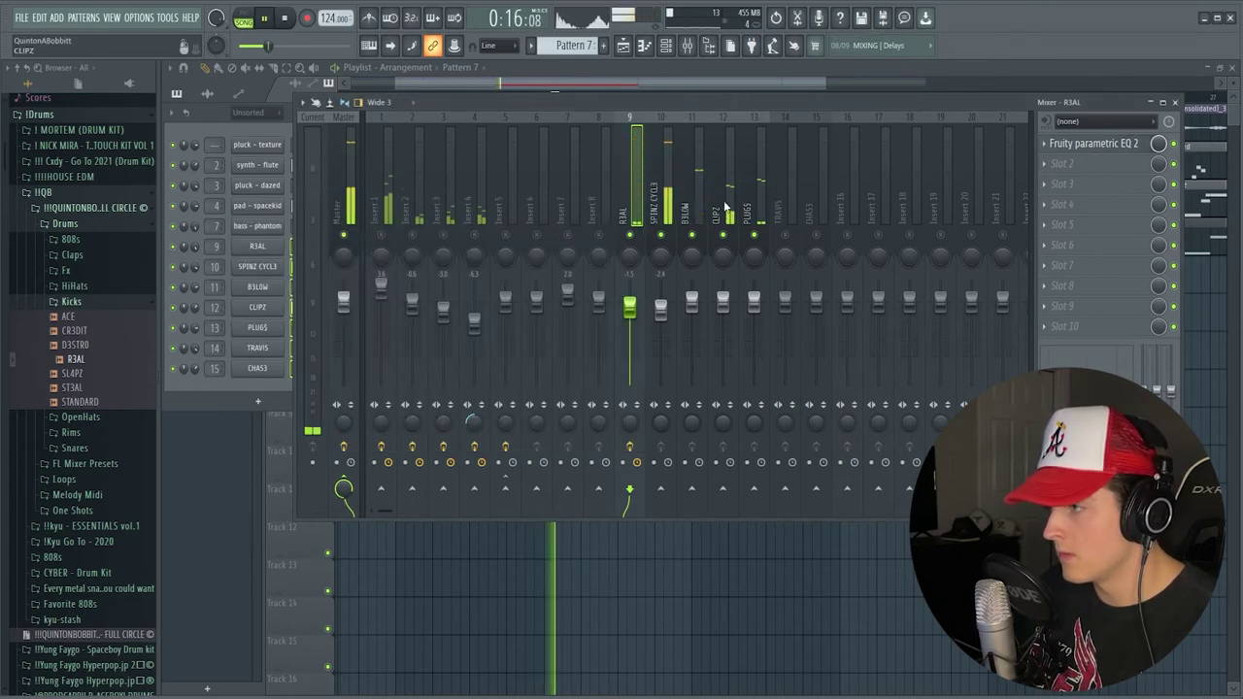
Raise the CL!PZ mixer fader and extend the R3AL kick hits on C5 across all eight bars.
left_click_drag(722, 302, 723, 283)
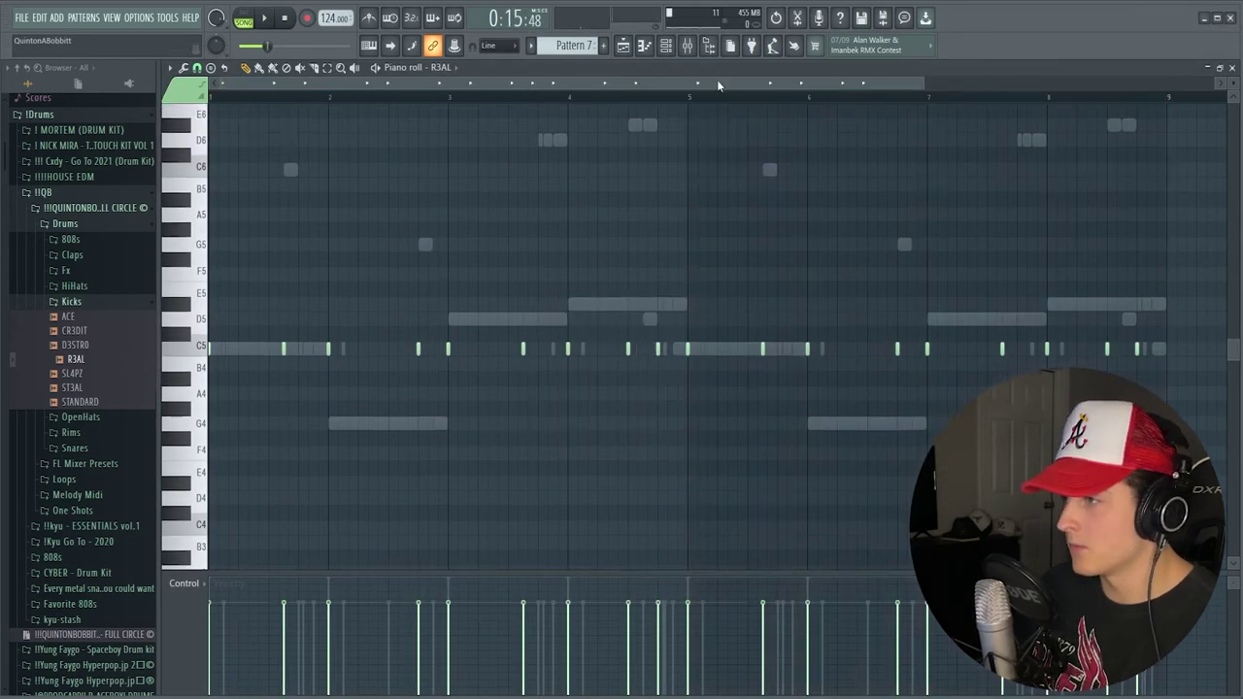
left_click(665, 45)
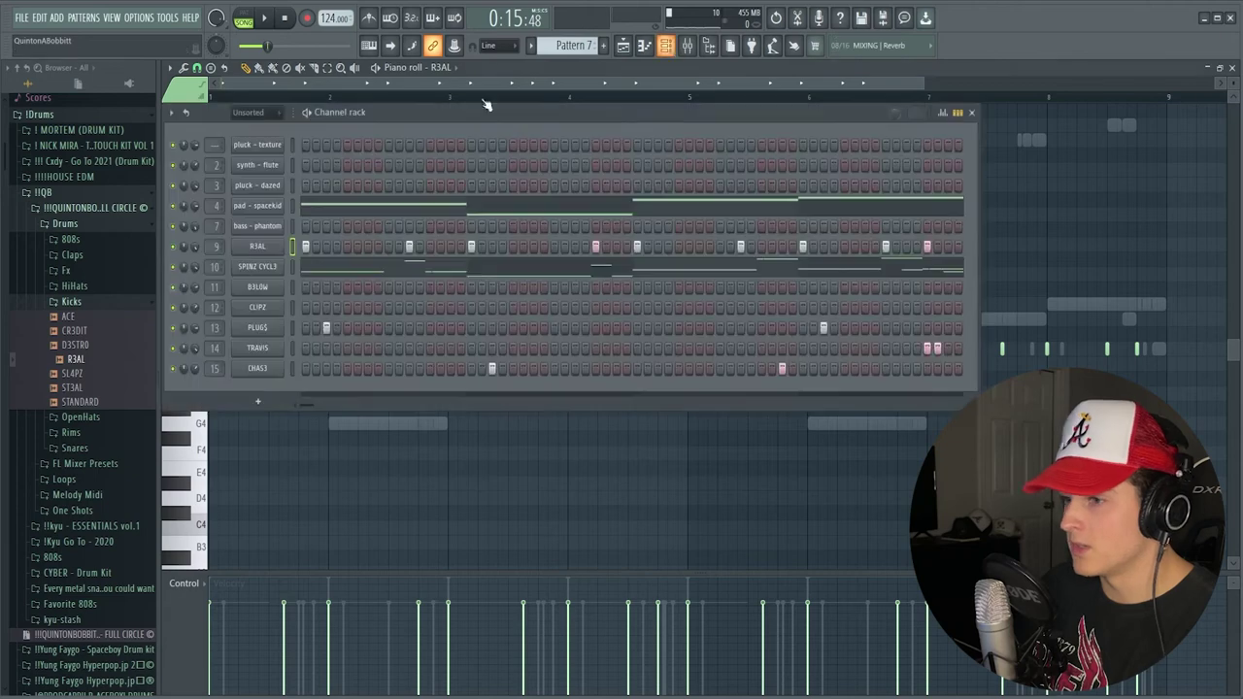
Add the SNAPZ open hat with C5 hits at the start of bars 1, 3, 5 and 7 and A4 hits on bars 2 and 6.
left_click(70, 301)
left_click(81, 317)
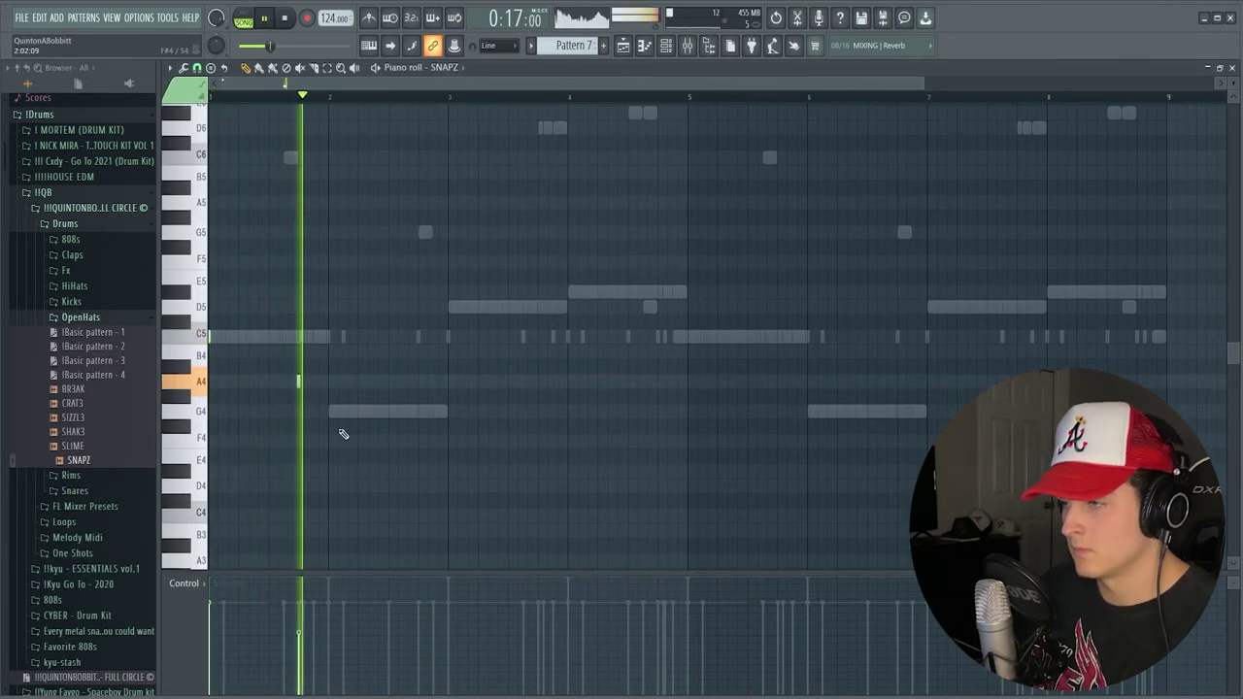
left_click_drag(293, 381, 327, 382)
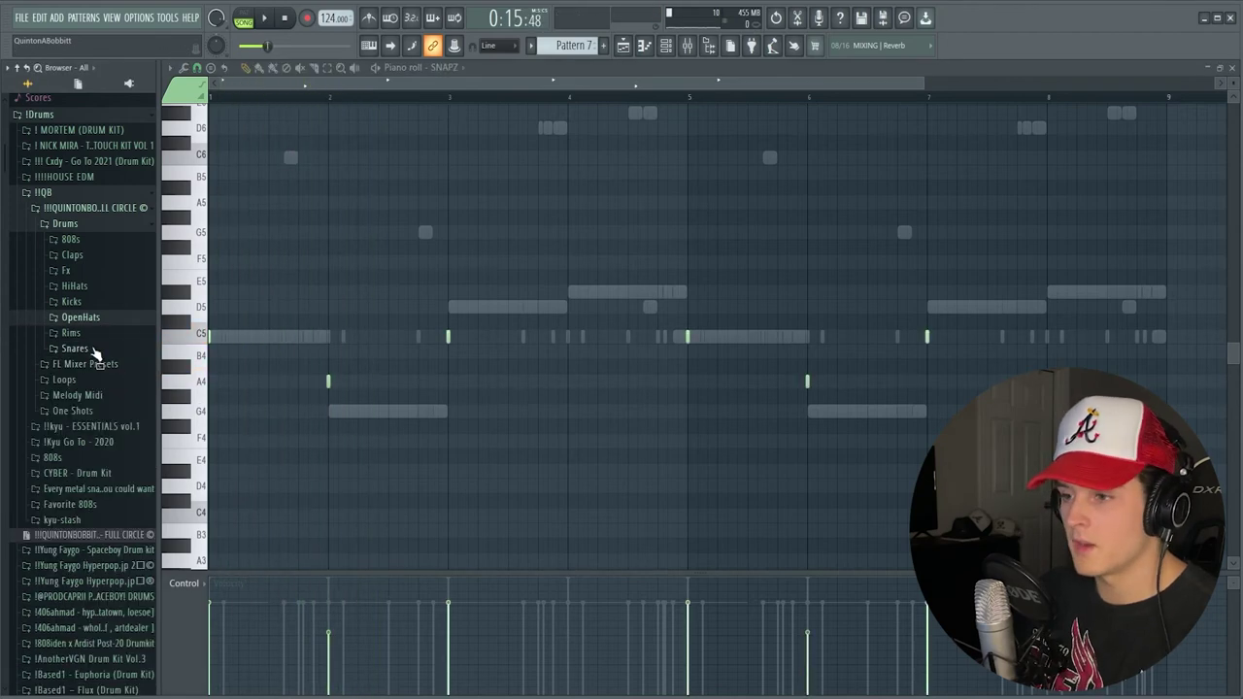
Add the SL!ME sample from the Snares folder and give it the Claps folder's default pattern.
left_click(670, 47)
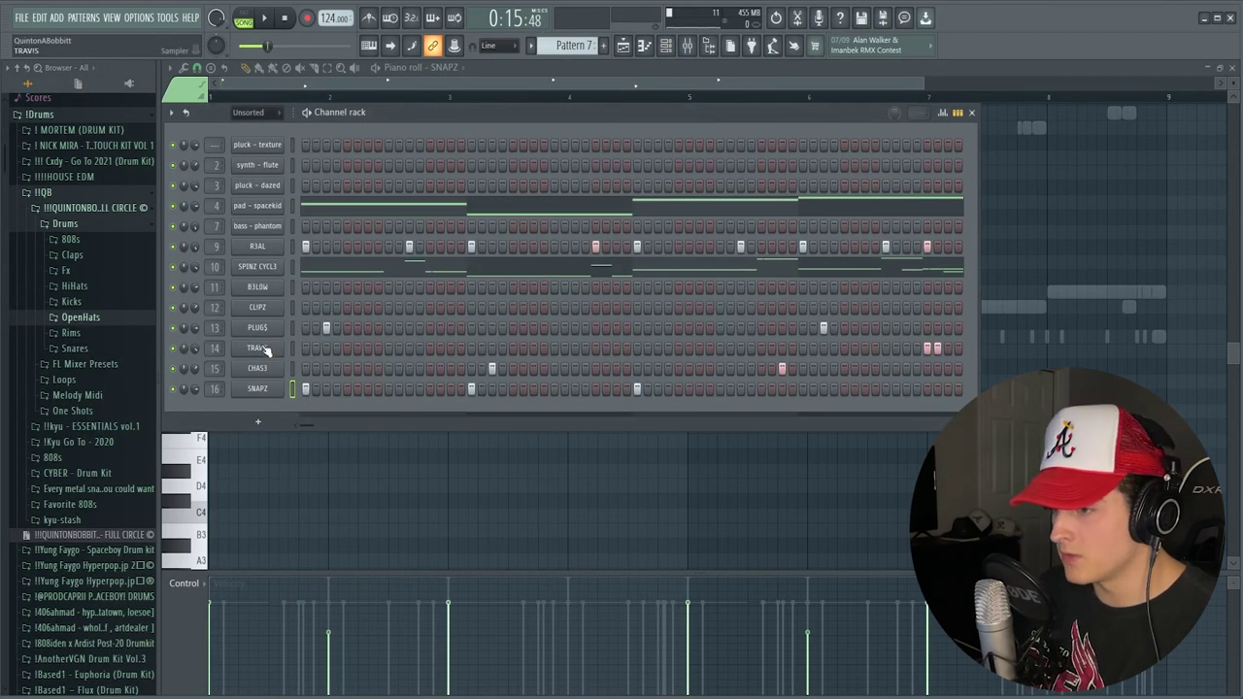
left_click(74, 348)
left_click_drag(75, 493, 293, 256)
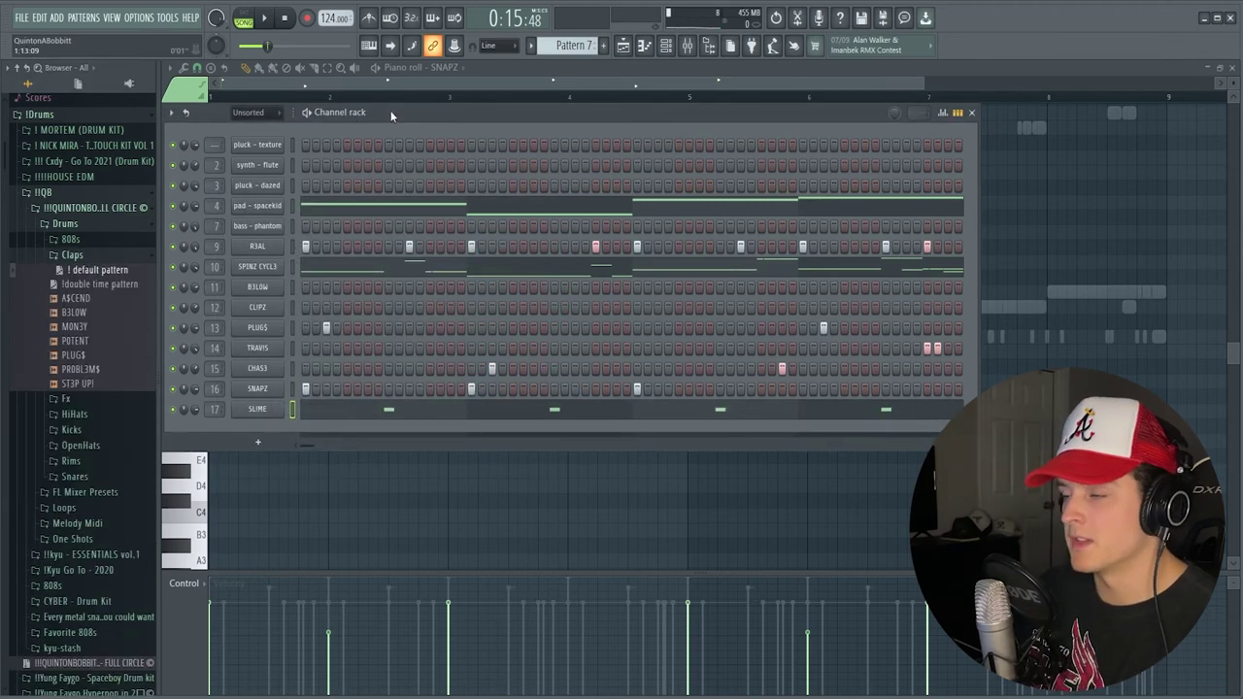
left_click_drag(389, 110, 400, 109)
key("space")
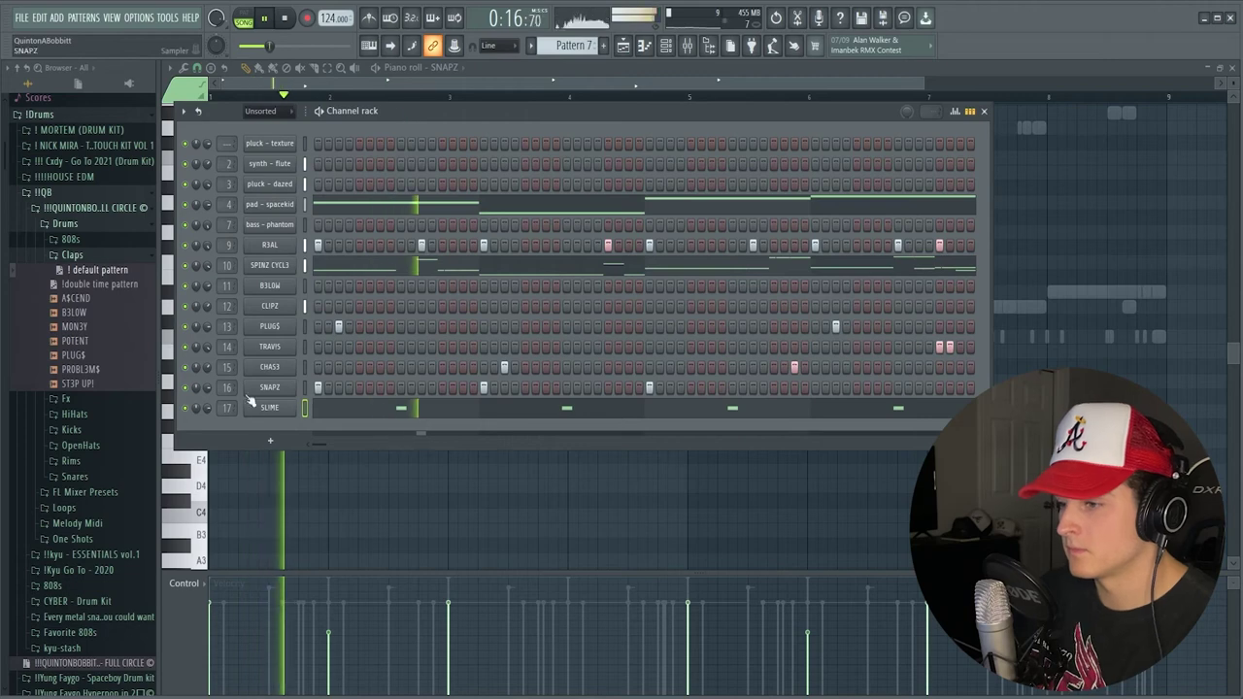
Add a second SL!ME hit on C5 shortly after the first one in bar 1 and lower its velocity.
left_click(397, 418)
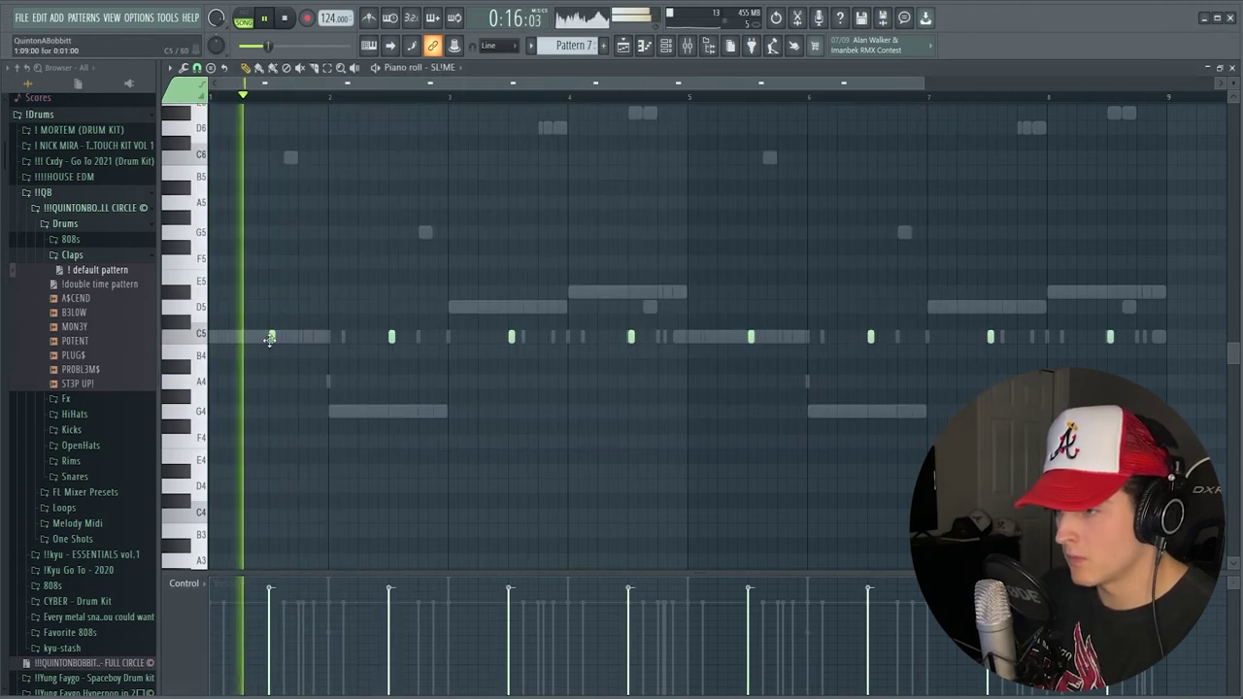
right_click(290, 341)
key("space")
key("space")
left_click(287, 338)
key("space")
left_click_drag(288, 590, 287, 603)
key("space")
Split Pattern 7 by channel onto separate playlist tracks from bar 9, and lay pad - spacekid clips along Track 4.
left_click(198, 69)
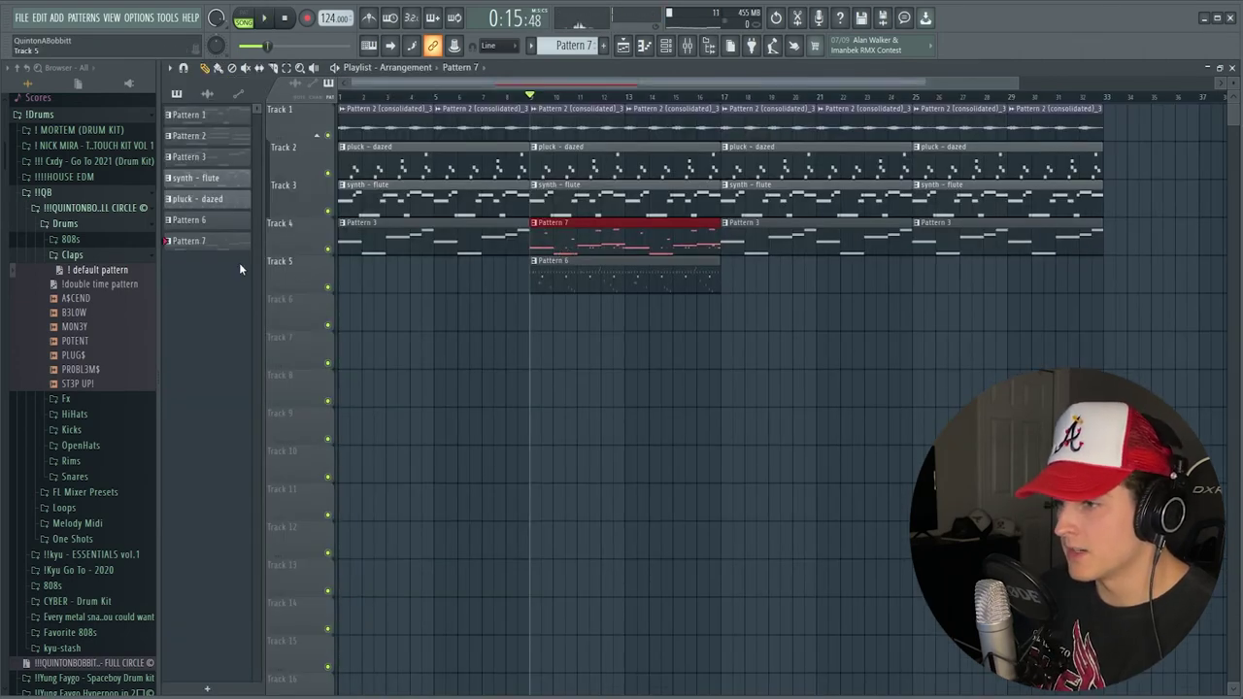
right_click(212, 243)
left_click(255, 467)
left_click_drag(342, 279, 489, 283)
key("space")
scroll(494, 103, "up", 3)
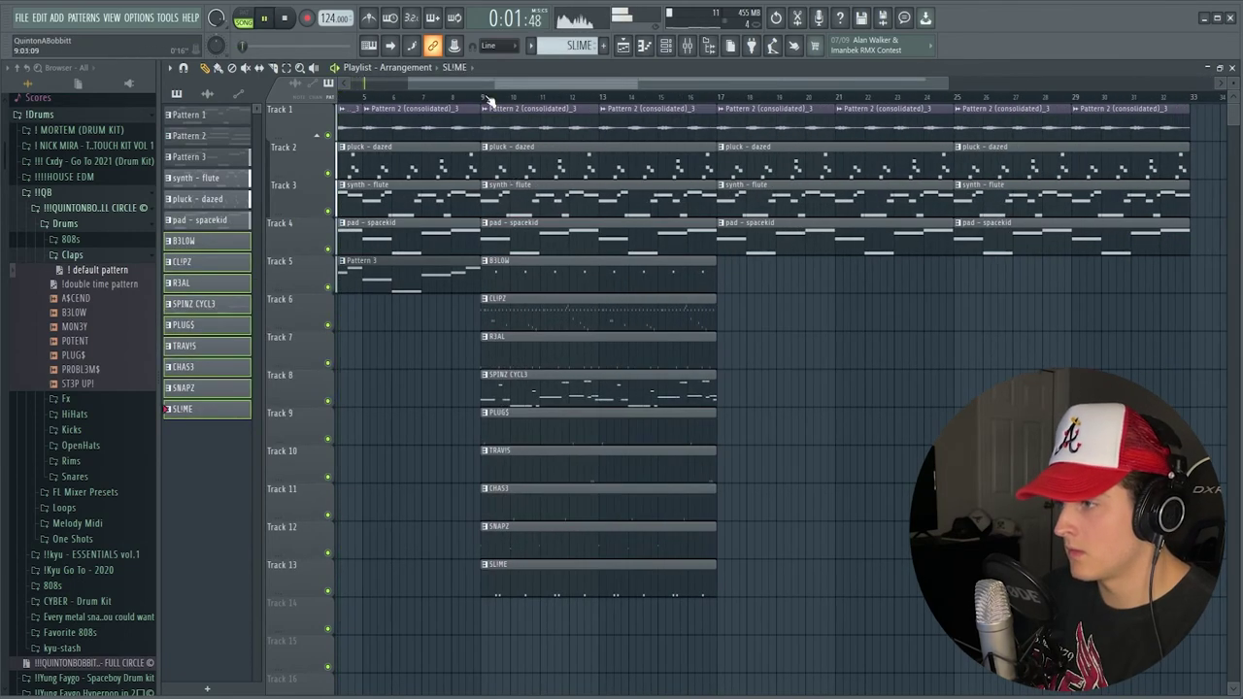
Duplicate the drum and 808 clips on Tracks 5 to 13 to bar 17, and delete the R3AL and SL!ME copies.
scroll(490, 101, "down", 2)
left_click_drag(561, 618, 546, 288)
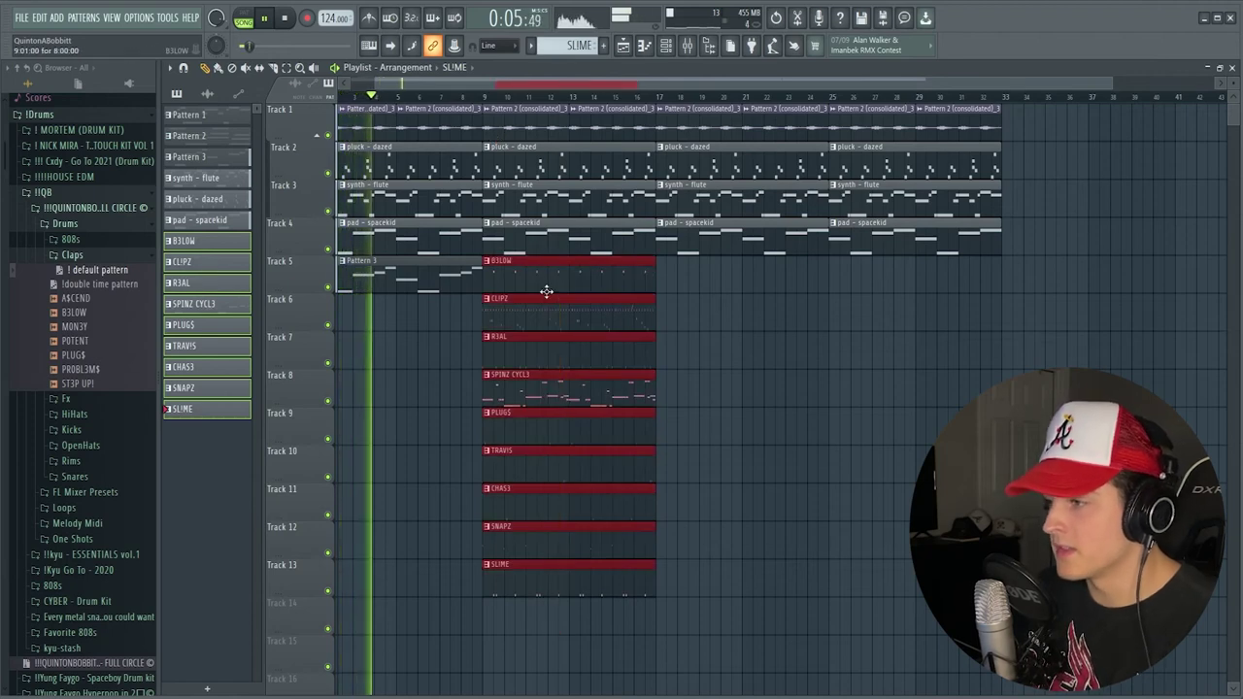
key("ctrl+b")
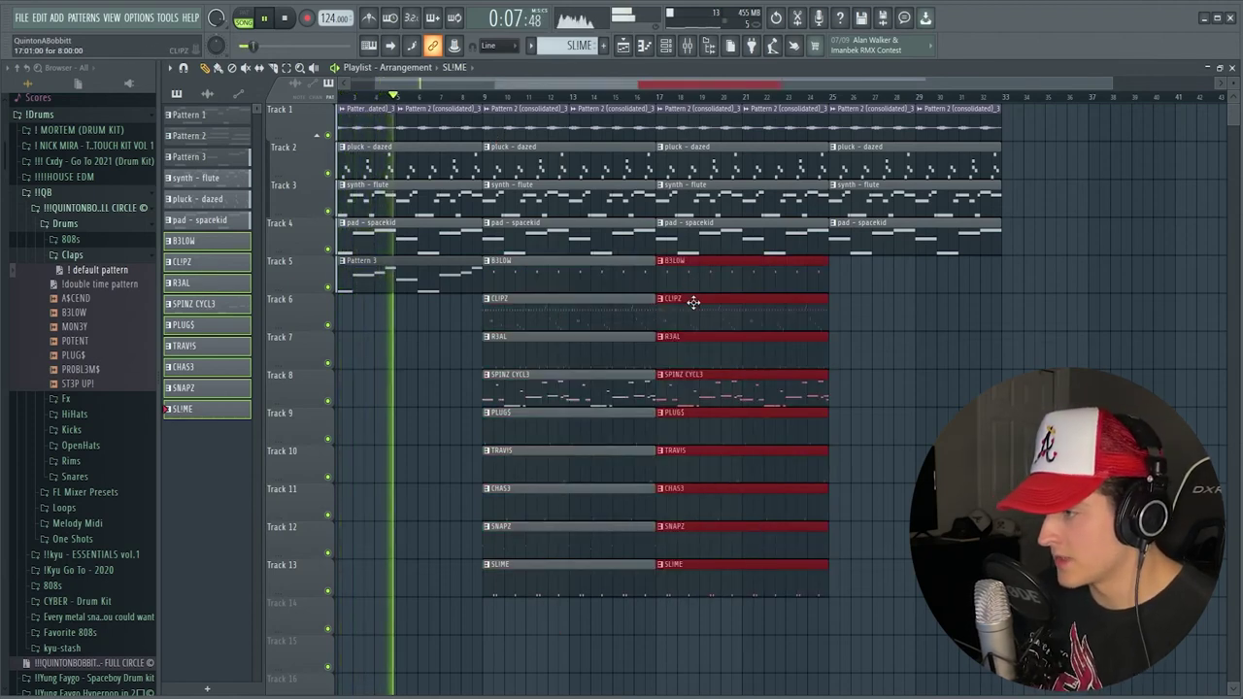
right_click(682, 354)
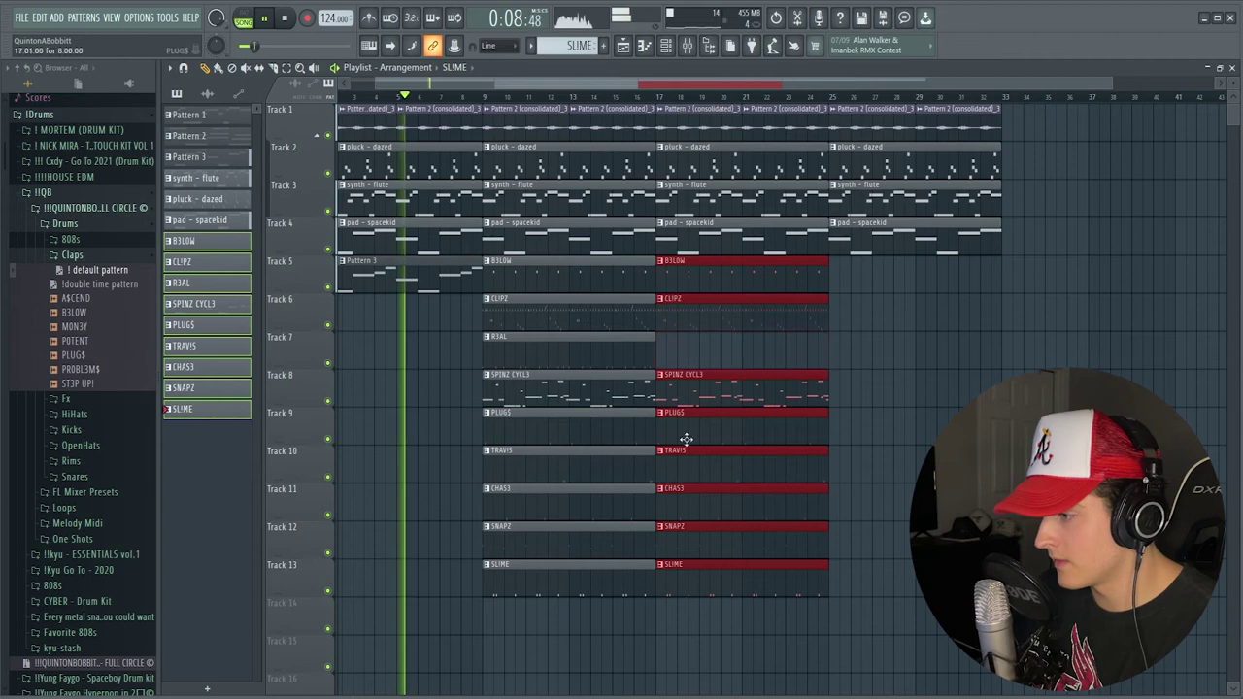
right_click(682, 582)
Trim about half a bar off the first SPINZ CYCL3 clip's end and start the second CL!PZ clip about a bar and a half in.
left_click_drag(648, 385, 637, 385)
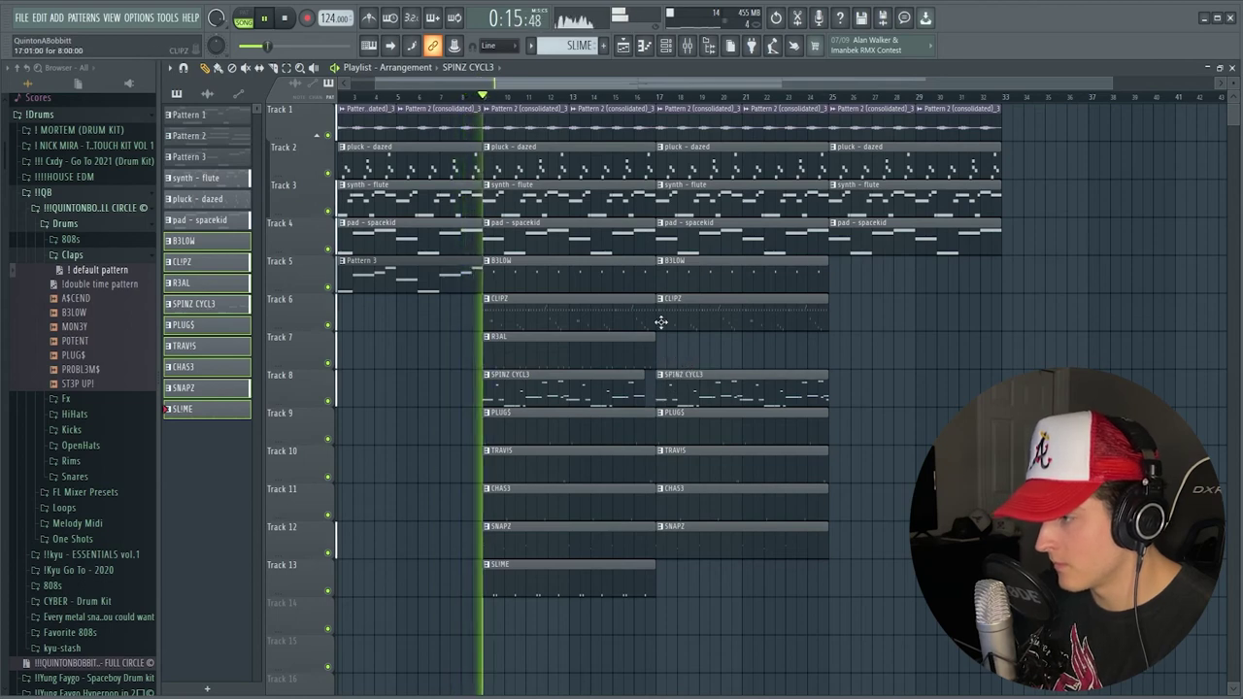
left_click_drag(657, 321, 688, 321)
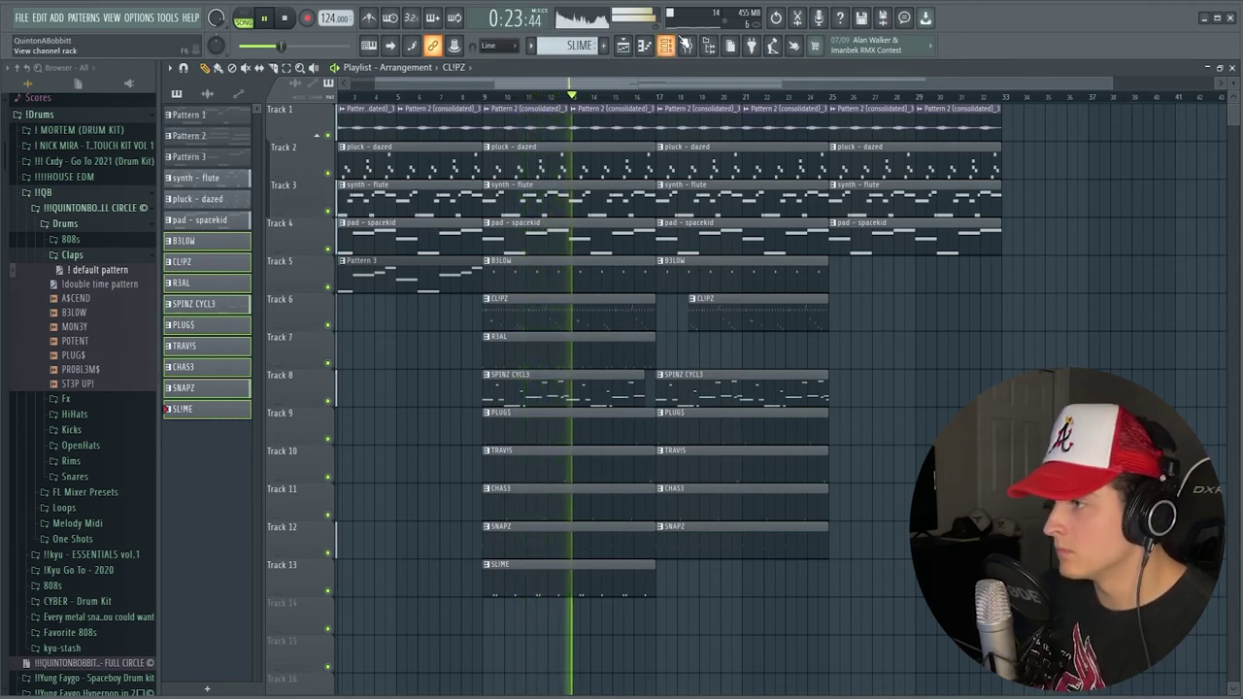
Add HalfTime and Fruity Parametric EQ 2 after RC-20 Retro Color on mixer Insert 1.
left_click(686, 45)
key("space")
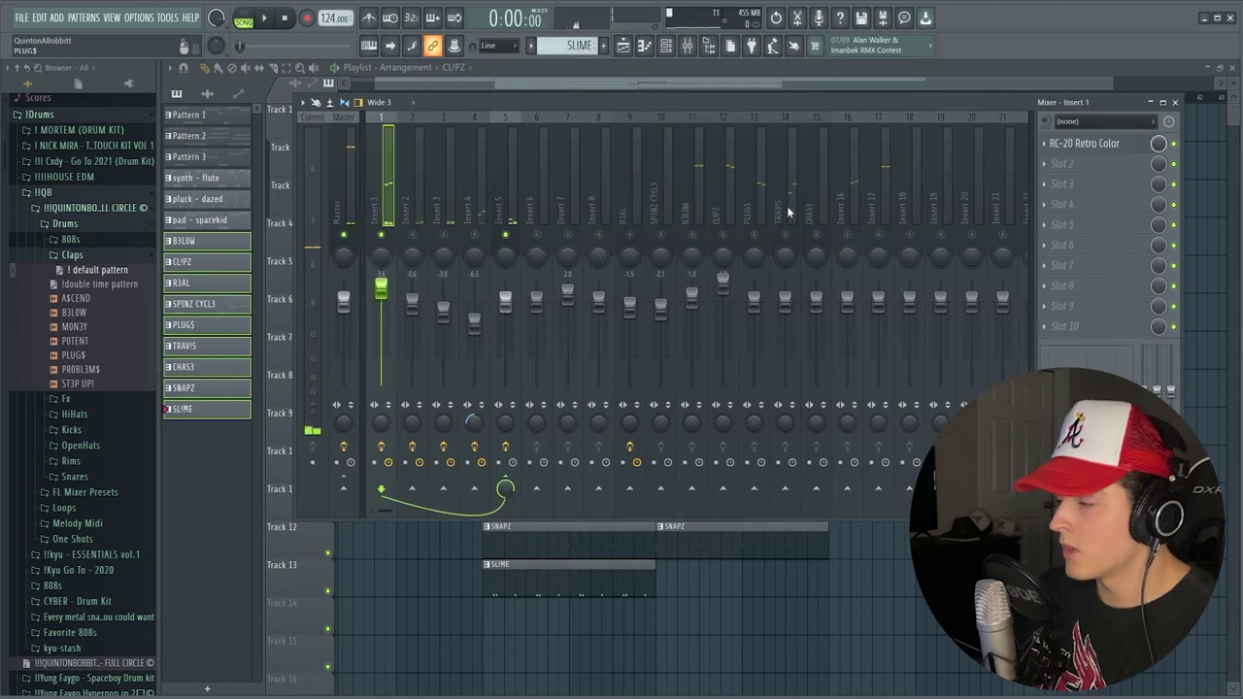
left_click(1089, 167)
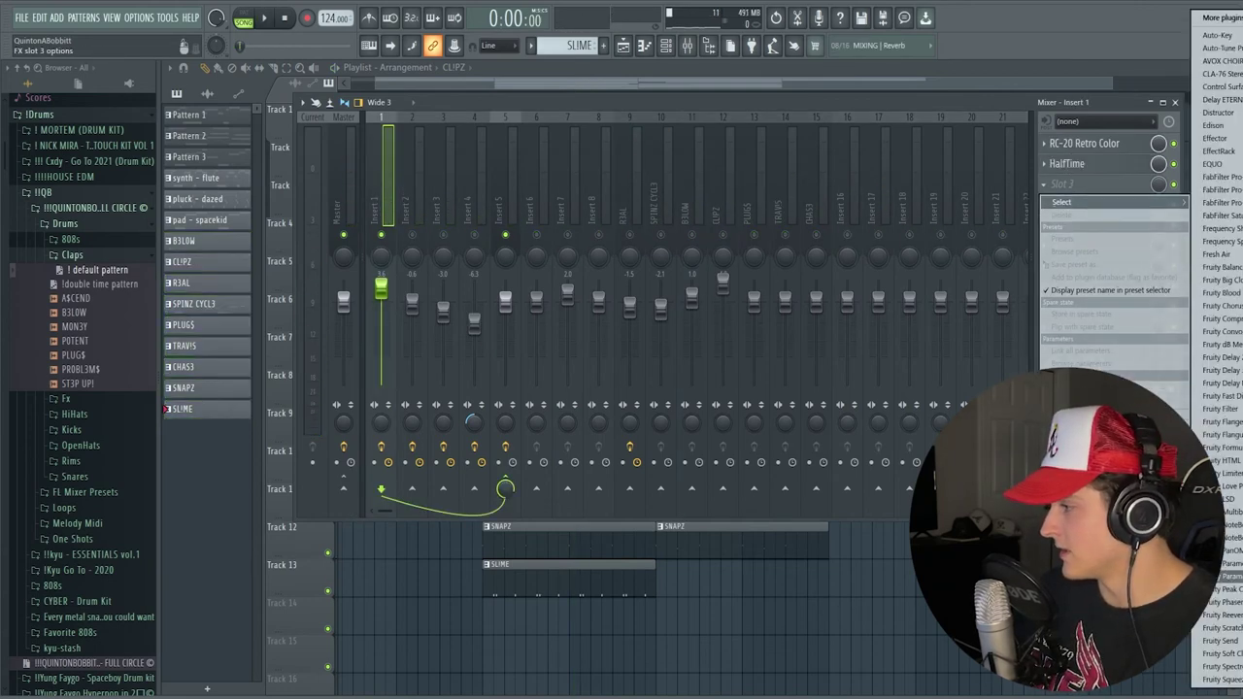
left_click(1225, 576)
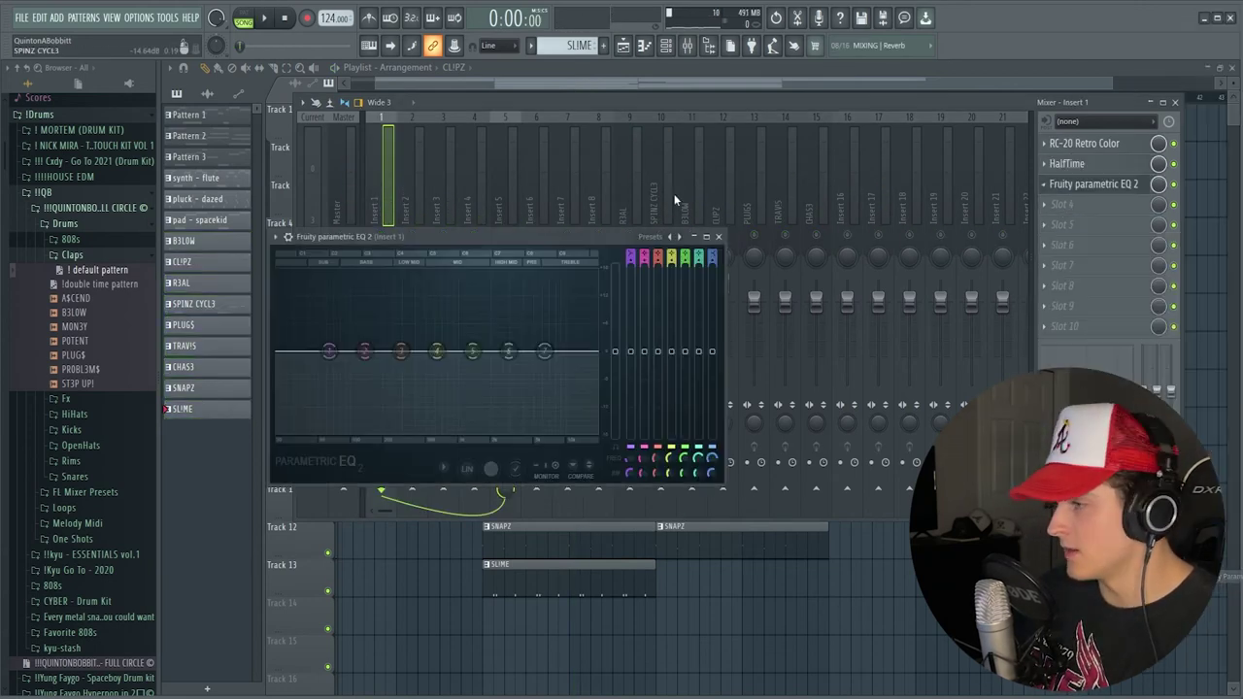
Apply the 20Hz - 18kHz cut preset to Insert 1's EQ and raise its low-cut frequency while listening.
left_click_drag(273, 357, 346, 352)
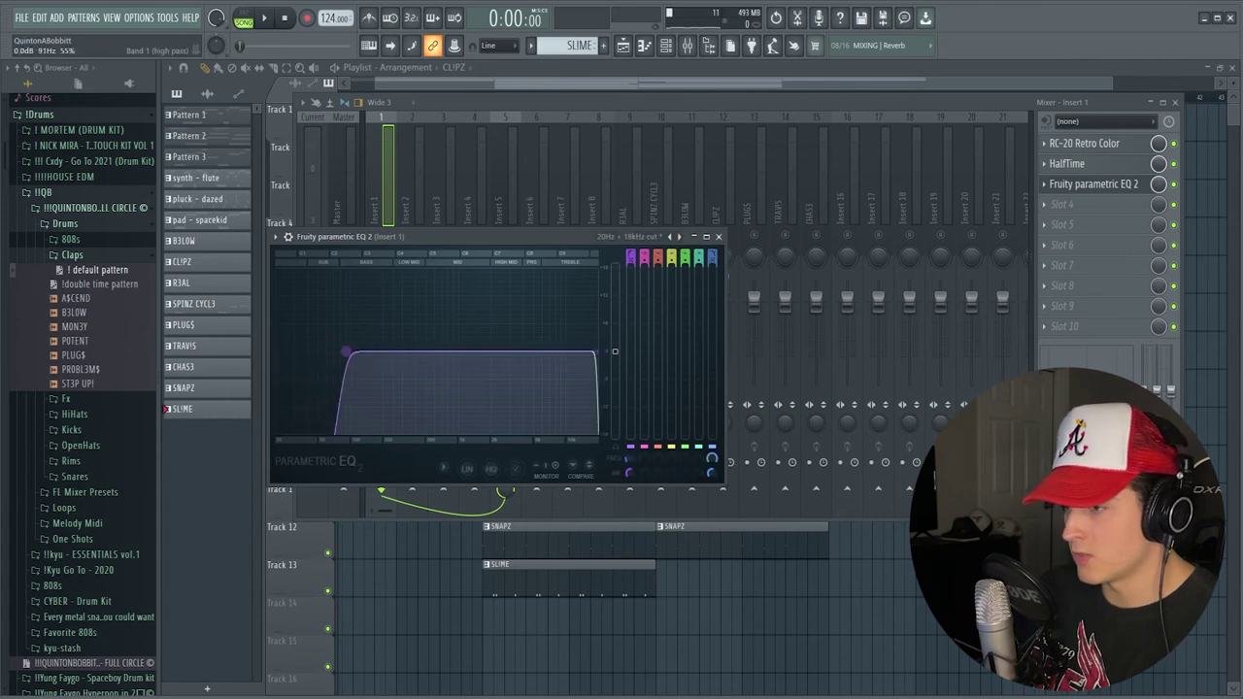
key("space")
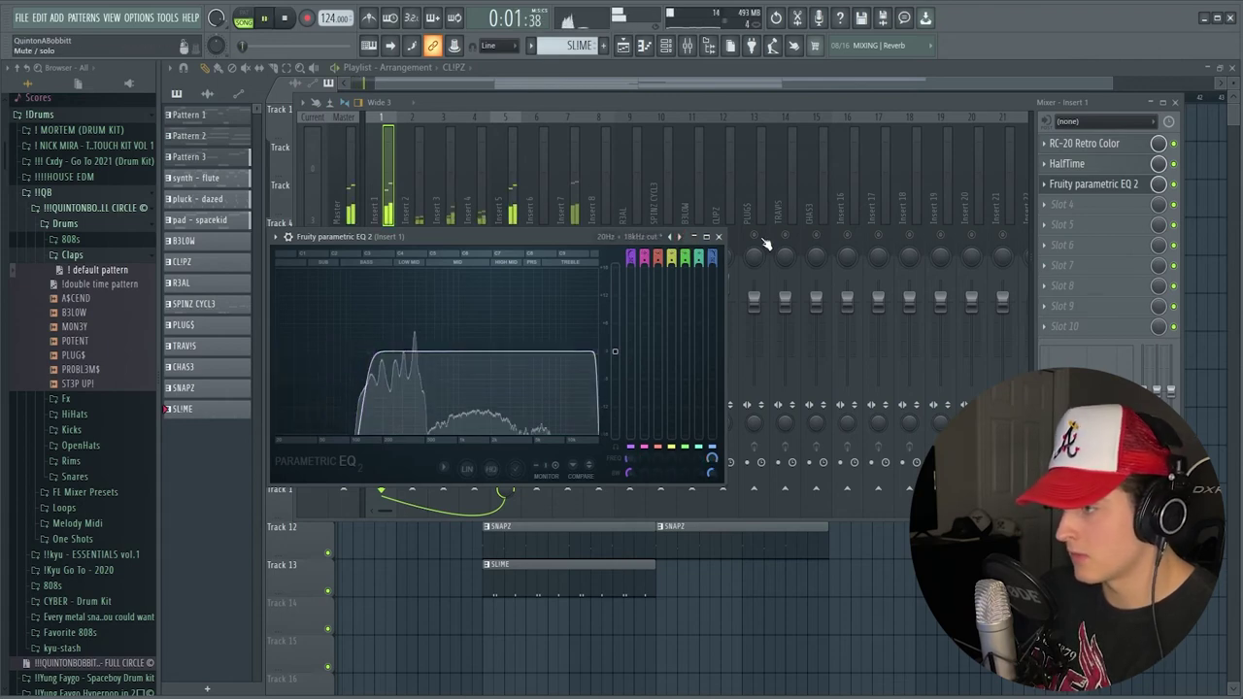
left_click(717, 235)
Create a HalfTime mix level automation clip and shape it to rise sharply at bar 17, hold high, and drop at bar 25.
right_click(1159, 165)
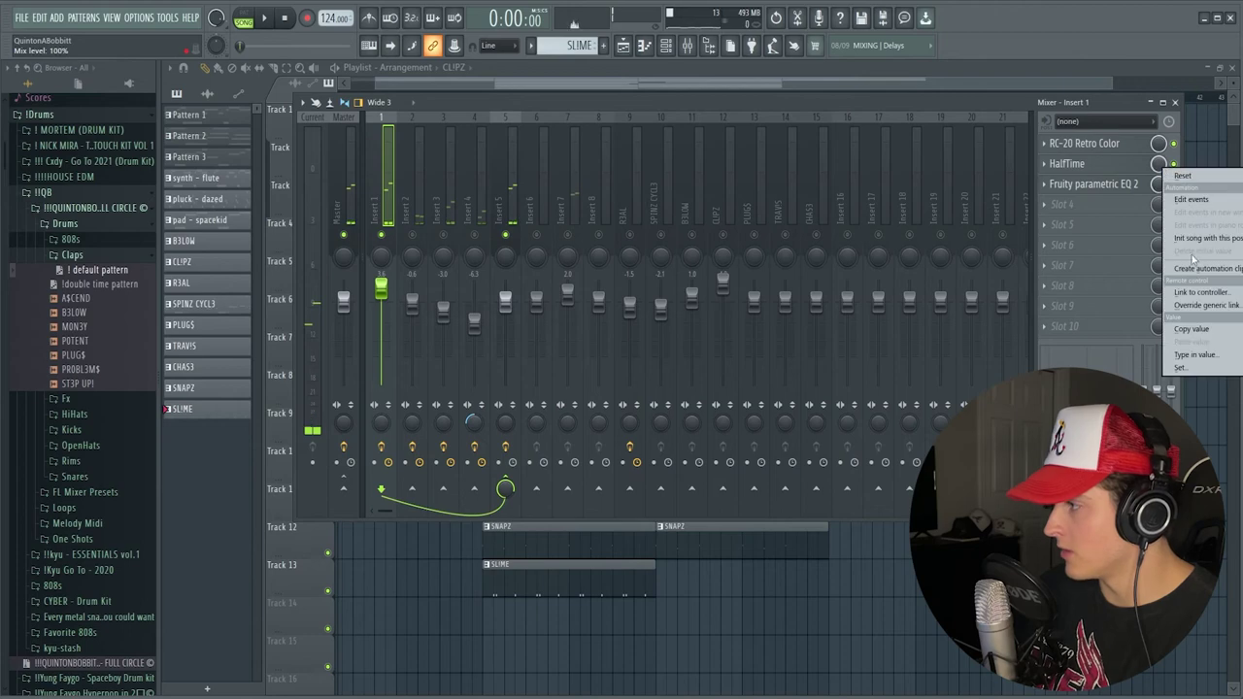
left_click(1201, 270)
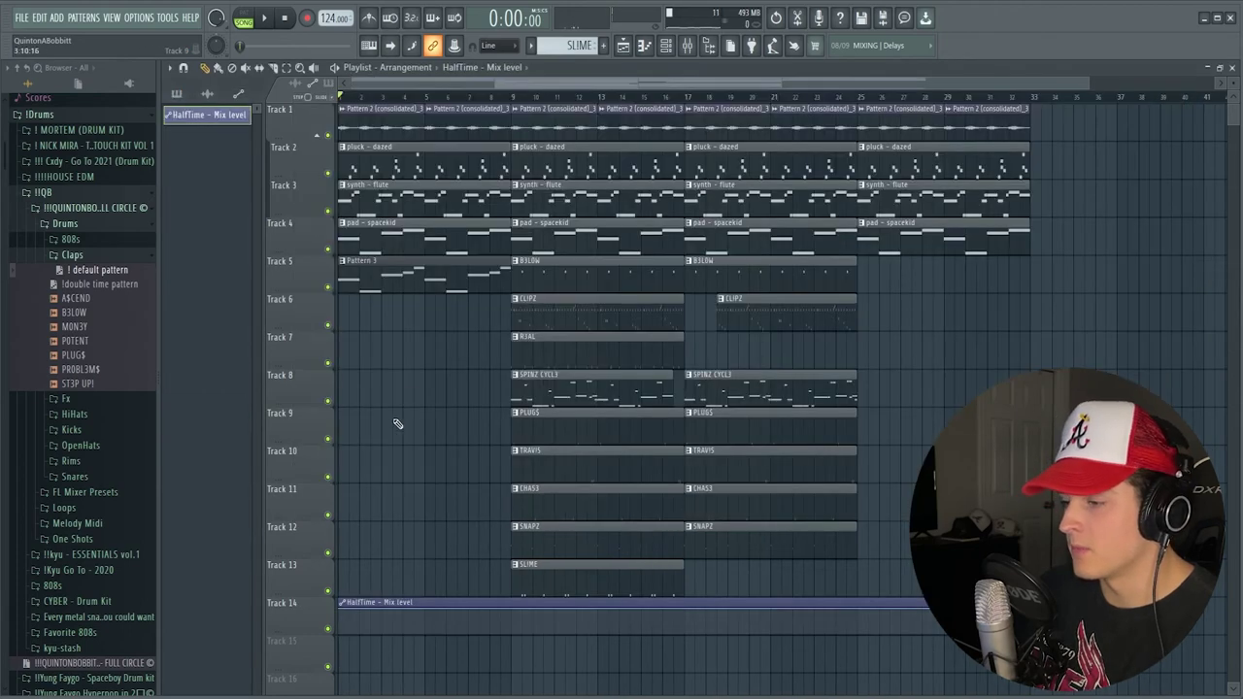
mouse_move(685, 623)
left_mouse_down()
mouse_move(688, 636)
mouse_move(690, 608)
left_mouse_up()
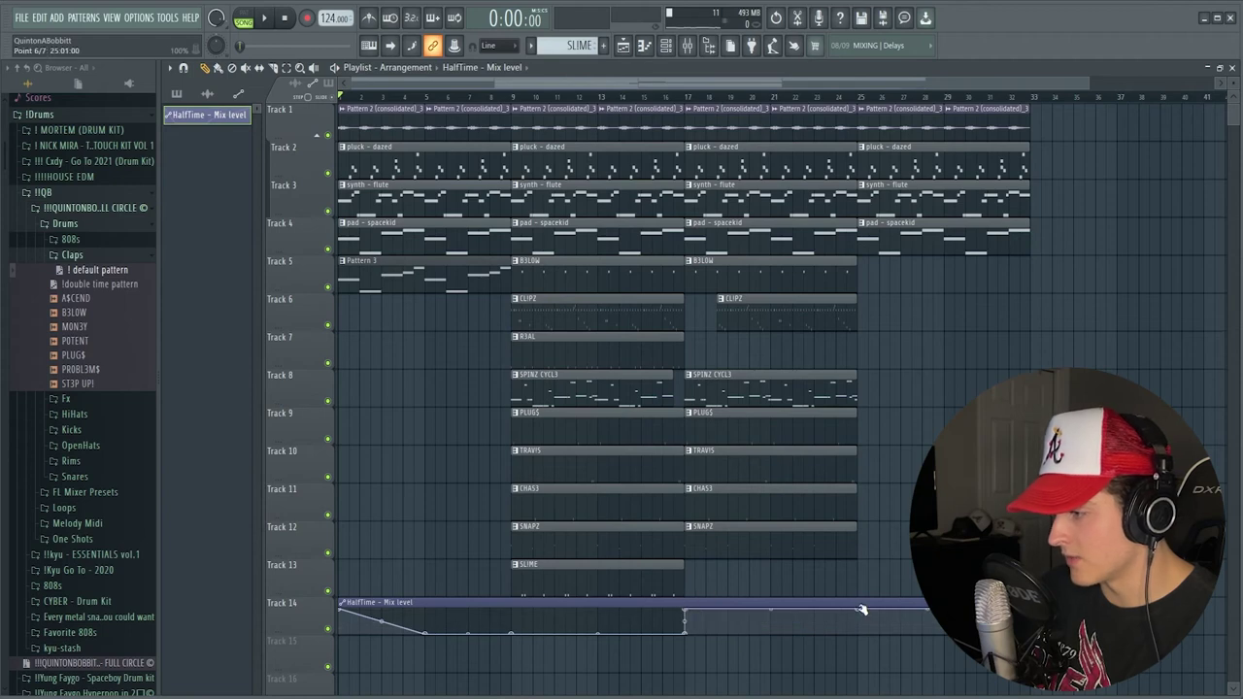
left_click_drag(857, 604, 1023, 604)
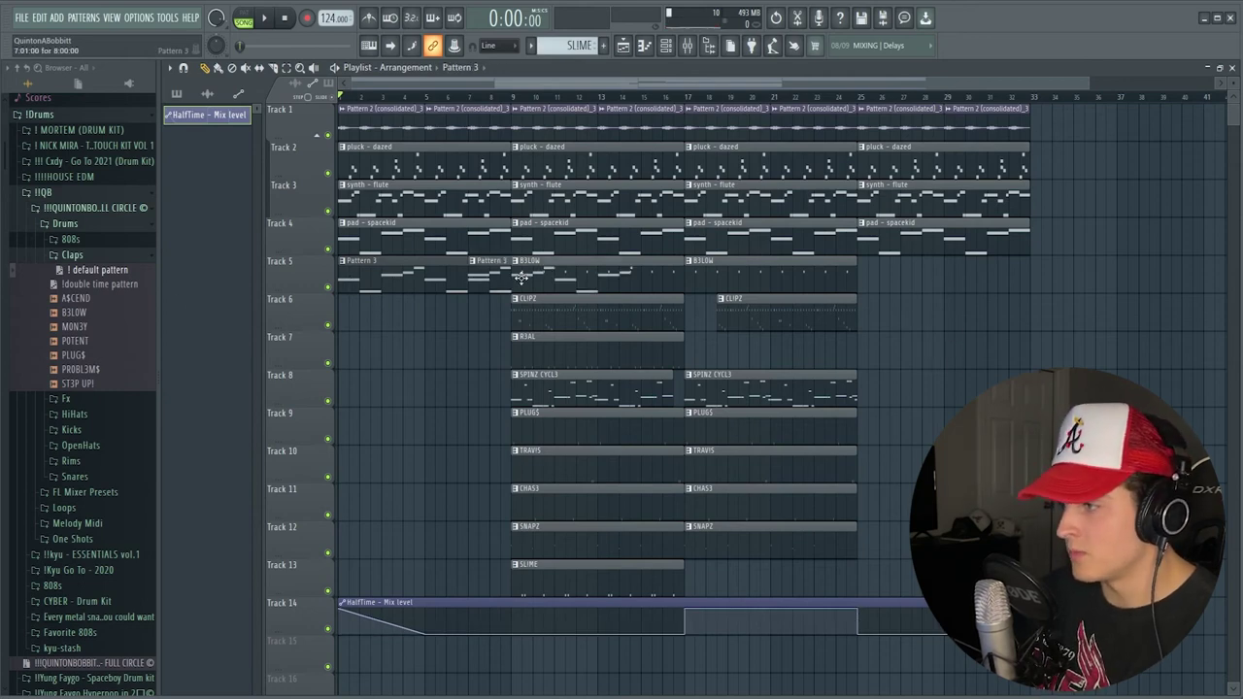
Place Pattern 3, CL!PZ and B3LOW clips at bar 25 on Tracks 5, 6 and 7.
left_click_drag(432, 278, 885, 282)
left_click(885, 311)
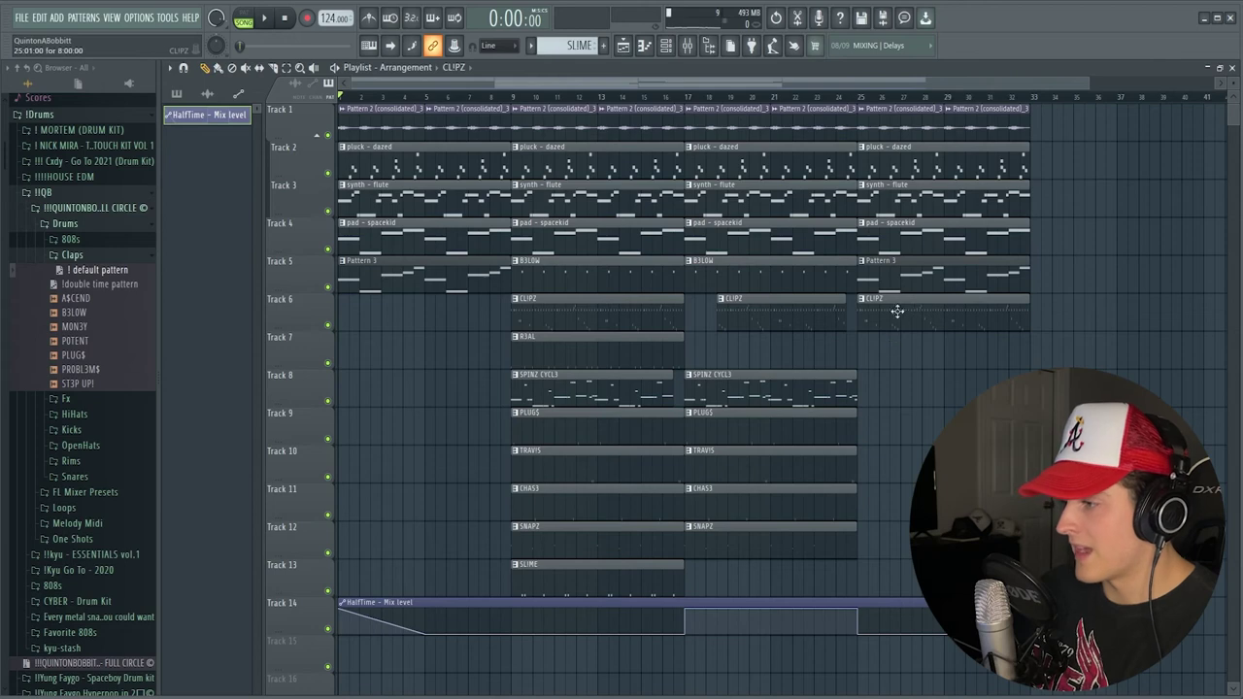
left_click(868, 345)
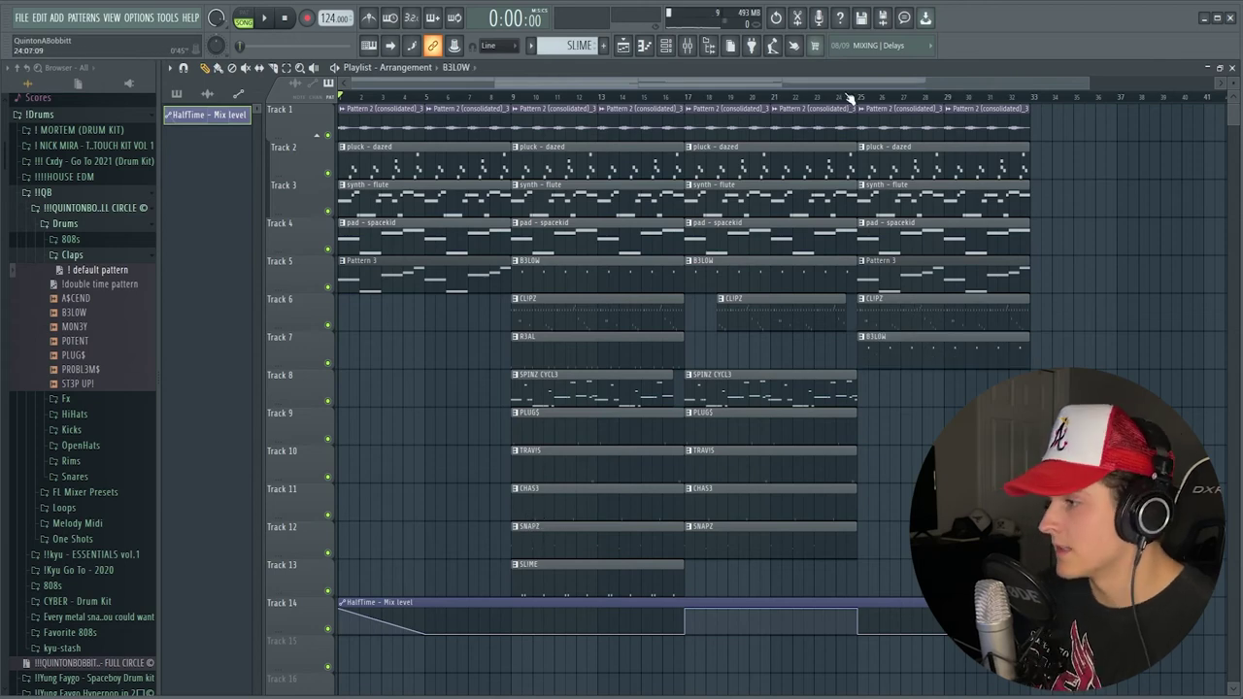
Play the arrangement from the start to review its sections, checking the audio device settings during playback.
key("space")
scroll(427, 101, "down", 1)
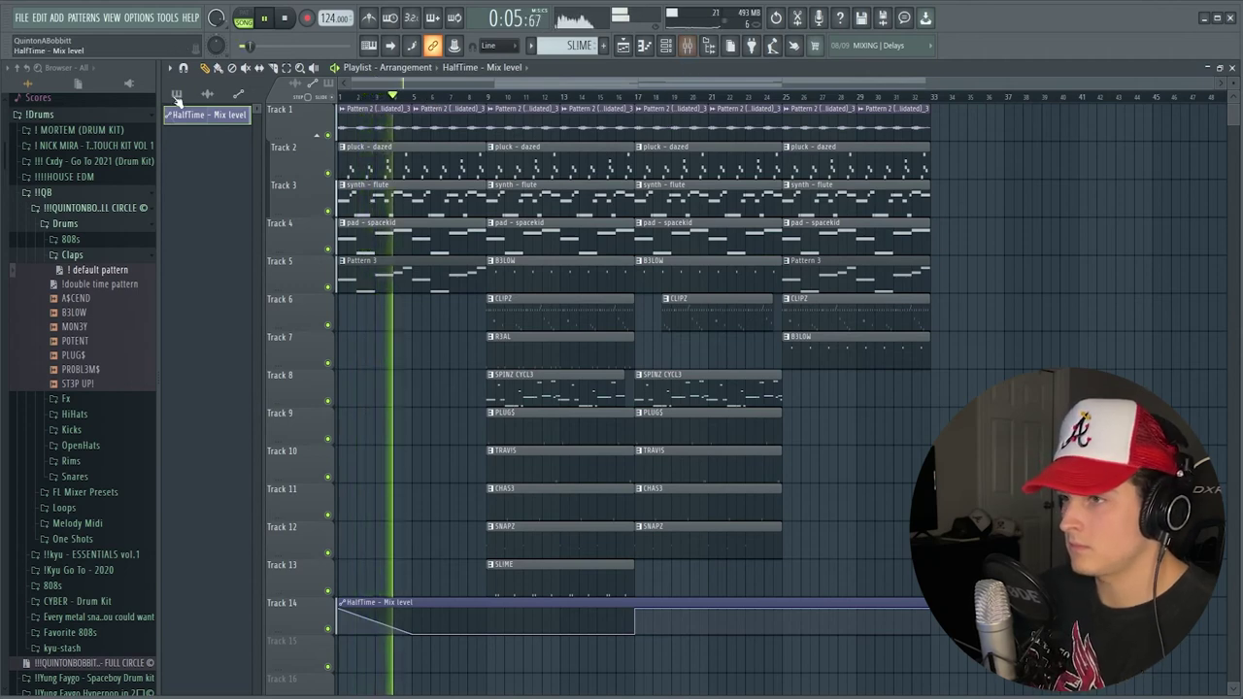
left_click(139, 17)
left_click(155, 62)
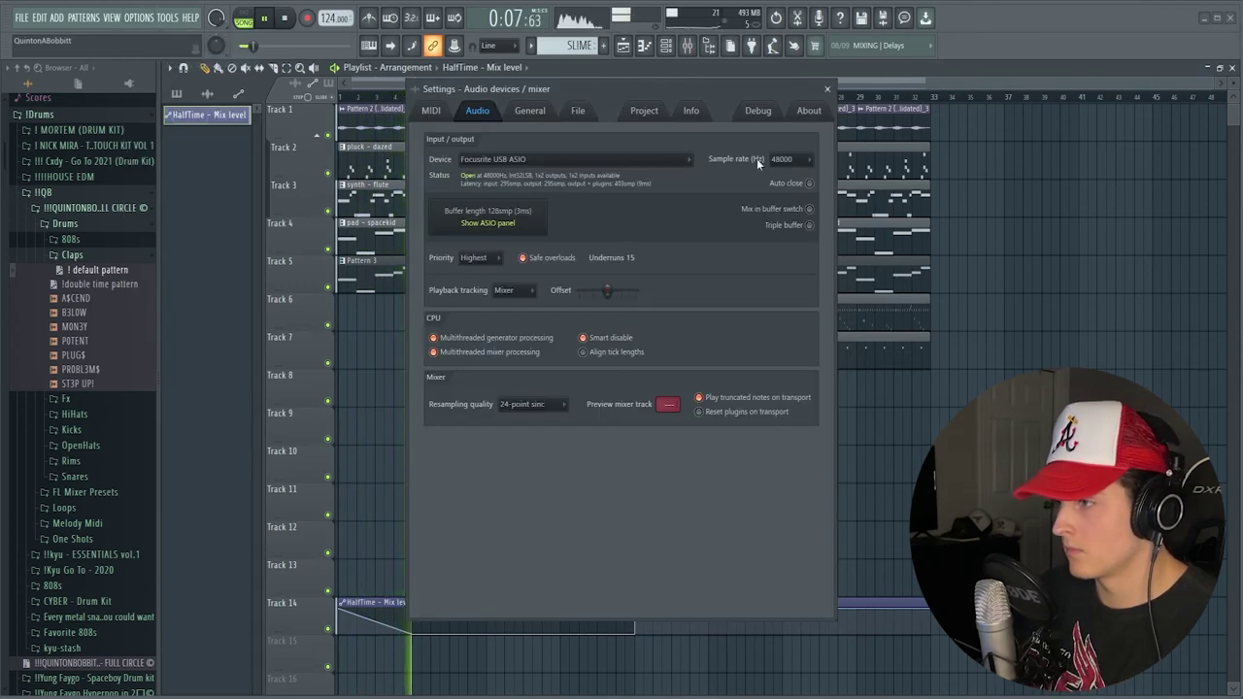
left_click(828, 89)
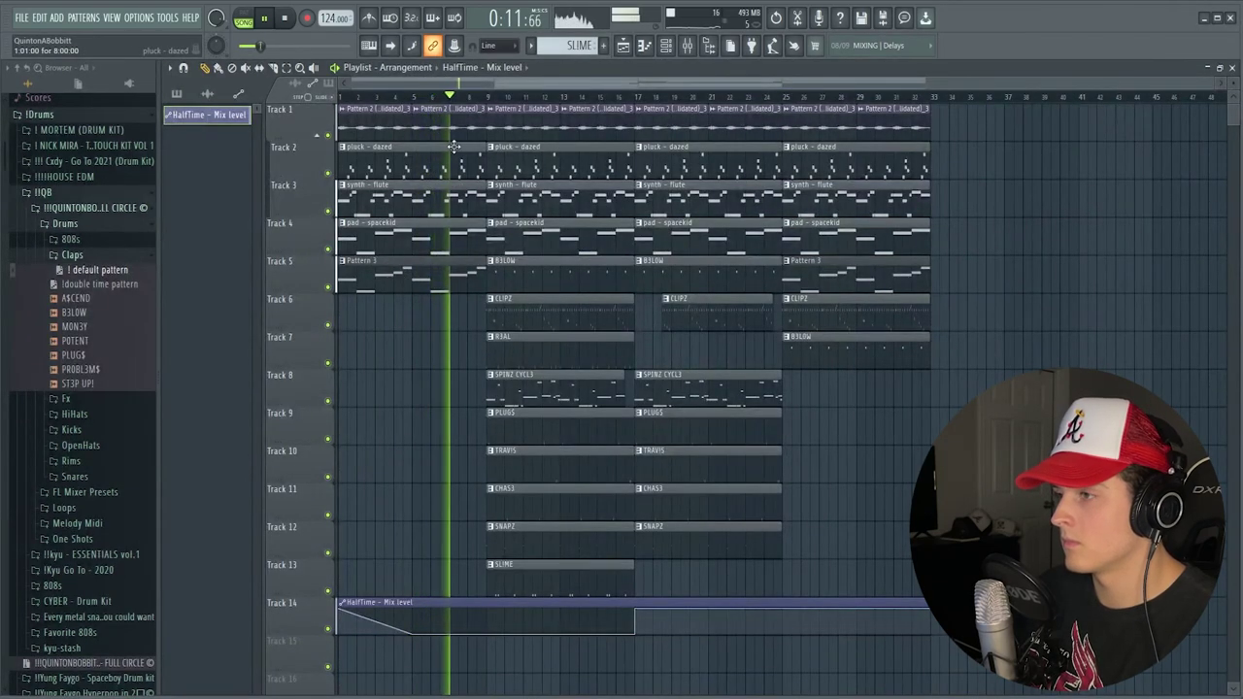
scroll(493, 101, "up", 2)
scroll(502, 88, "up", 2)
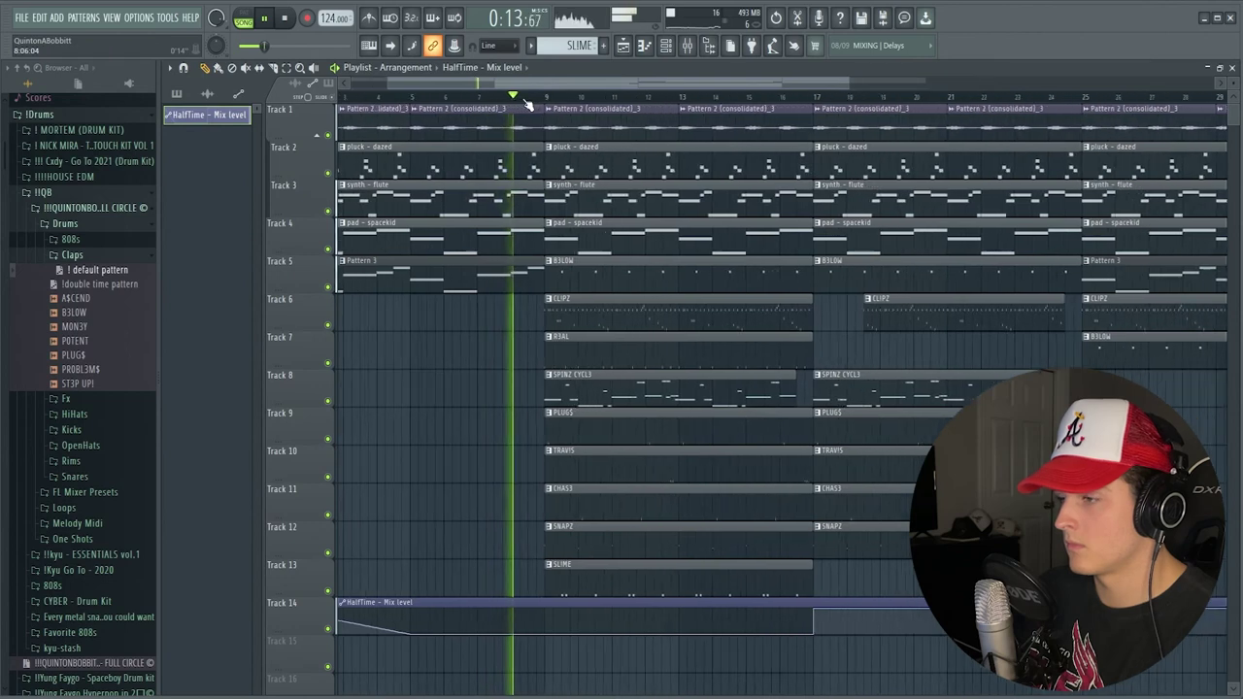
scroll(527, 104, "up", 1)
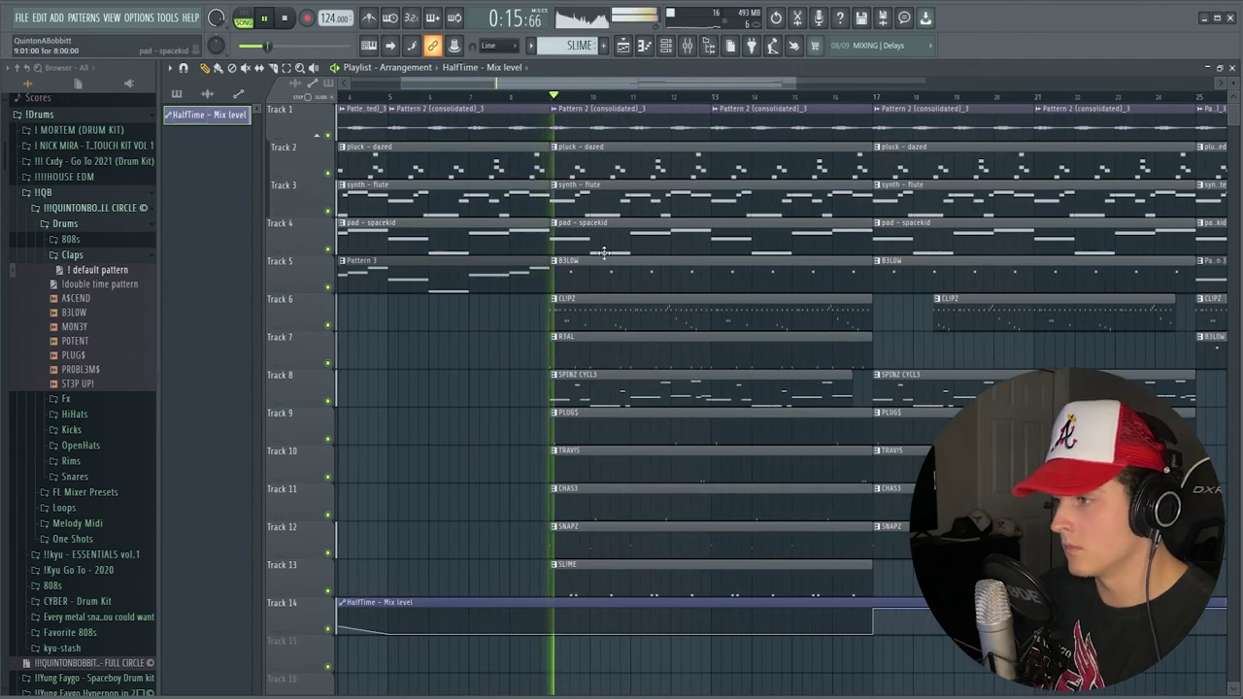
scroll(560, 104, "down", 3)
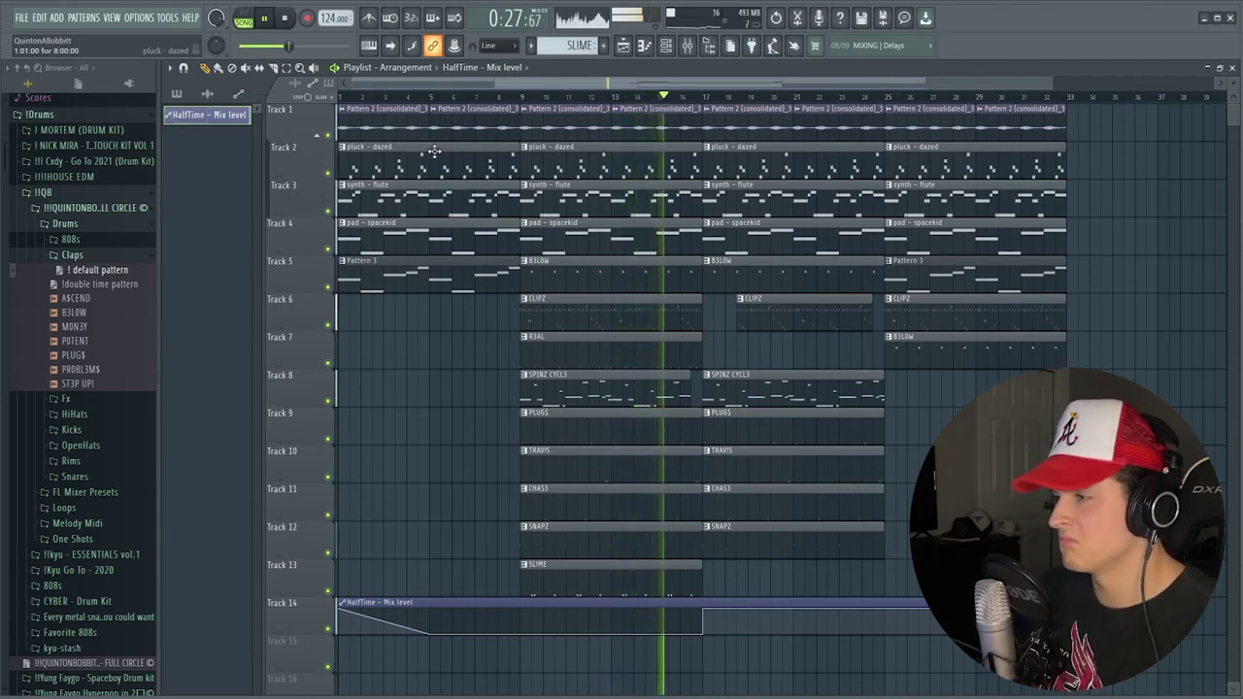
Remove the pluck - dazed clip at bar 17 on Track 2, and delete and restore the pad - spacekid clip on Track 4.
right_click(705, 250)
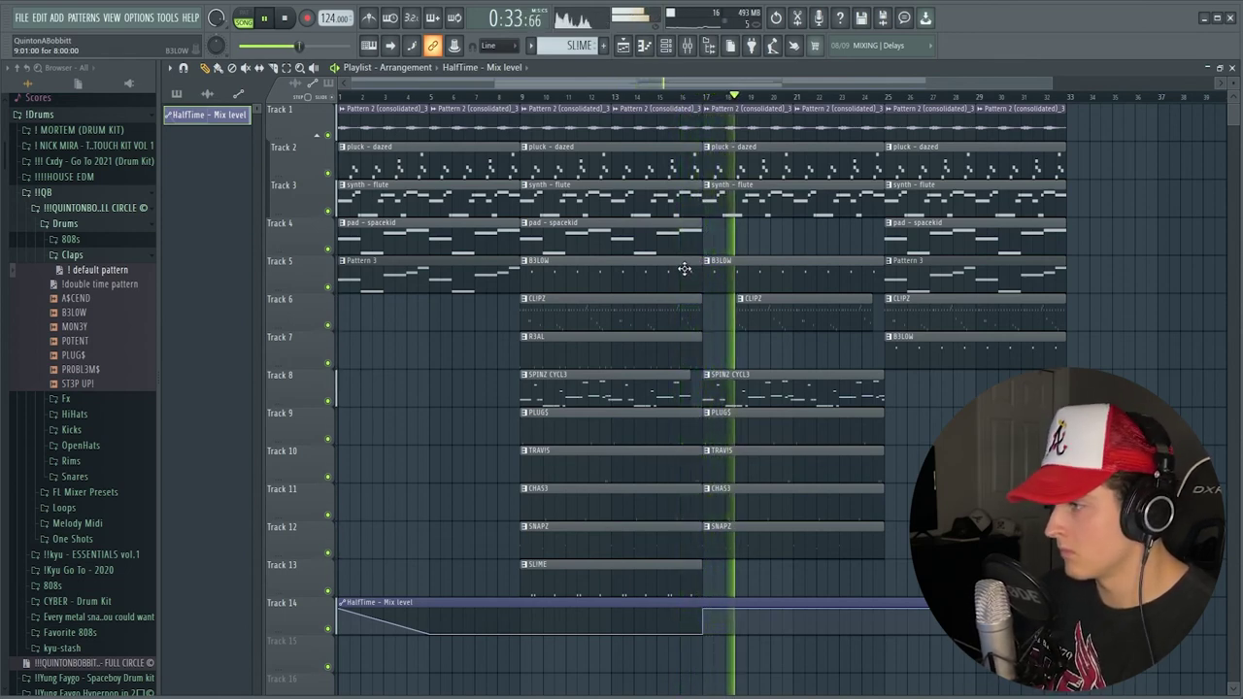
right_click(735, 163)
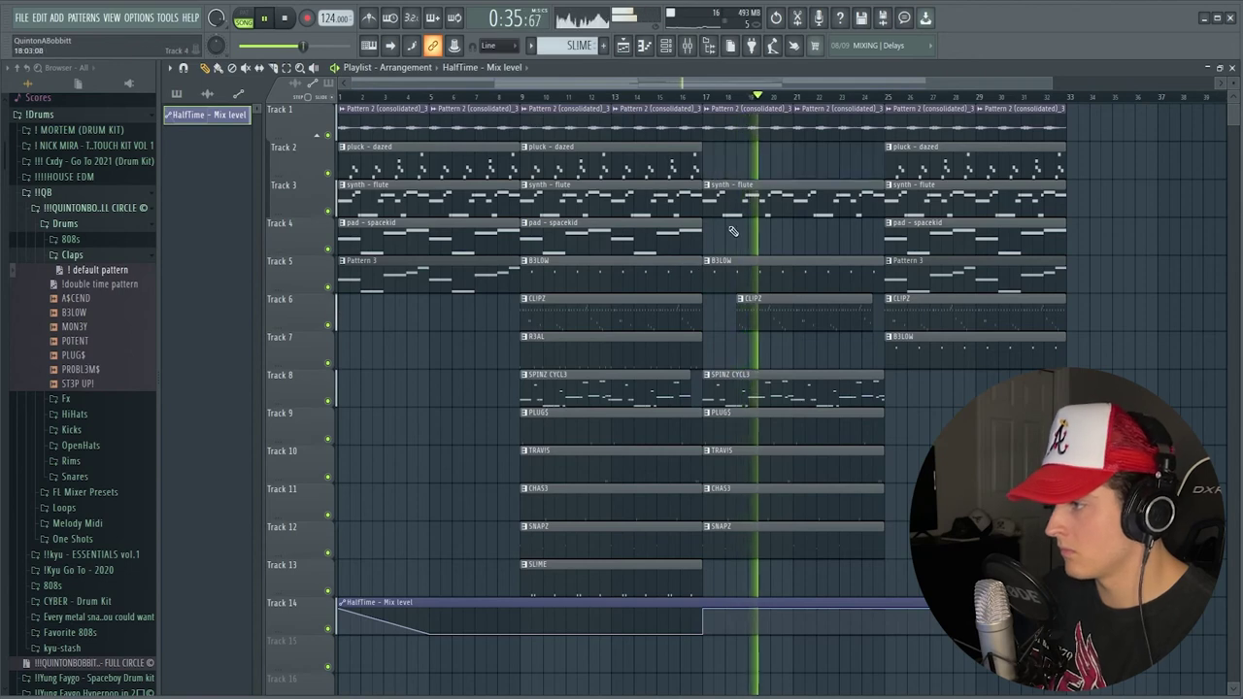
left_click_drag(726, 236, 682, 233)
key("ctrl+b")
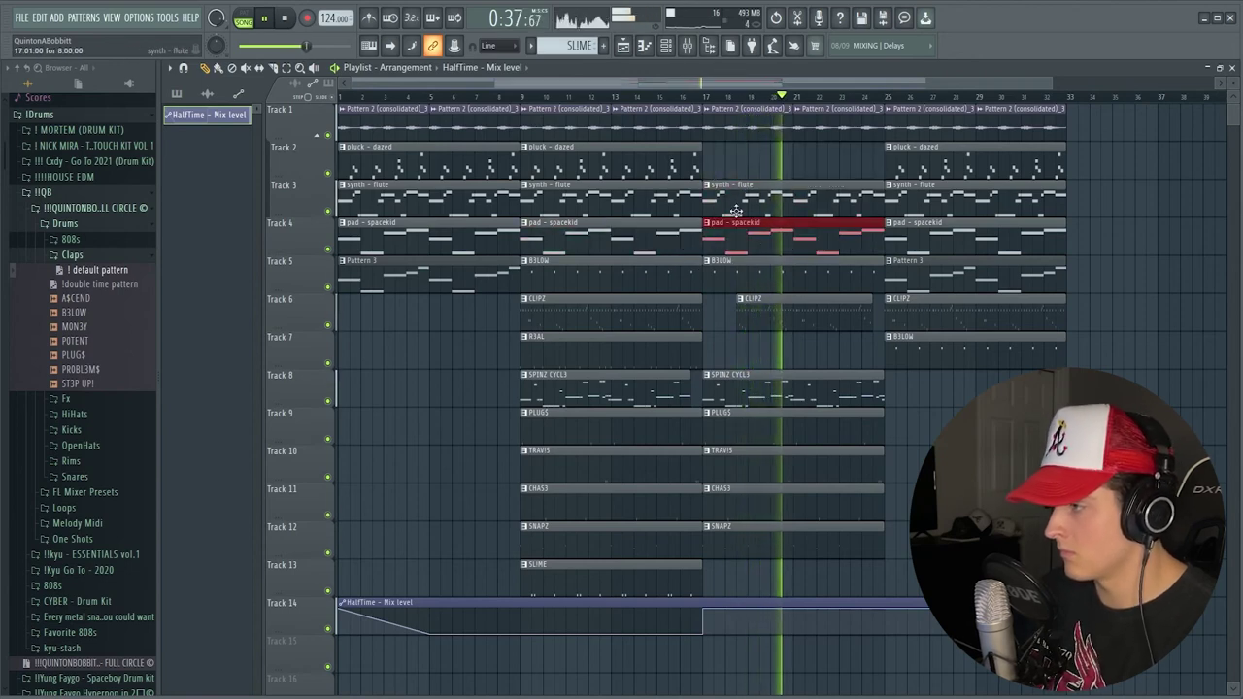
left_click(742, 172, "ctrl")
scroll(707, 102, "down", 2)
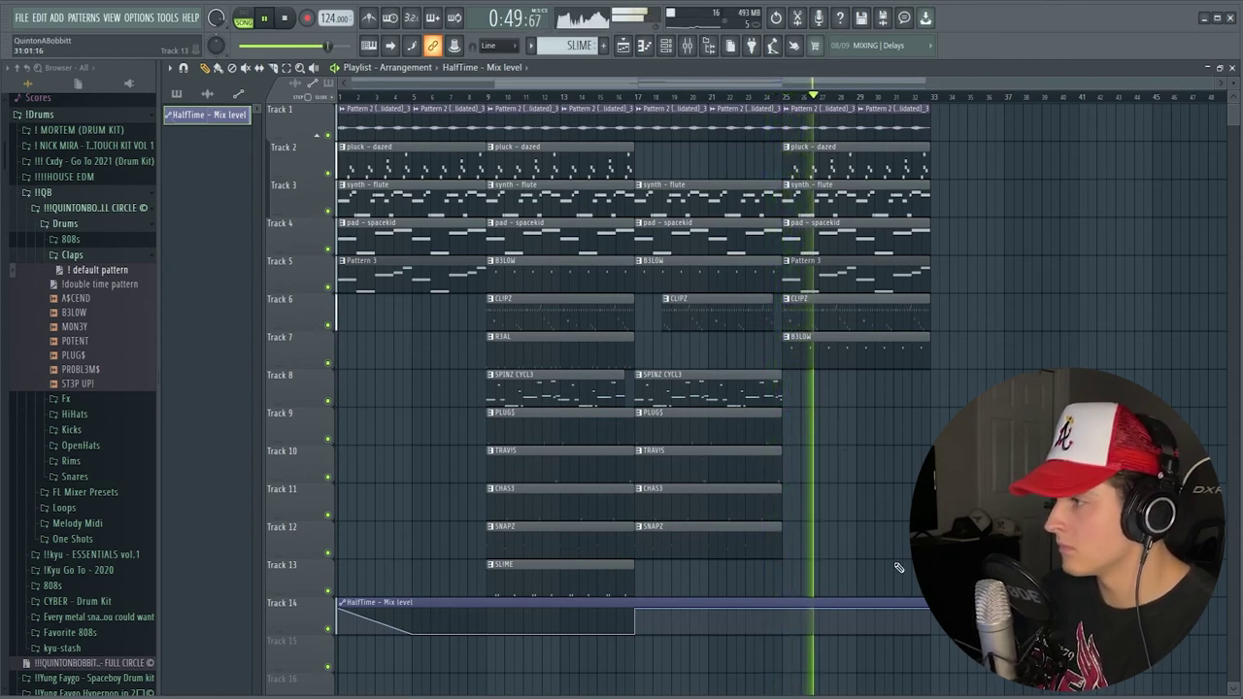
Duplicate all clips on Tracks 1 to 14 twice in succession, extending the arrangement to bar 97, and clear the selection.
left_click_drag(952, 670, 313, 109)
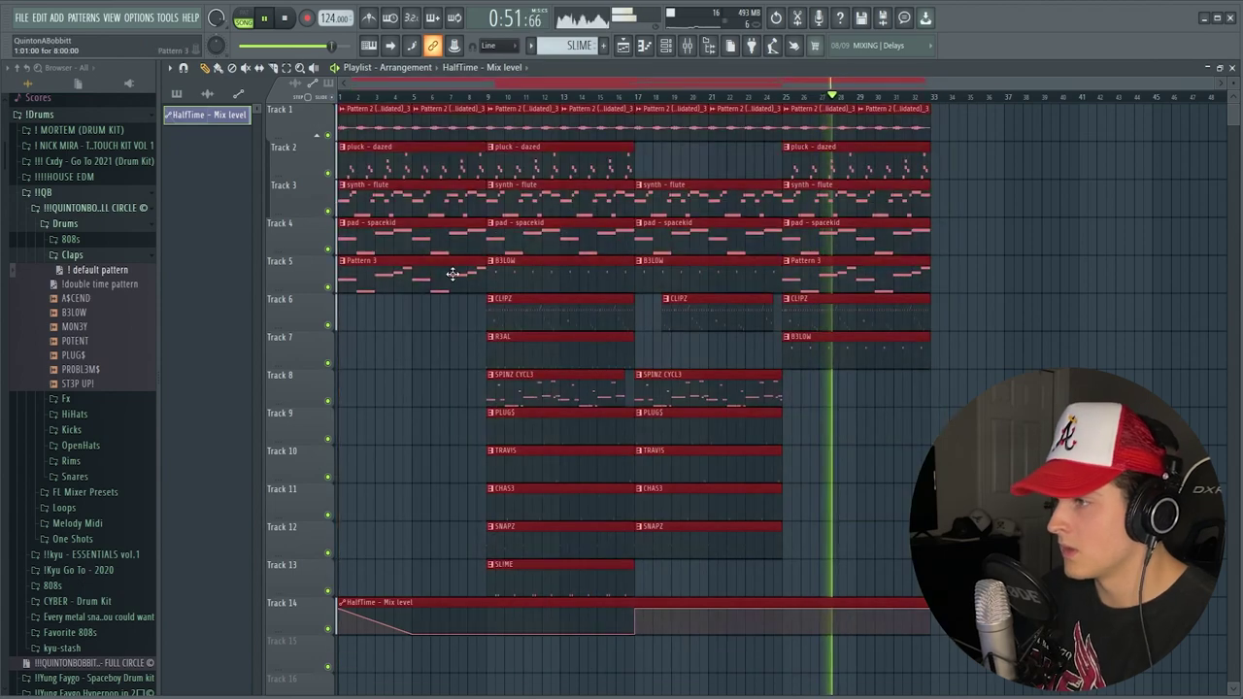
key("ctrl+b")
key("ctrl+b")
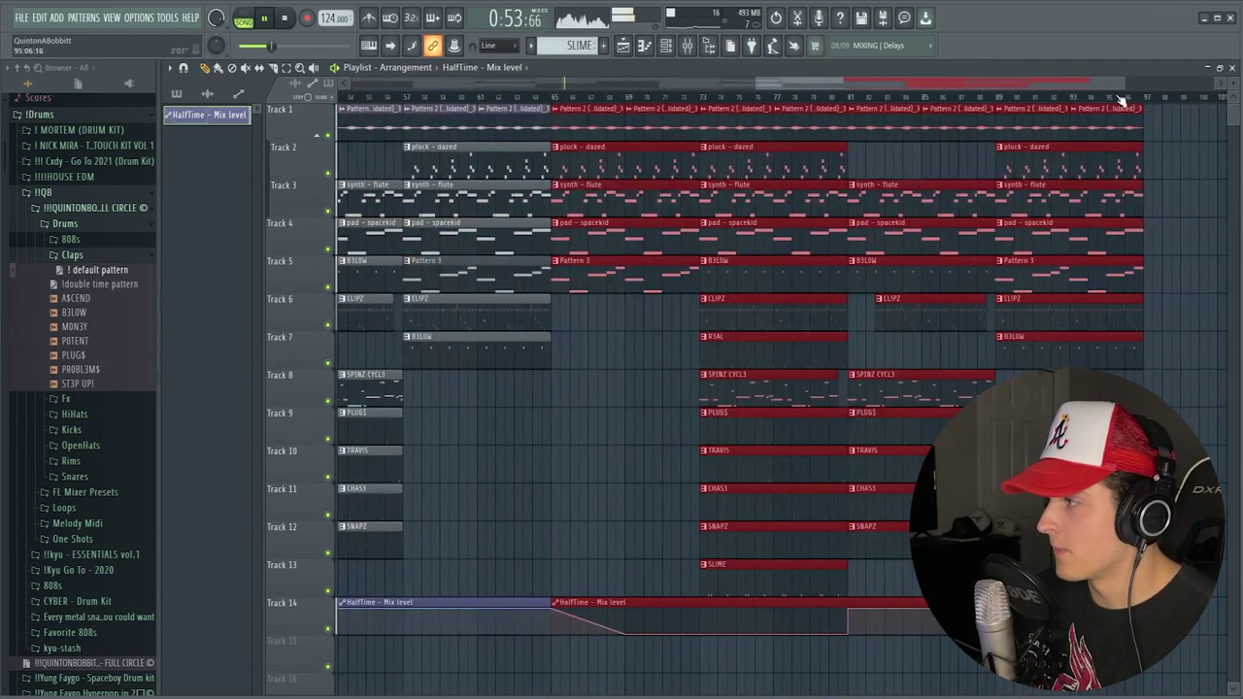
key("ctrl+d")
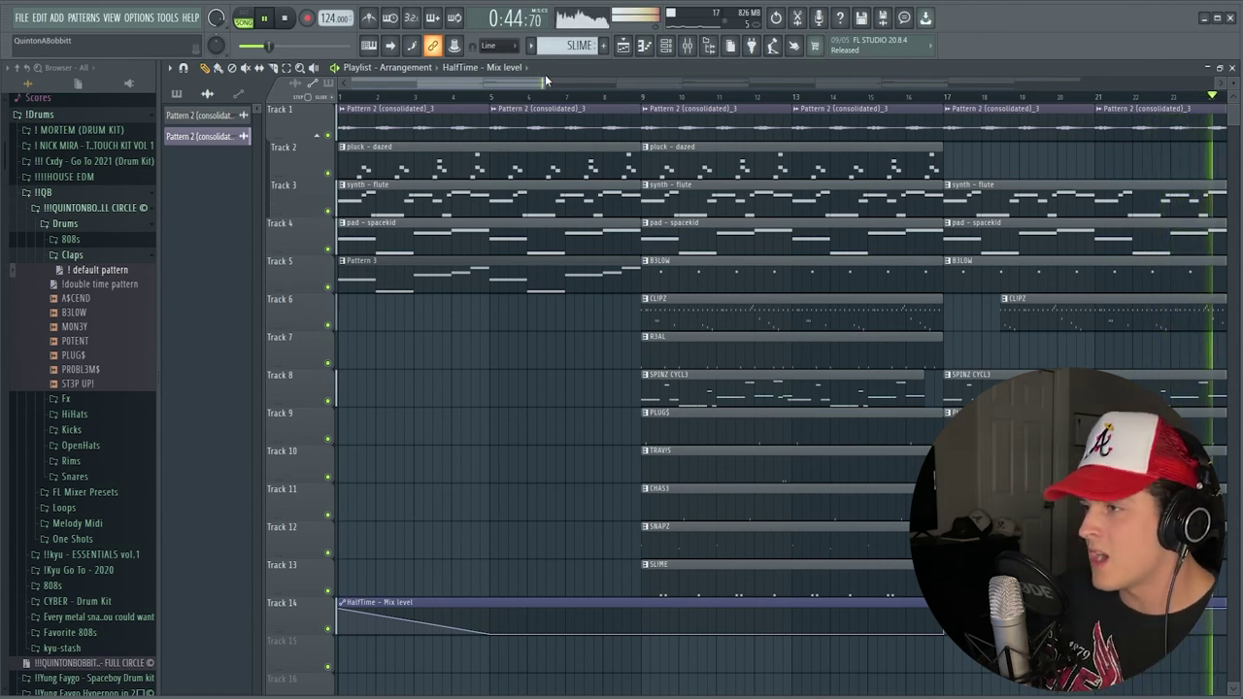
left_click_drag(521, 83, 577, 83)
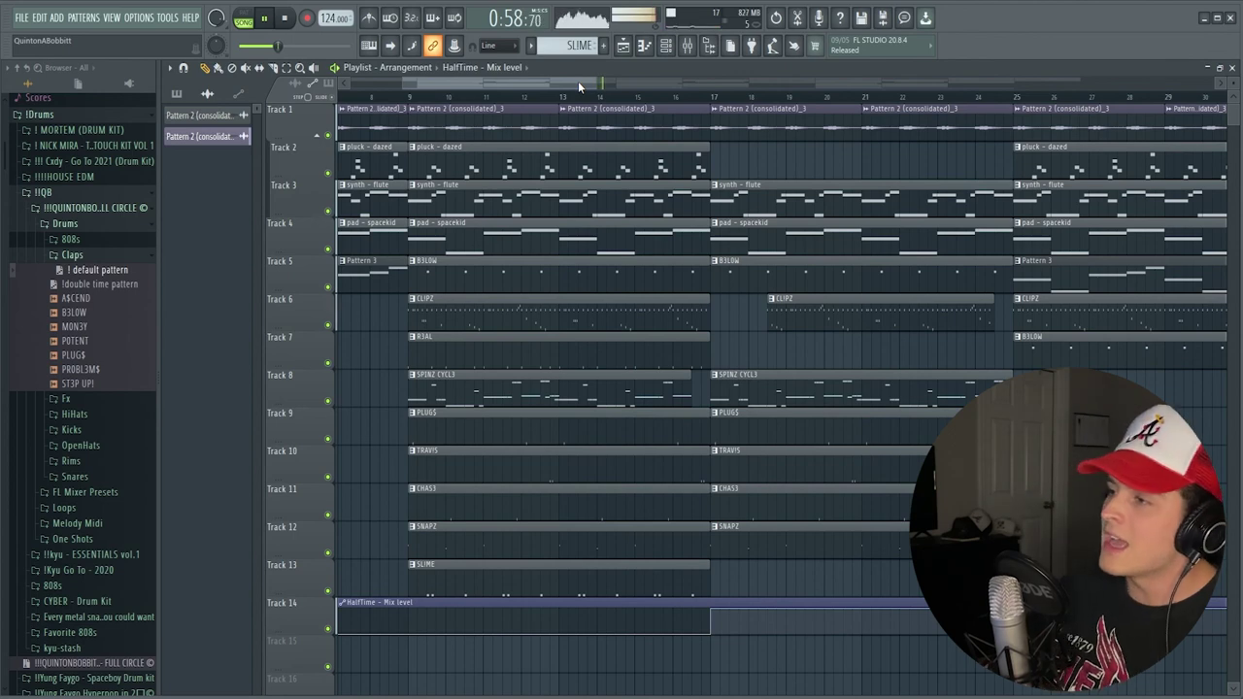
left_click_drag(578, 82, 728, 77)
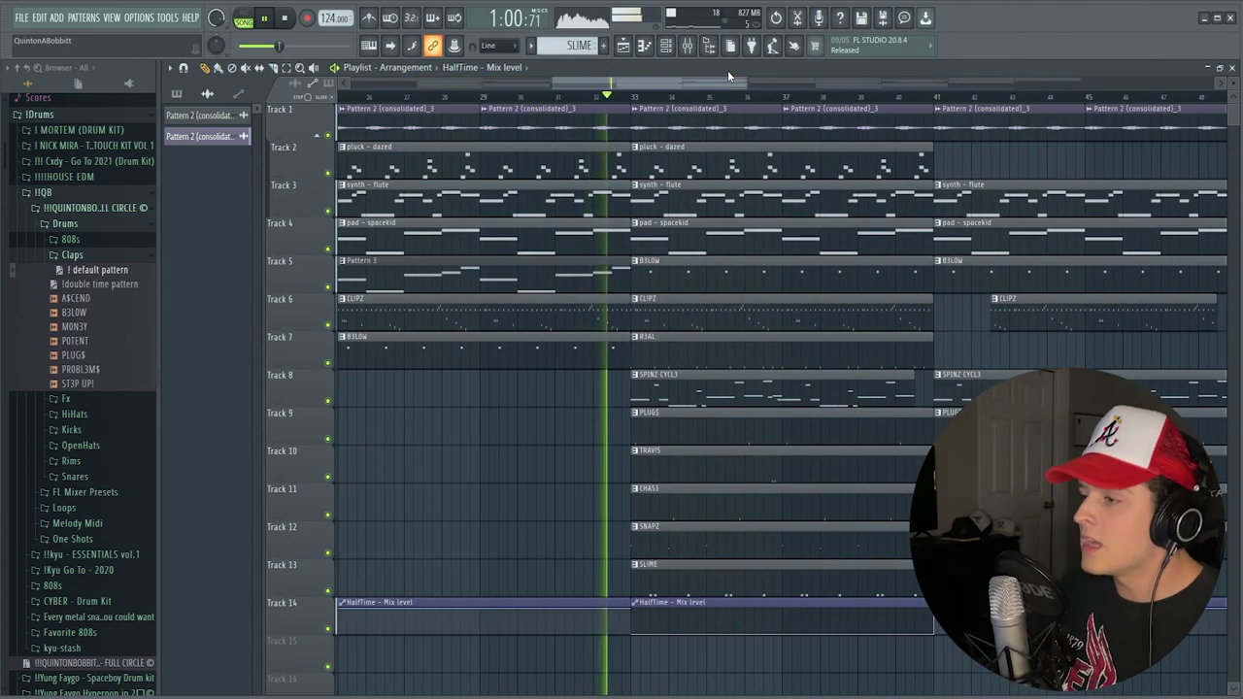